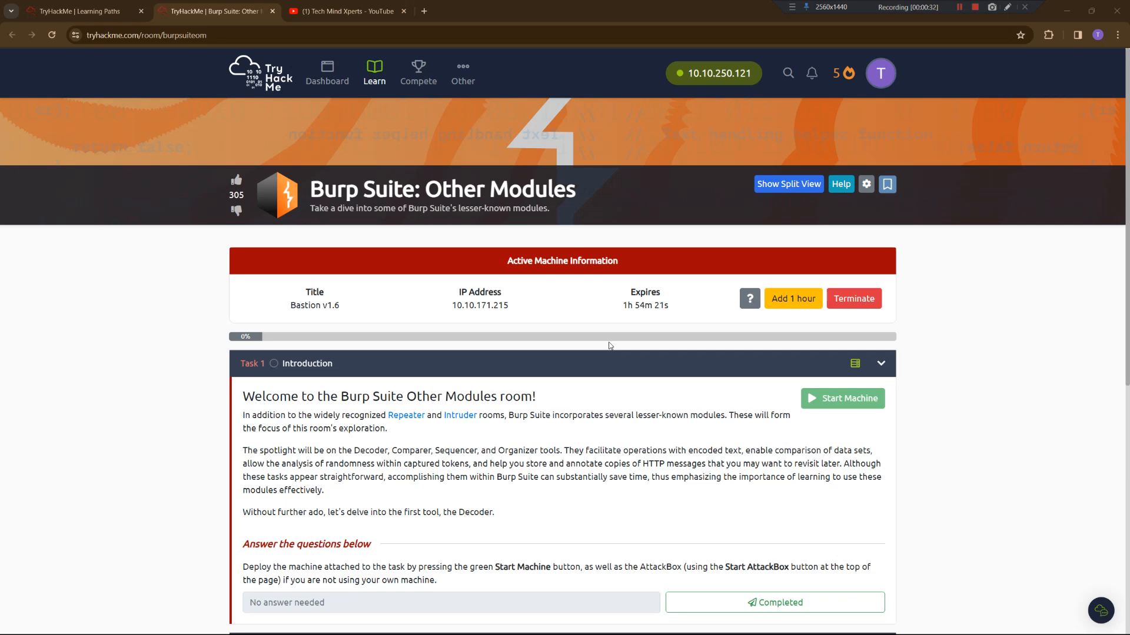
Mark the Task 1 Introduction question as completed and dismiss the streak freeze pop-up
scroll(610, 346, "down", 3)
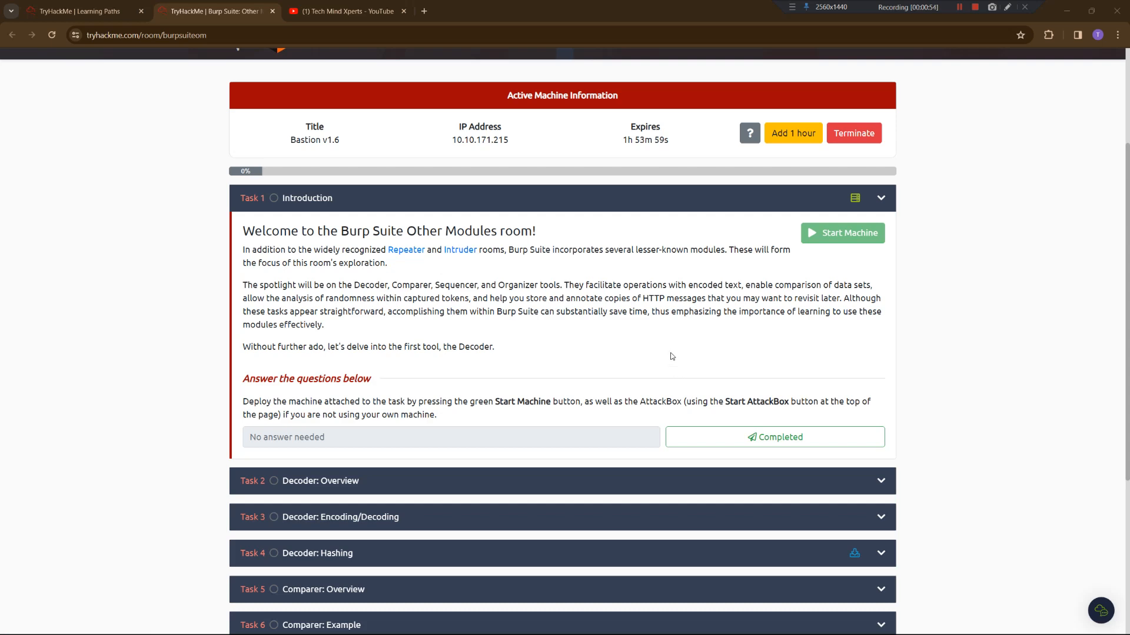
left_click(736, 437)
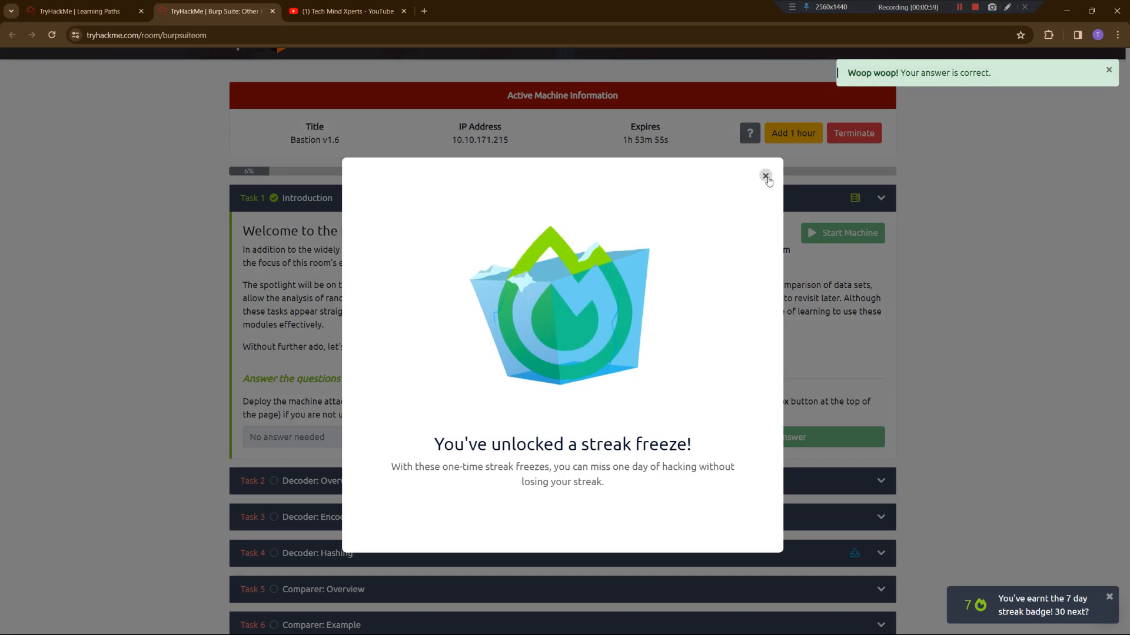
left_click(766, 176)
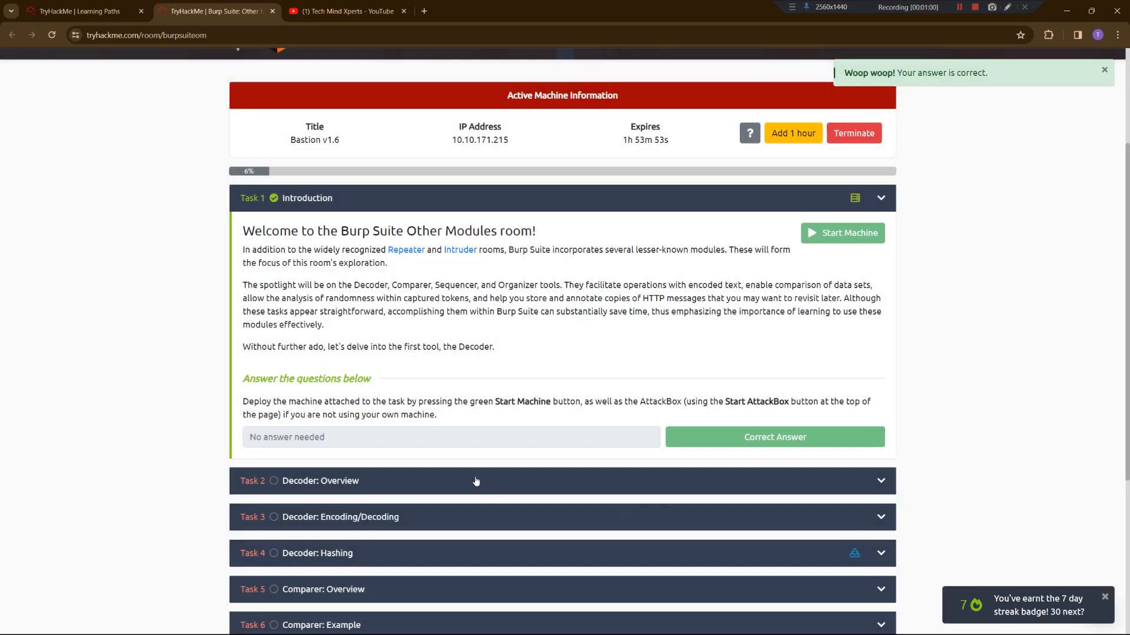
Expand Task 2, Decoder: Overview, and read the description of the Decoder interface
left_click(480, 482)
scroll(541, 364, "down", 3)
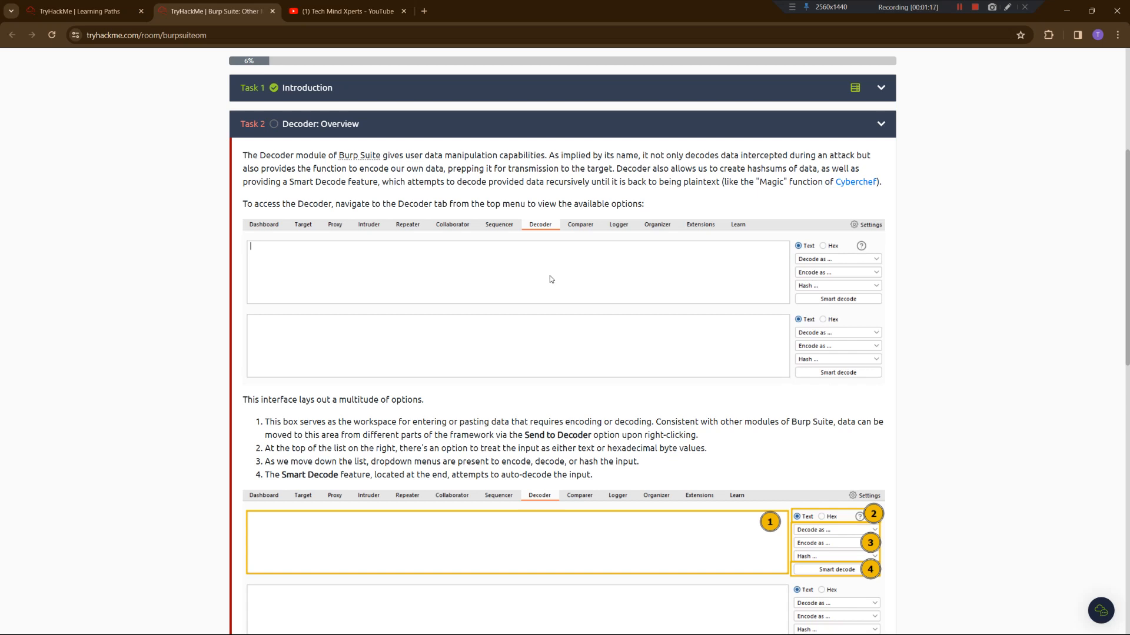
scroll(551, 279, "down", 1)
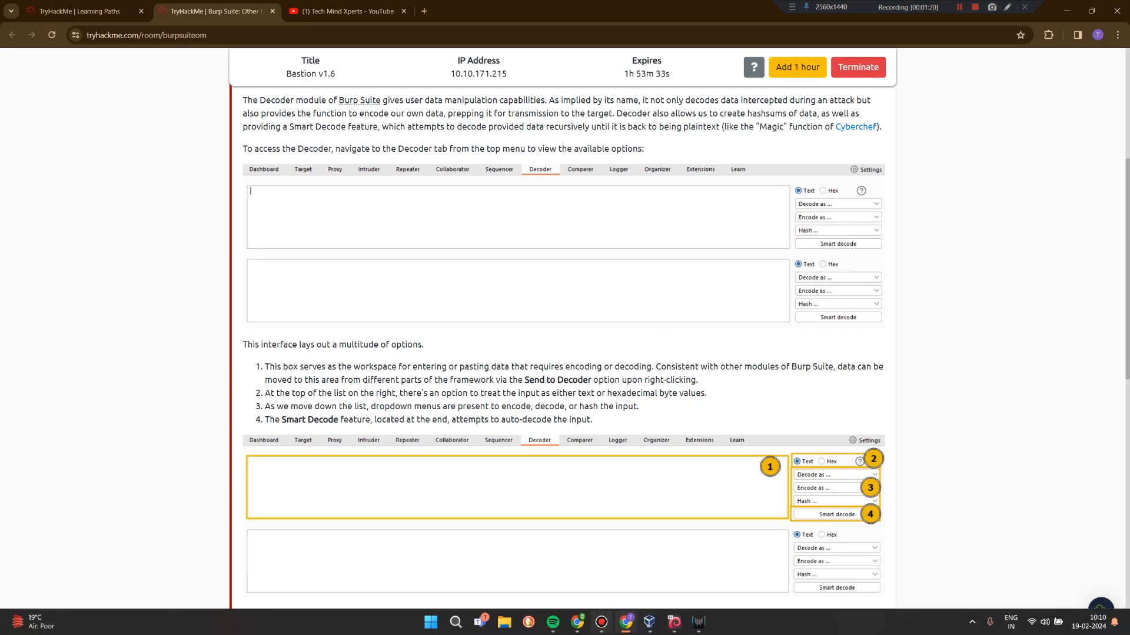
Switch to the Parrot Security virtual machine and open a terminal window, placing it in the middle of the desktop
left_click(674, 622)
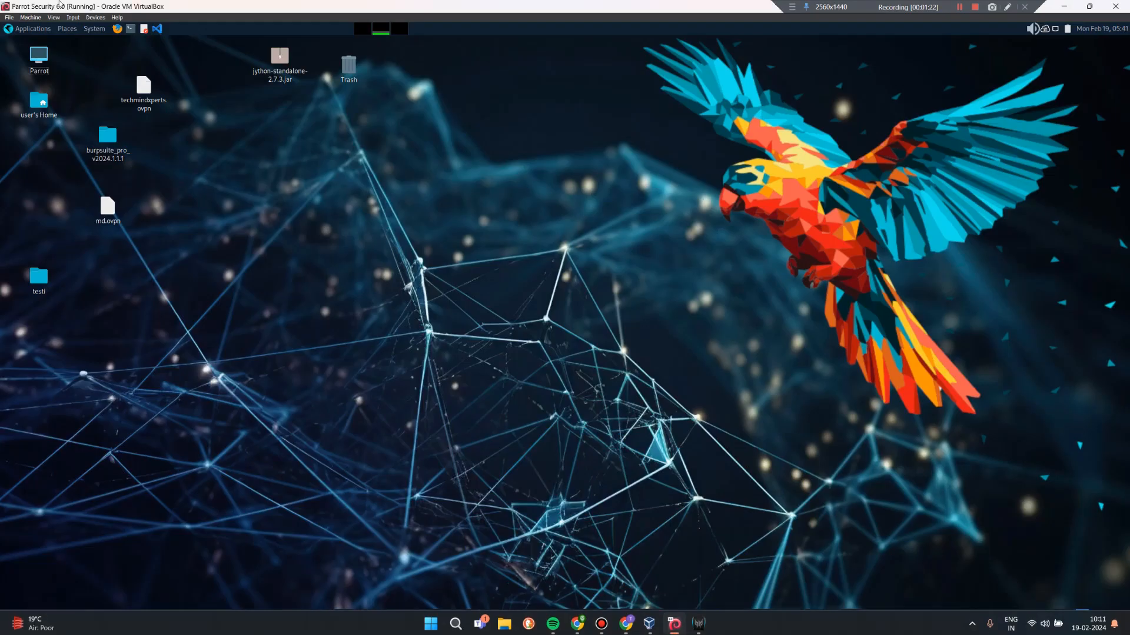
left_click(130, 28)
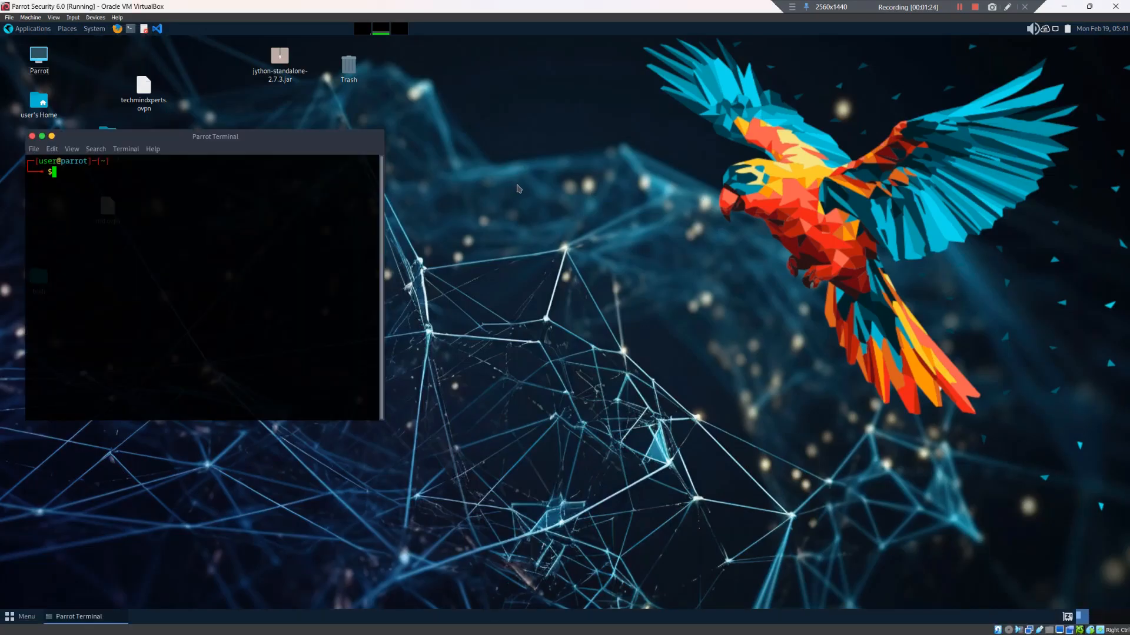
left_click(153, 148)
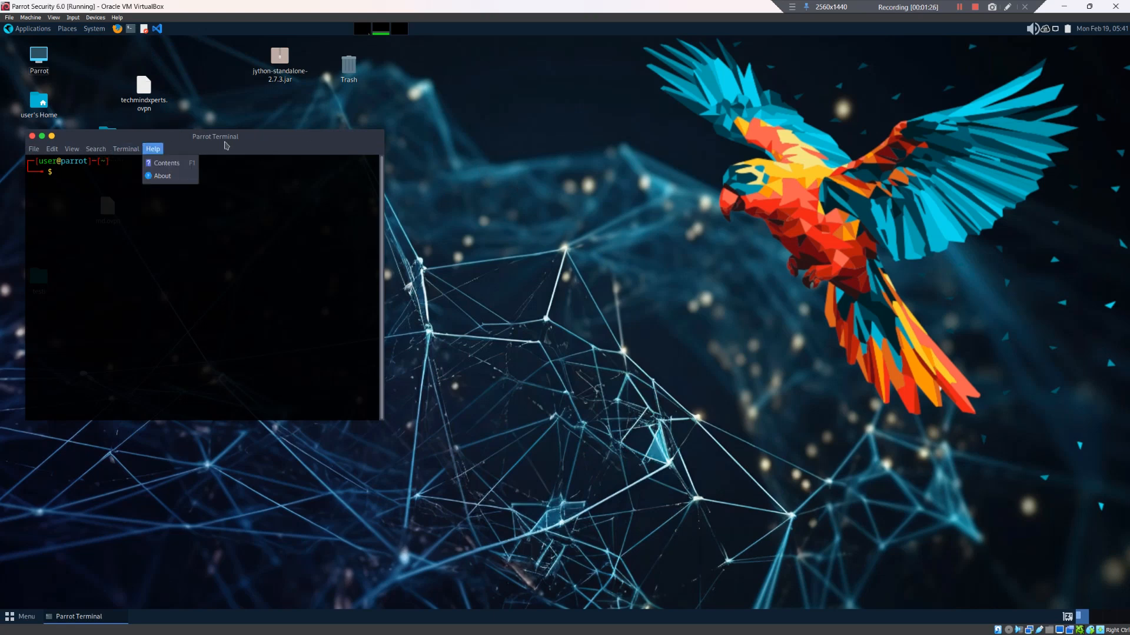
left_click(225, 145)
left_click_drag(225, 145, 641, 145)
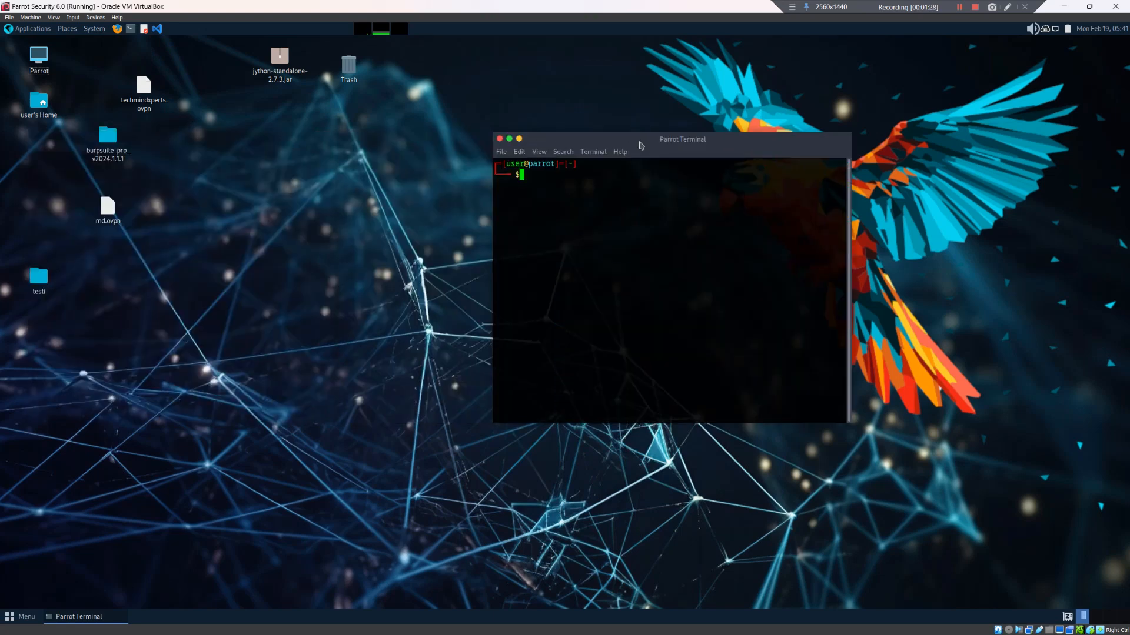
Change to the Desktop directory and start the VPN connection with sudo openvpn techmindxperts.ovpn
type("cd Desk")
key("Tab")
key("Return")
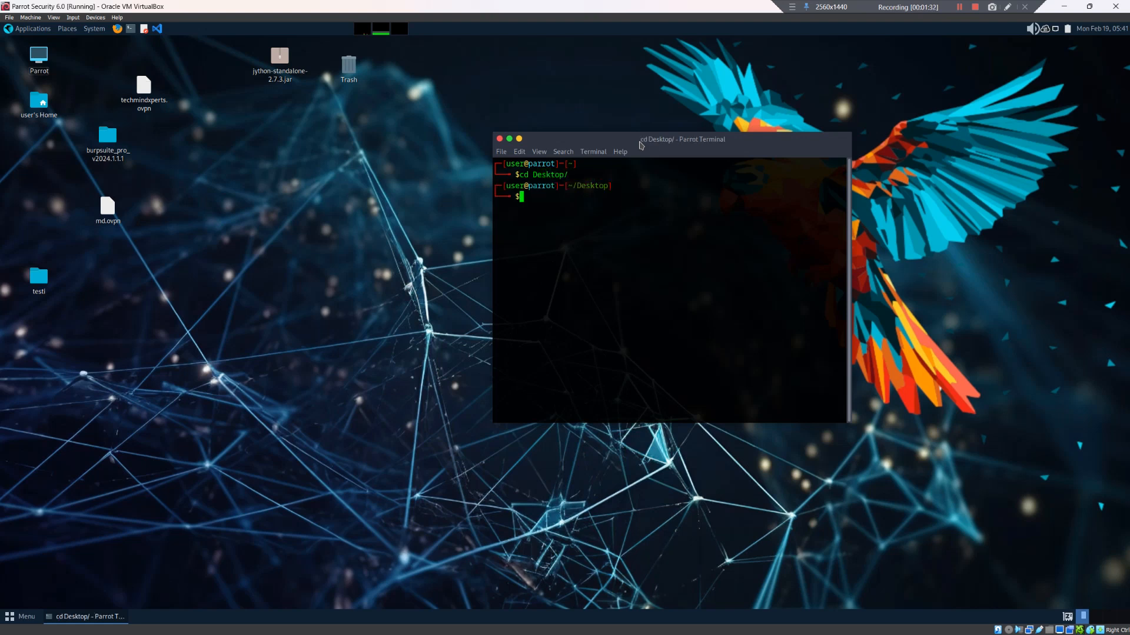
type("sudo openvpn tec")
key("Tab")
key("Return")
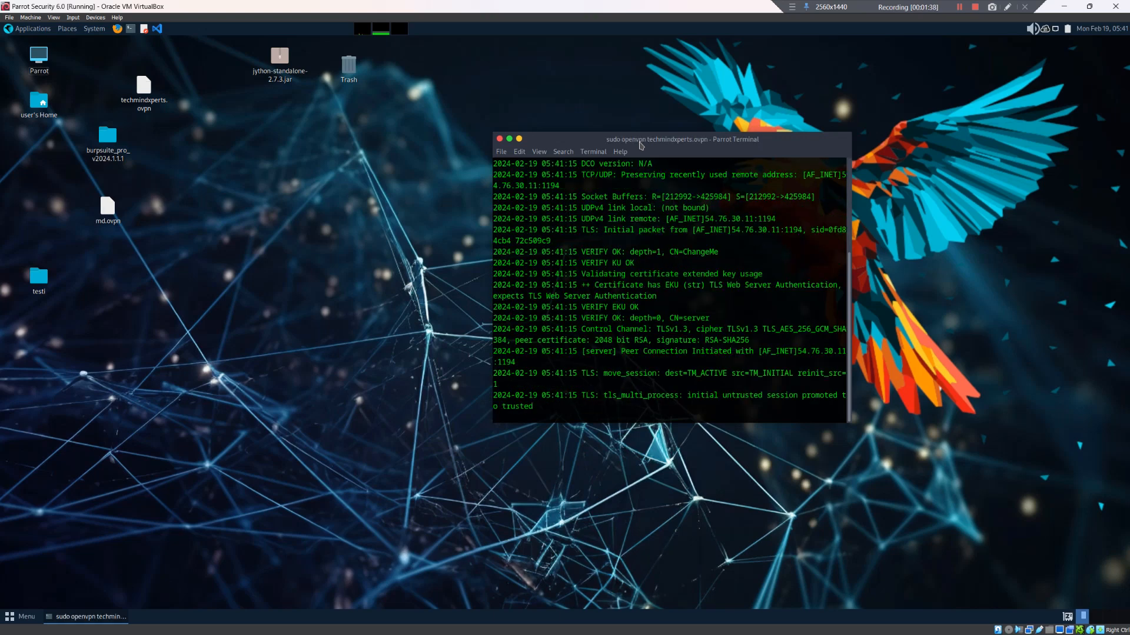
left_click(501, 151)
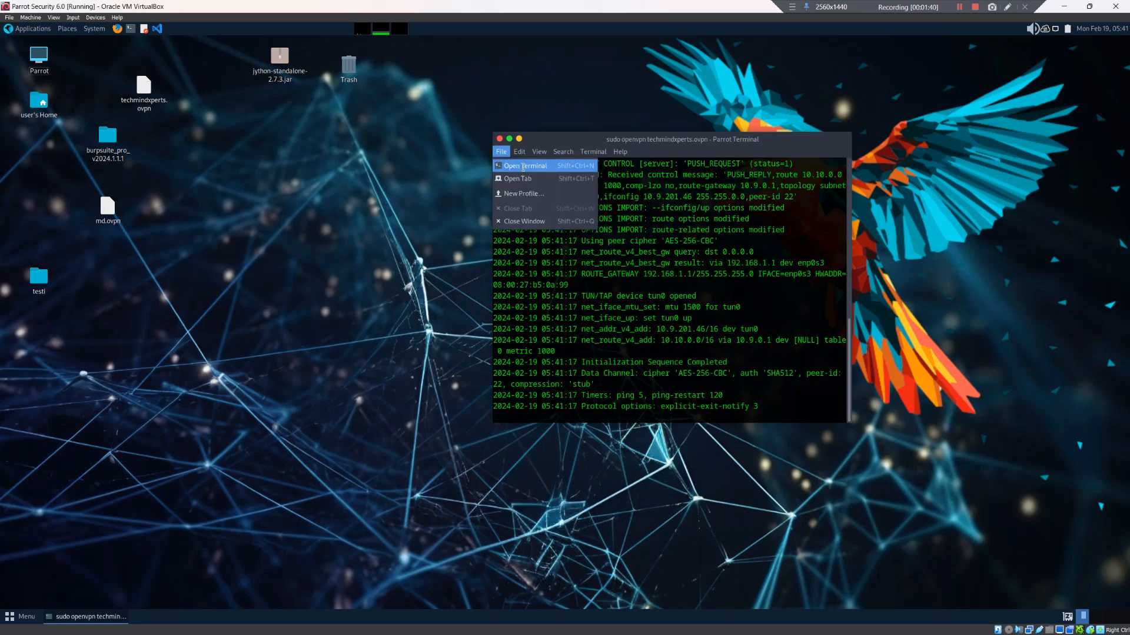
left_click(523, 167)
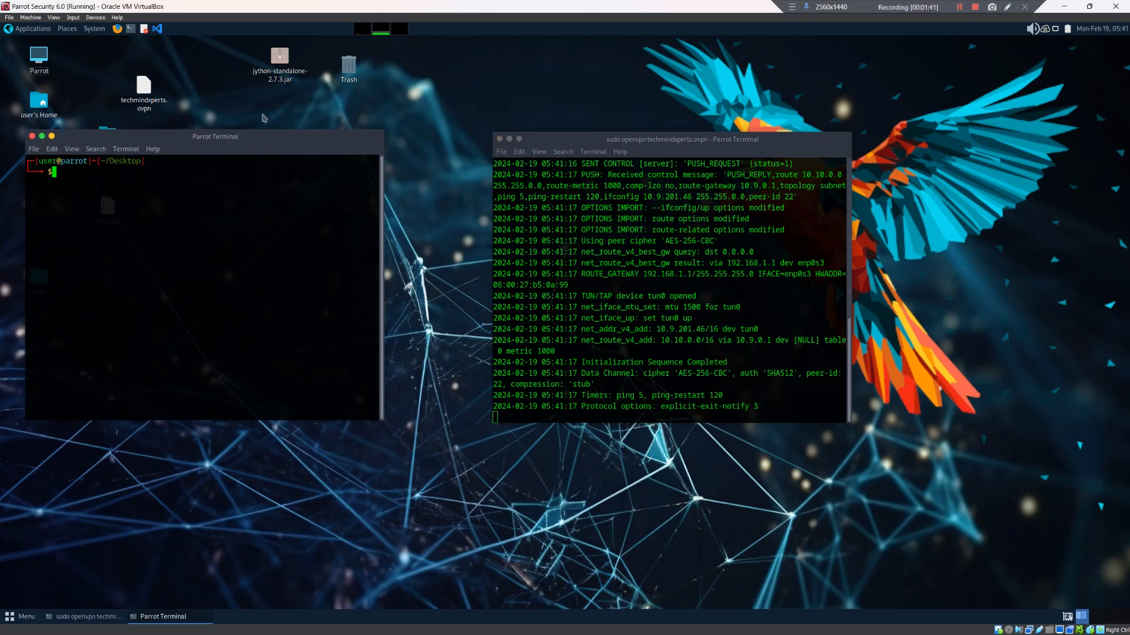
left_click(31, 136)
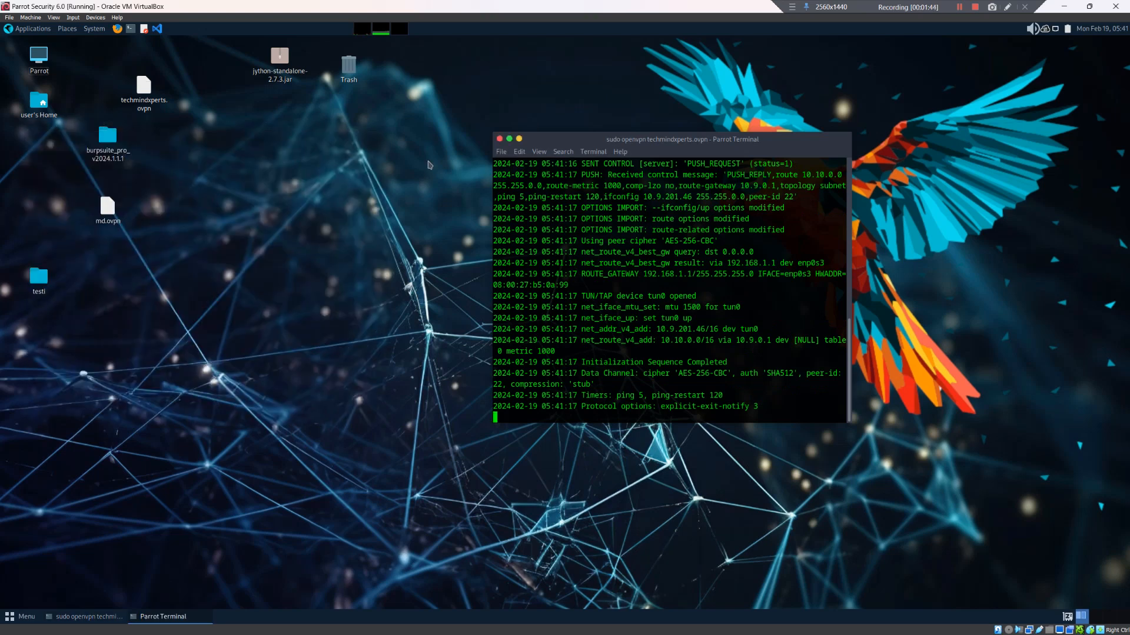
In a new terminal tab, change to the burpsuite_pro_v2024.1.1.1 directory and run java -jar burploader.jar
left_click(501, 151)
left_click(527, 178)
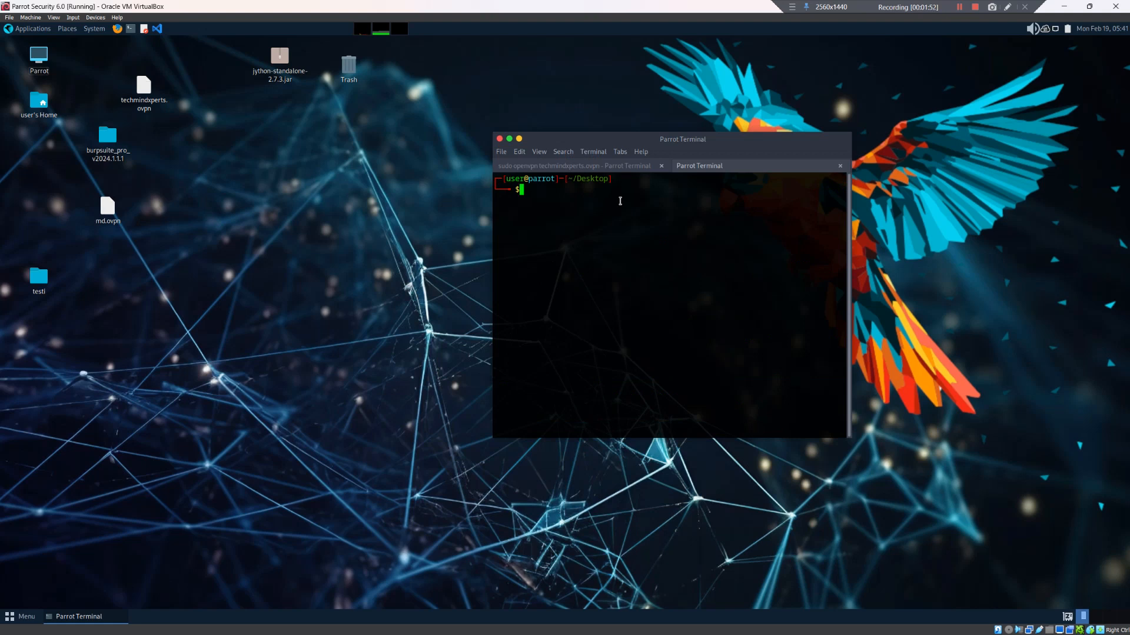
type("cd burpsuite_pro_v2024.1.1.1/")
key("Return")
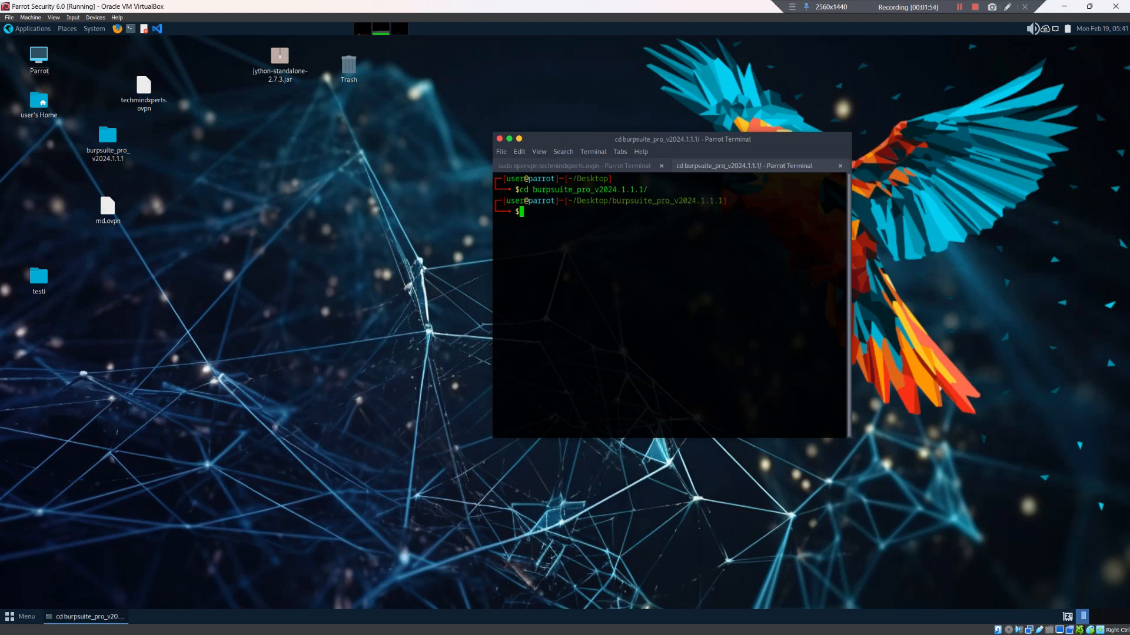
type("java -jar burploader.jar")
key("Return")
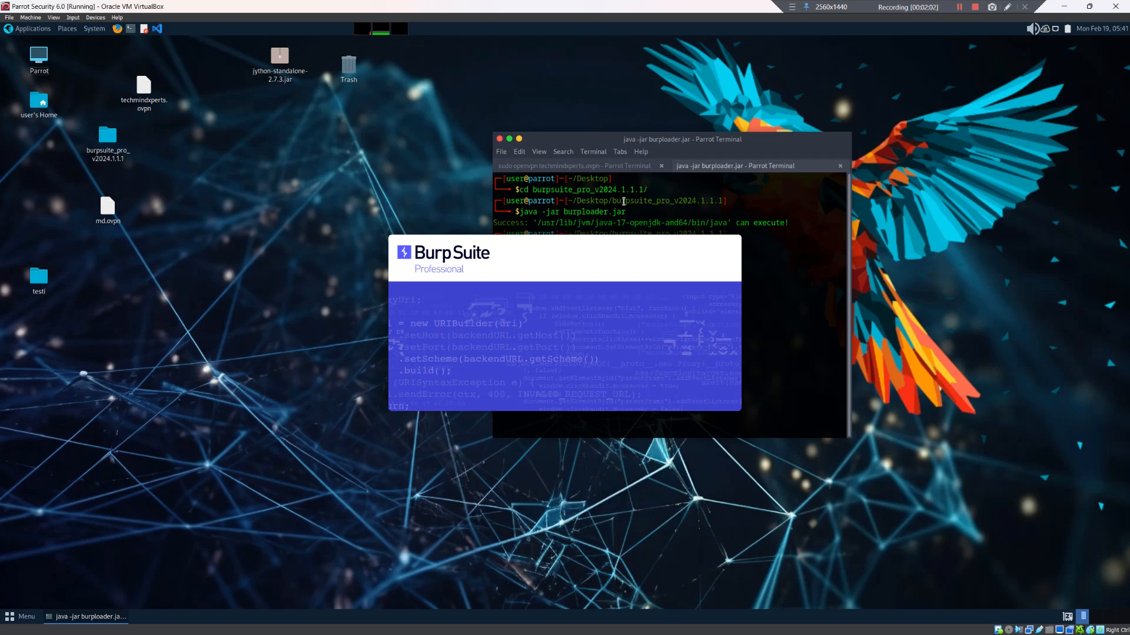
Minimize the terminal, allow java's network connection until reboot, and start Burp Suite with a temporary project in memory
left_click_drag(557, 141, 713, 91)
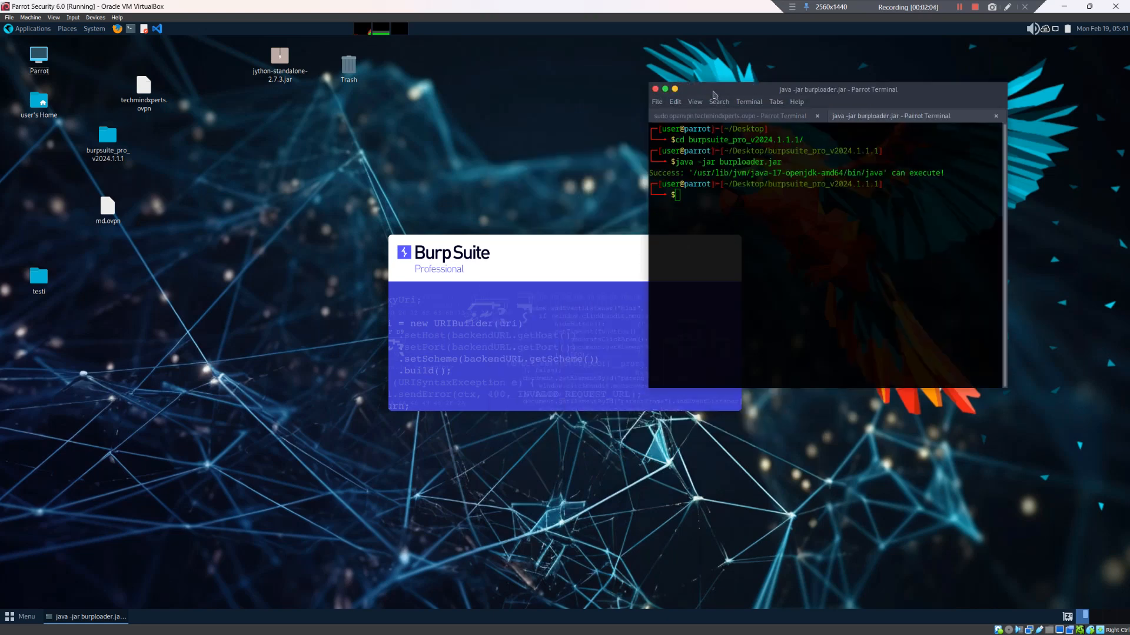
left_click(674, 89)
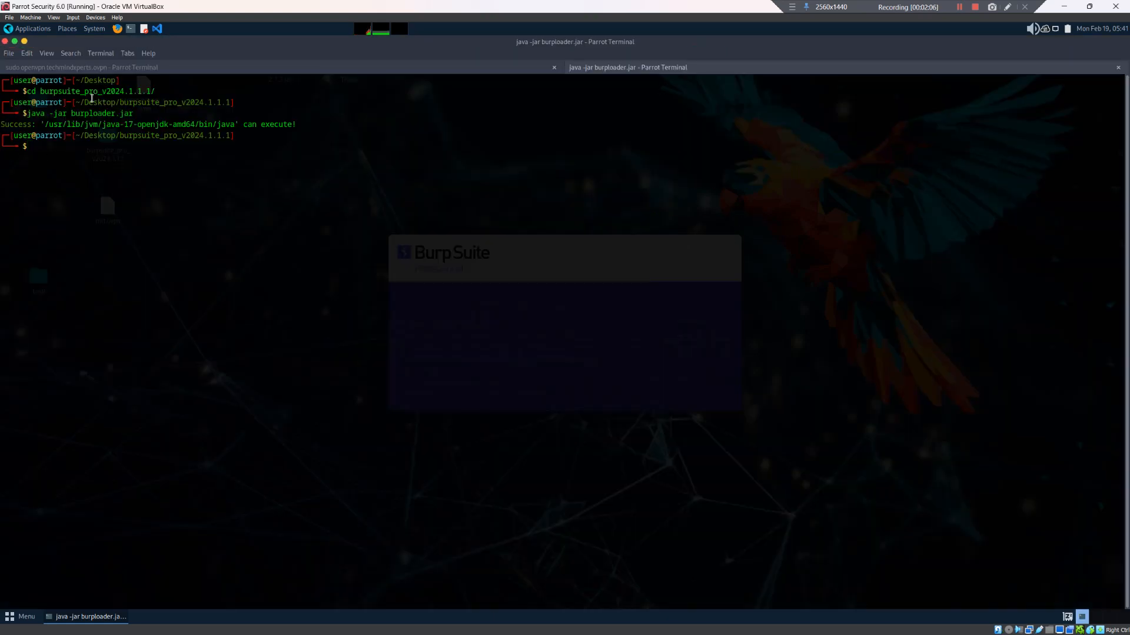
left_click(86, 616)
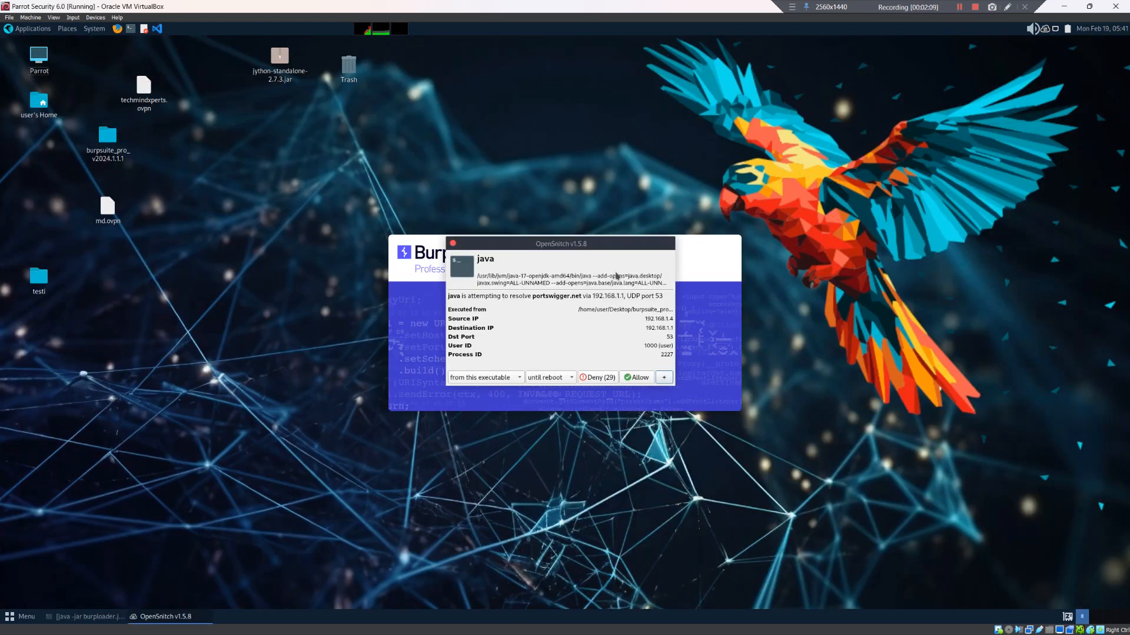
left_click(637, 377)
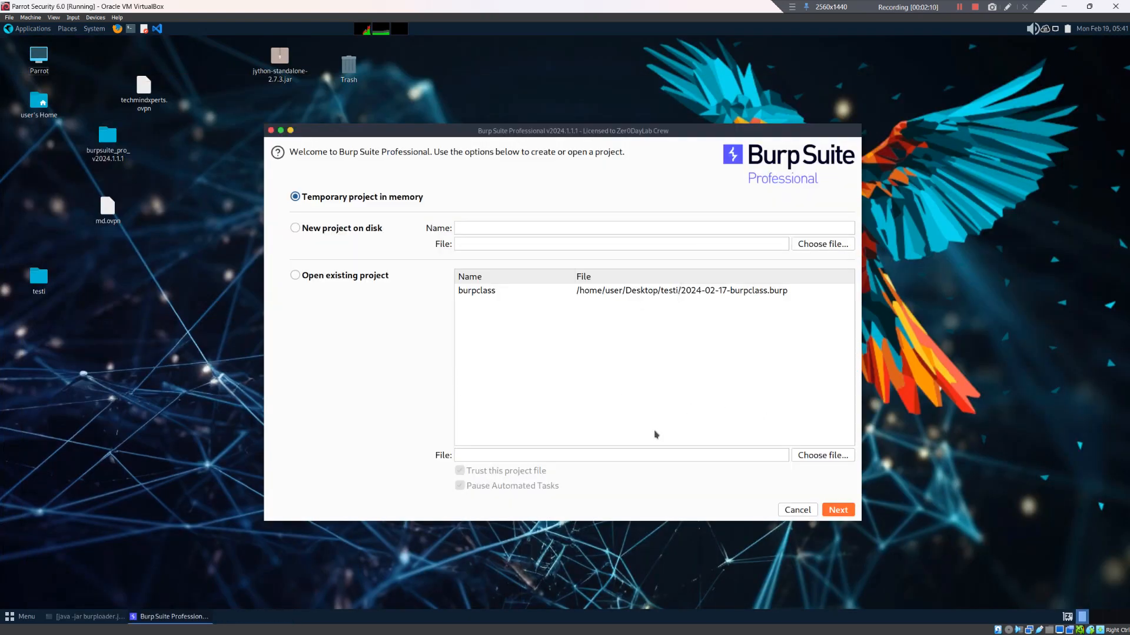
left_click(838, 510)
left_click(838, 511)
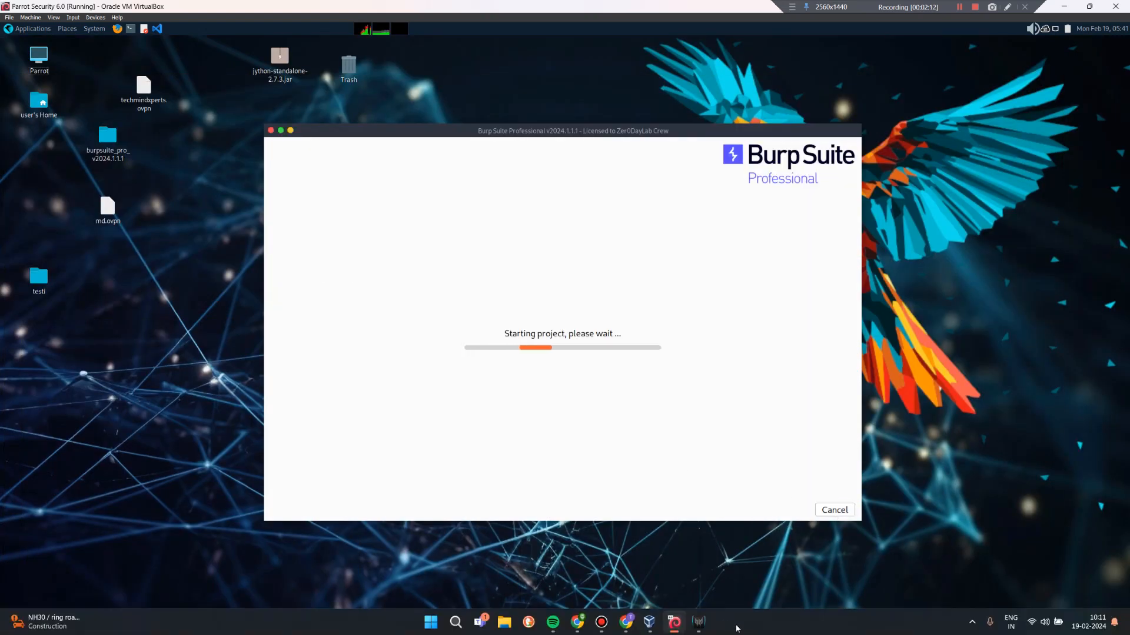
Switch back to the TryHackMe room in the browser and enlarge the first Decoder screenshot in Task 2
left_click(651, 624)
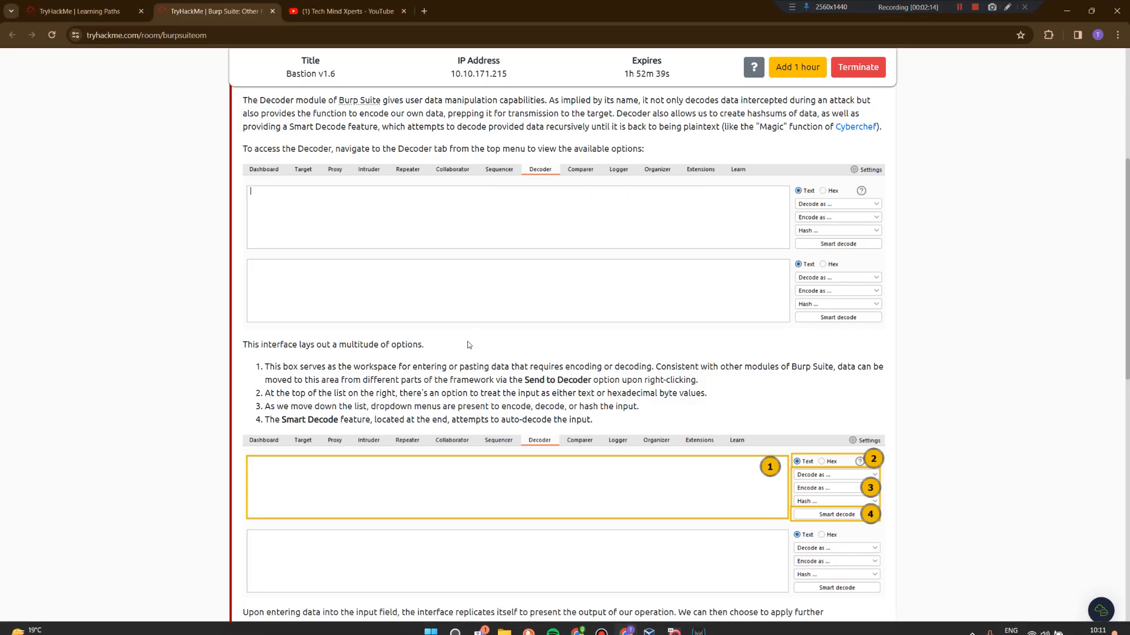
scroll(469, 345, "up", 1)
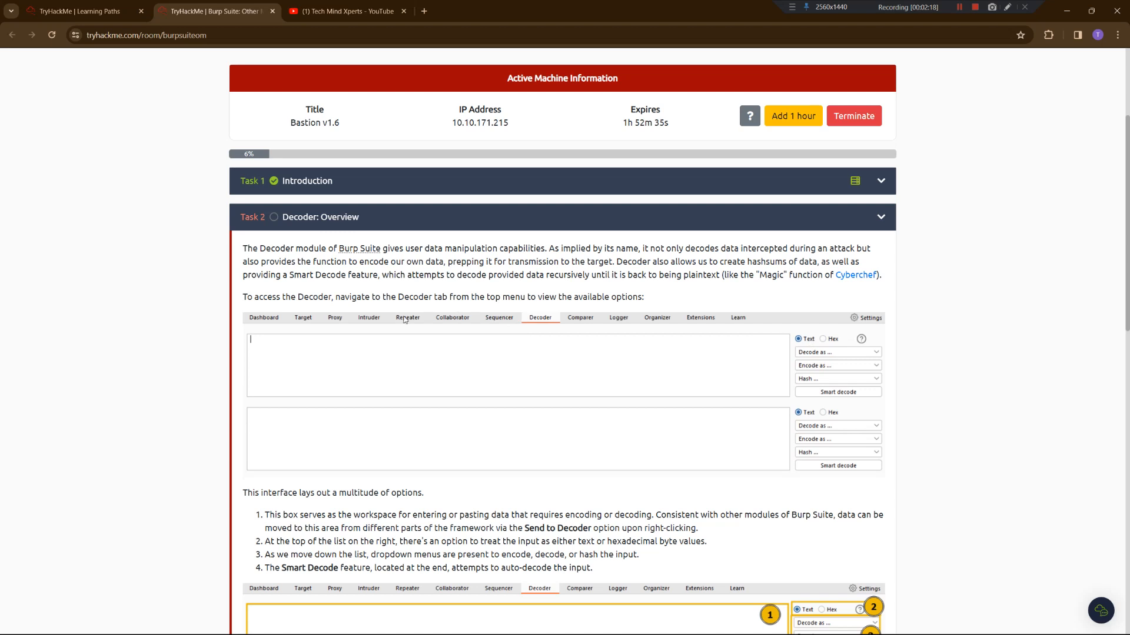
left_click(428, 354)
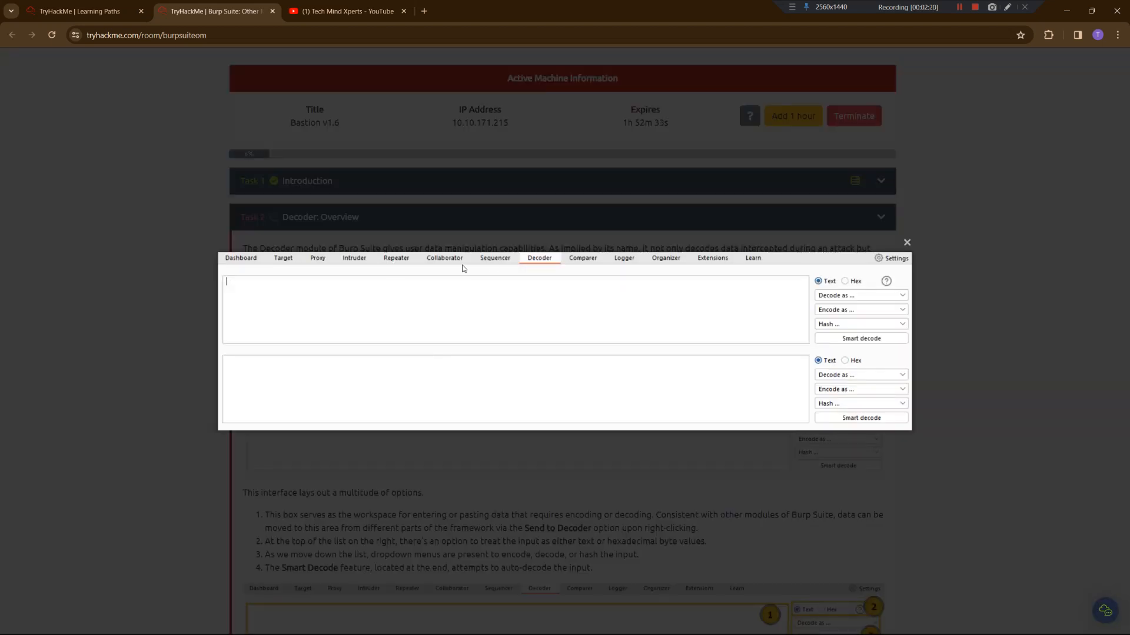
Mark the Decoder tab, both text boxes and the column of decoding options in red on the enlarged screenshot
left_click(1008, 7)
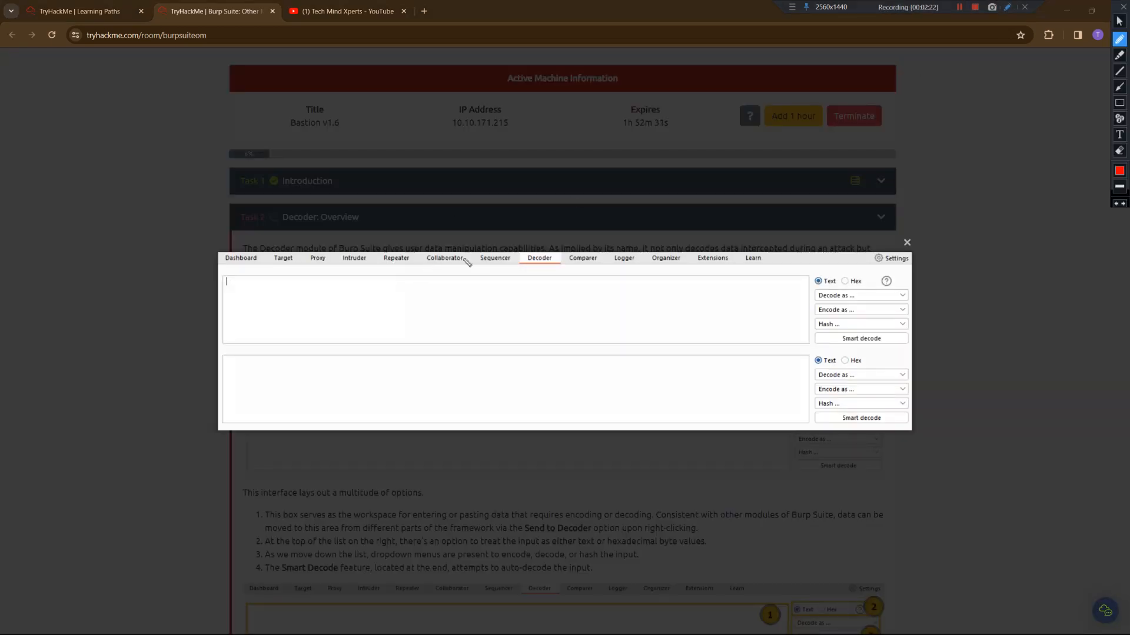
mouse_move(521, 267)
left_mouse_down()
mouse_move(566, 268)
mouse_move(539, 289)
left_mouse_up()
mouse_move(230, 279)
left_mouse_down()
mouse_move(323, 283)
mouse_move(362, 322)
mouse_move(218, 345)
mouse_move(215, 308)
mouse_move(236, 274)
left_mouse_up()
left_click(302, 386)
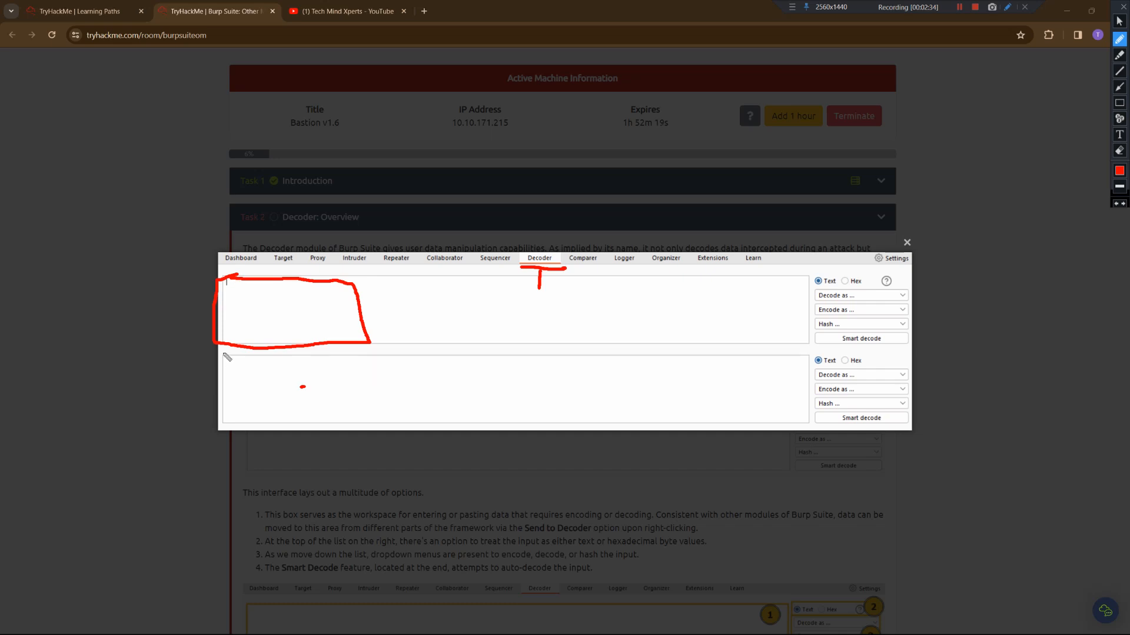
mouse_move(223, 354)
left_mouse_down()
mouse_move(330, 356)
mouse_move(365, 444)
mouse_move(213, 422)
mouse_move(236, 342)
left_mouse_up()
mouse_move(808, 272)
left_mouse_down()
mouse_move(915, 273)
mouse_move(916, 357)
mouse_move(811, 449)
mouse_move(779, 330)
mouse_move(807, 269)
left_mouse_up()
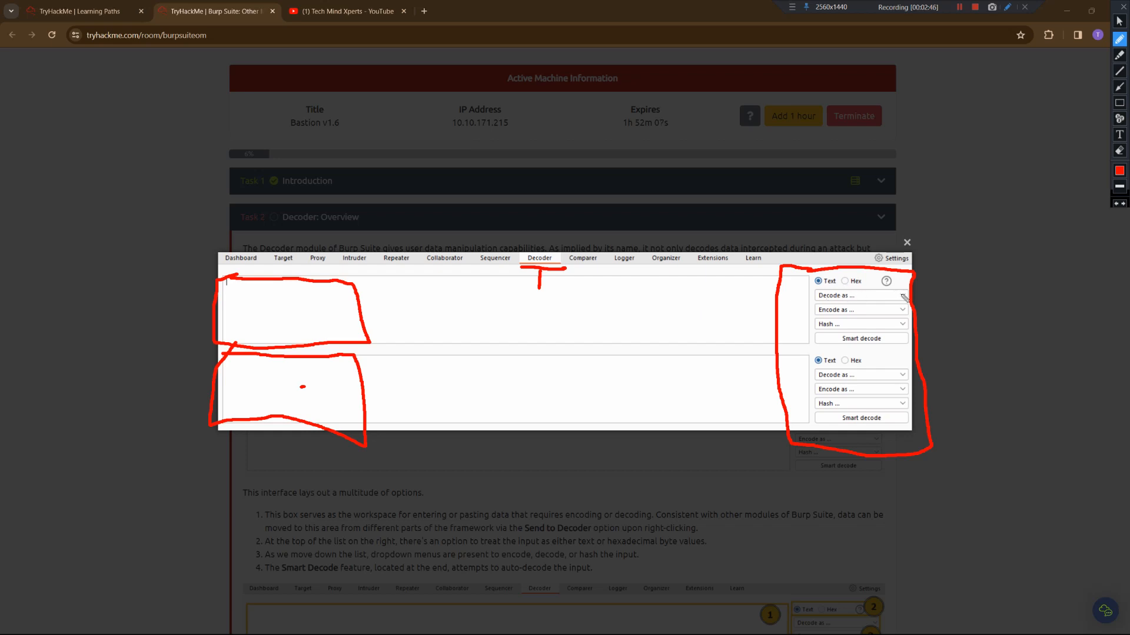
Mark the individual decode, encode, hash and smart decode options and both text boxes in red, and close the annotations and enlarged screenshot
mouse_move(905, 291)
left_mouse_down()
mouse_move(929, 272)
mouse_move(942, 289)
left_mouse_up()
left_click_drag(910, 322, 951, 305)
left_click_drag(916, 343, 956, 331)
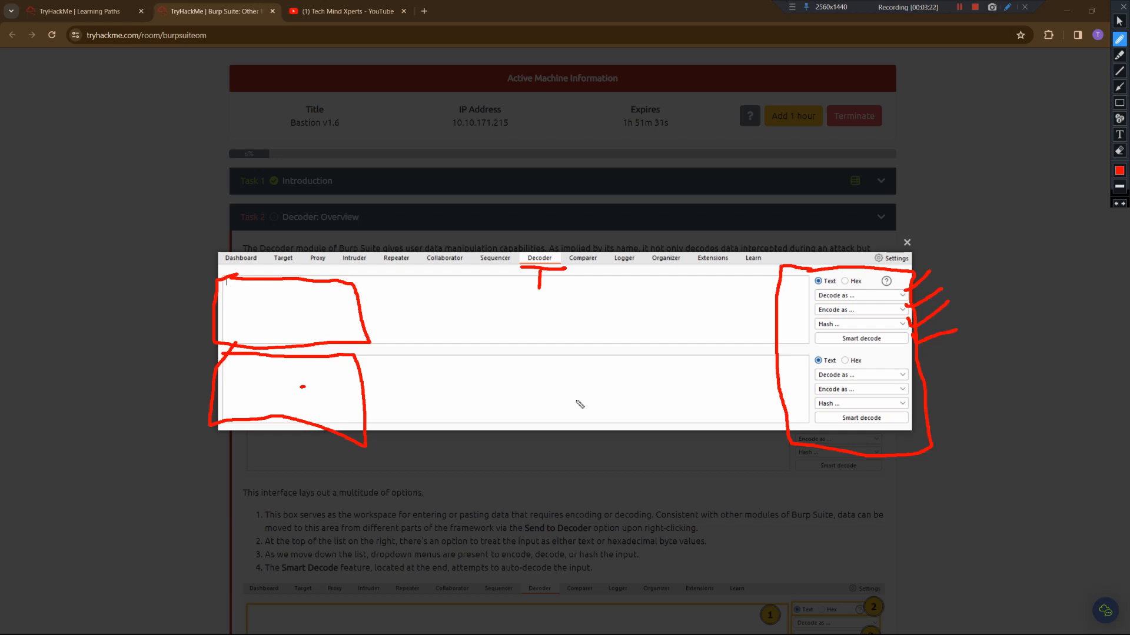
left_click_drag(238, 294, 426, 304)
left_click_drag(886, 334, 973, 320)
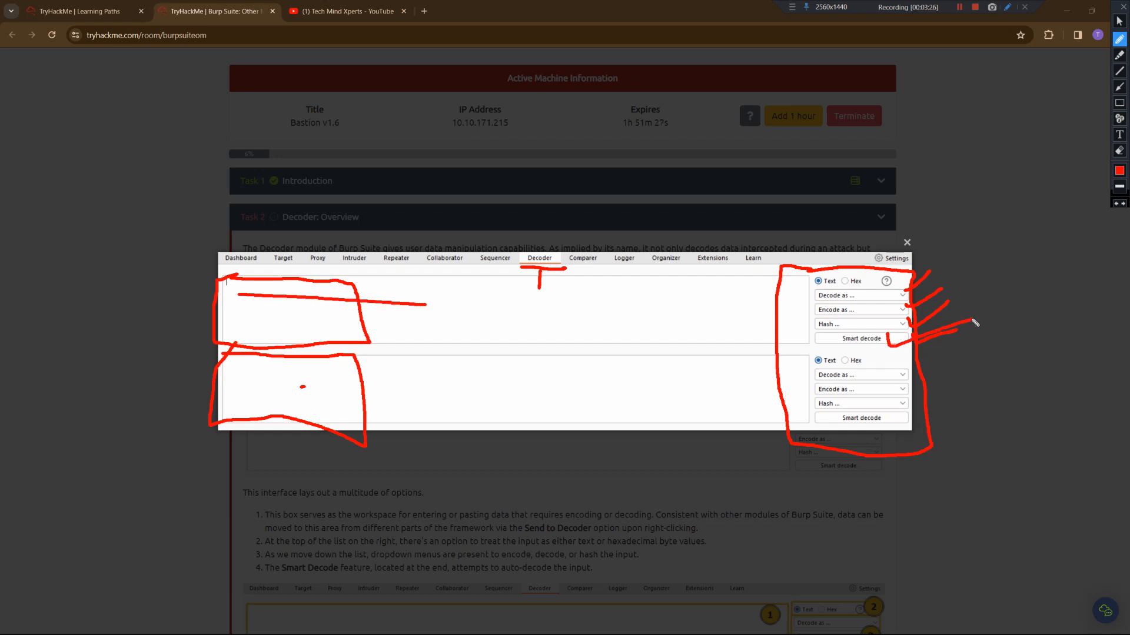
mouse_move(277, 363)
left_mouse_down()
mouse_move(435, 415)
mouse_move(218, 353)
mouse_move(310, 350)
mouse_move(311, 363)
left_mouse_up()
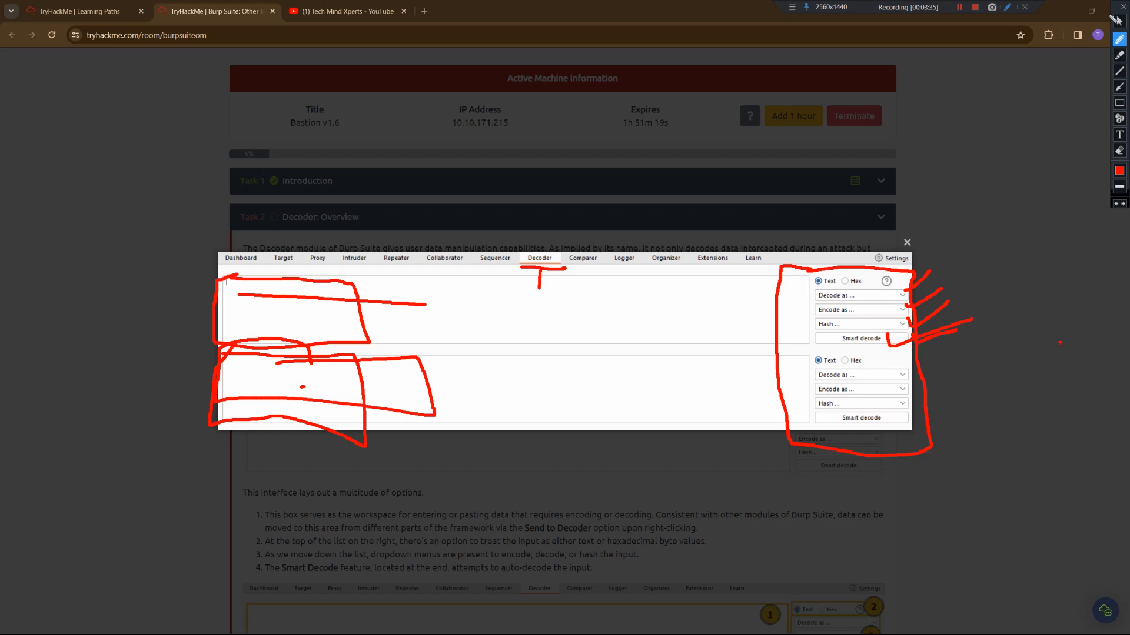
left_click(1123, 6)
left_click(954, 294)
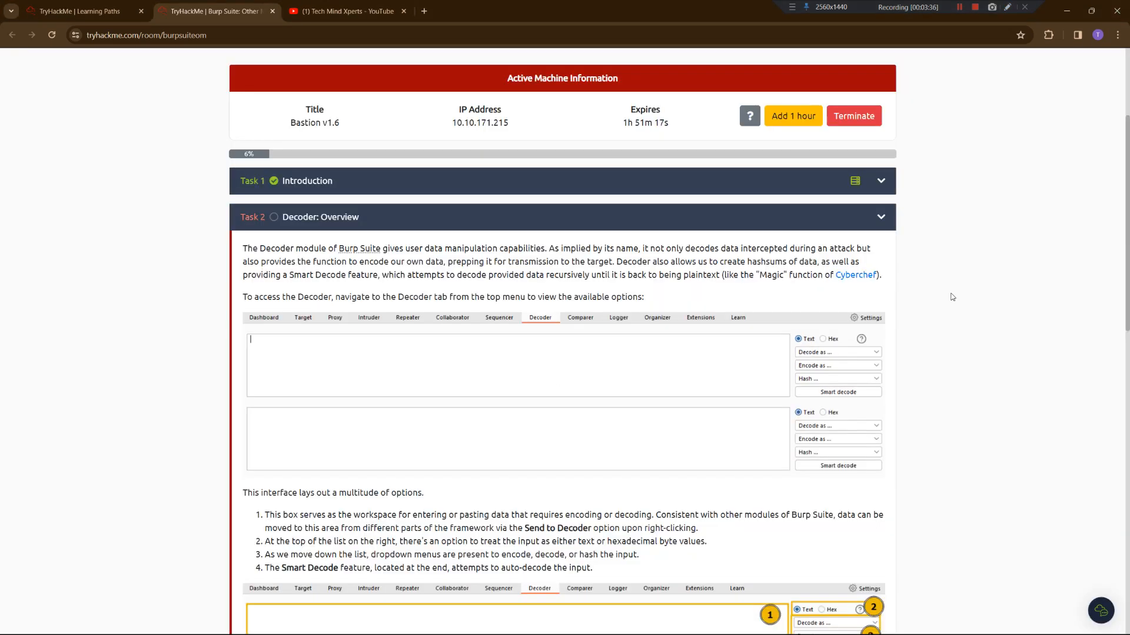
Read Task 2's numbered list of Decoder options and its example of transforming entered data
scroll(381, 377, "down", 4)
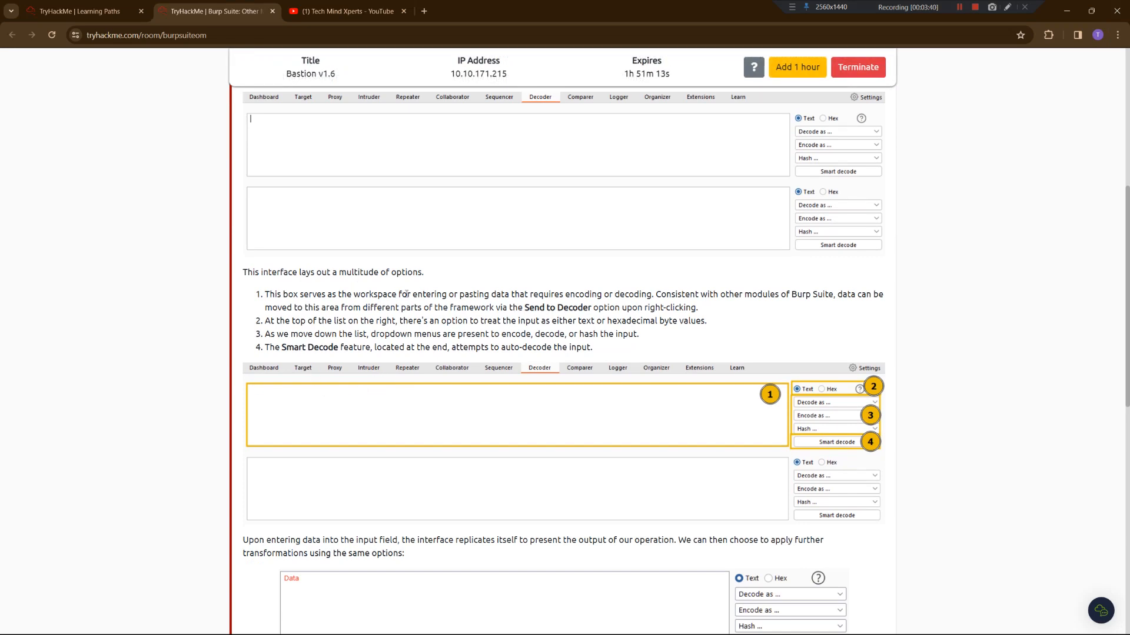
scroll(607, 360, "down", 2)
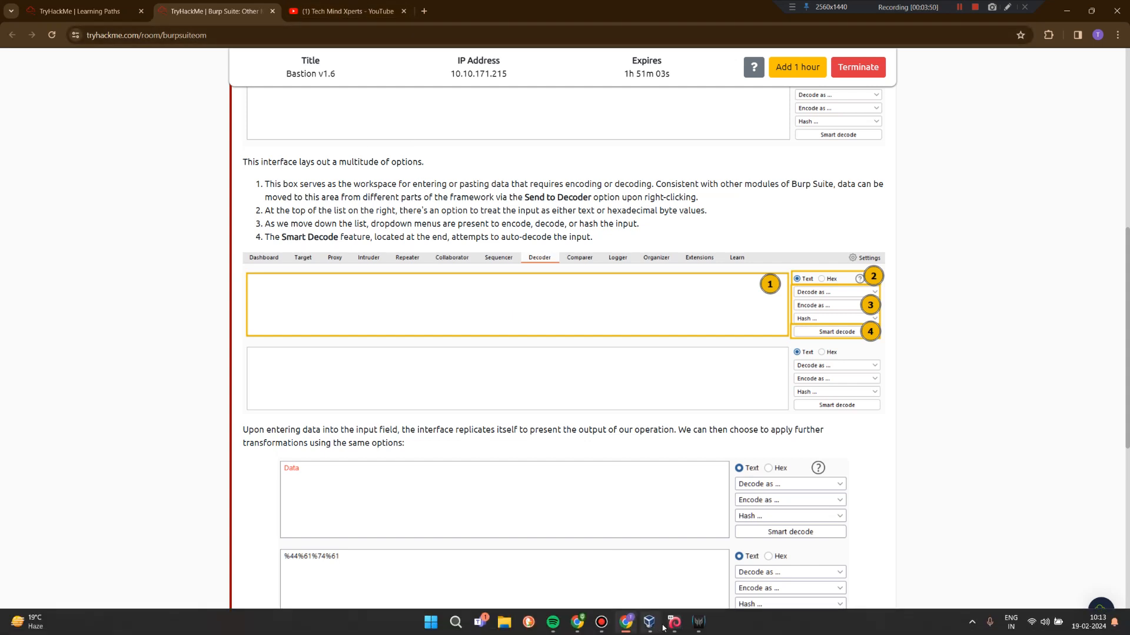
mouse_move(674, 631)
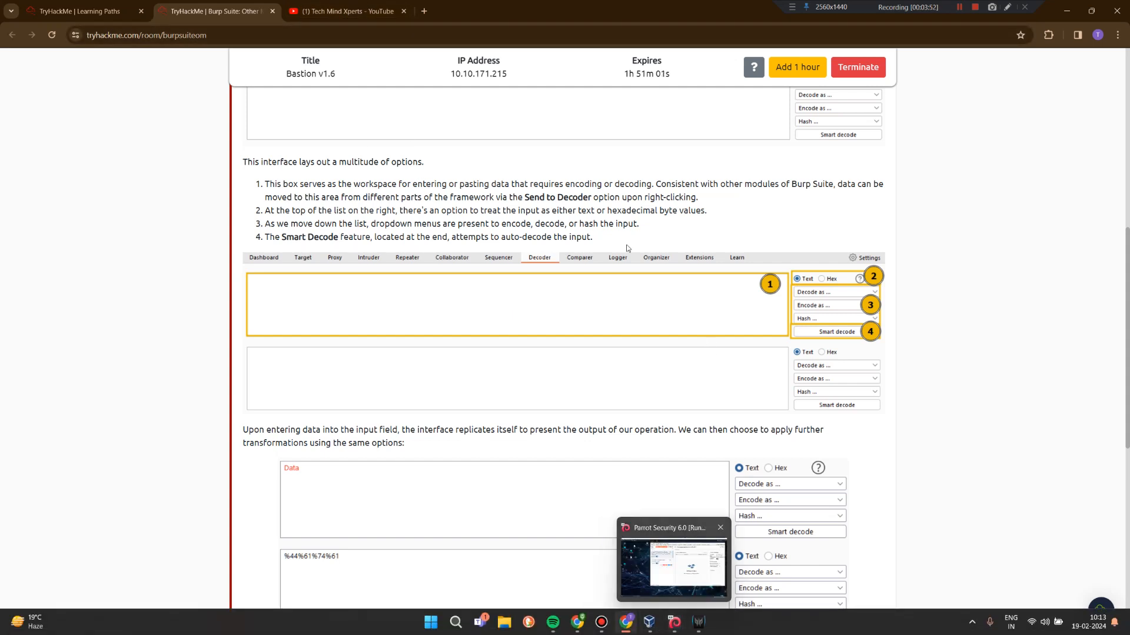
Switch to the Parrot virtual machine, launch Firefox, and turn on request interception in the Burp Suite proxy
left_click(673, 630)
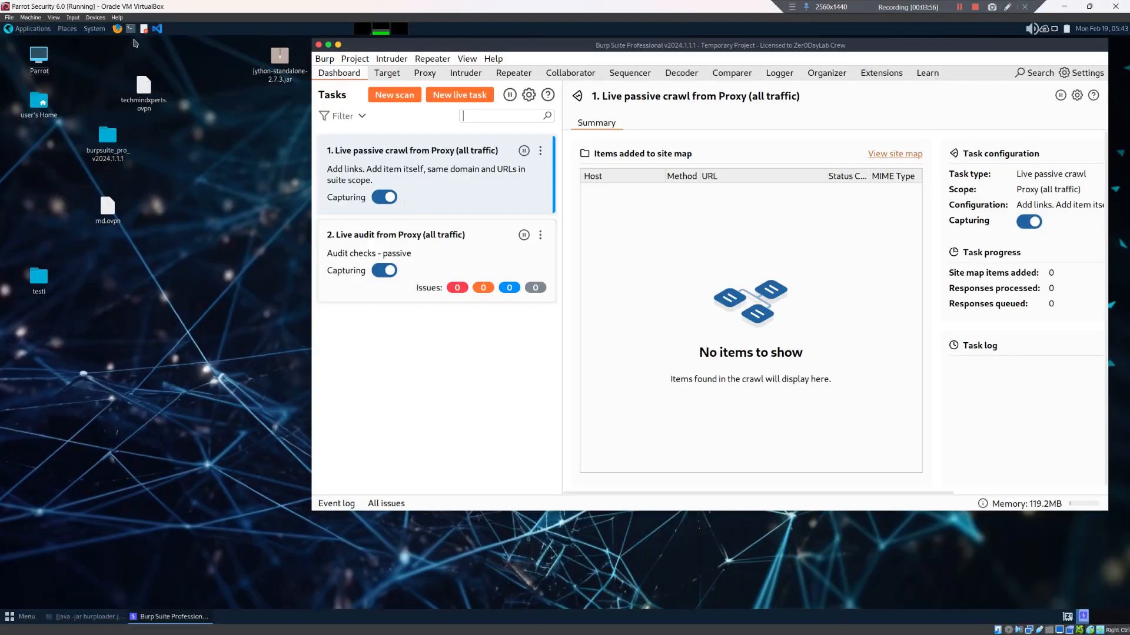
left_click(117, 28)
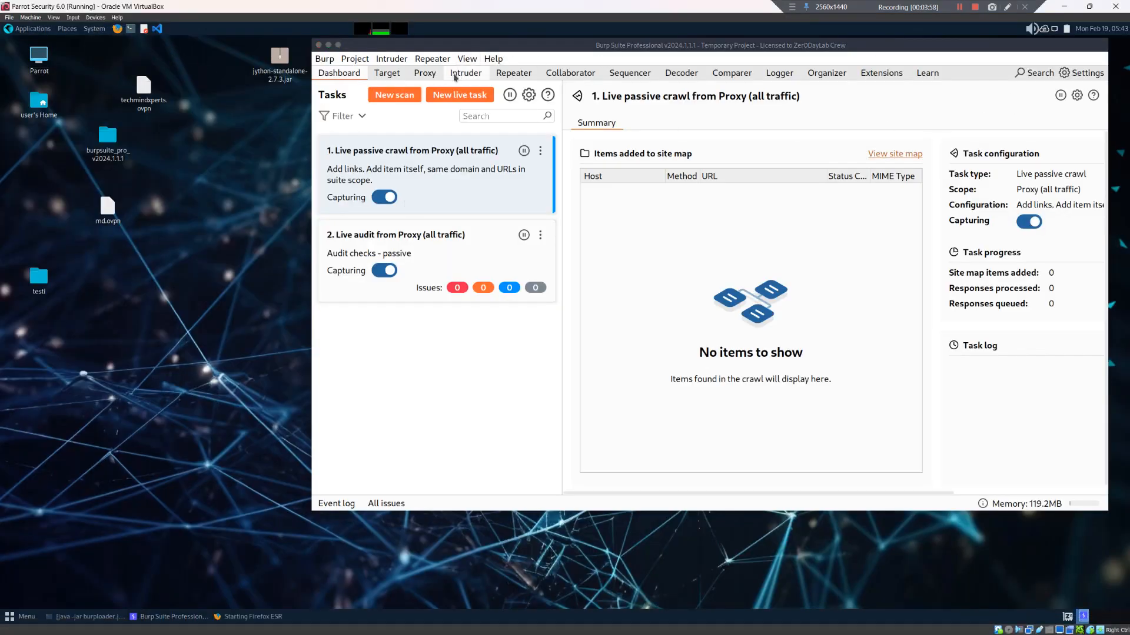
left_click(425, 73)
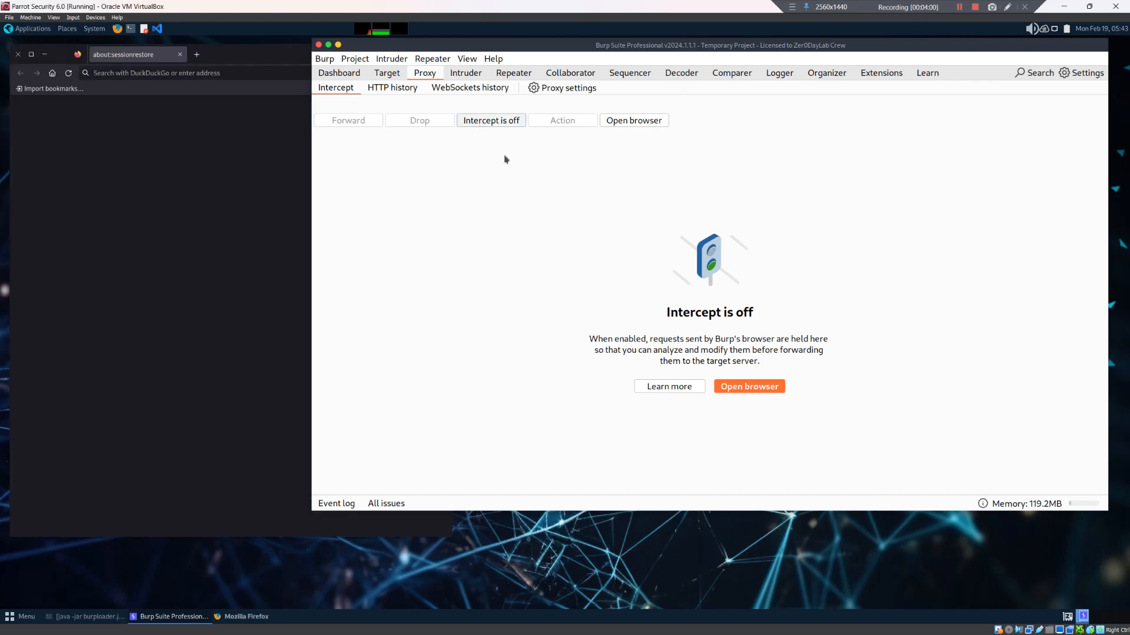
left_click(488, 122)
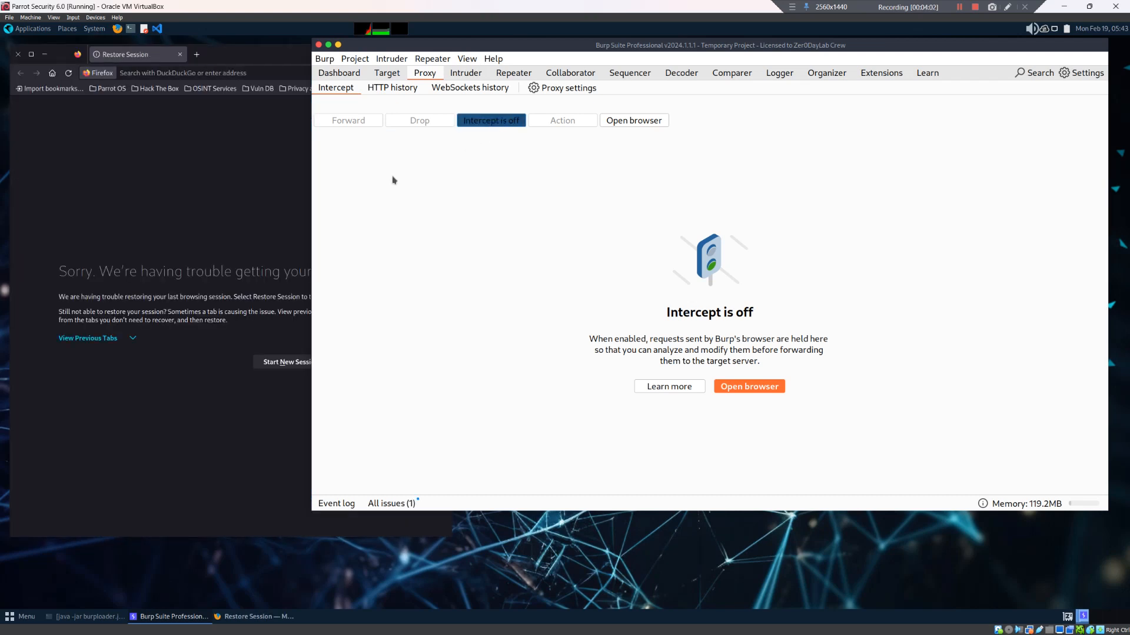
Request the target machine's site at 10.10.171.215 in Firefox
left_click(241, 73)
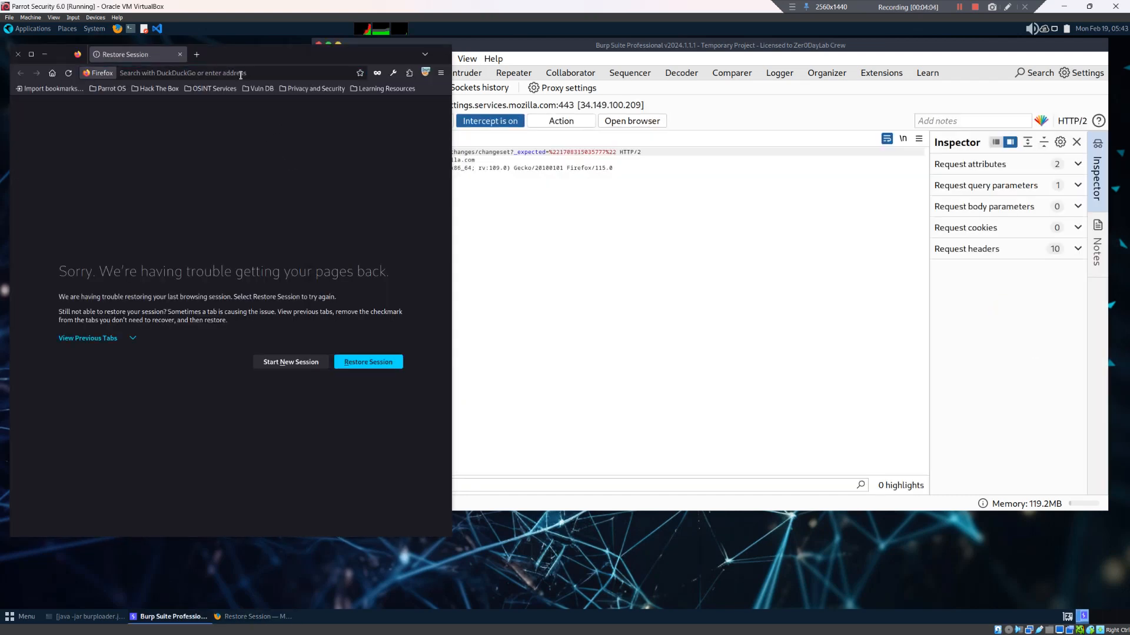
left_click(234, 76)
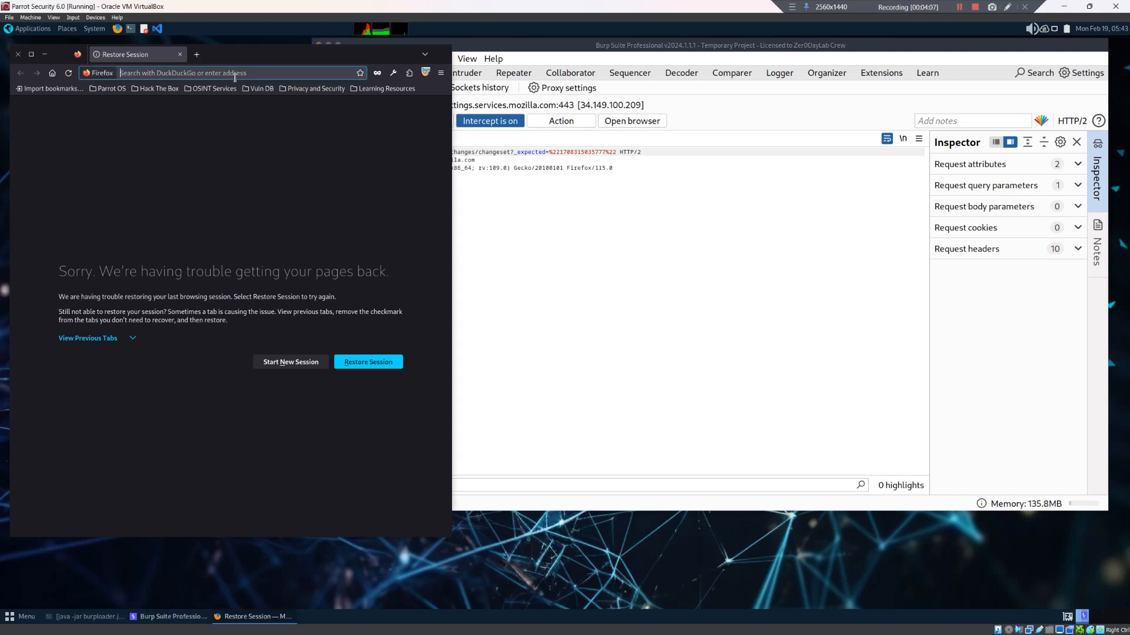
type("10.10.171.215")
key("Return")
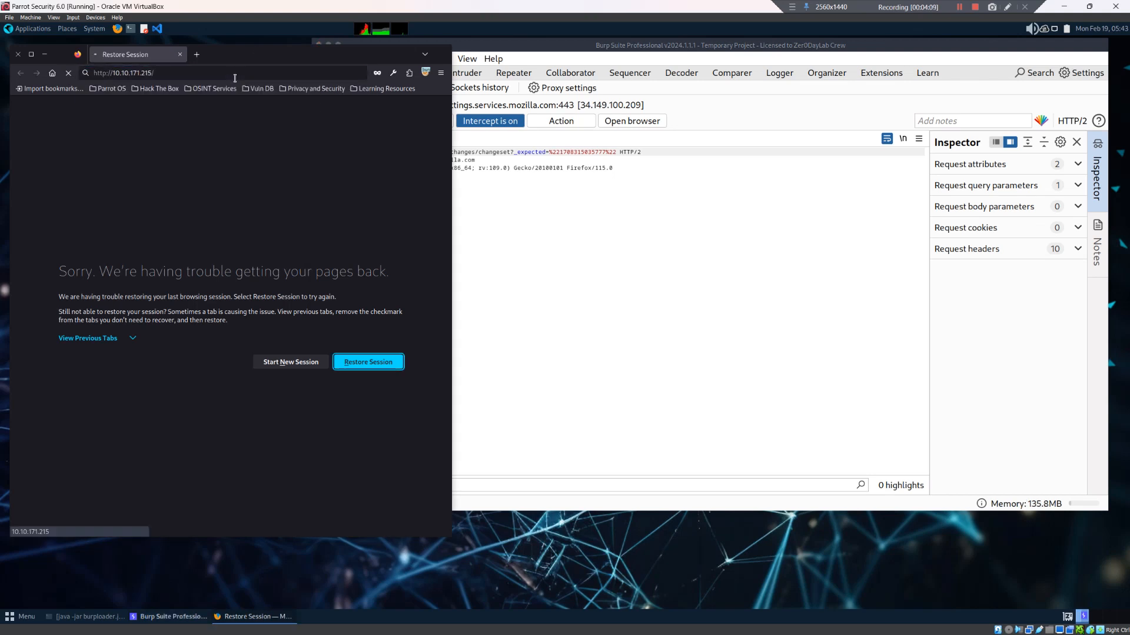
Forward the intercepted Firefox settings and 10.10.171.215 requests, and turn interception off so the site loads
left_click(545, 212)
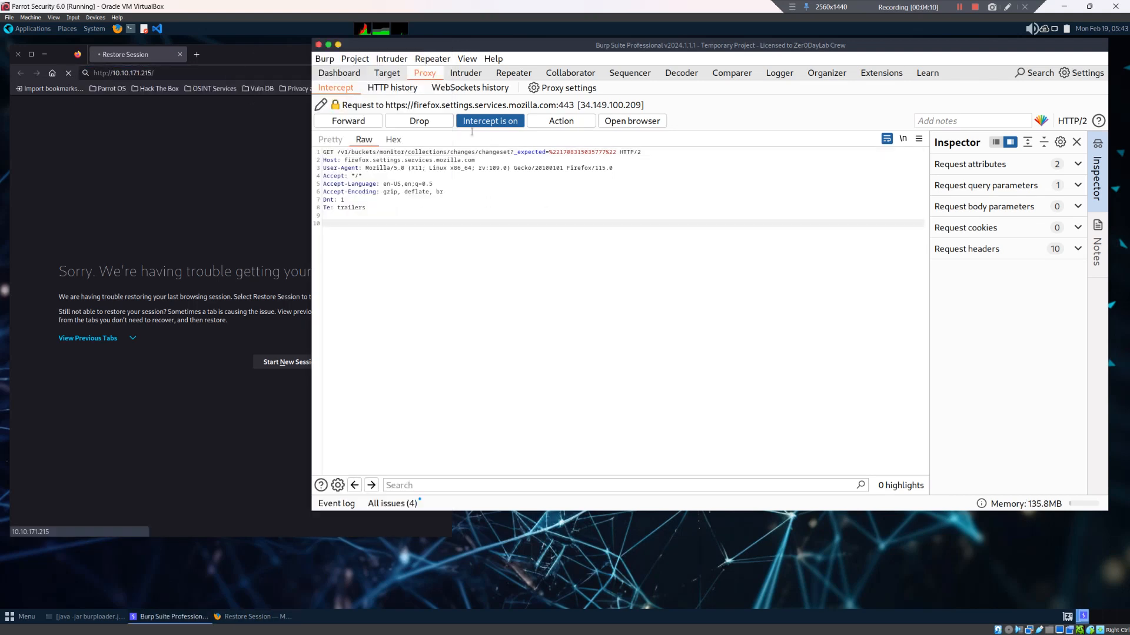
left_click(347, 120)
left_click(347, 121)
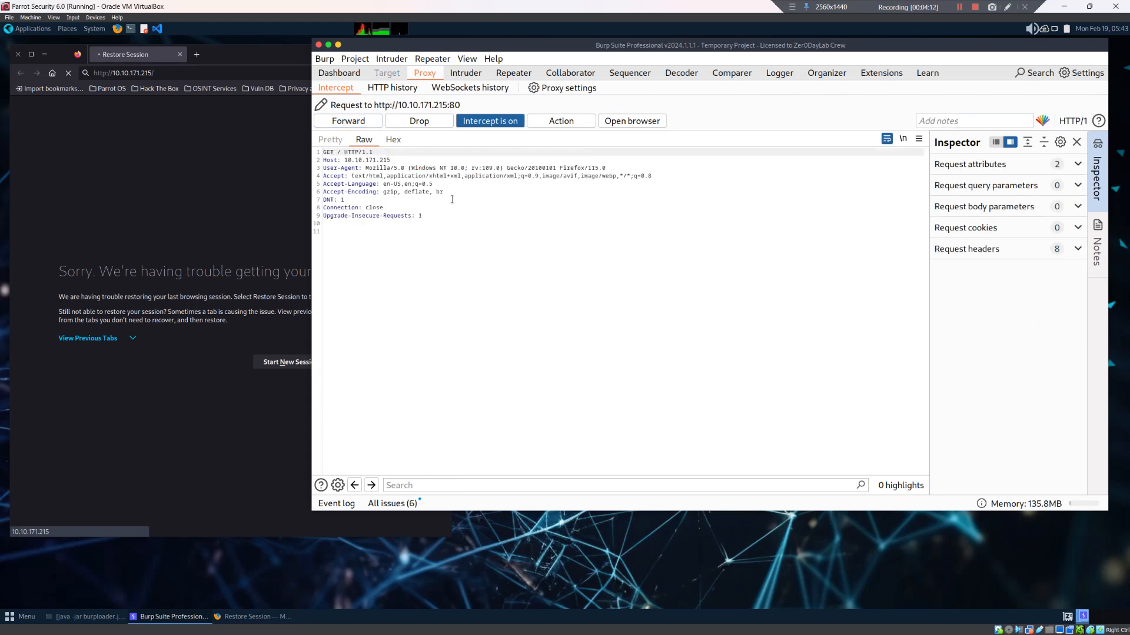
left_click(479, 125)
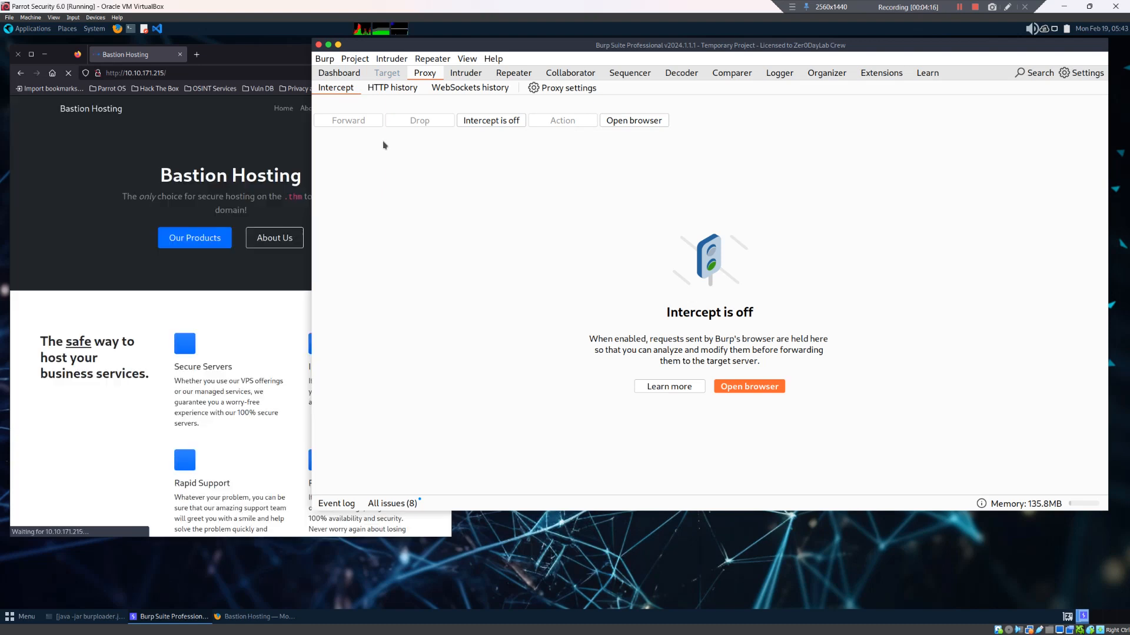
With interception turned back on, open Our Products on the Bastion Hosting page and forward the captured request
left_click(503, 121)
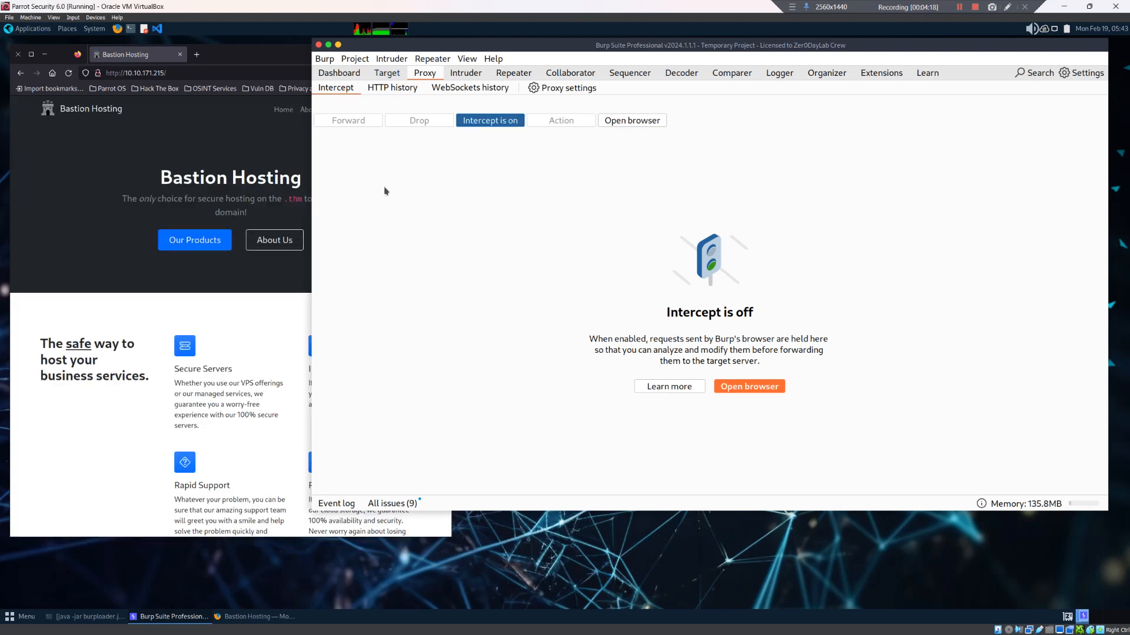
left_click(199, 244)
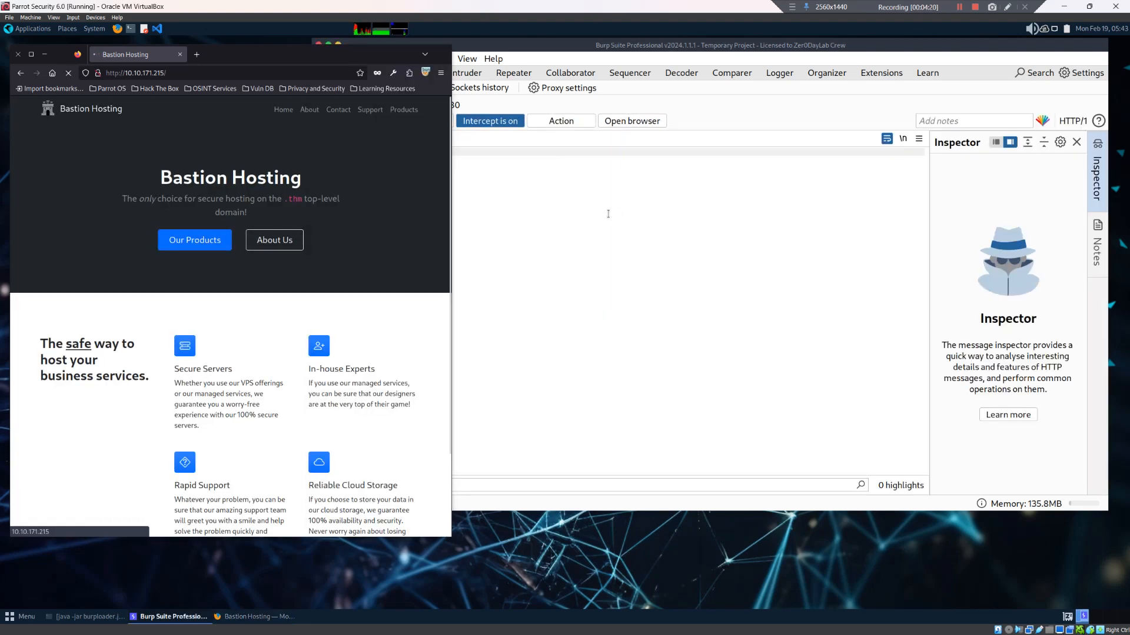
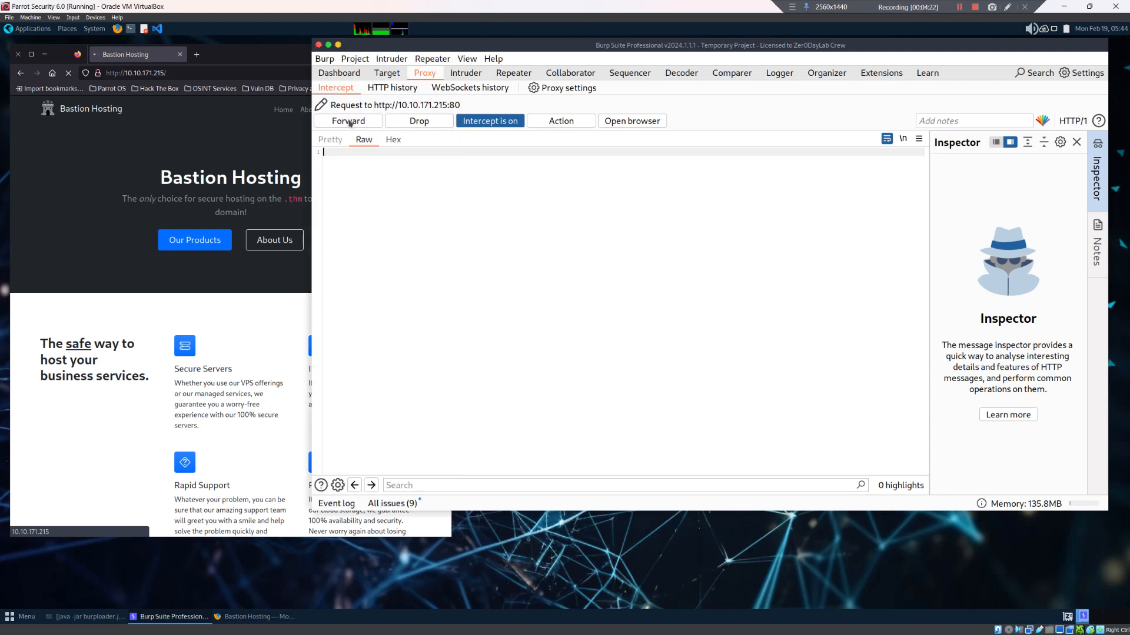
left_click(347, 120)
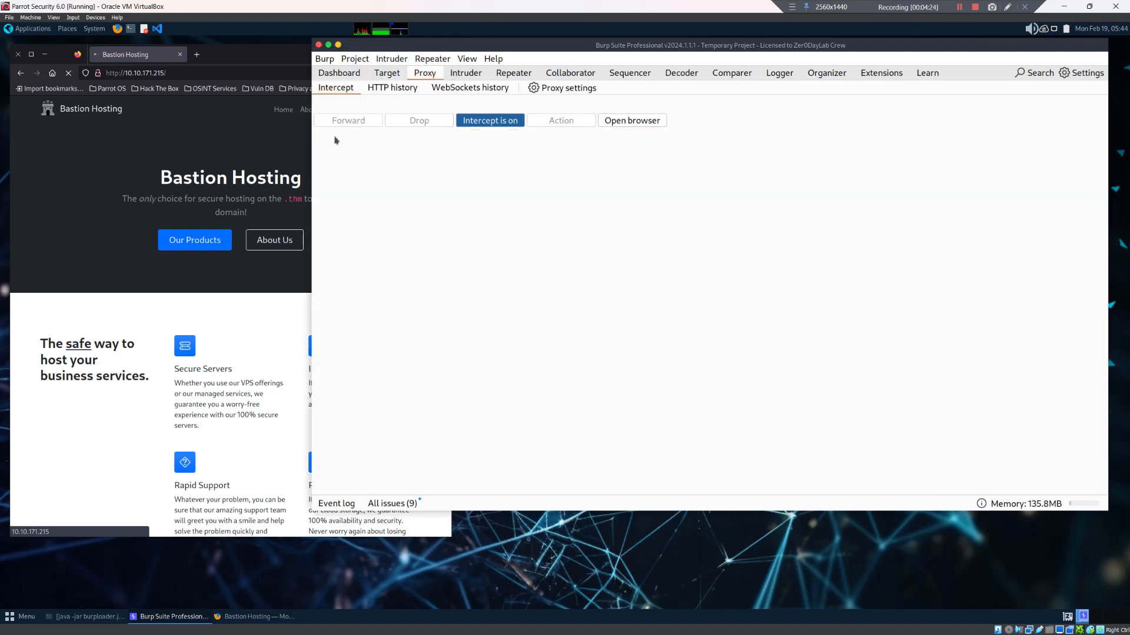
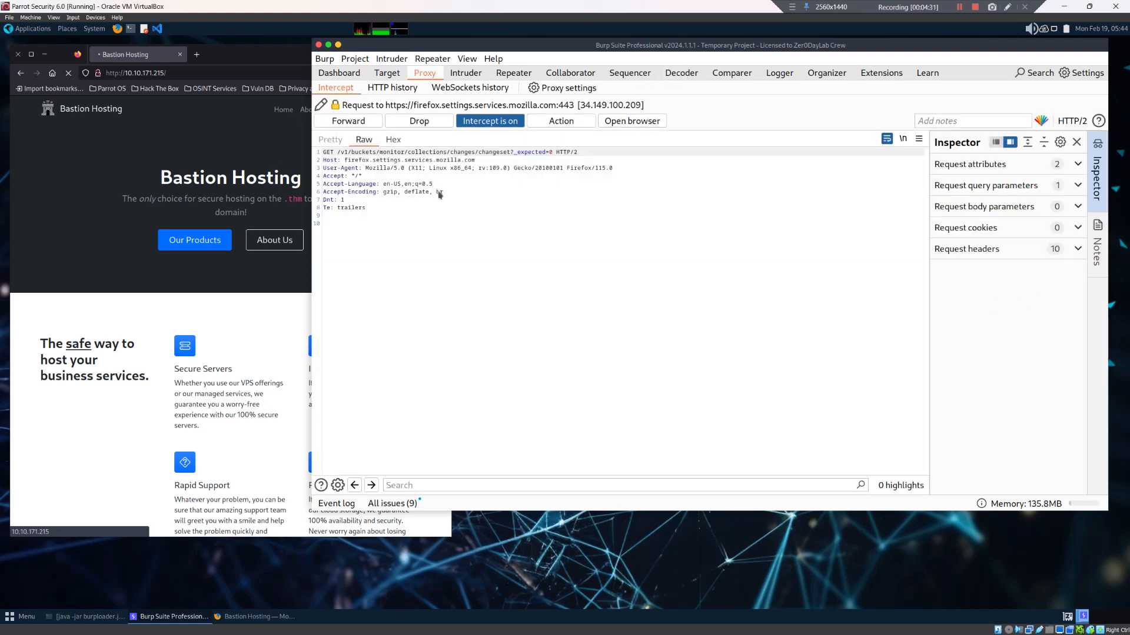
Add the line sdfsdfsfsdf+sadfasdf+sd+fs+fsdf below the headers of the intercepted Firefox settings request
right_click(439, 193)
left_click(348, 225)
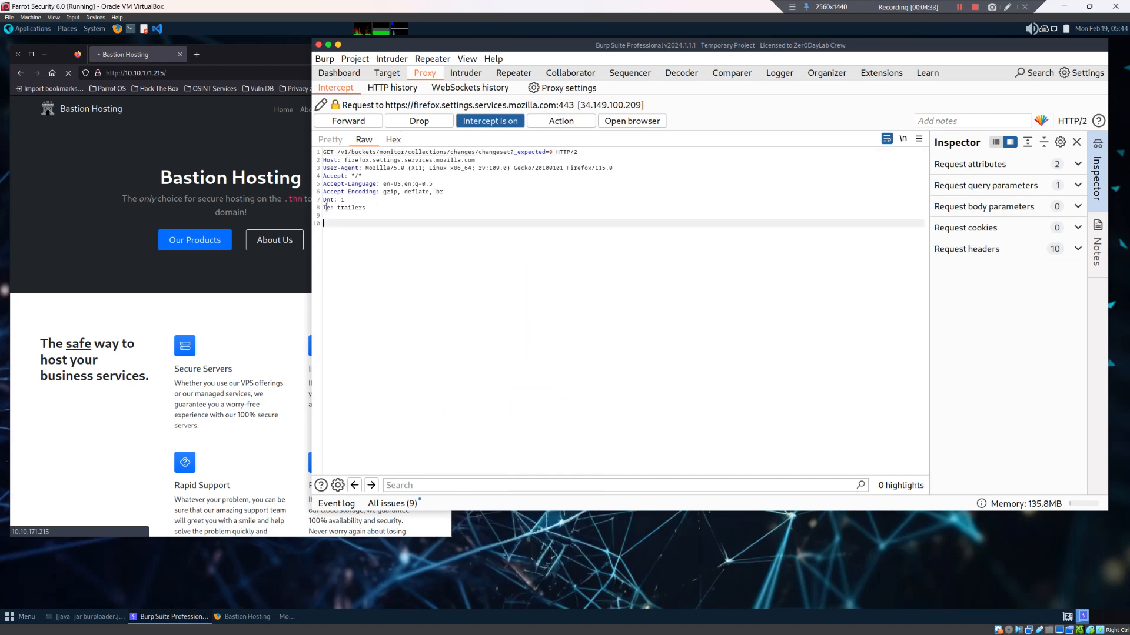
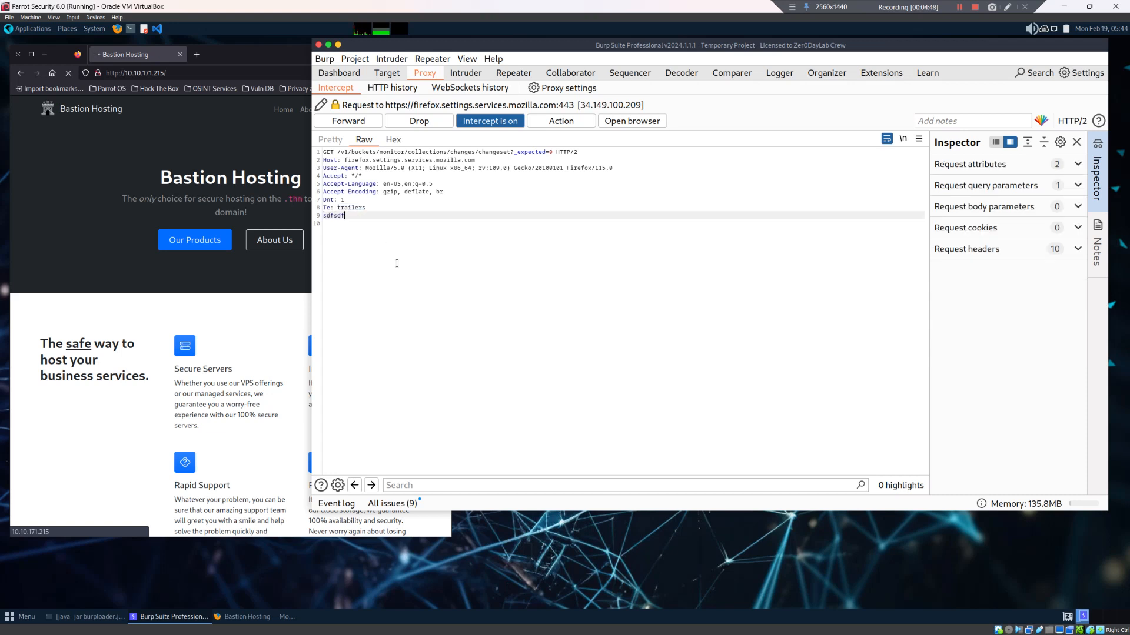
type("dfasdf+sd+fs+fsdf")
Base64-encode the added line in the intercepted request and send the encoded string to Decoder
left_click_drag(434, 215, 318, 220)
right_click(375, 219)
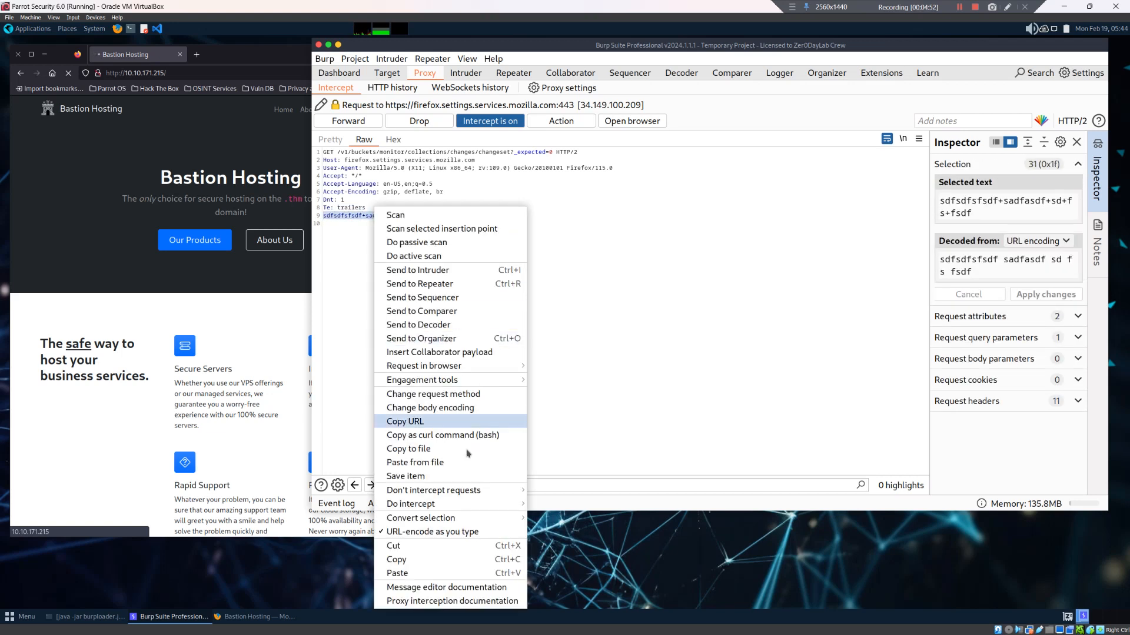
mouse_move(494, 519)
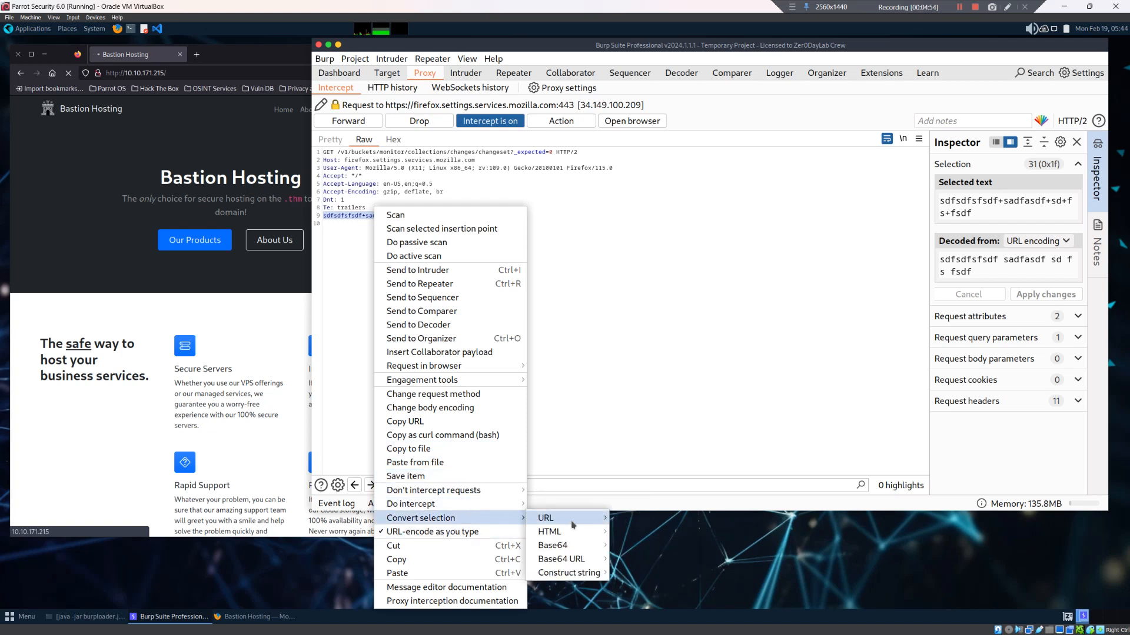
mouse_move(568, 545)
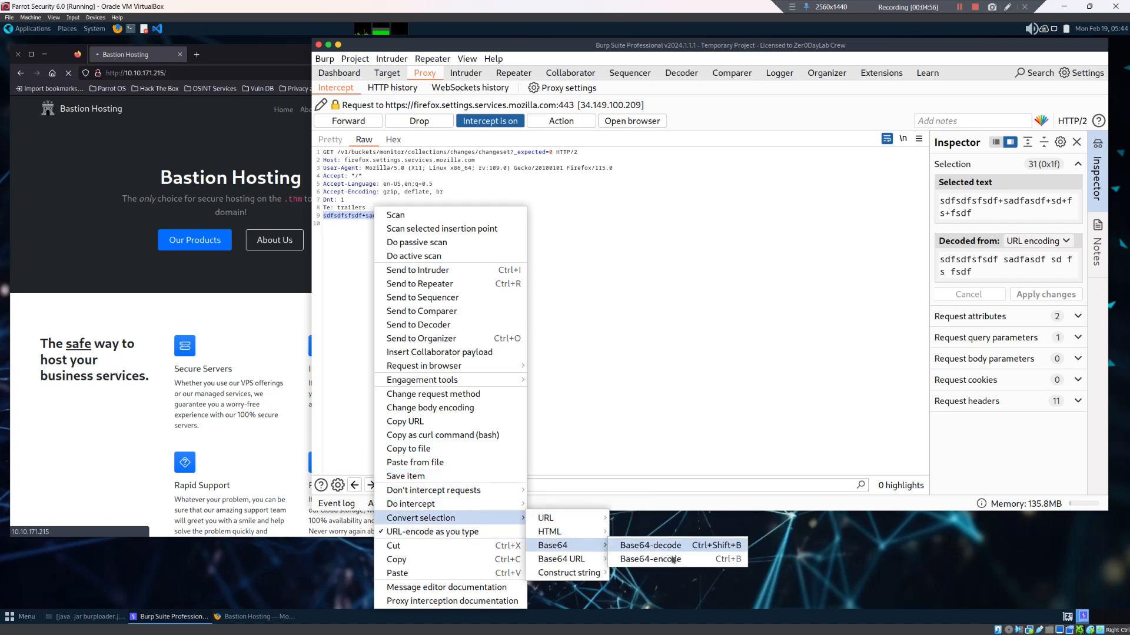
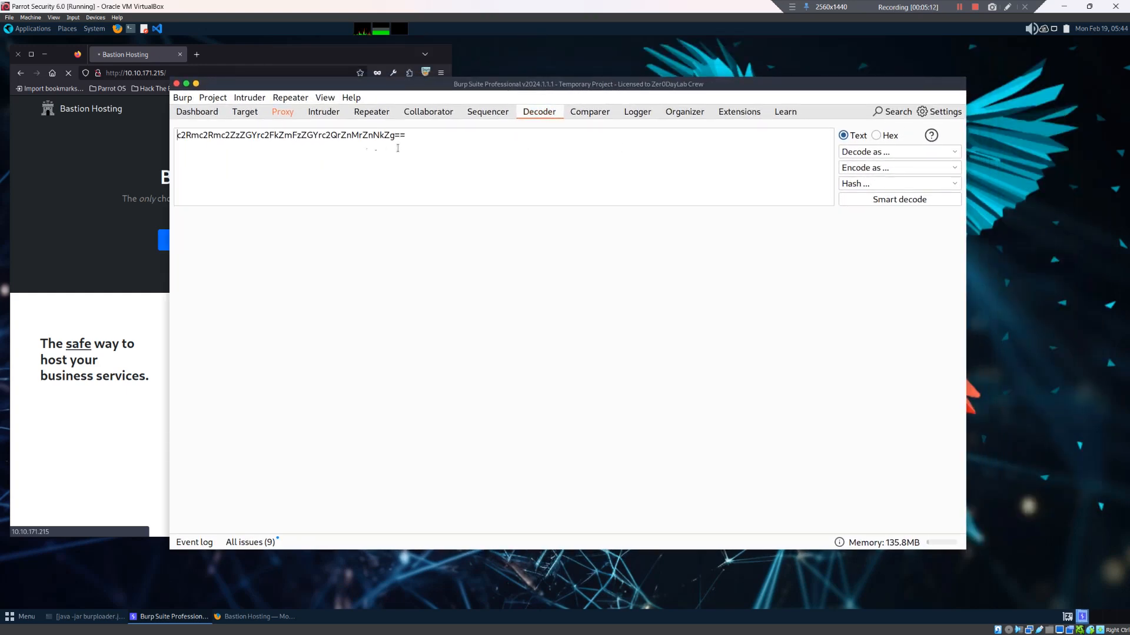
Decode the encoded string in Decoder as Base64, and try URL decoding on the same input
left_click(876, 155)
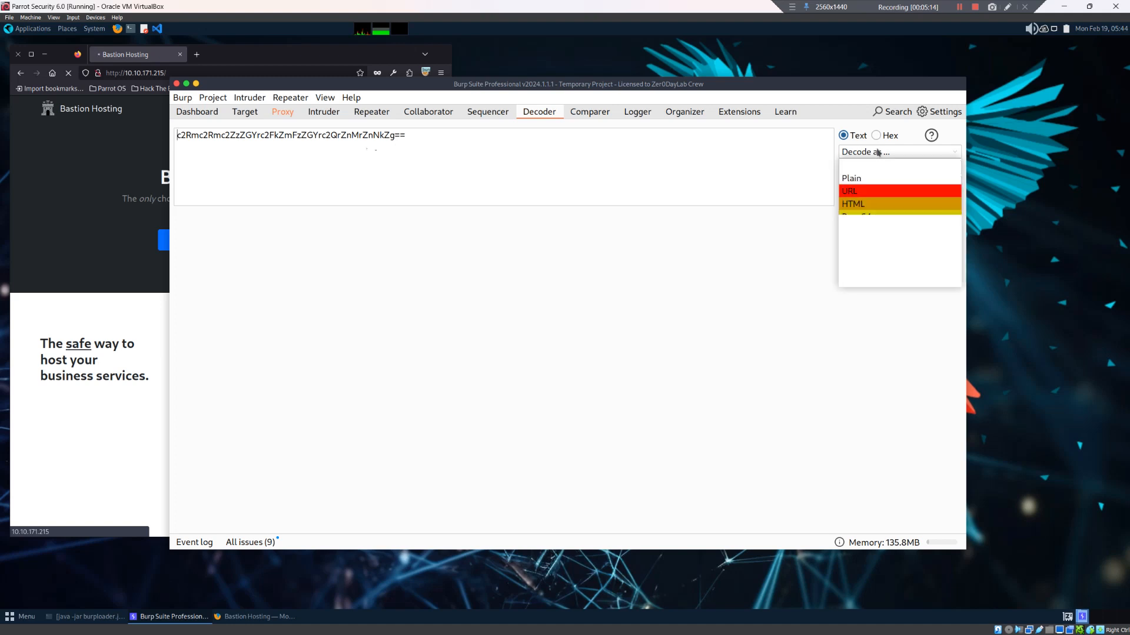
left_click(870, 218)
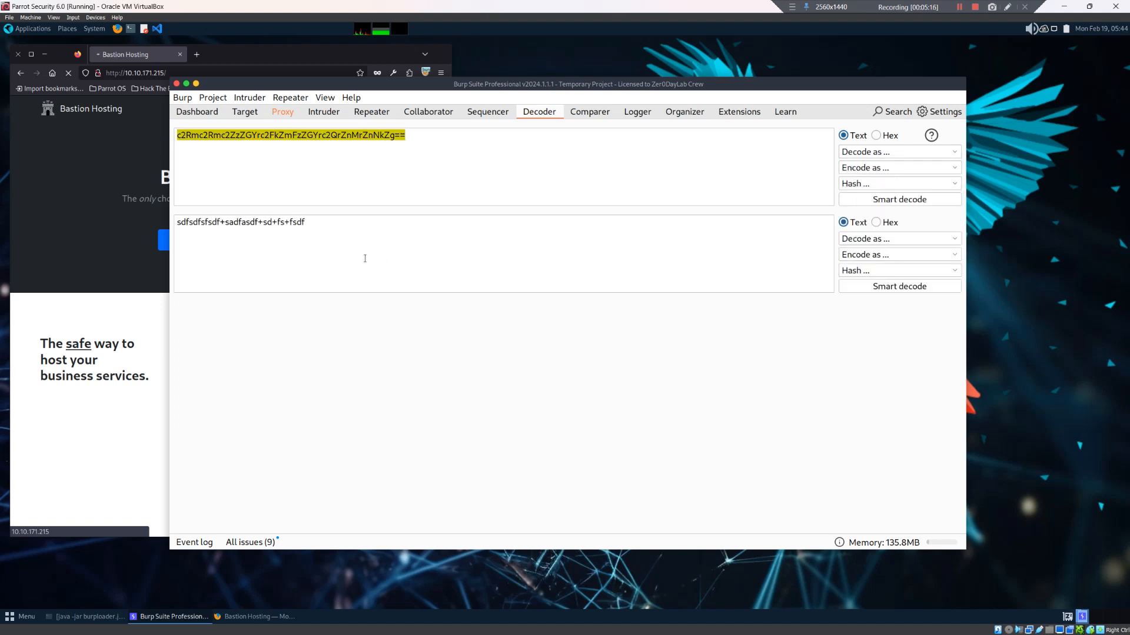
left_click_drag(274, 234, 169, 222)
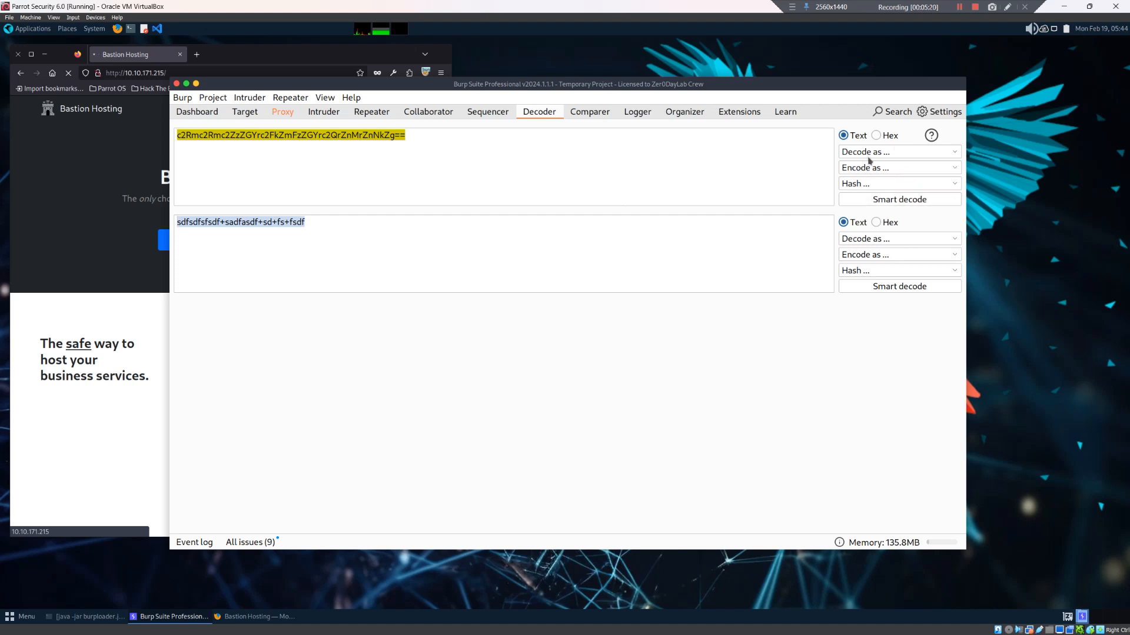
left_click(889, 153)
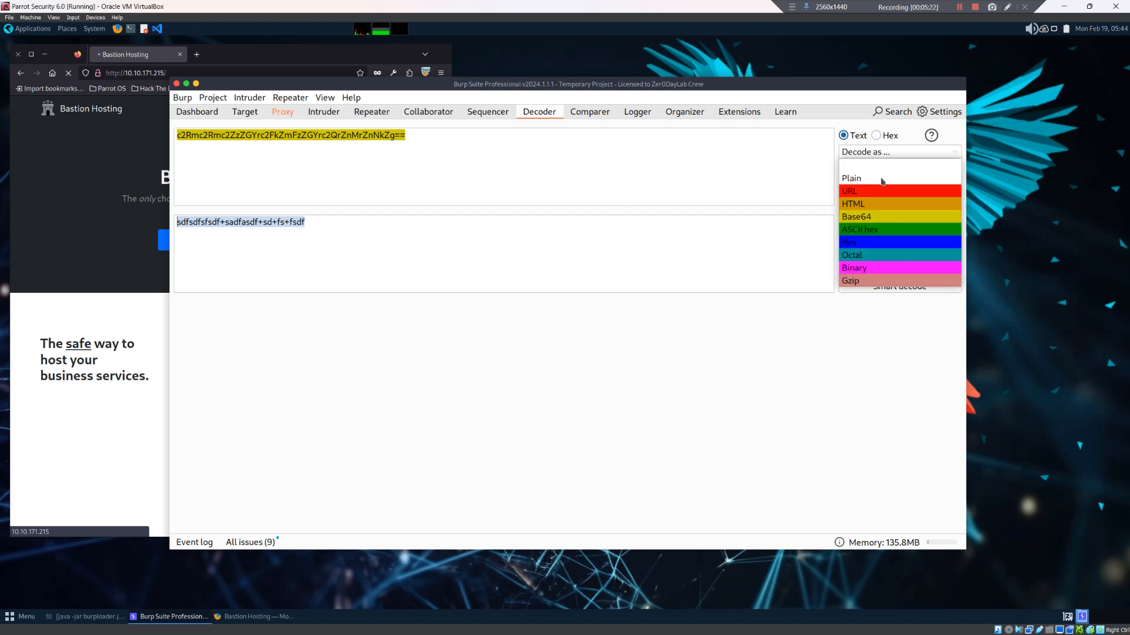
left_click(852, 190)
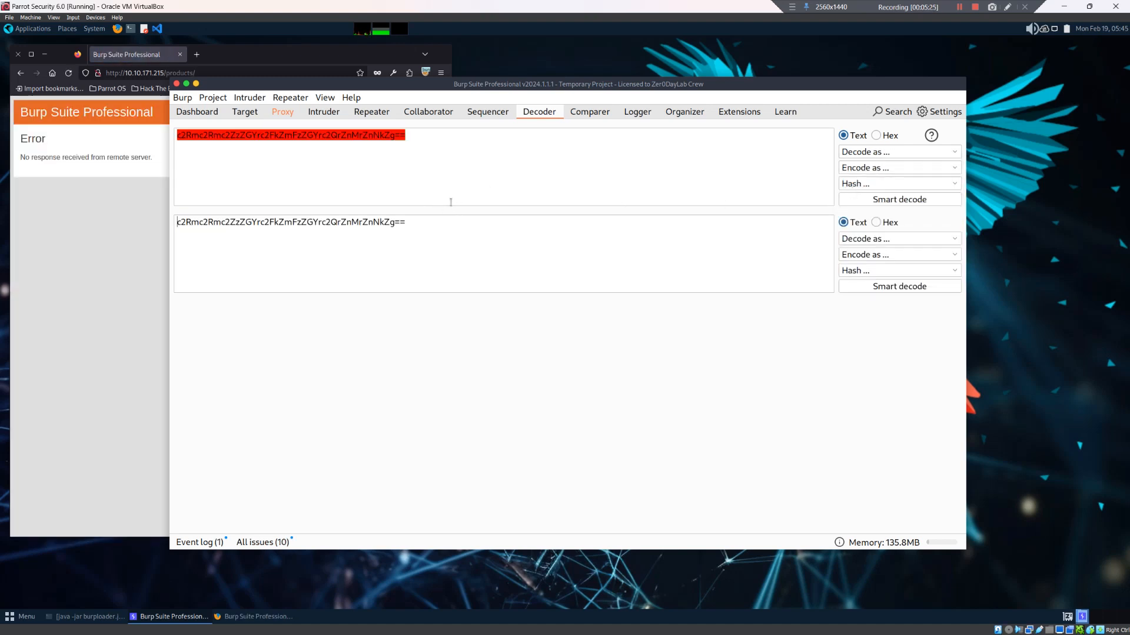
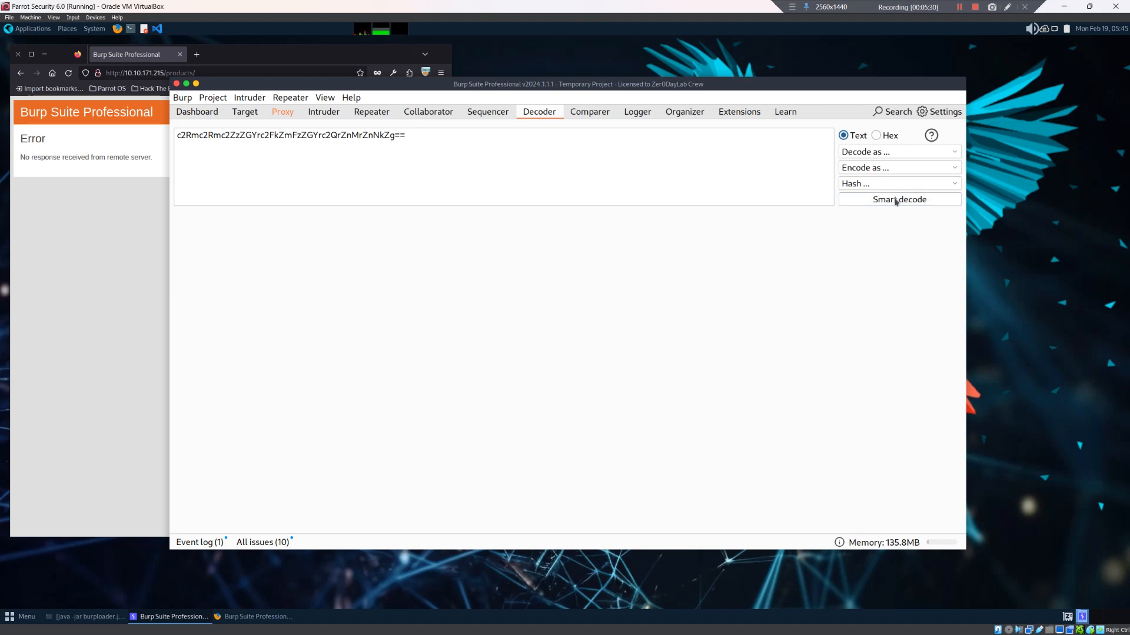
key("ctrl+a")
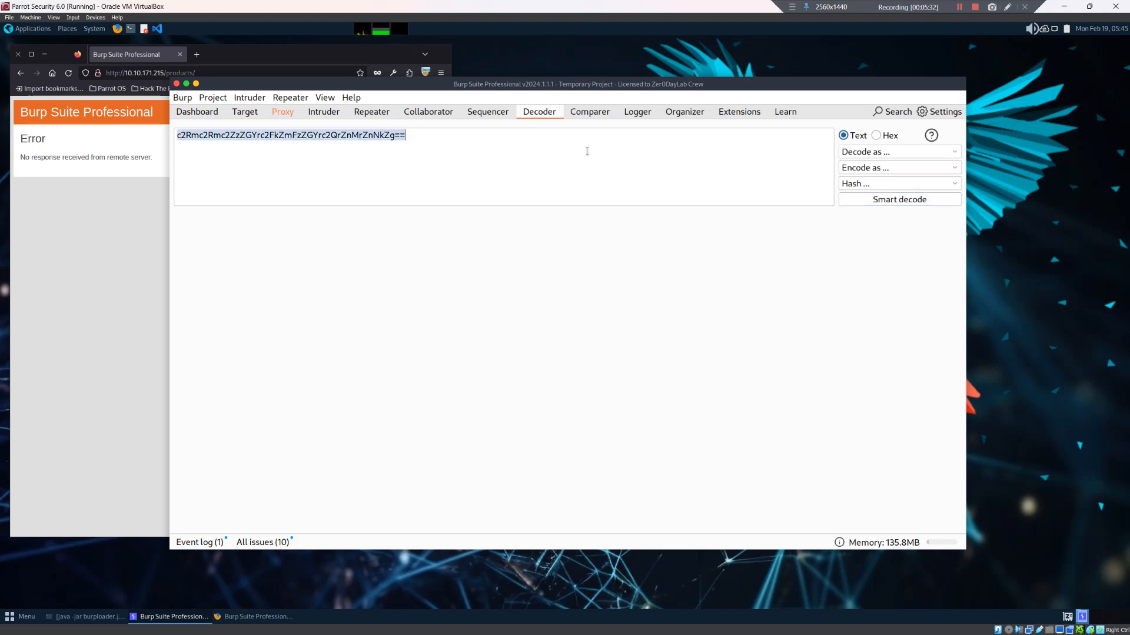
left_click(291, 113)
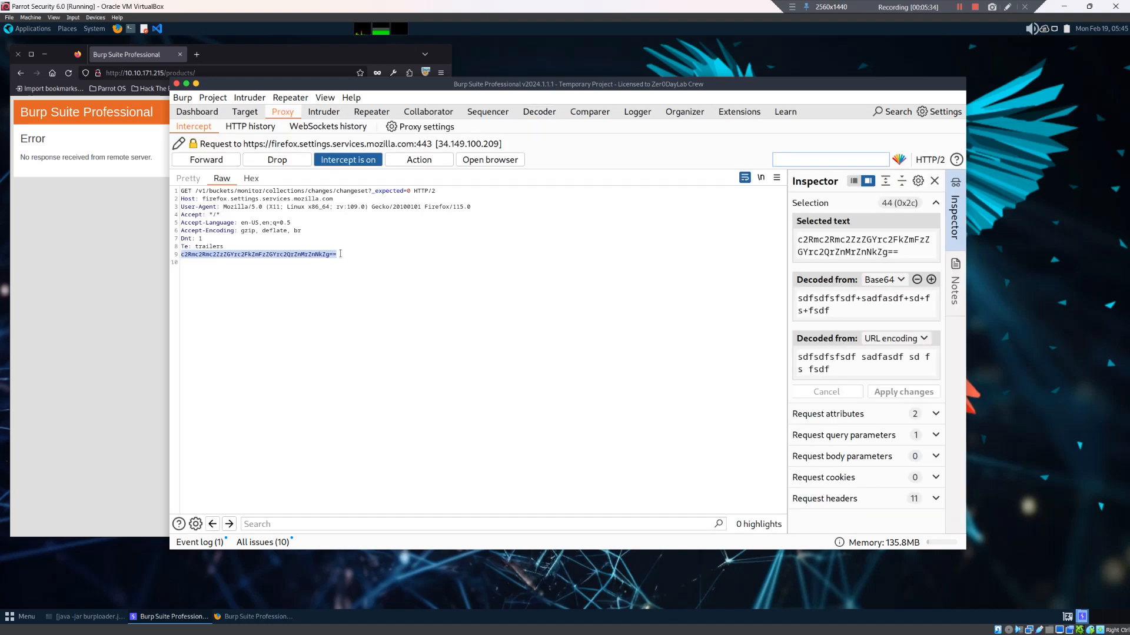
left_click(376, 112)
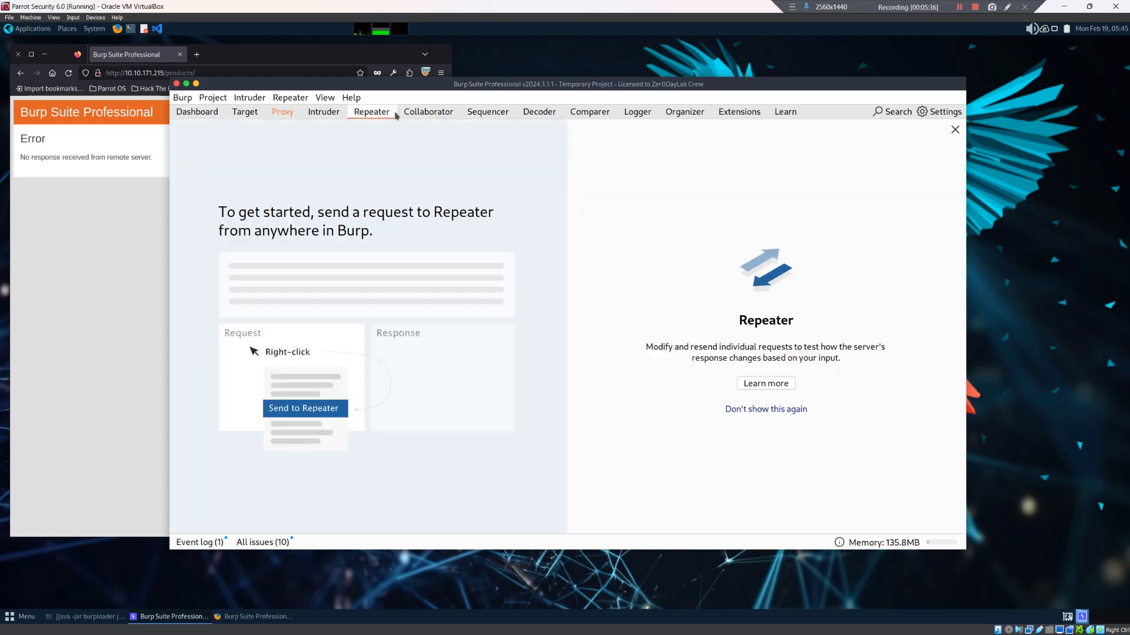
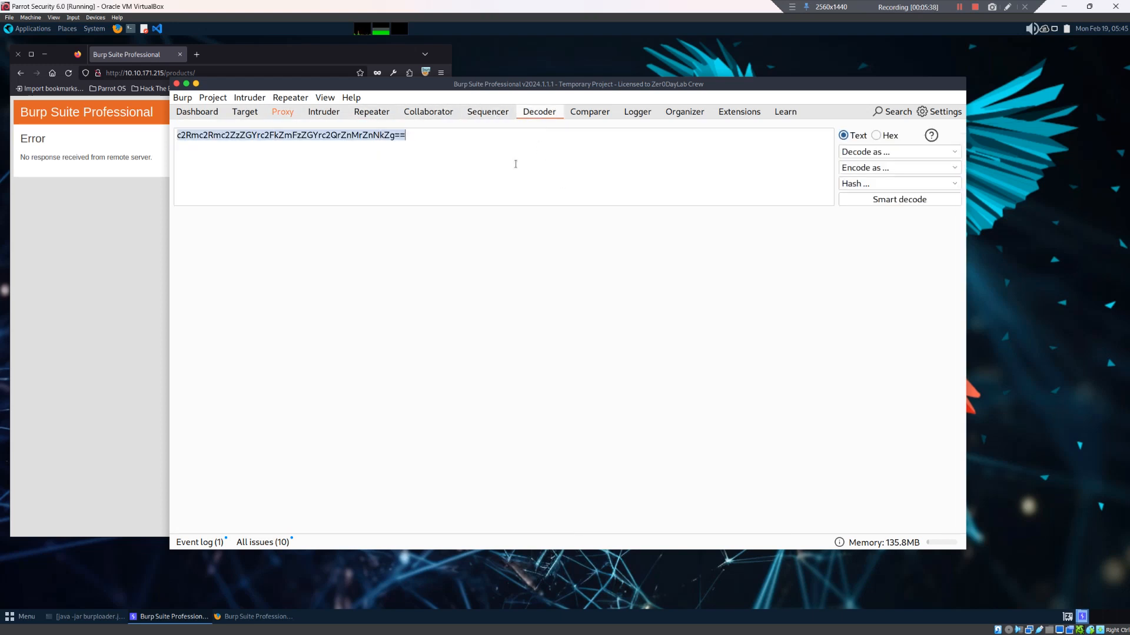
type("10.10.171.215")
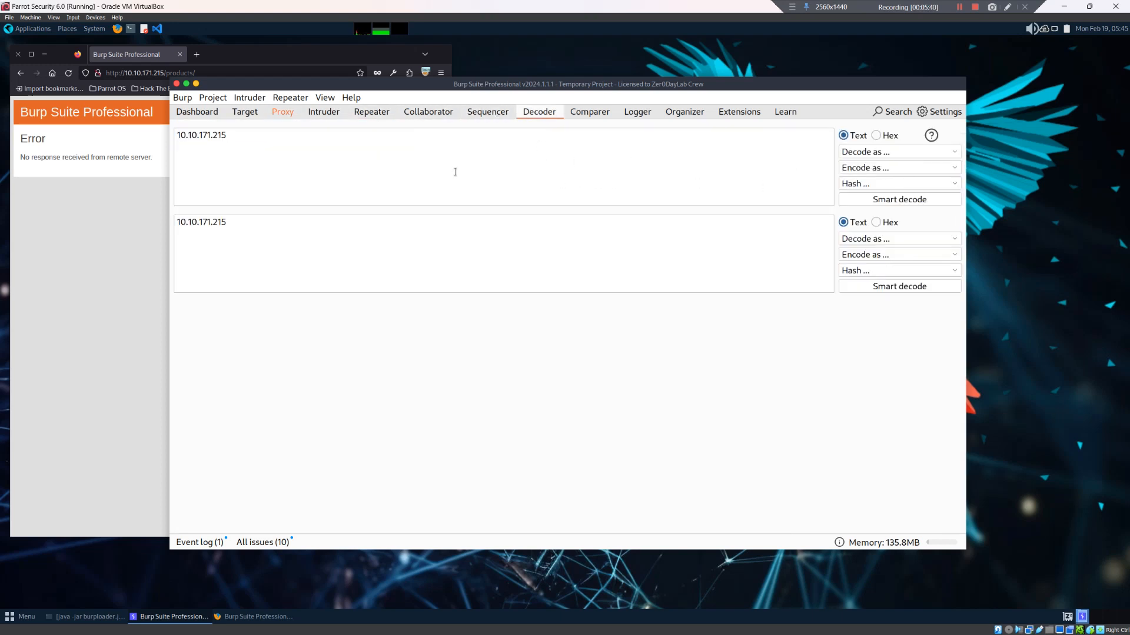
Copy the Base64 string from the intercepted request and replace the Decoder input with it
left_click(284, 112)
right_click(289, 254)
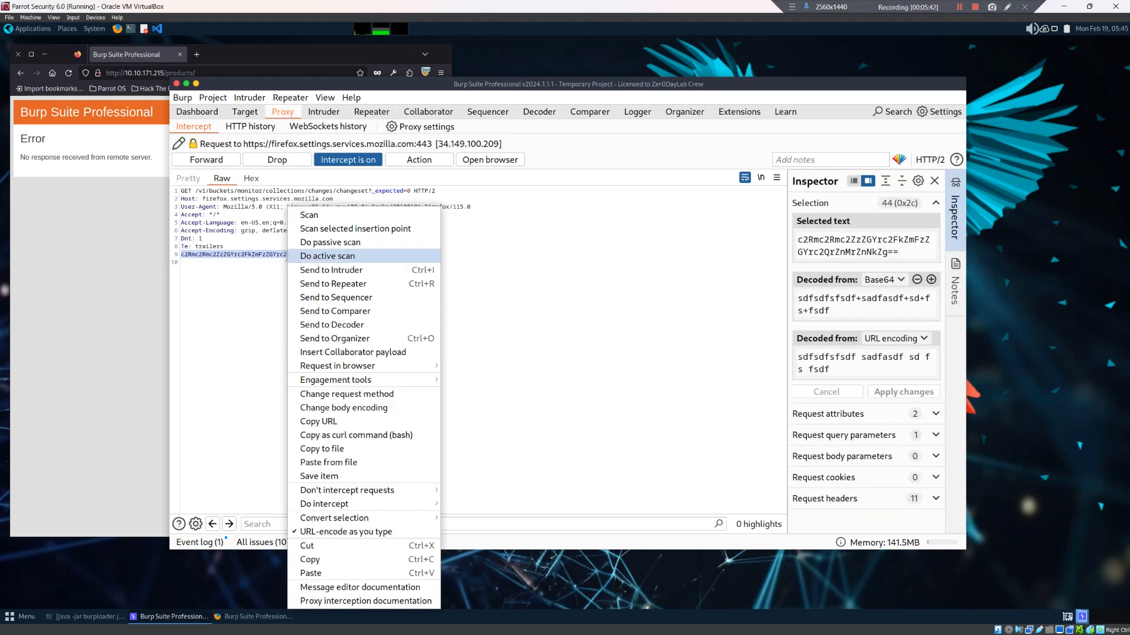
left_click(316, 560)
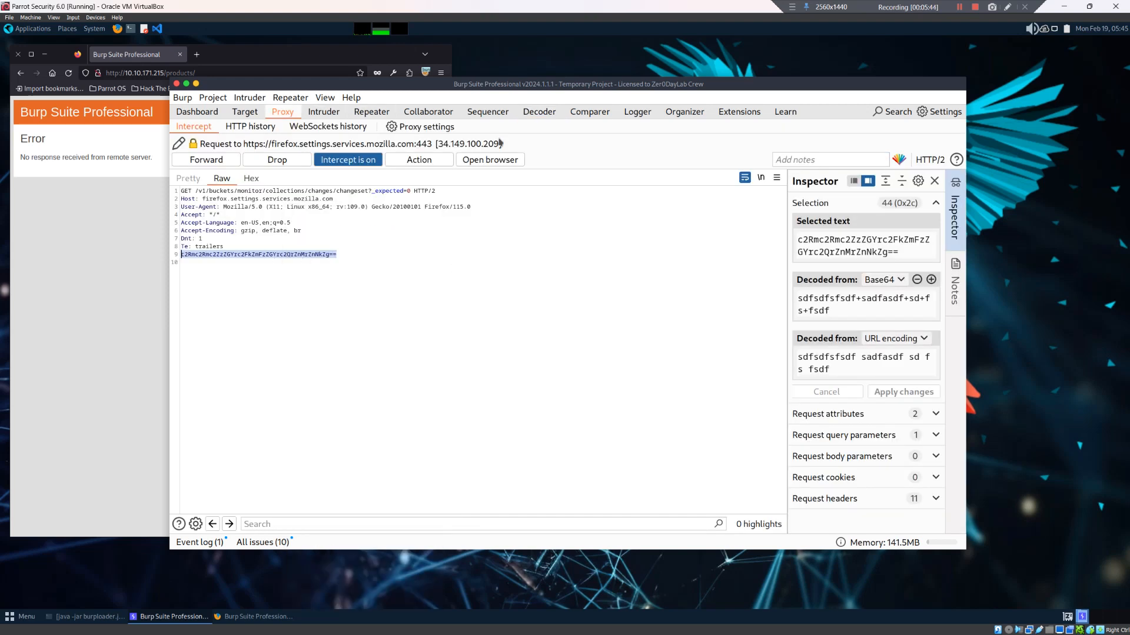
left_click(533, 112)
key("ctrl+a")
key("ctrl+v")
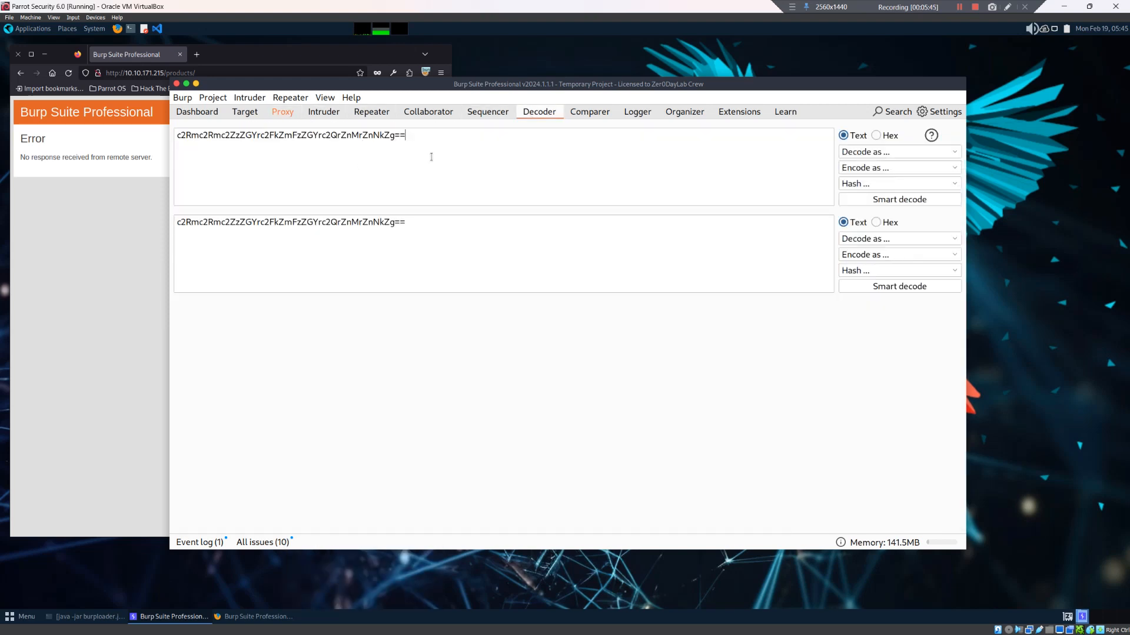
Try Smart decode on the Base64 string in Decoder, and decode the same string as Base64
left_click(892, 200)
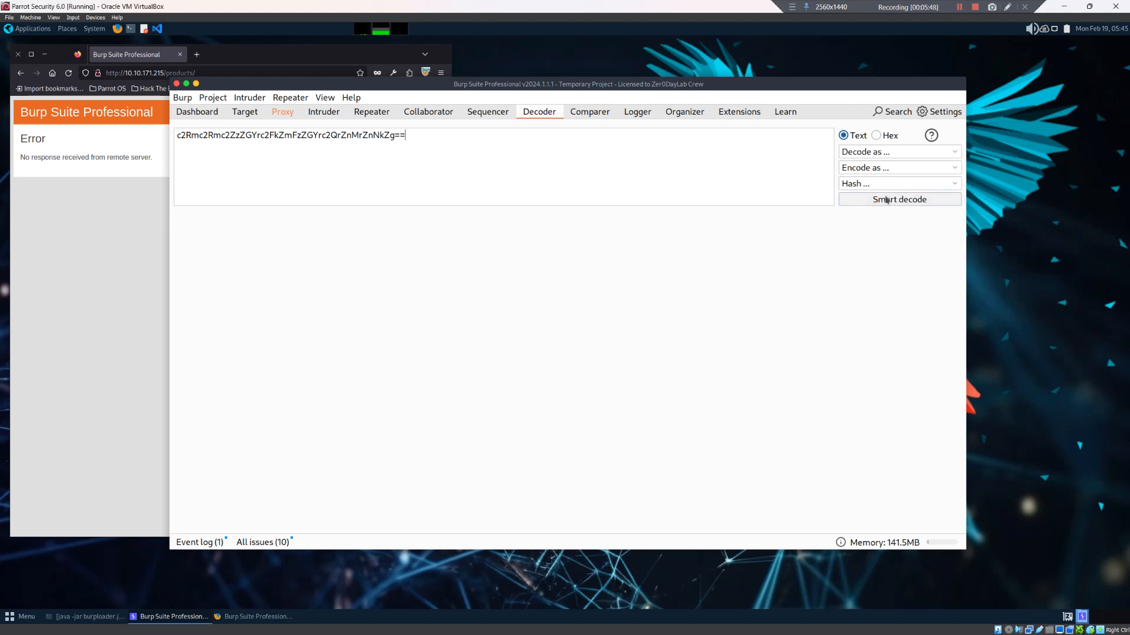
left_click(873, 151)
left_click(756, 204)
left_click(878, 158)
left_click(879, 218)
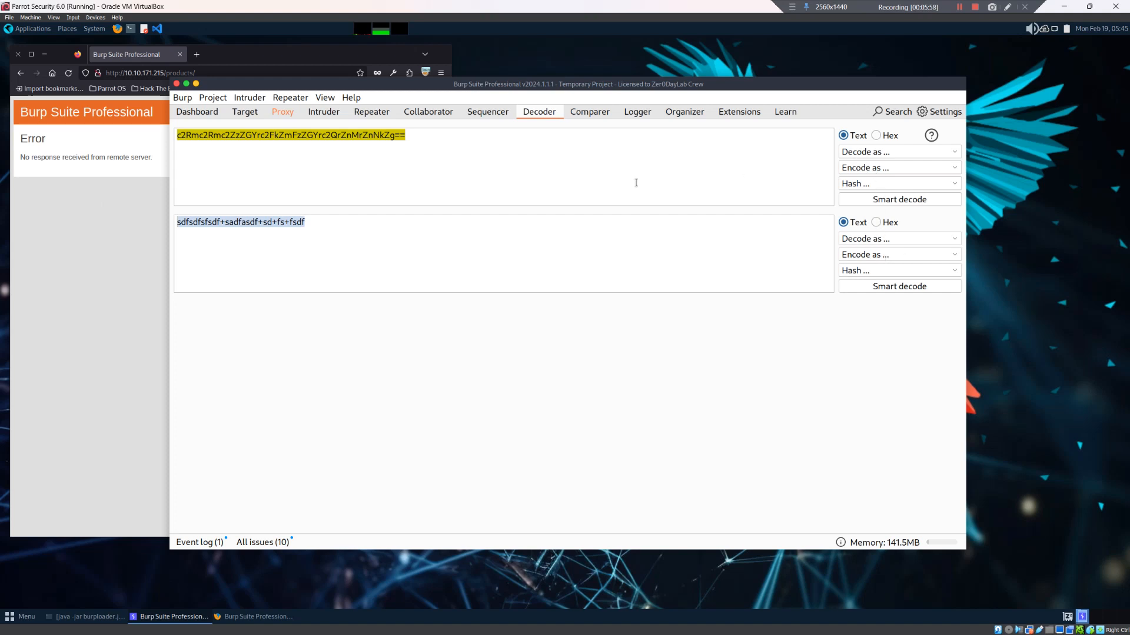
left_click(420, 219)
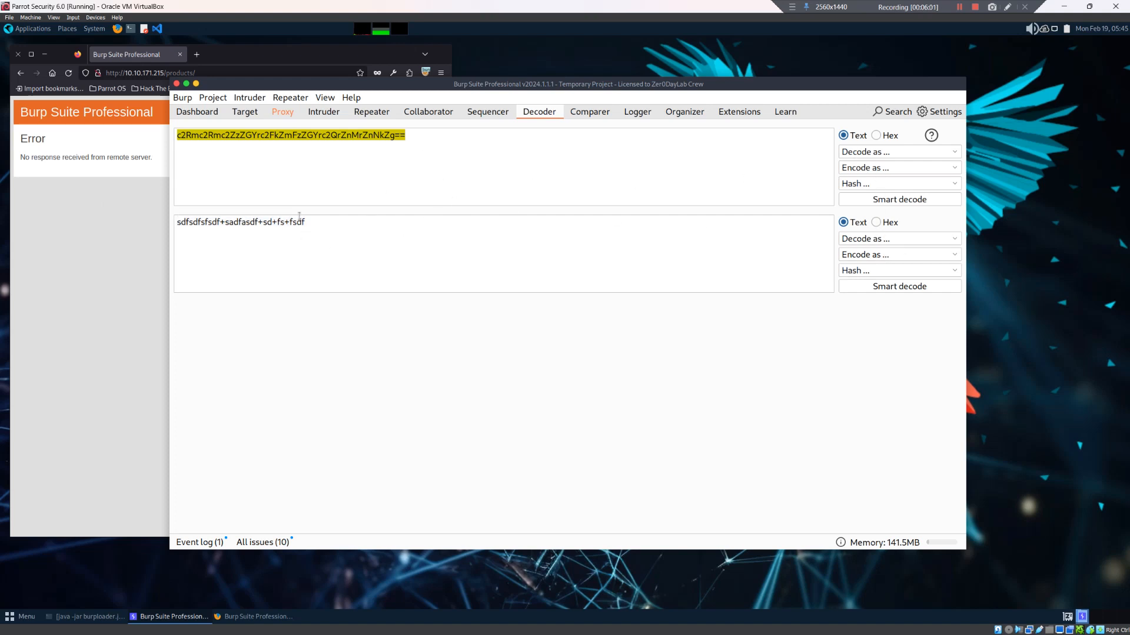
Encode the decoded string sdfsdfsfsdf+sadfasdf+sd+fs+fsdf as URL in Decoder
left_click_drag(299, 217, 145, 223)
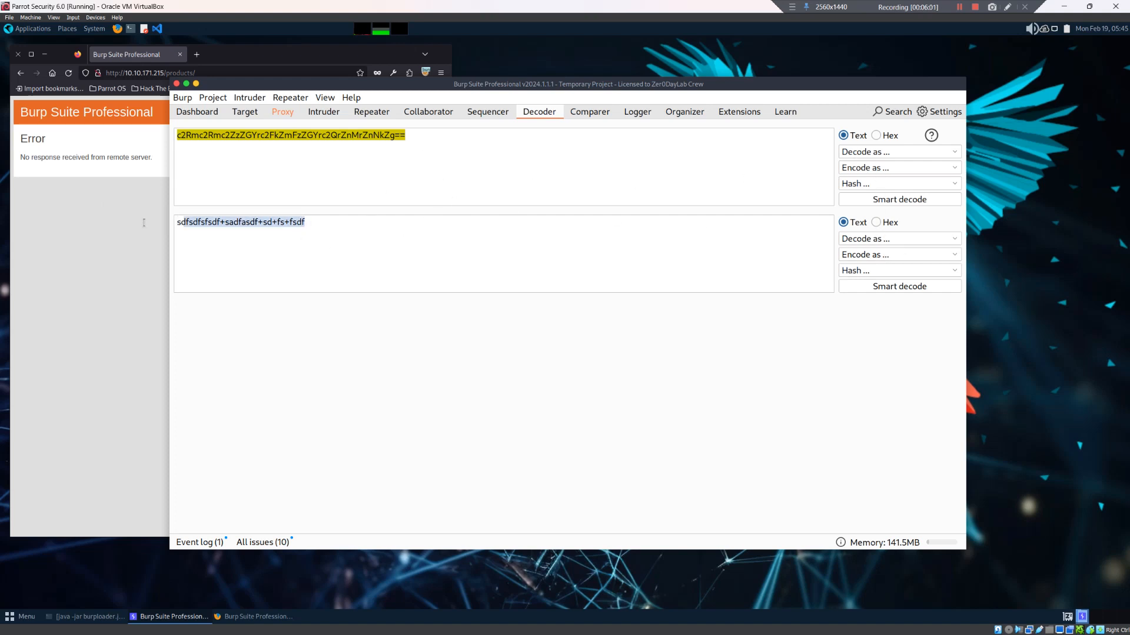
left_click(875, 254)
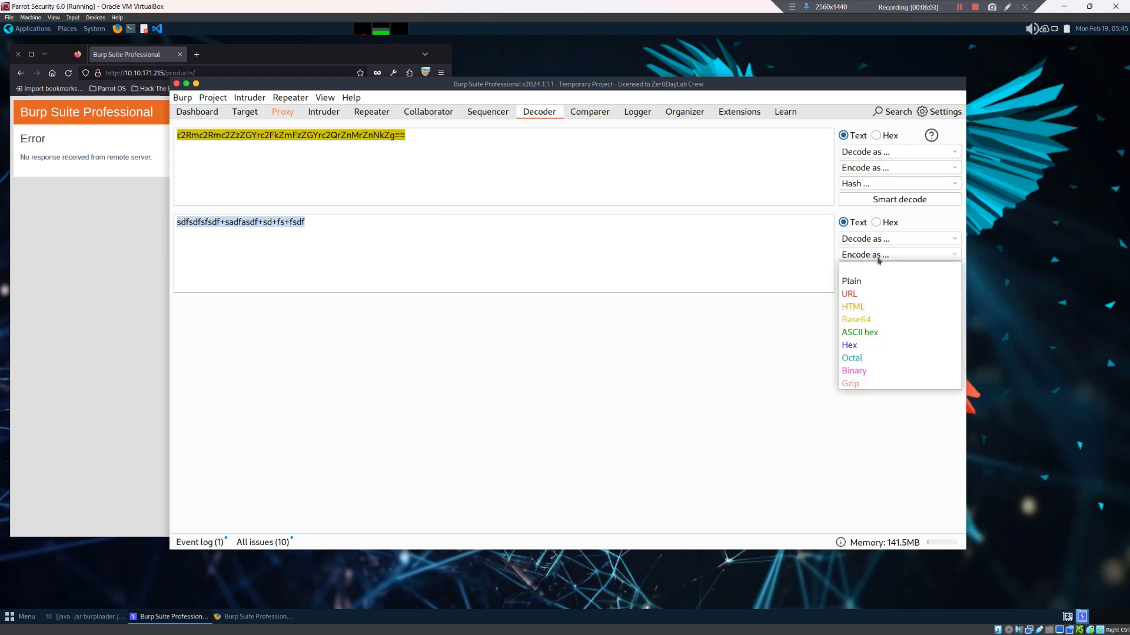
left_click(850, 294)
left_click_drag(280, 309, 762, 310)
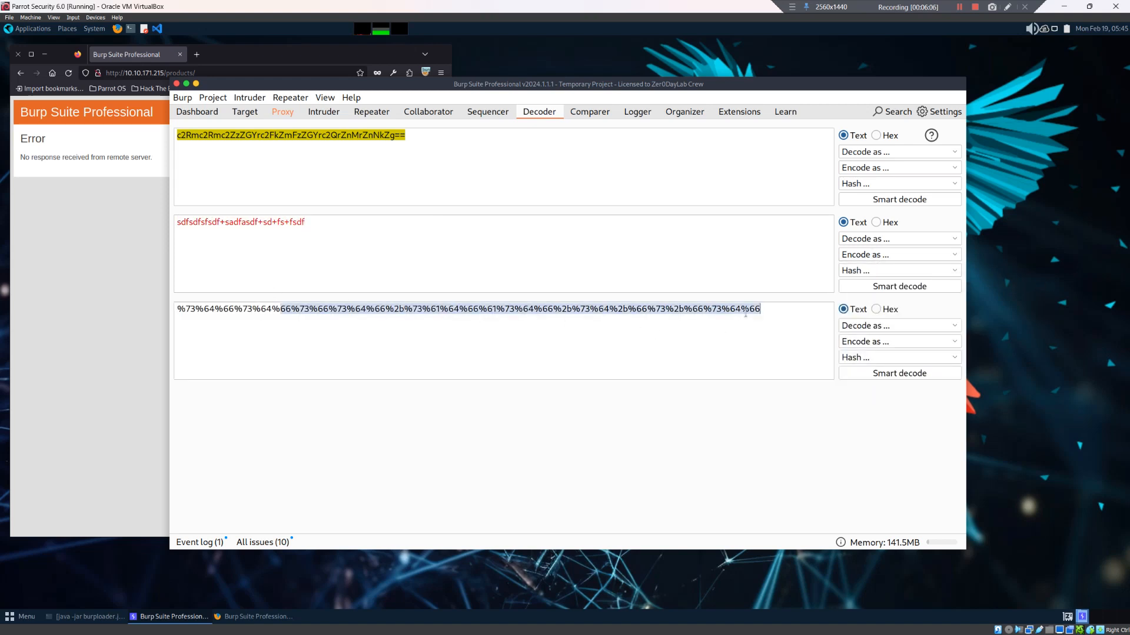
Encode the whole URL-encoded output as ASCII hex in Decoder
left_click(596, 322)
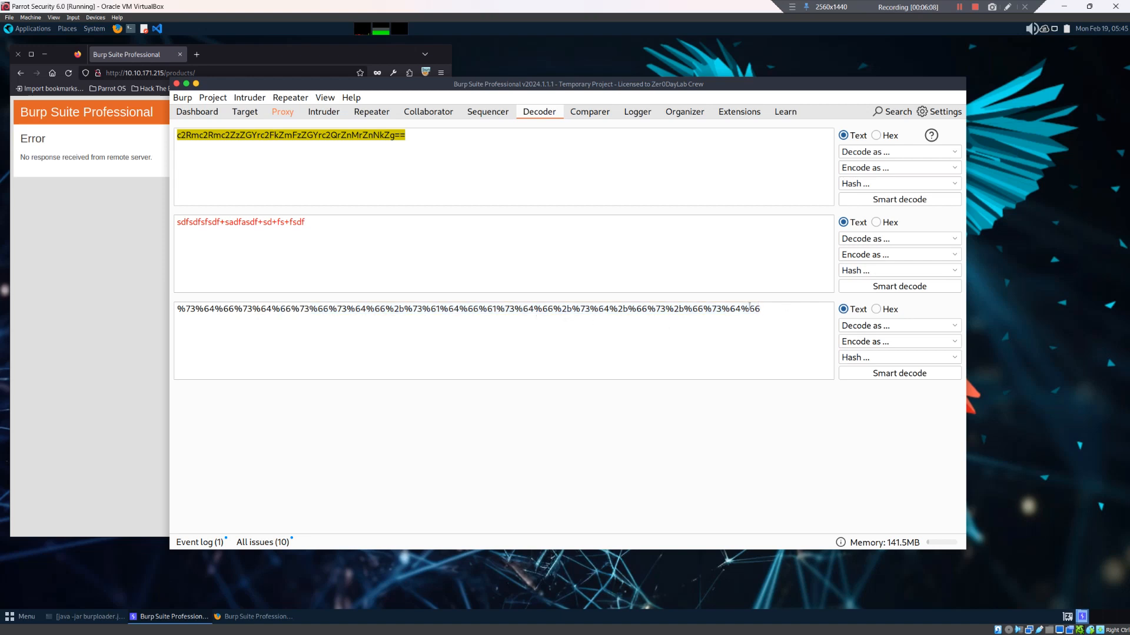
key("ctrl+a")
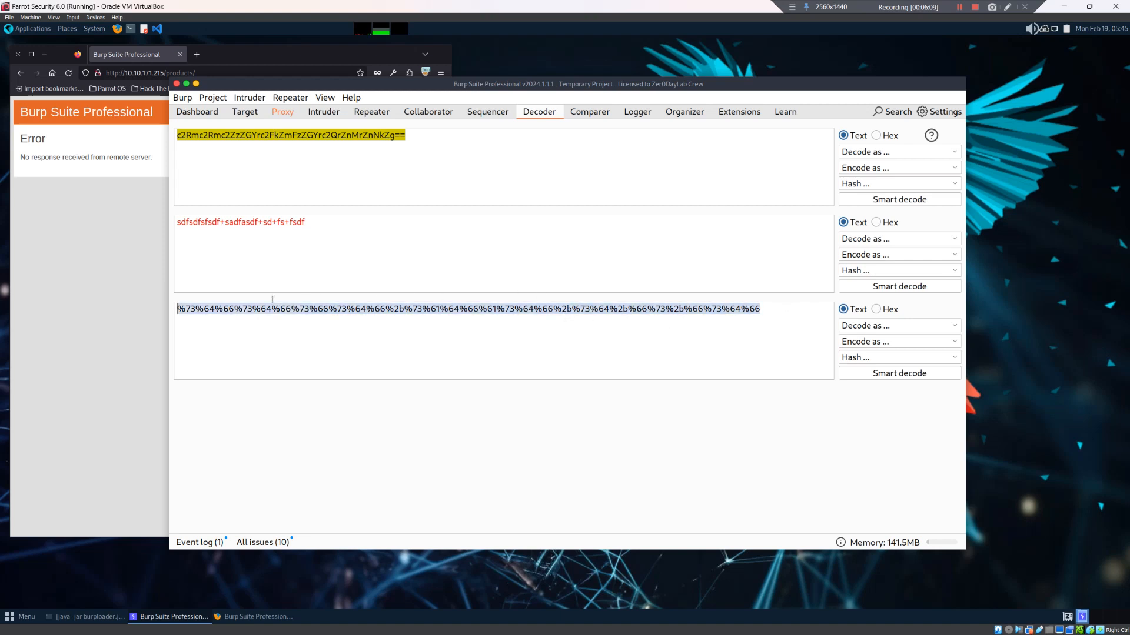
left_click(890, 342)
left_click(855, 422)
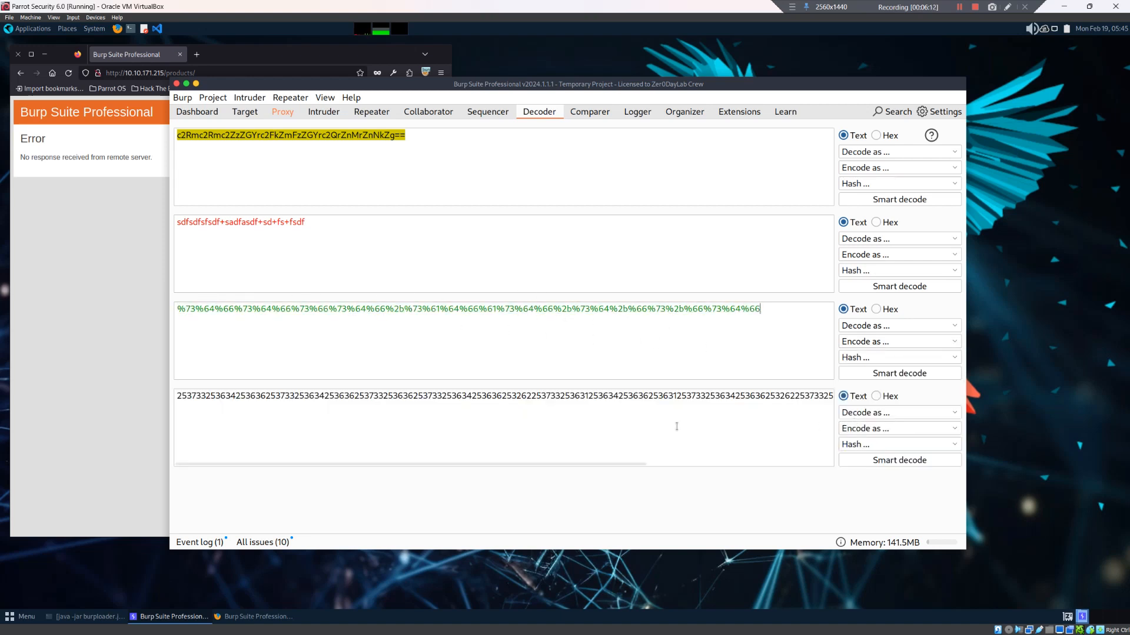
left_click_drag(246, 396, 755, 397)
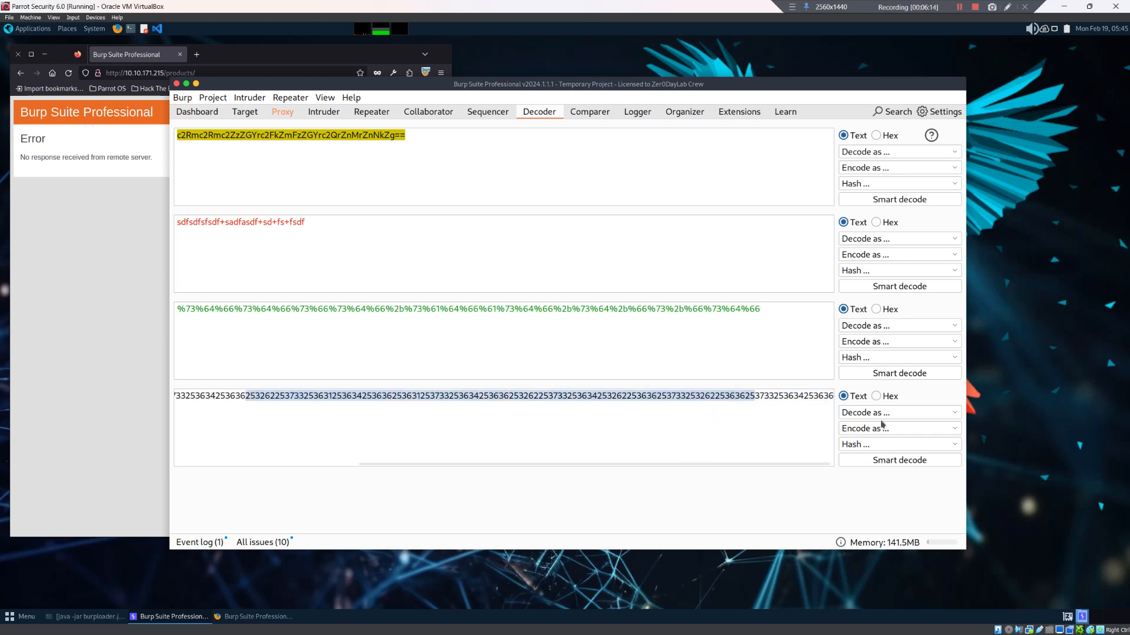
Hash the original Base64 string in Decoder's first box with MD5
left_click(699, 172)
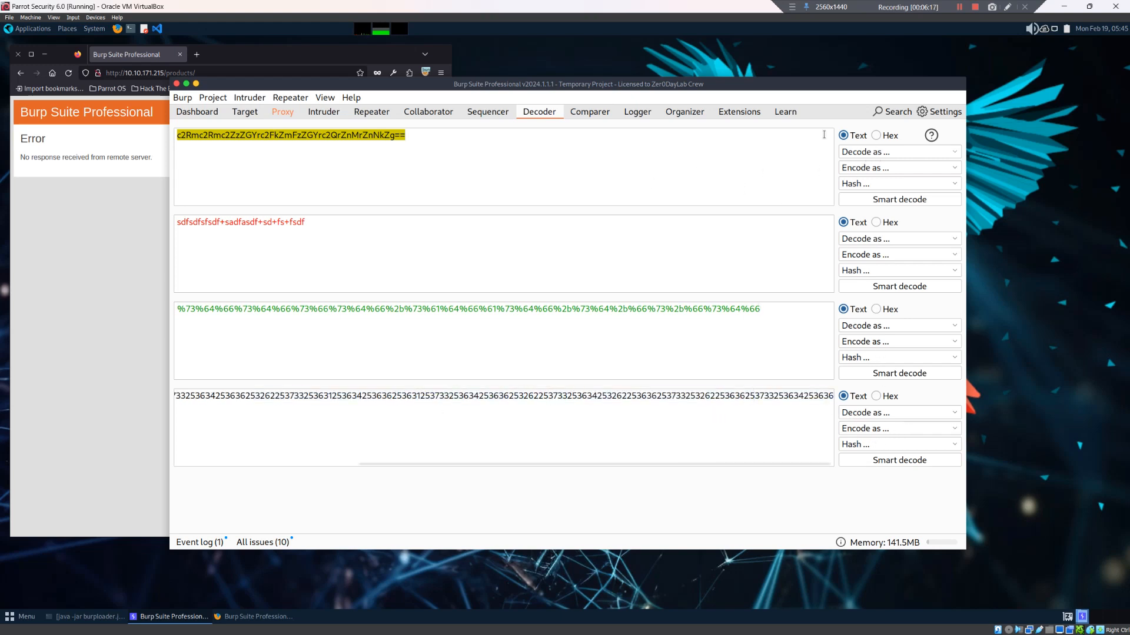
left_click(877, 184)
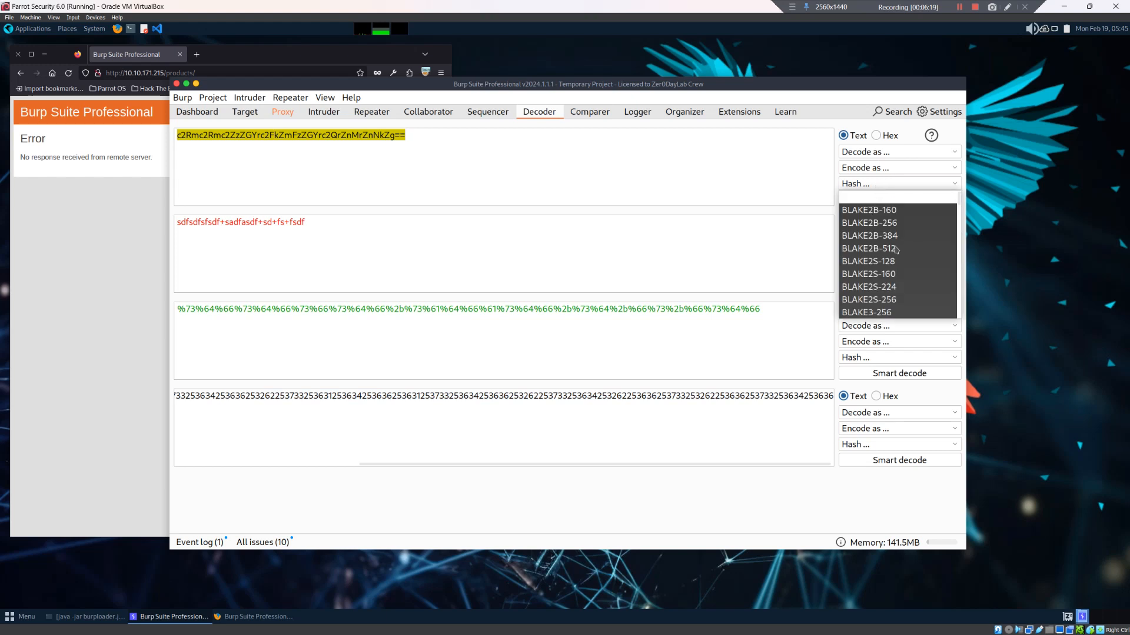
scroll(891, 277, "down", 6)
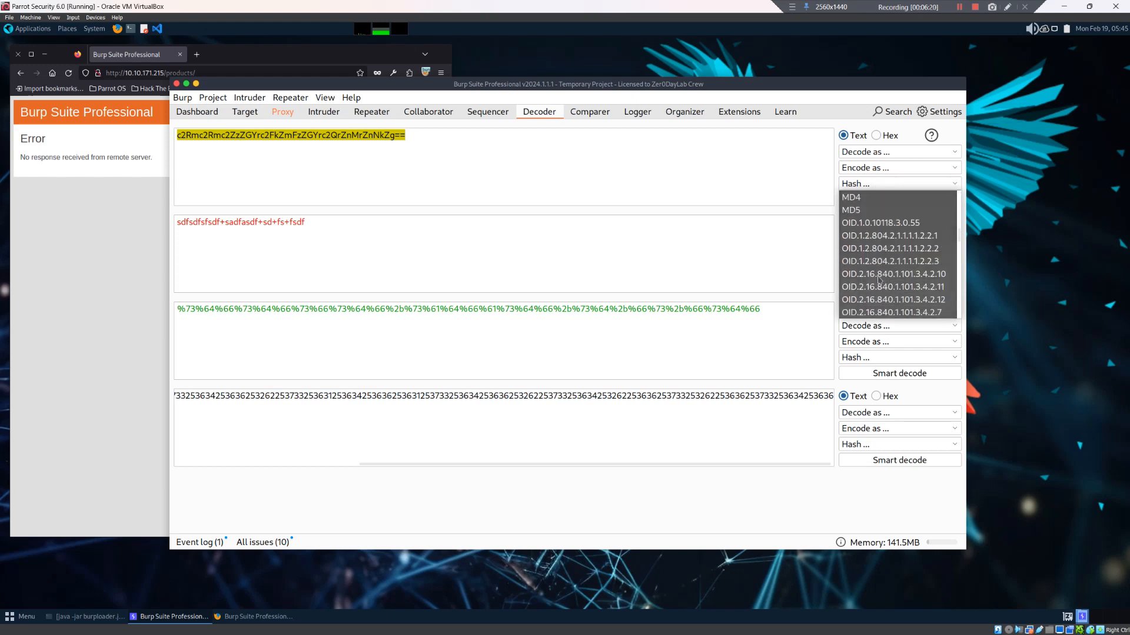
scroll(879, 277, "up", 1)
left_click(857, 248)
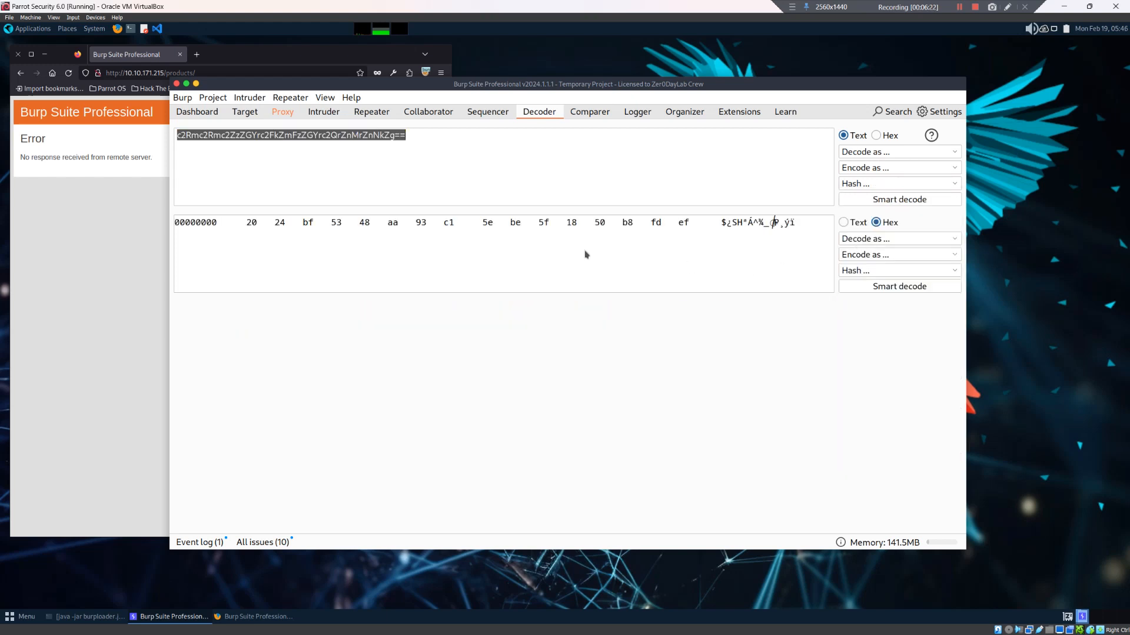
Encode the MD5 hash output as ASCII hex and review the encoding choices available for it
left_click(875, 255)
left_click(864, 333)
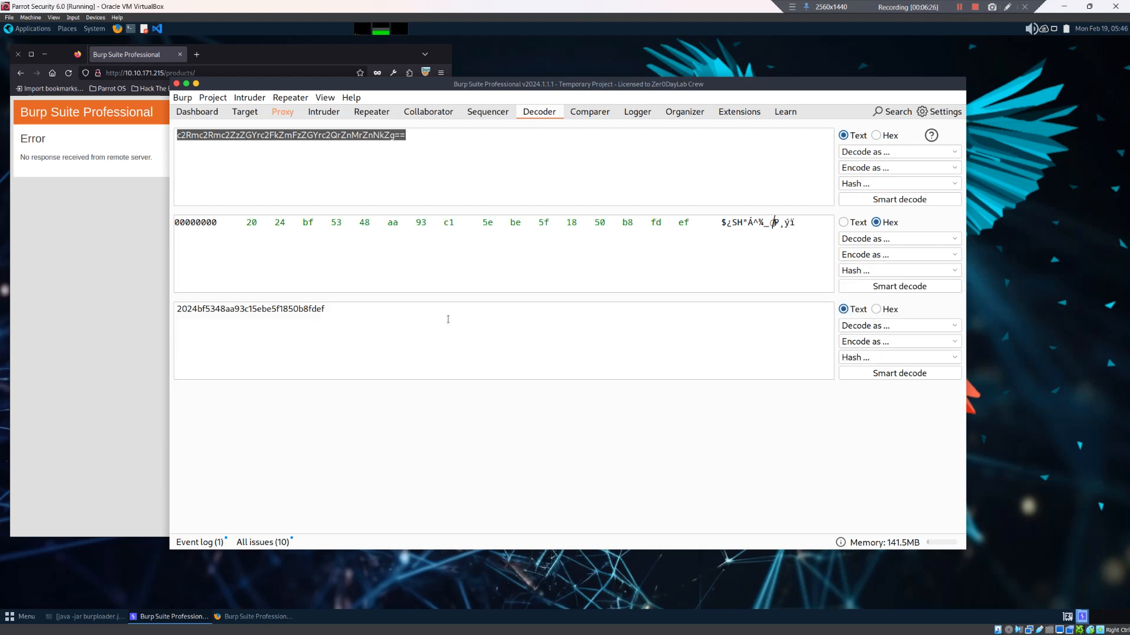
left_click_drag(325, 309, 137, 306)
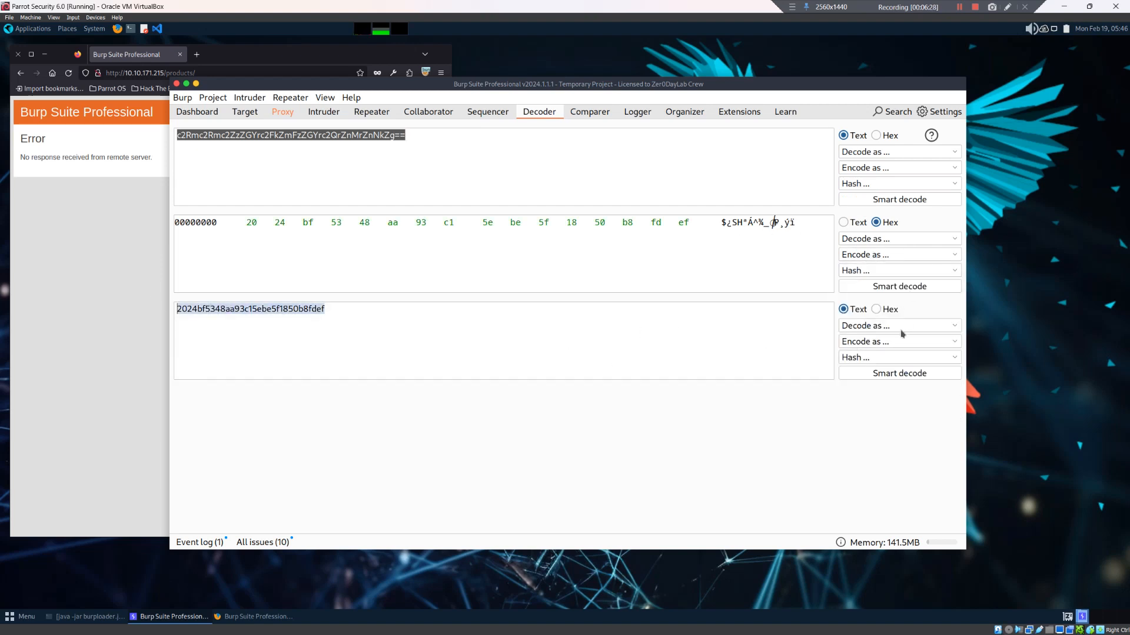
left_click(881, 254)
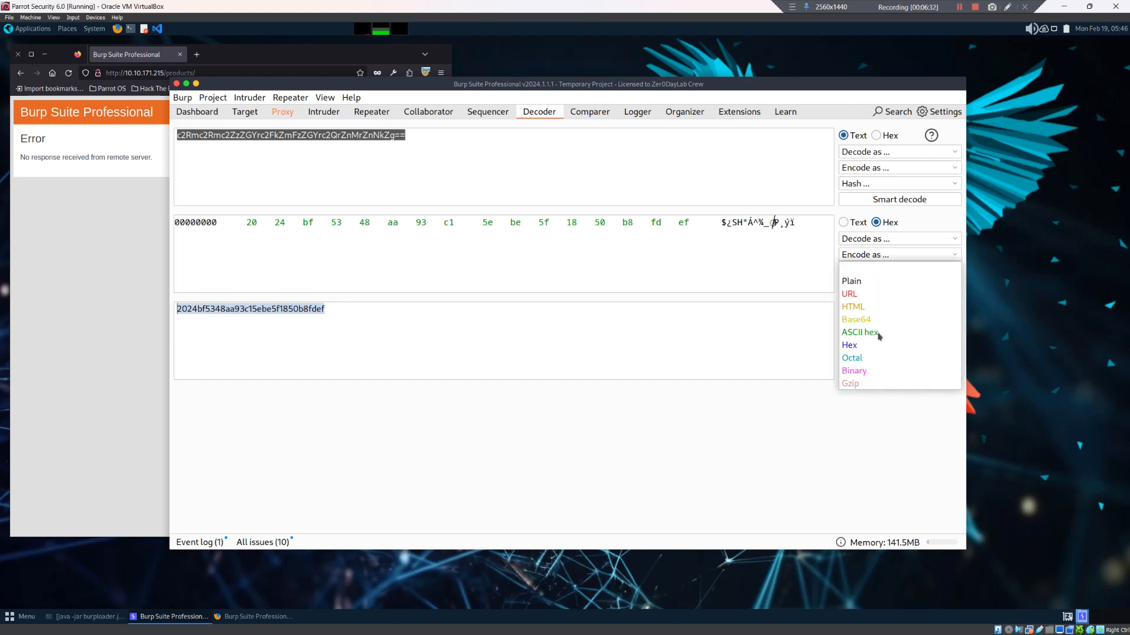
left_click(735, 441)
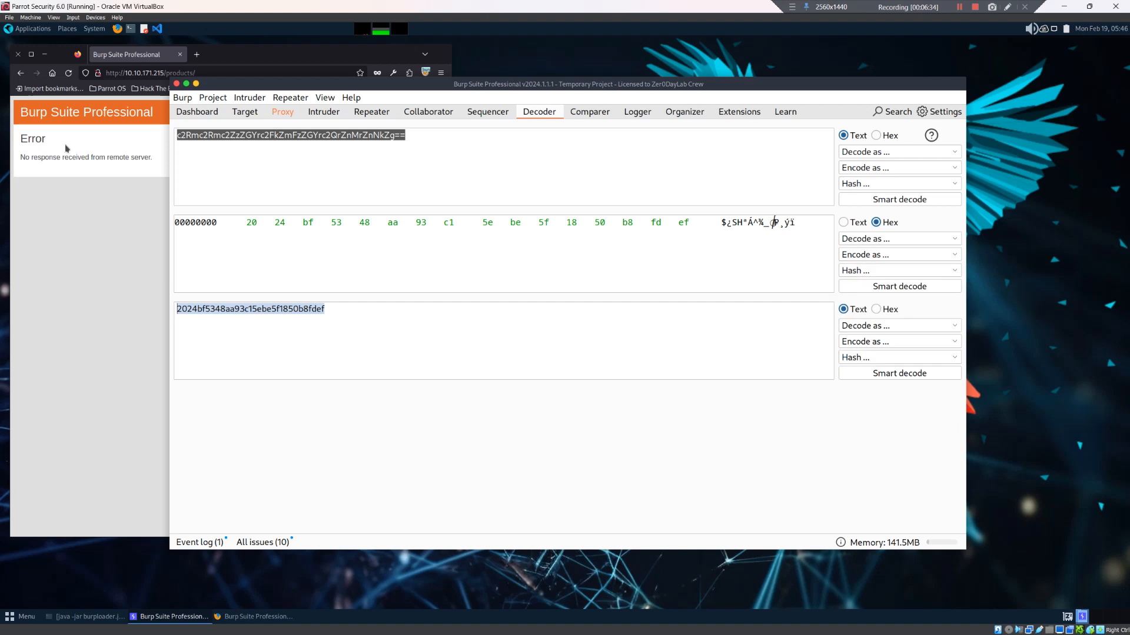
Turn off Proxy interception, and show Decoder's first input as hex before returning it to text
left_click(298, 113)
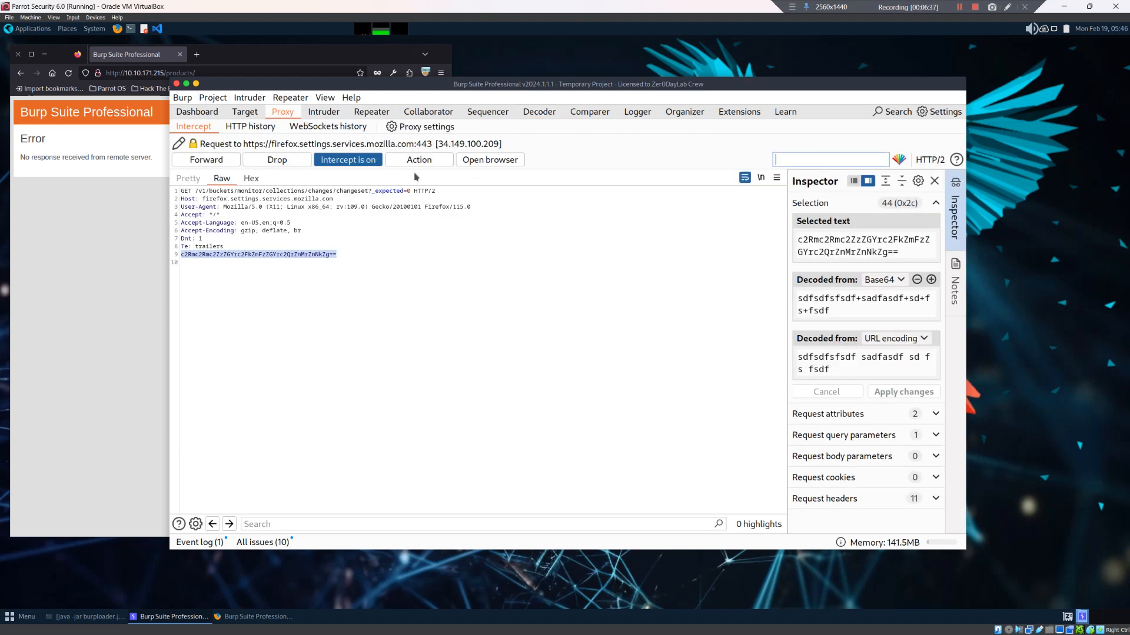
left_click(355, 160)
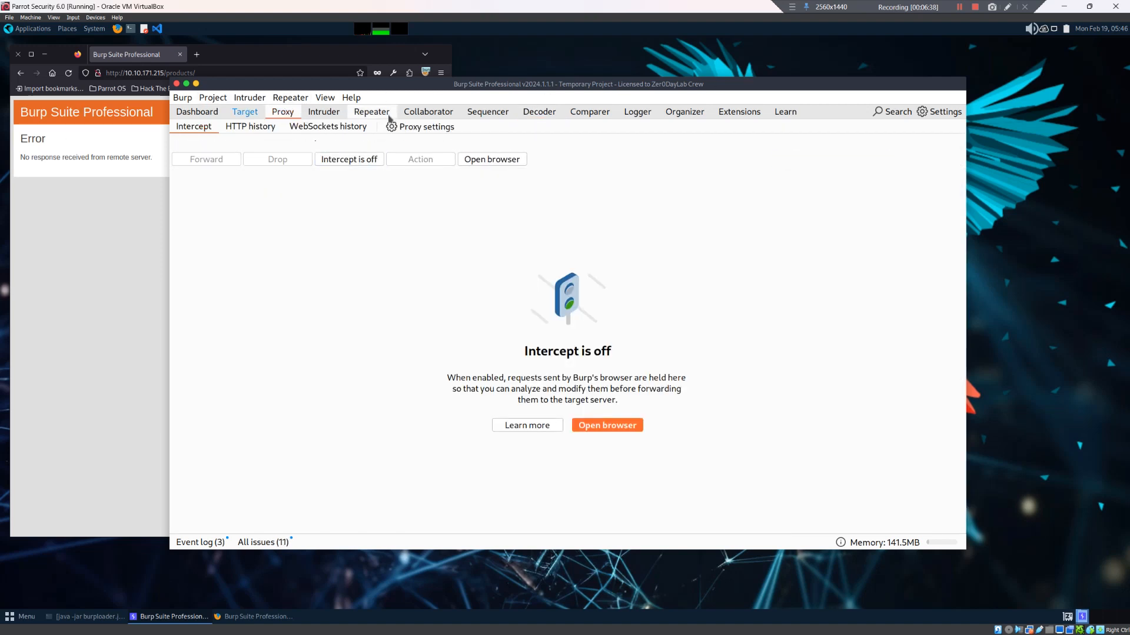
left_click(529, 113)
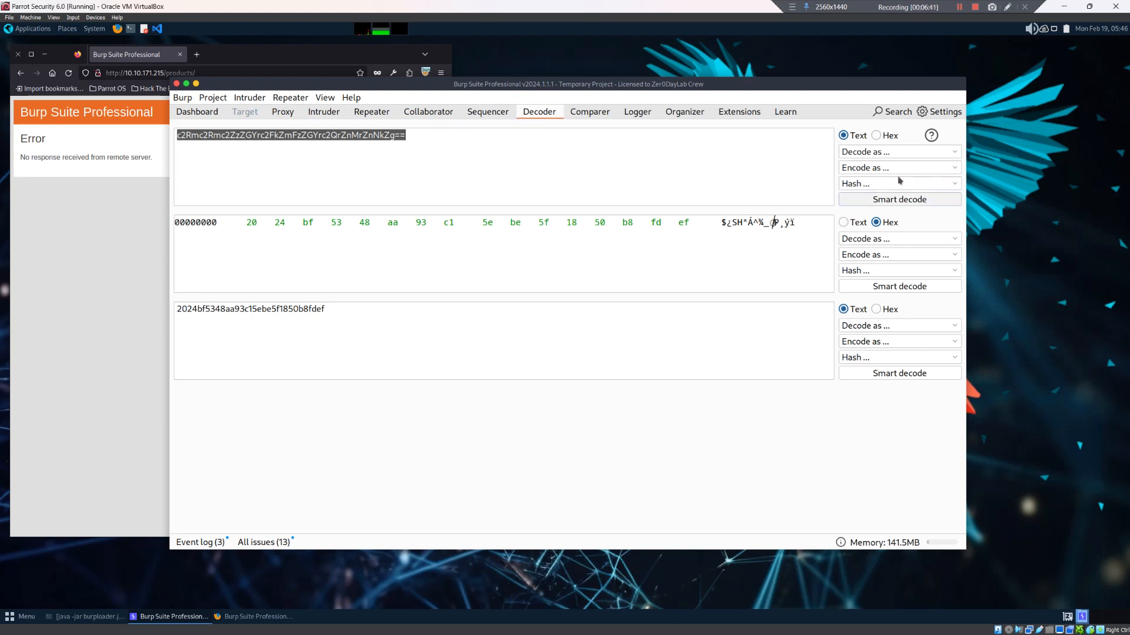
left_click(878, 136)
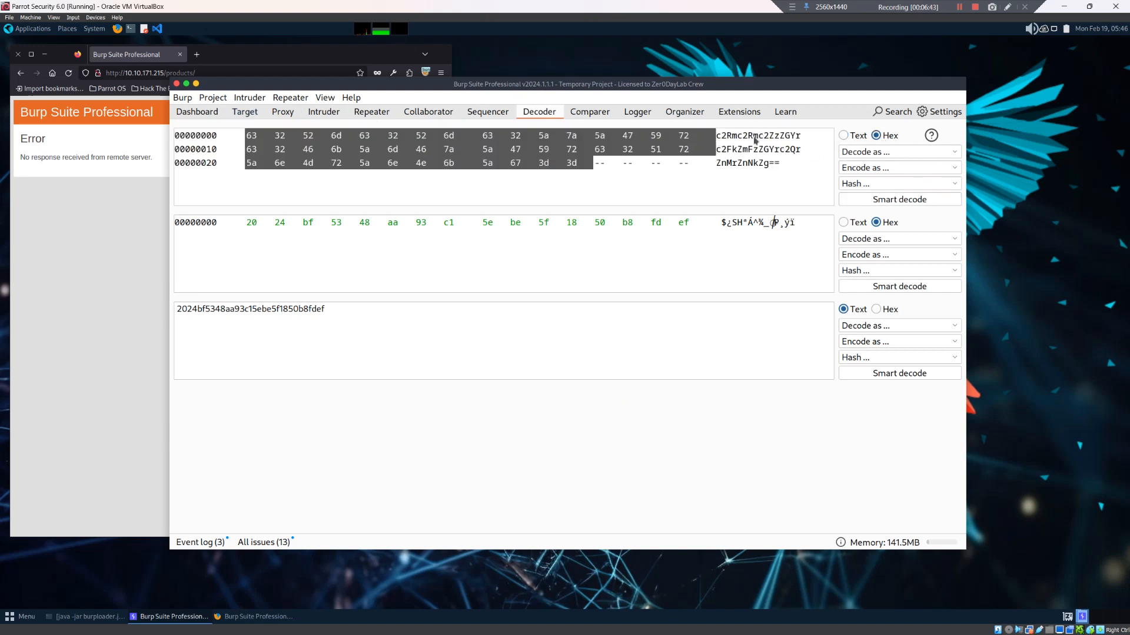
left_click(851, 138)
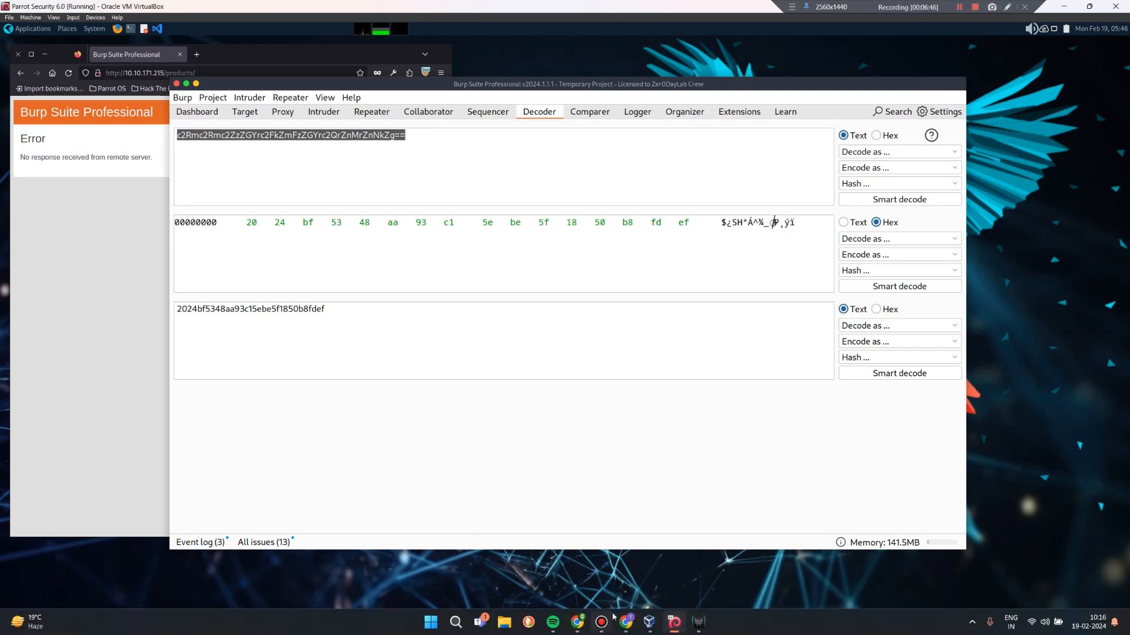
Switch to the TryHackMe room in Chrome and submit "smart decode" as the answer to the Task 2 auto-decode question
left_click(626, 623)
scroll(596, 273, "up", 2)
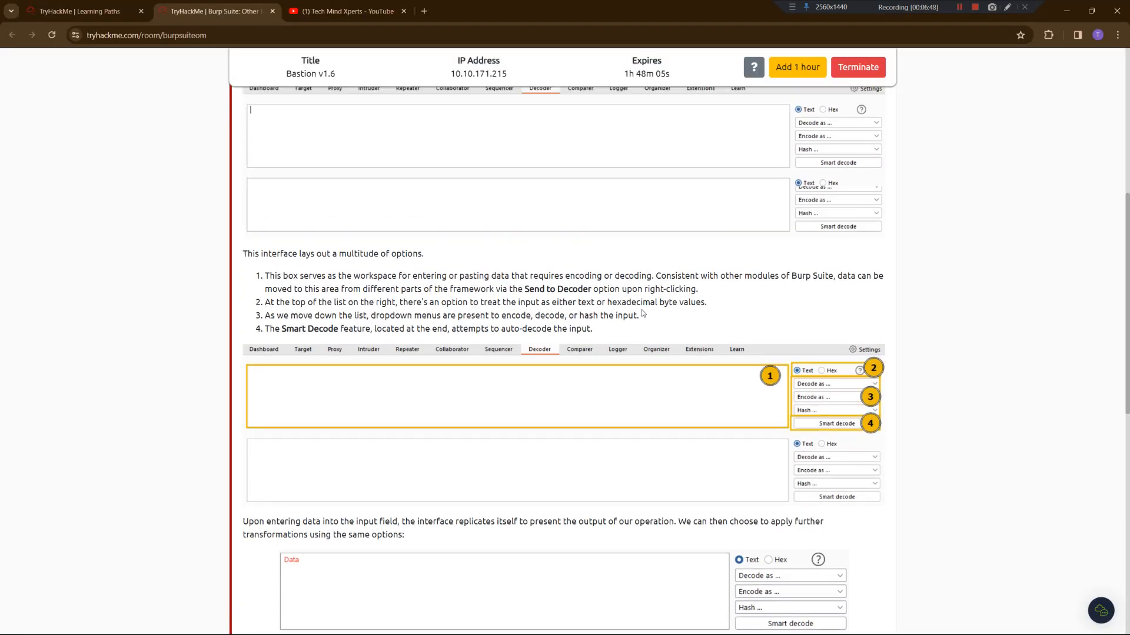
scroll(641, 309, "down", 4)
scroll(444, 315, "down", 3)
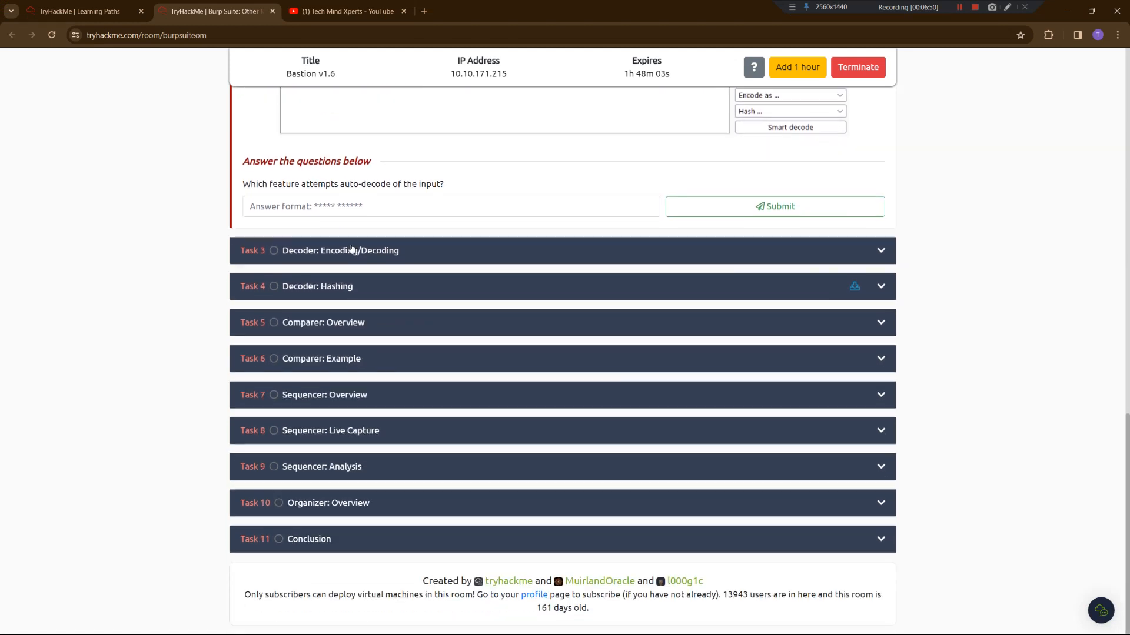
scroll(373, 327, "up", 2)
left_click_drag(354, 316, 486, 296)
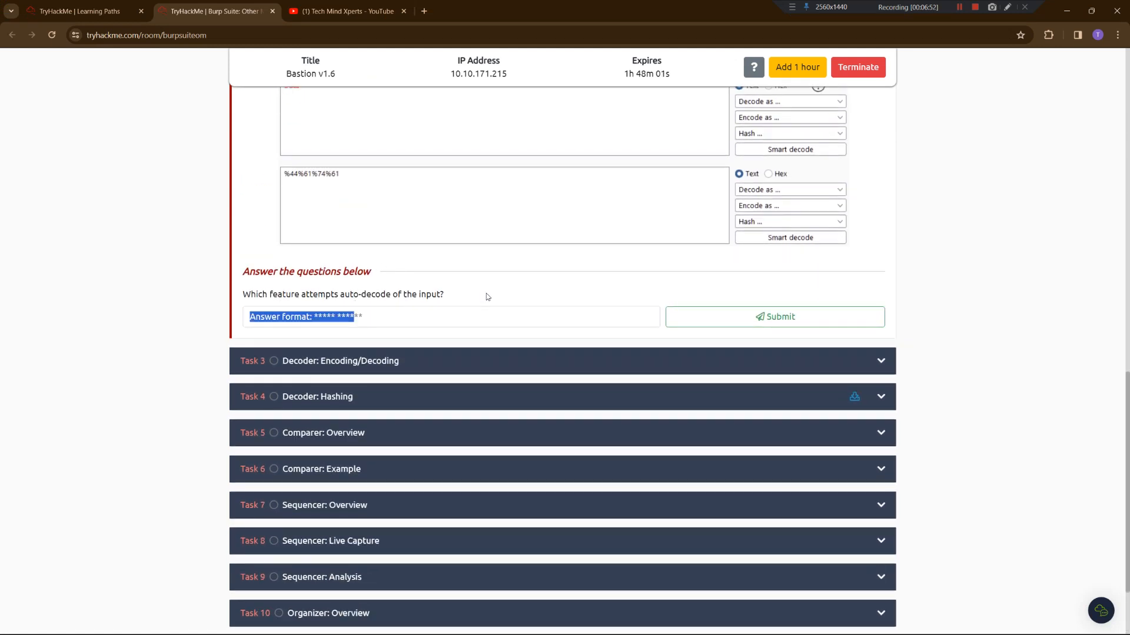
scroll(557, 290, "up", 2)
left_click(473, 423)
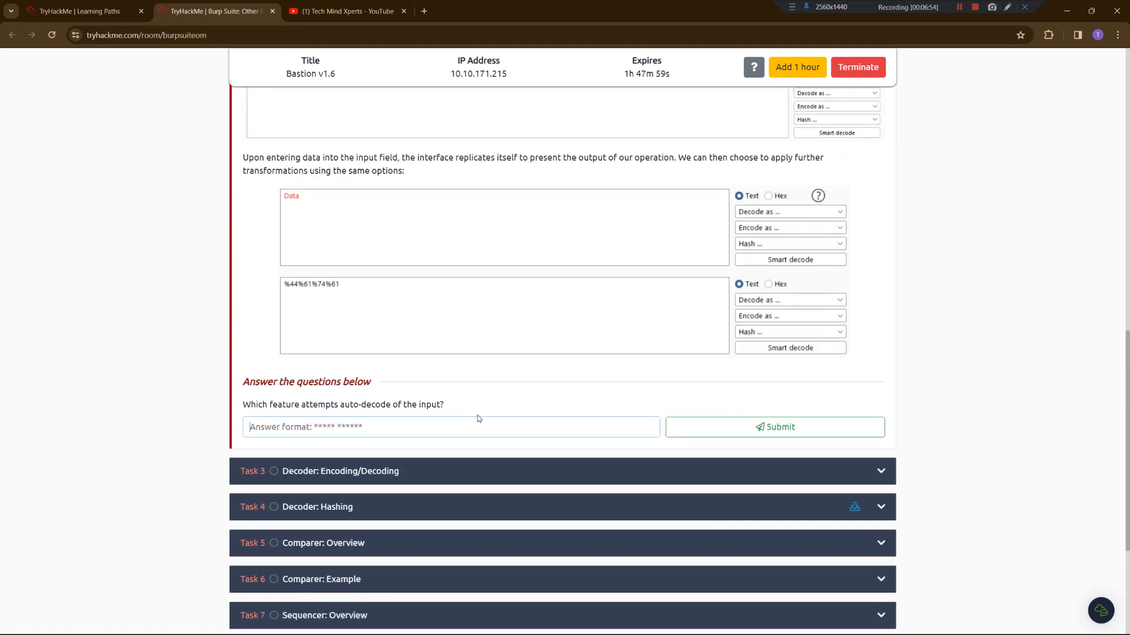
type("smart decode")
key("Return")
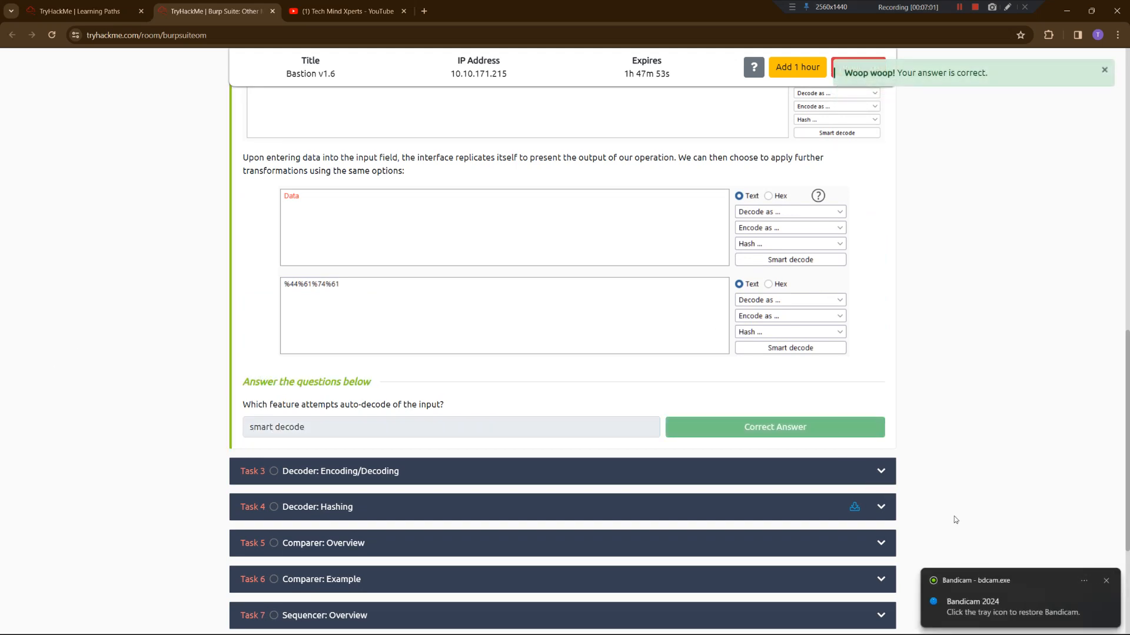
Open Task 3, Decoder: Encoding/Decoding, and read its explanations of the encoding methods from Plain to Gzip and stacked conversions
scroll(641, 410, "down", 2)
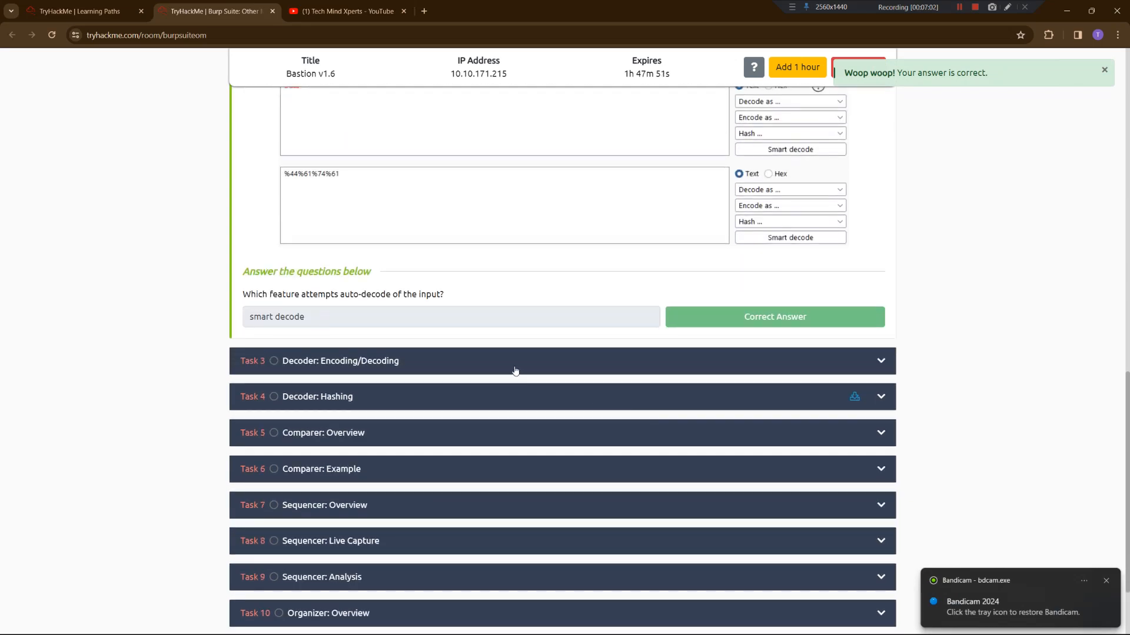
left_click(476, 368)
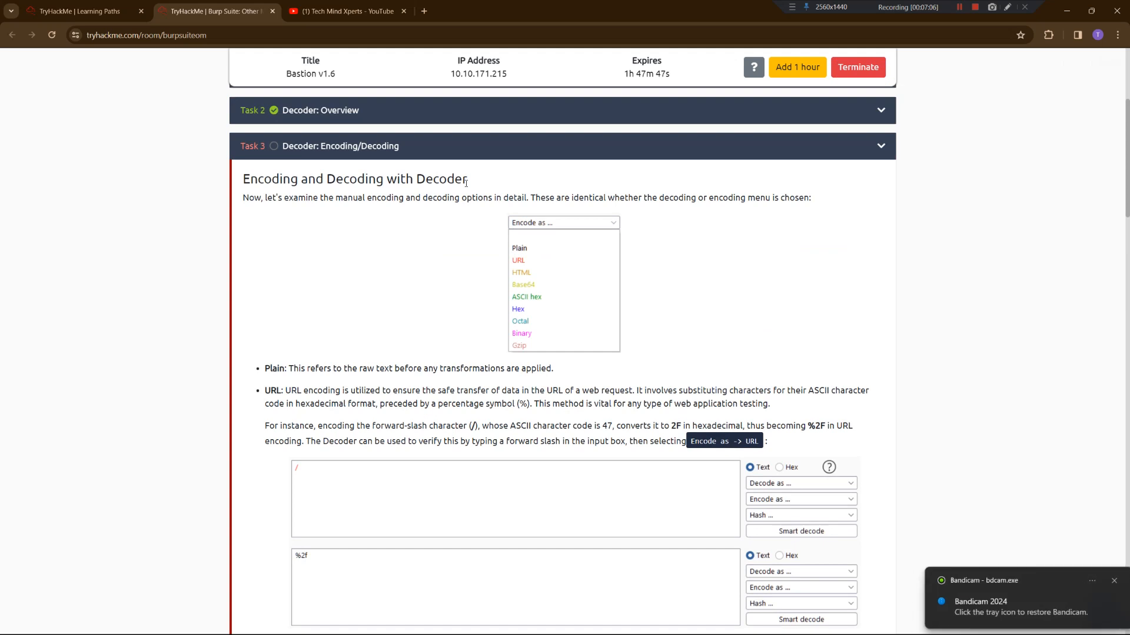
scroll(568, 238, "down", 1)
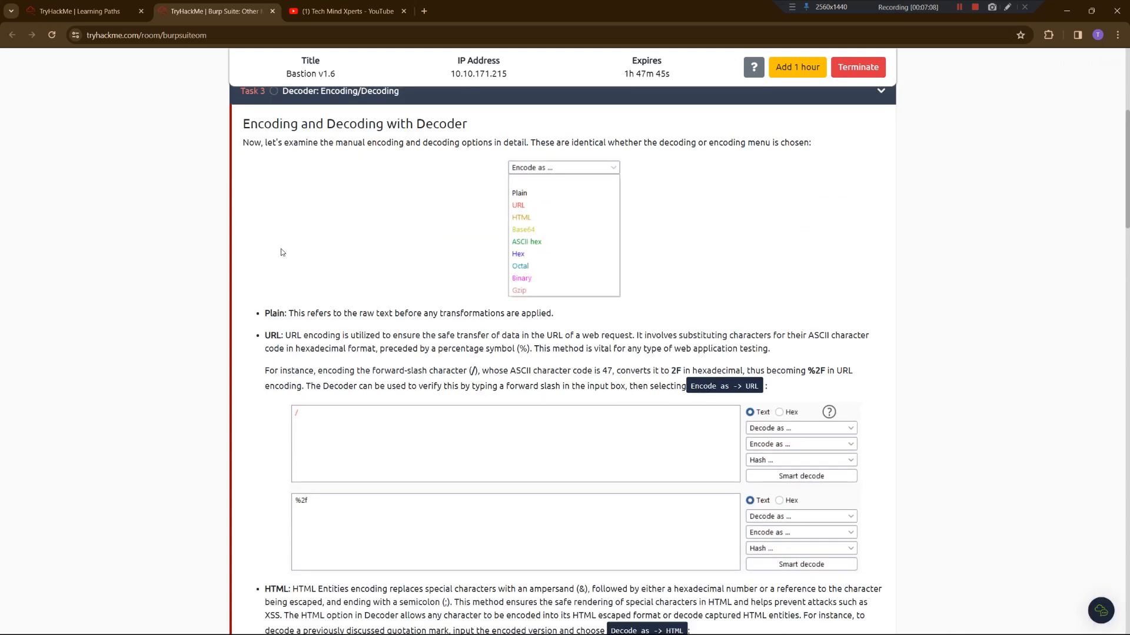
left_click_drag(315, 313, 556, 313)
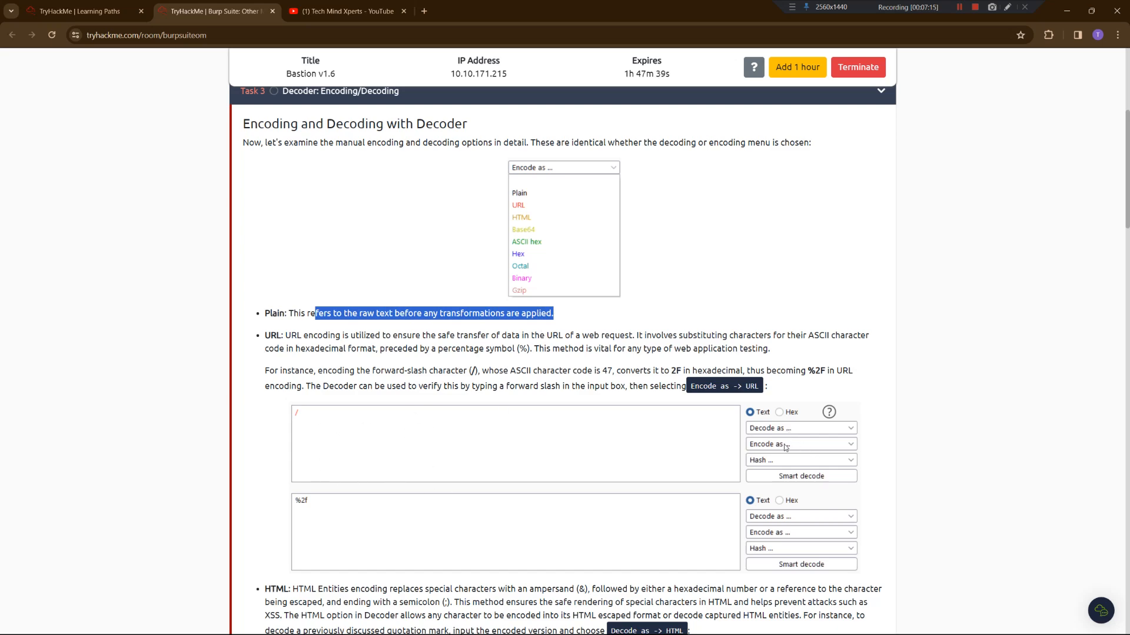
scroll(750, 462, "down", 1)
scroll(749, 463, "down", 3)
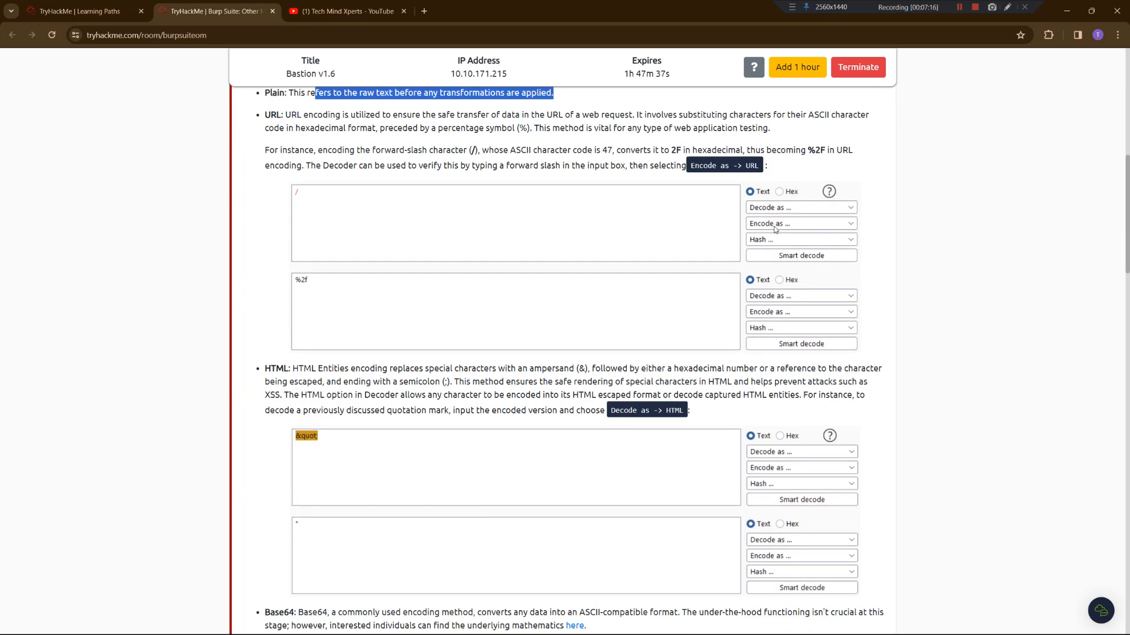
scroll(552, 356, "down", 2)
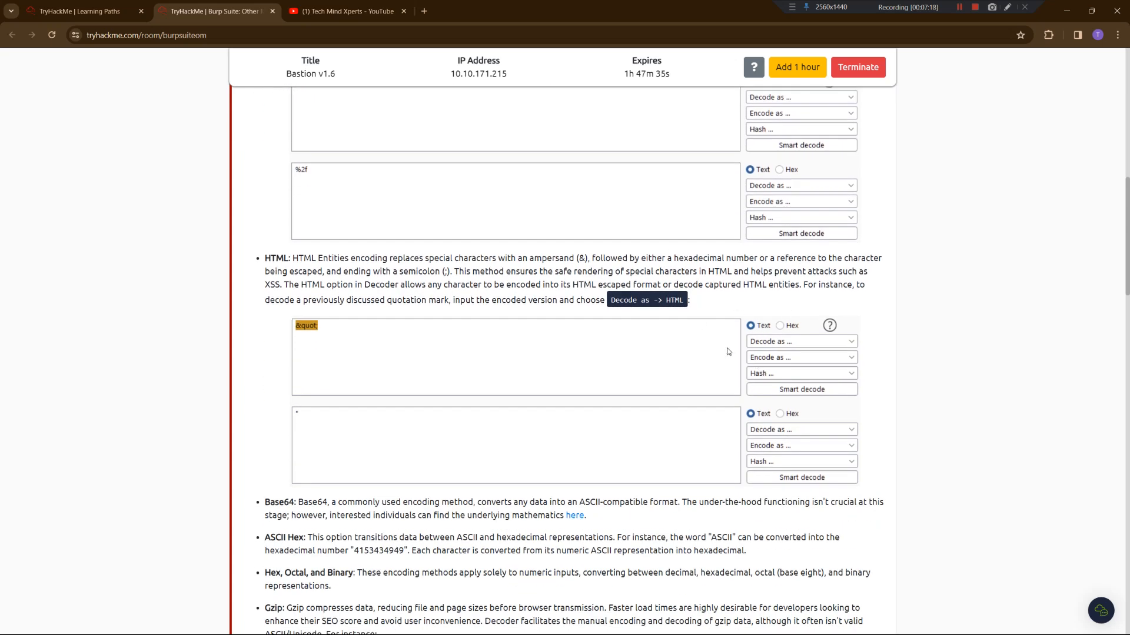
scroll(728, 352, "down", 8)
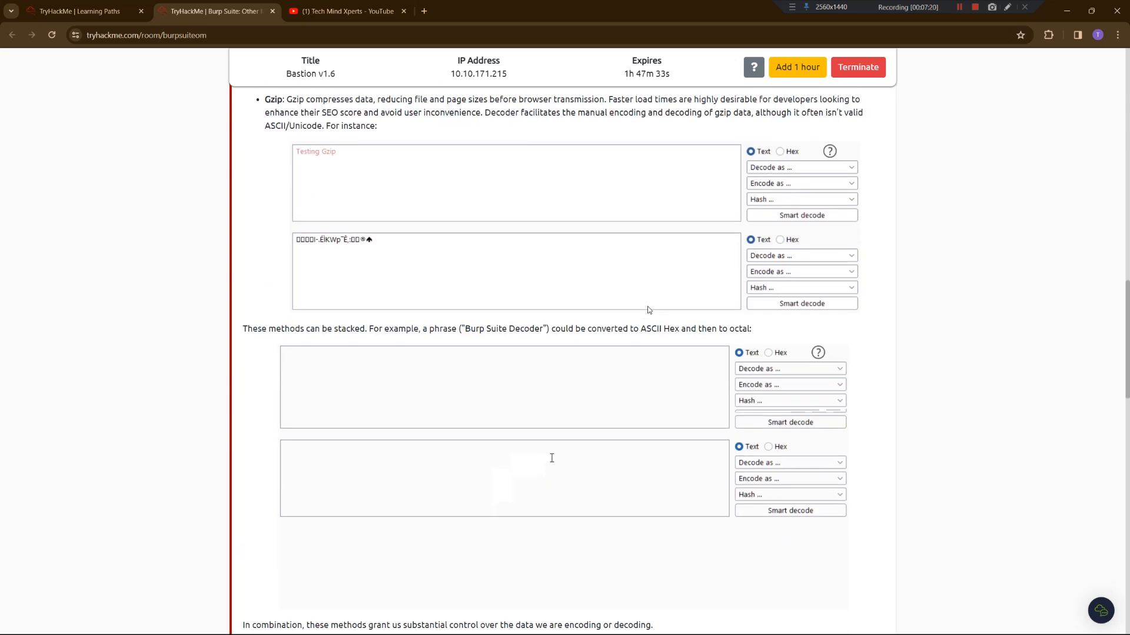
Read the Hex Format and Smart Decode explanations in Task 3 down to its questions
scroll(649, 309, "down", 7)
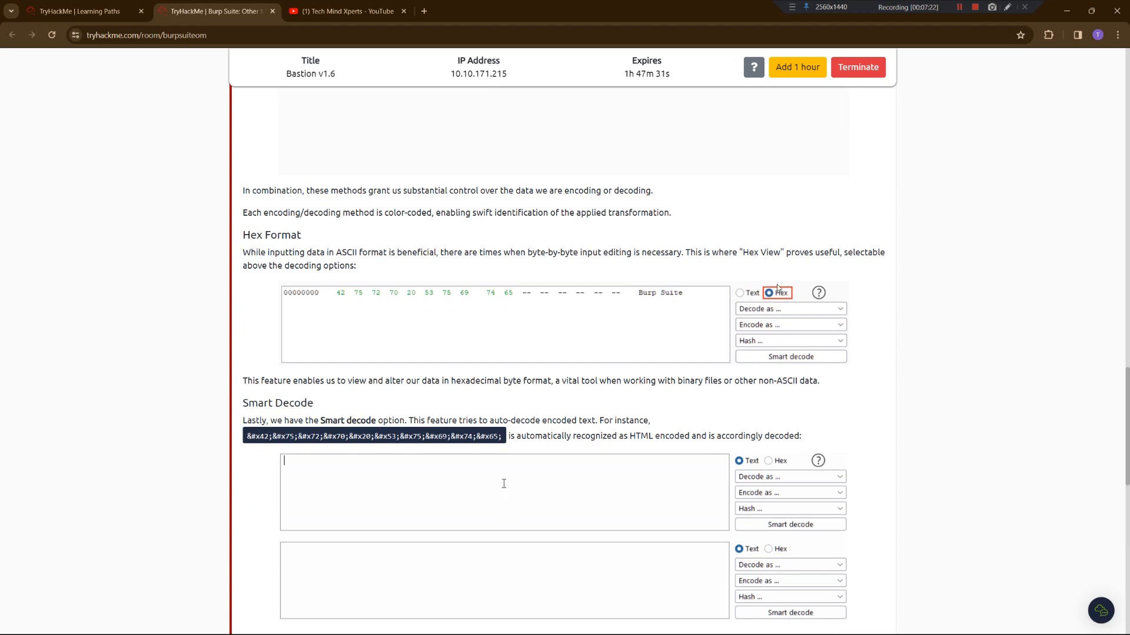
type("&#x42;&#x75;&#x72;&#x70;&#x20;&#x53;&#x75;&#x69;&#x74;&#x65;")
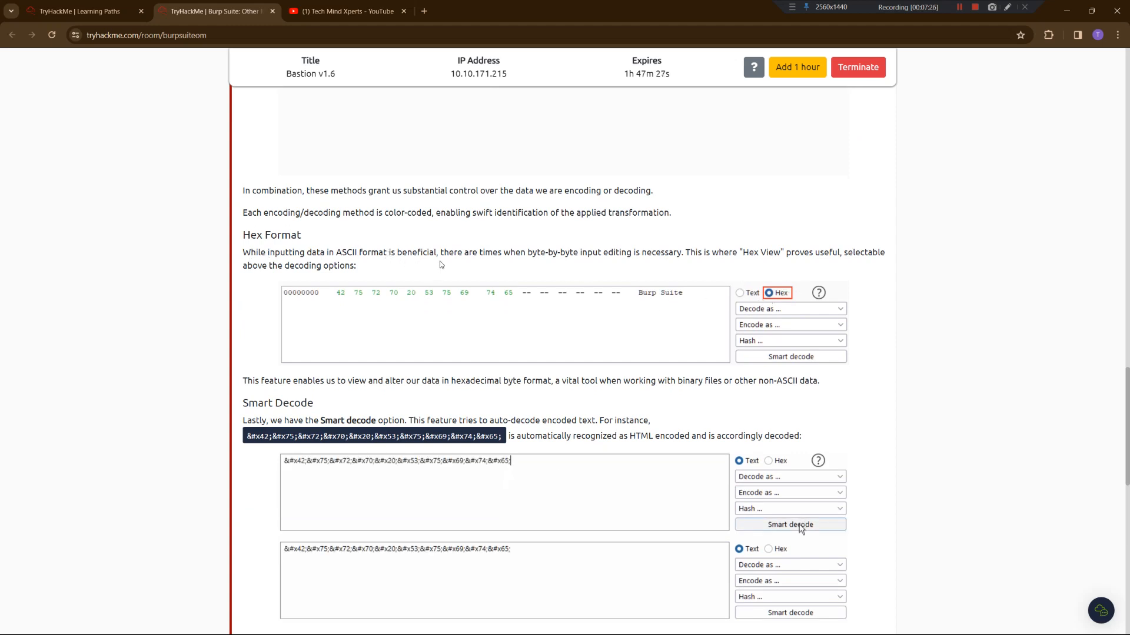
left_click(801, 528)
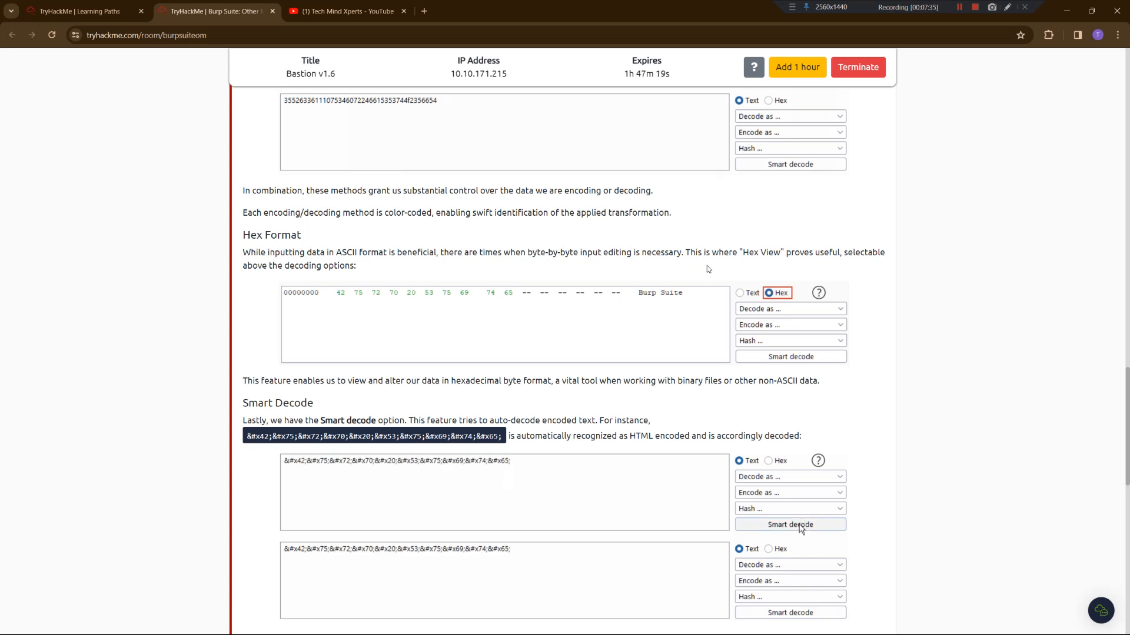
scroll(589, 369, "down", 3)
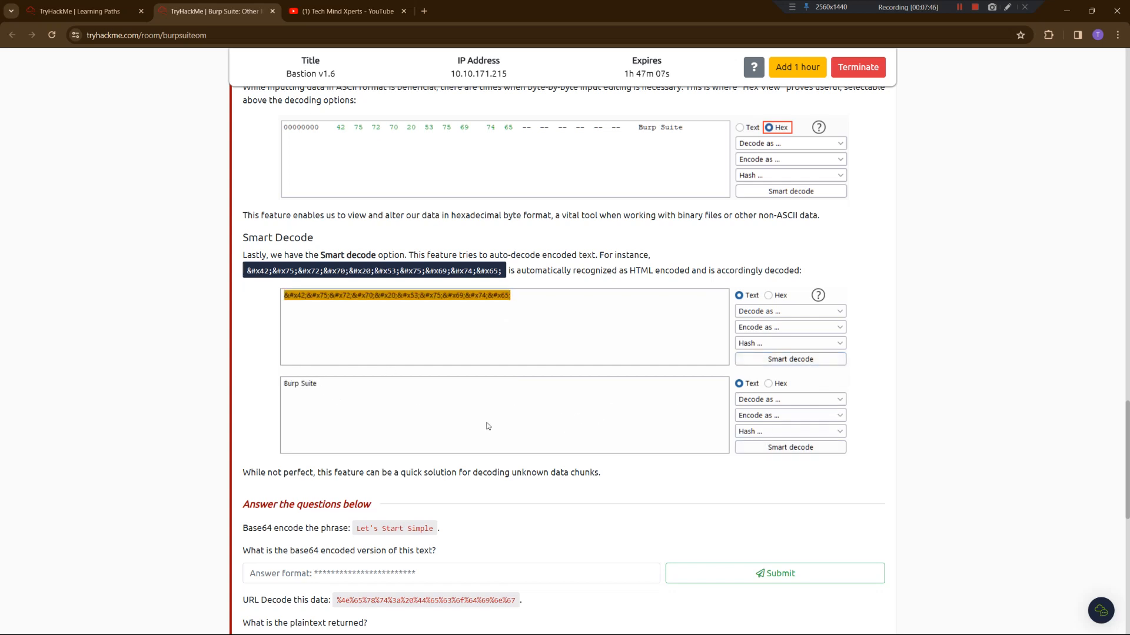
Copy the phrase "Let's Start Simple" from the first Task 3 question into Burp Suite's Decoder in the Parrot virtual machine and encode it as Base64
scroll(440, 356, "down", 4)
left_click_drag(257, 251, 436, 253)
key("ctrl+c")
left_click(293, 267)
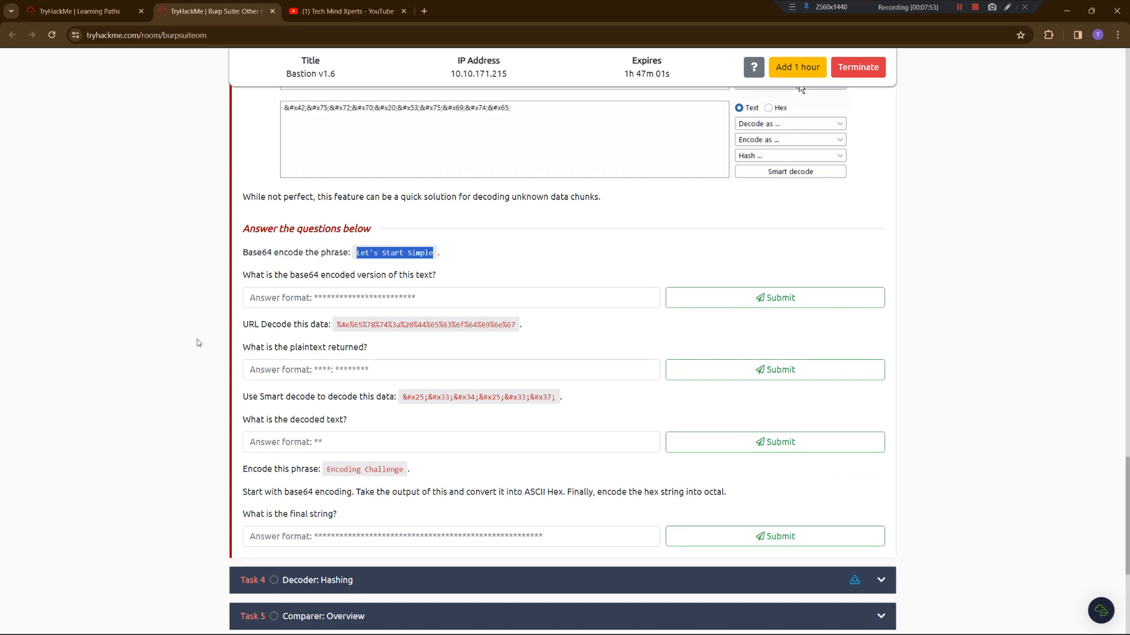
key("alt+Tab")
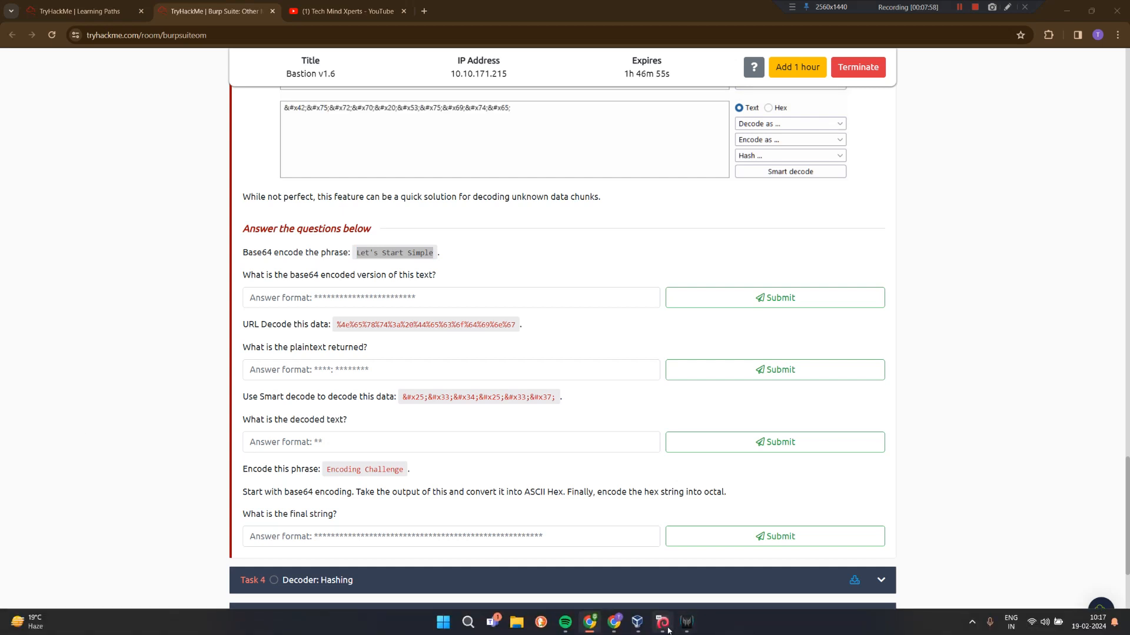
left_click(668, 630)
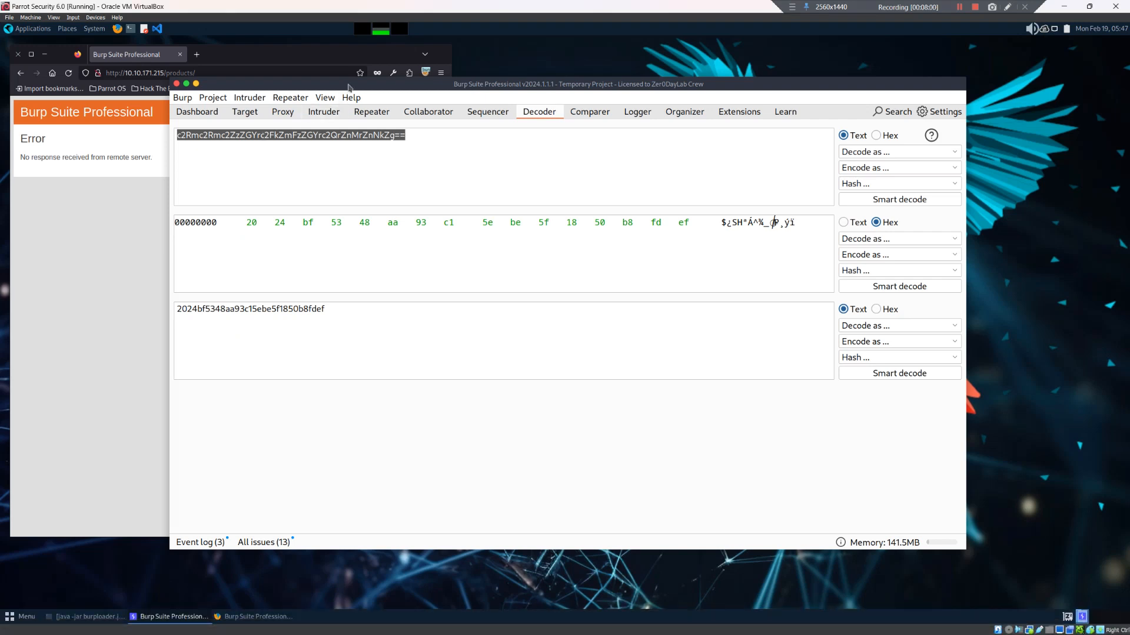
left_click_drag(342, 82, 377, 71)
key("ctrl+v")
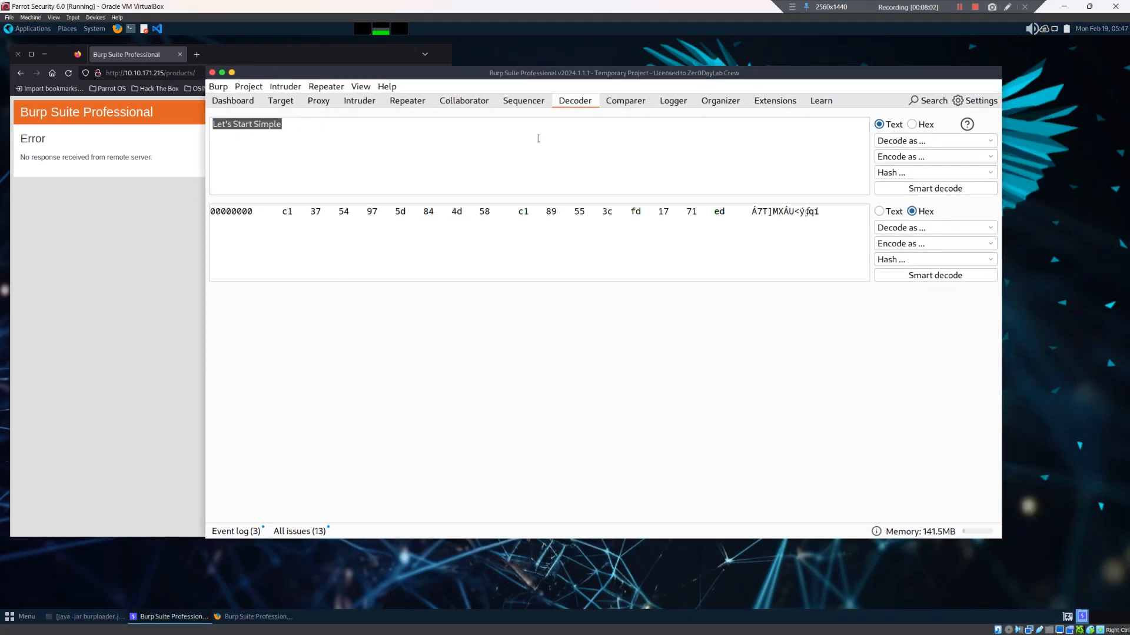
left_click(916, 157)
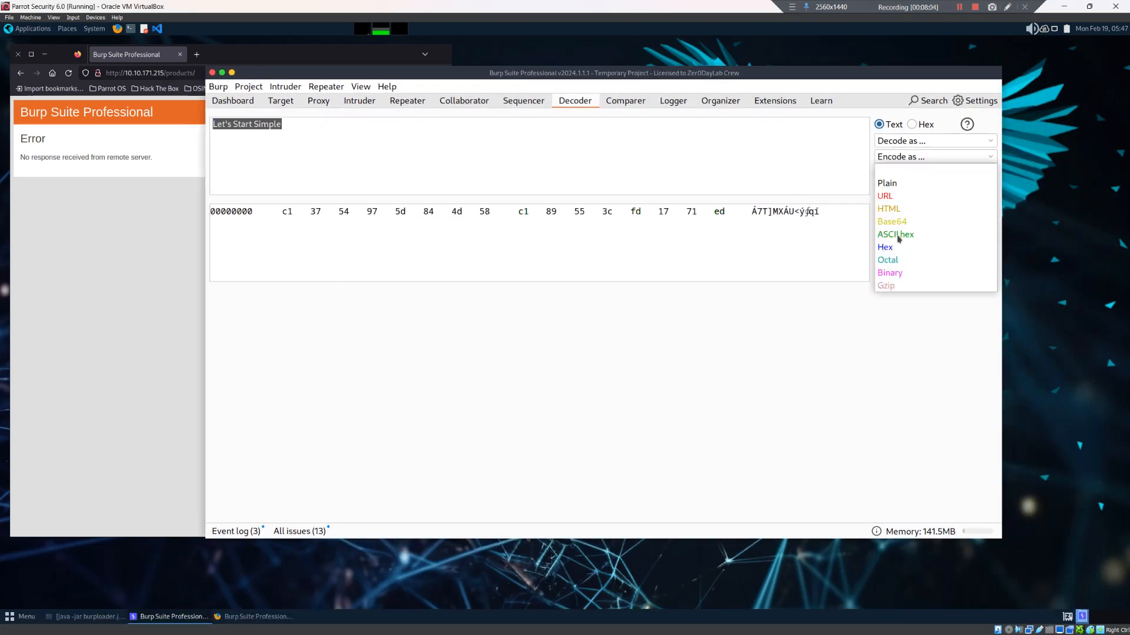
left_click(897, 221)
Copy the Base64 output TGV0J3MgU3RhcnQgU2ltcGxl and submit it in the TryHackMe room in Chrome as the first Task 3 answer
key("ctrl+a")
key("ctrl+c")
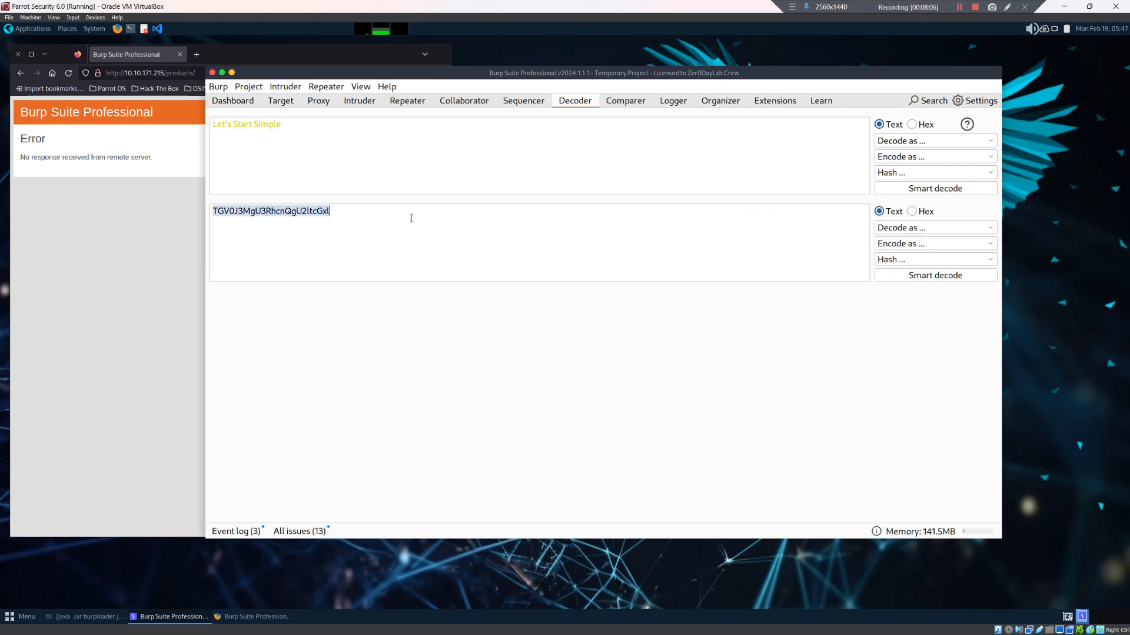
left_click(621, 619)
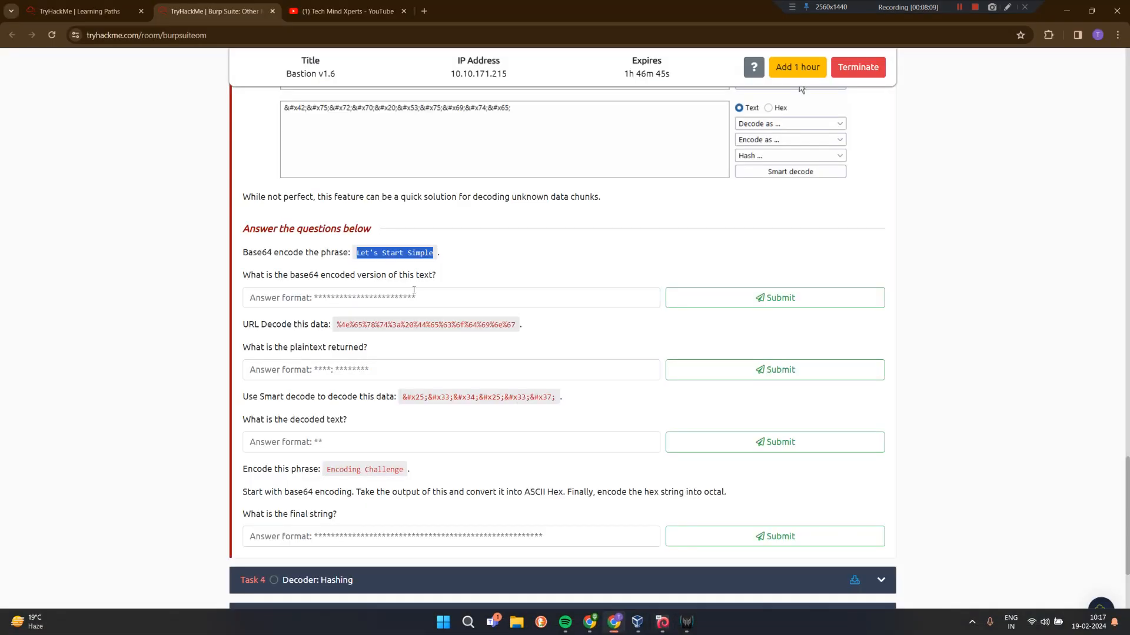
key("ctrl+v")
left_click(734, 304)
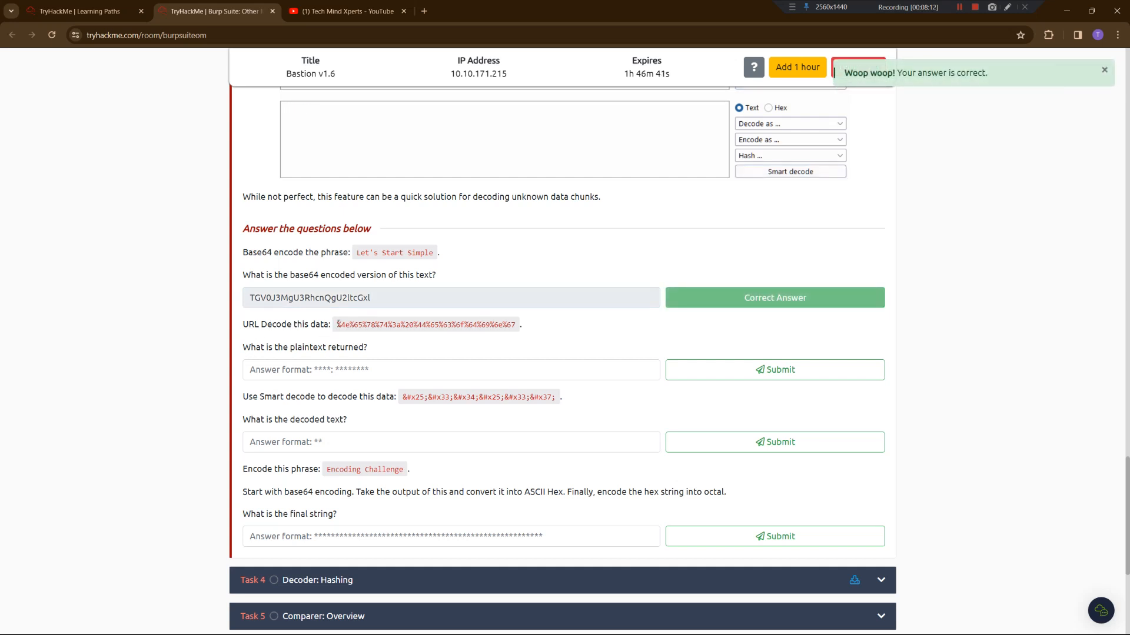
Copy the URL-encoded data from the second Task 3 question into Decoder in the virtual machine, replacing its input, and decode it as URL
left_click_drag(336, 331, 520, 331)
key("ctrl+c")
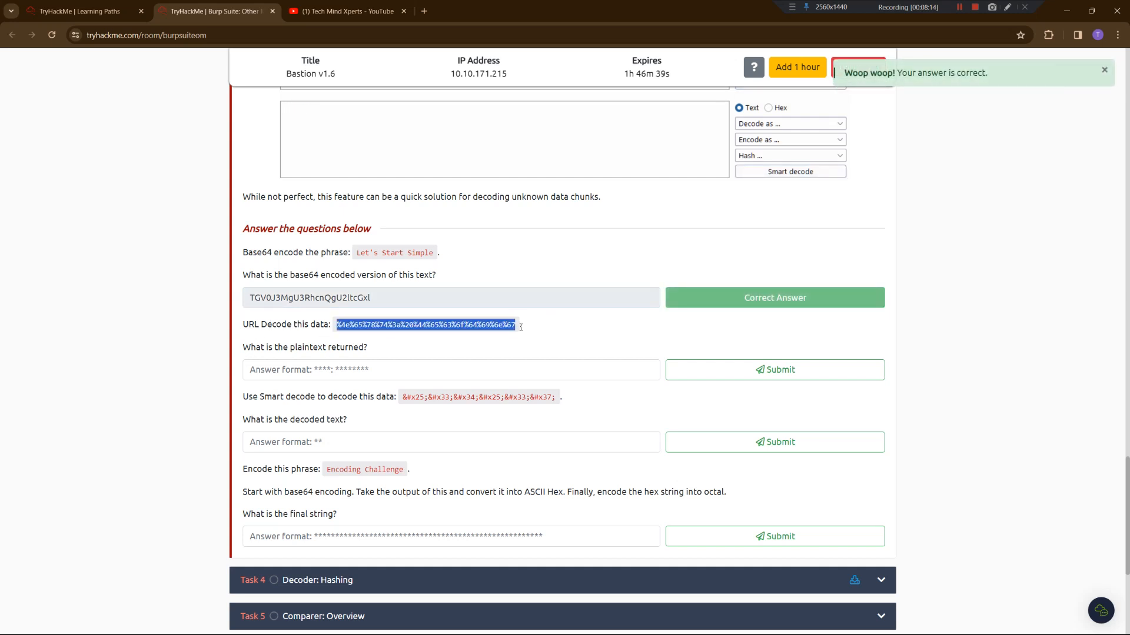
key("alt+Tab")
left_click(597, 144)
key("ctrl+a")
key("ctrl+v")
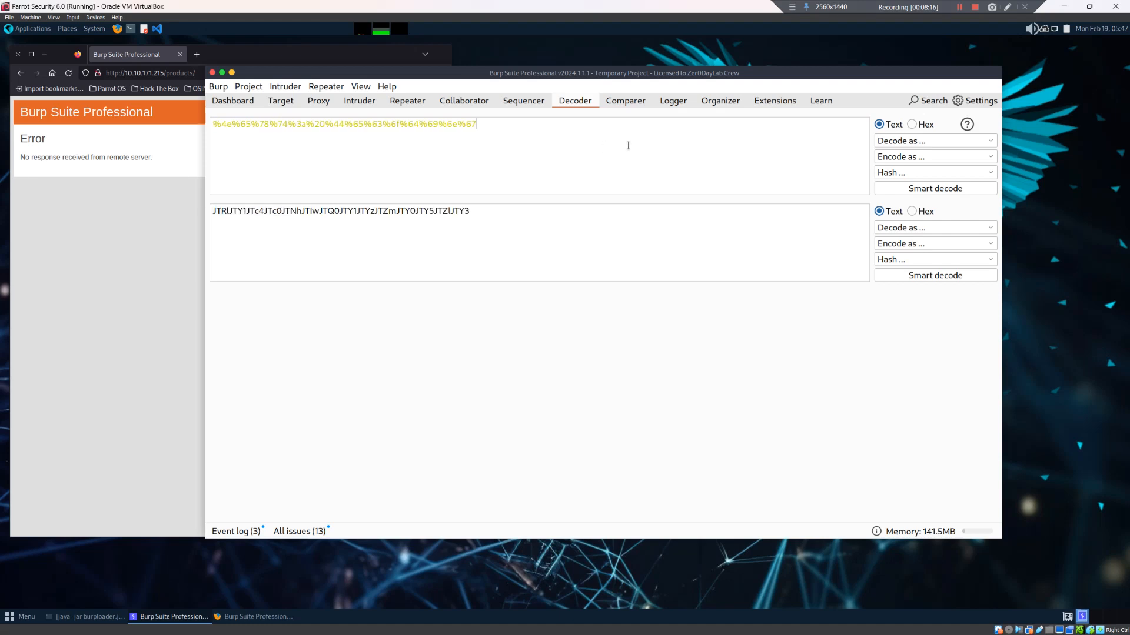
left_click(916, 143)
left_click(890, 180)
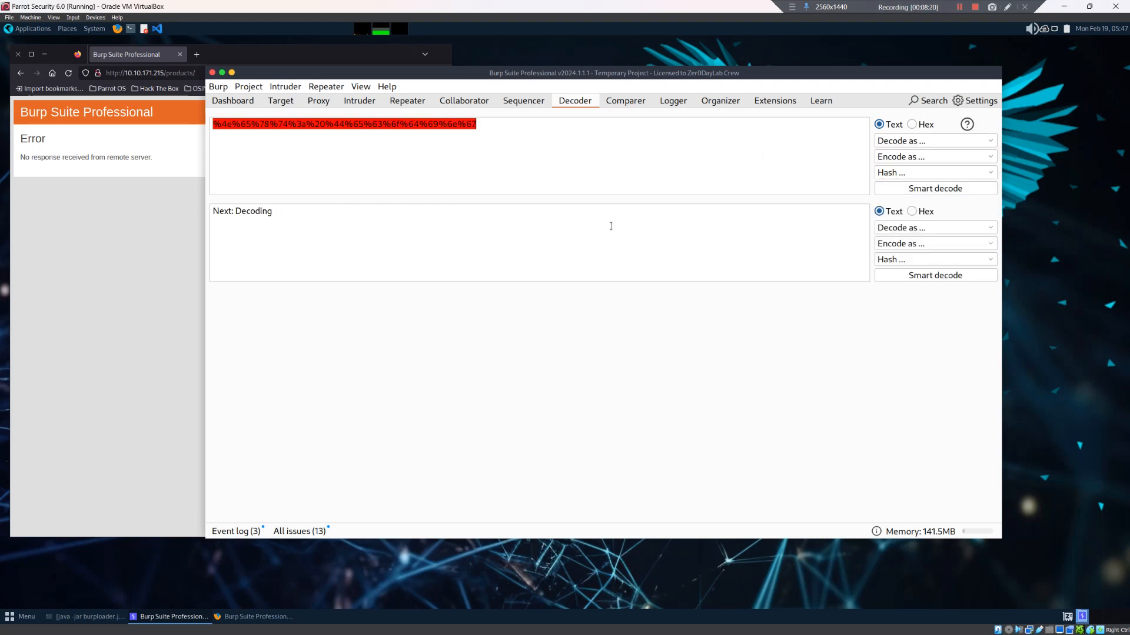
Copy the decoded text "Next: Decoding" and submit it in the TryHackMe room in Chrome as the plaintext answer
triple_click(292, 227)
key("ctrl+c")
key("alt+Tab")
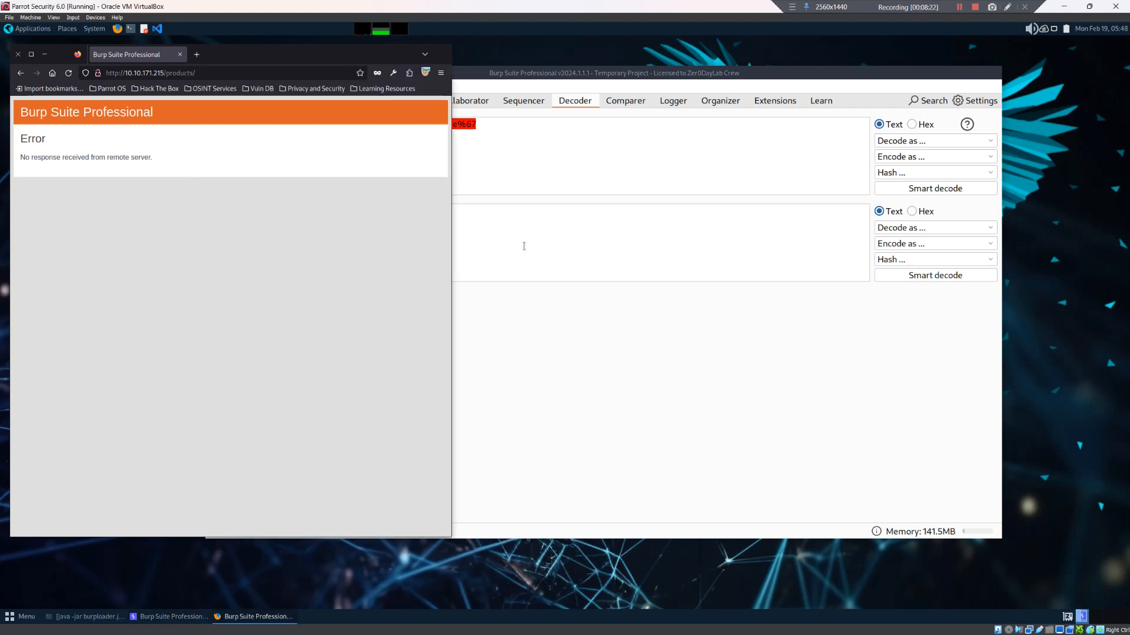
left_click(573, 420)
left_click(616, 623)
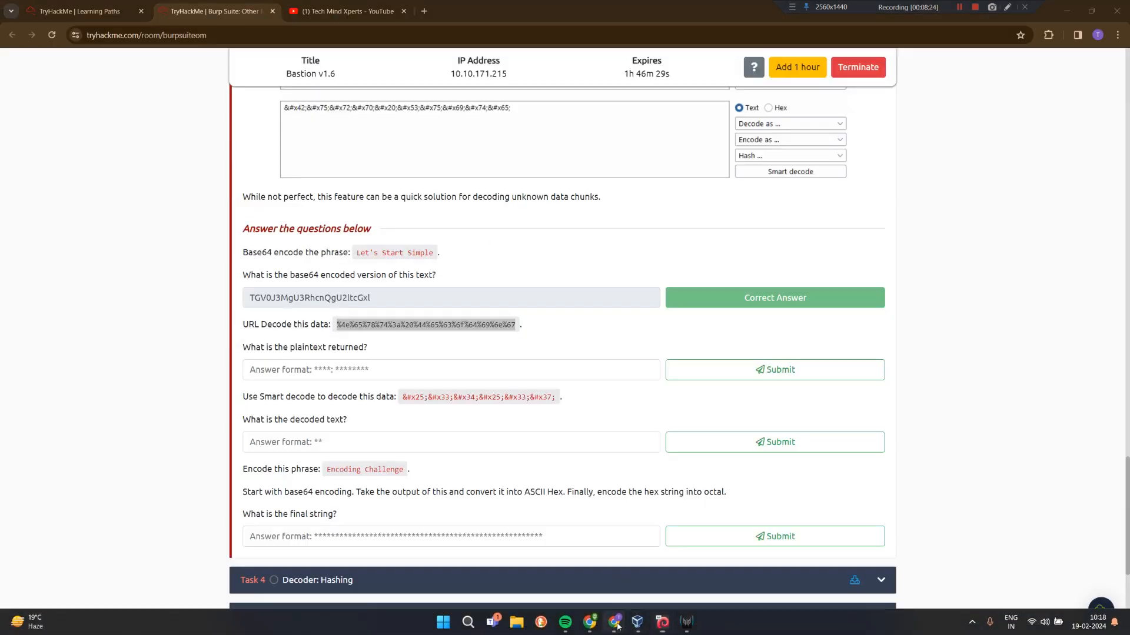
left_click(500, 370)
key("ctrl+v")
left_click(696, 369)
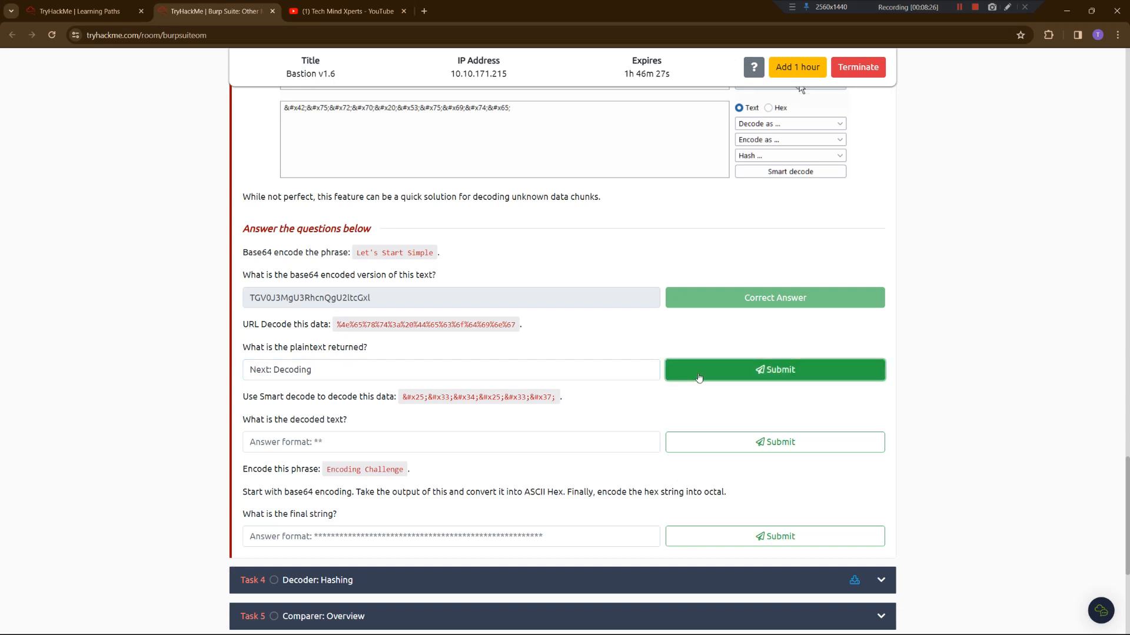
Copy the data &#x25;&#x33;&#x34;&#x25;&#x33;&#x37; from the third question into Decoder in the virtual machine and run Smart decode on it
scroll(471, 414, "down", 2)
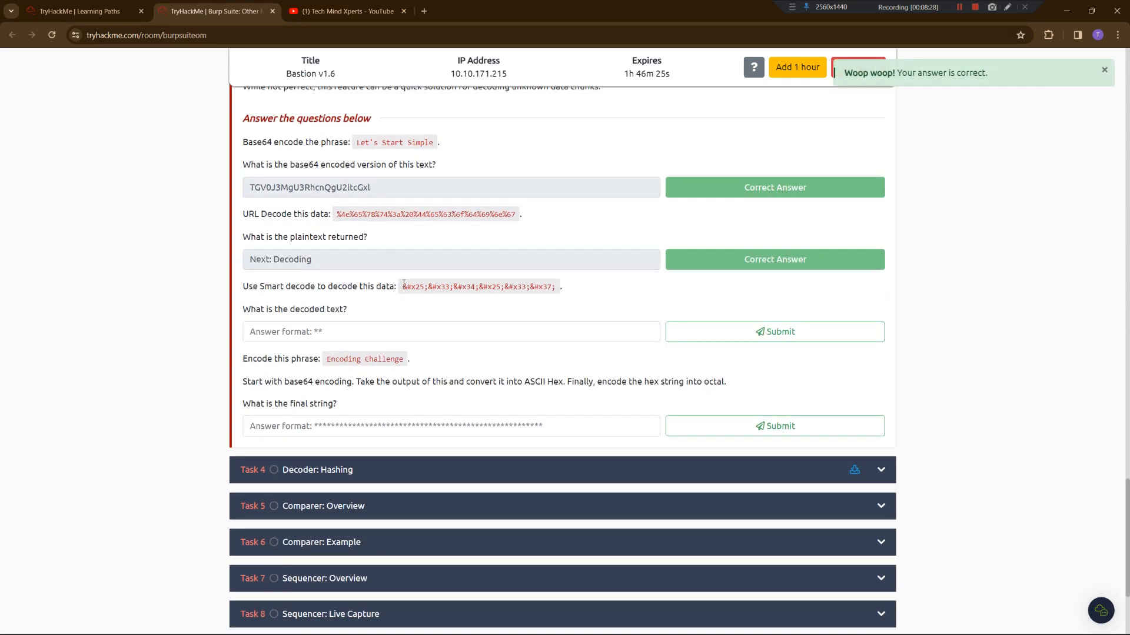
left_click_drag(402, 285, 556, 291)
key("ctrl+c")
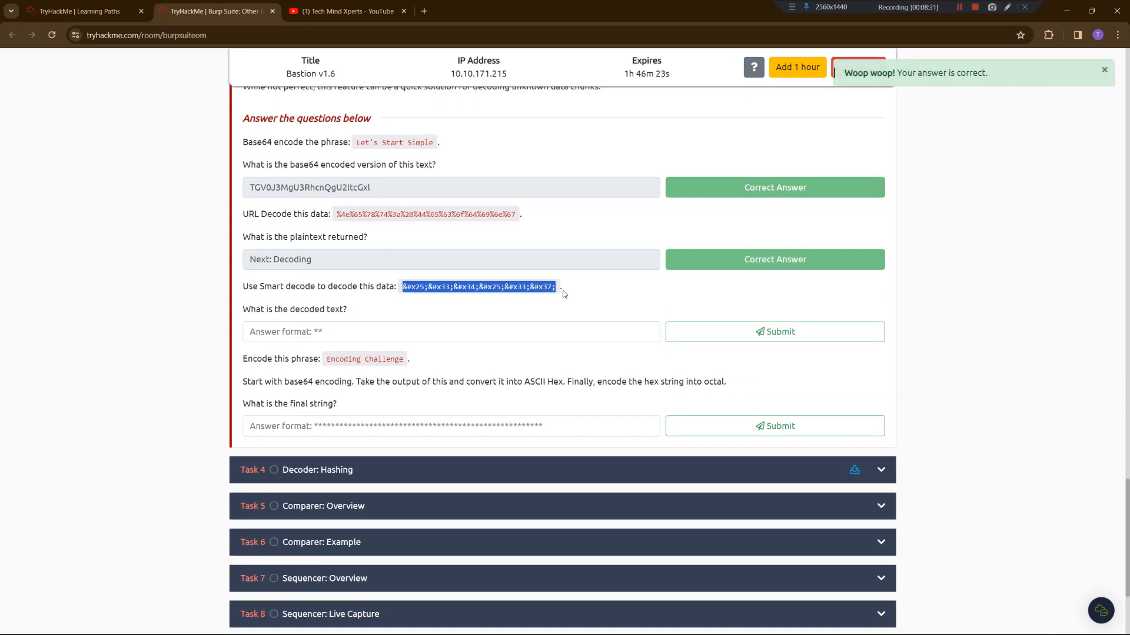
key("alt+Tab")
left_click(456, 160)
key("ctrl+a")
key("ctrl+v")
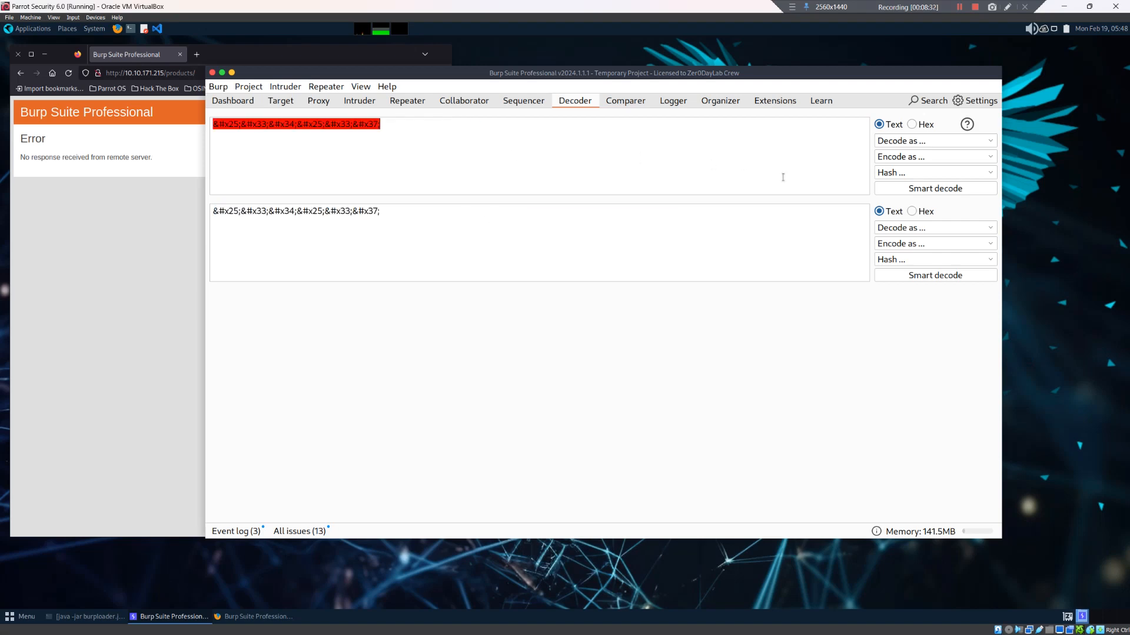
left_click(925, 189)
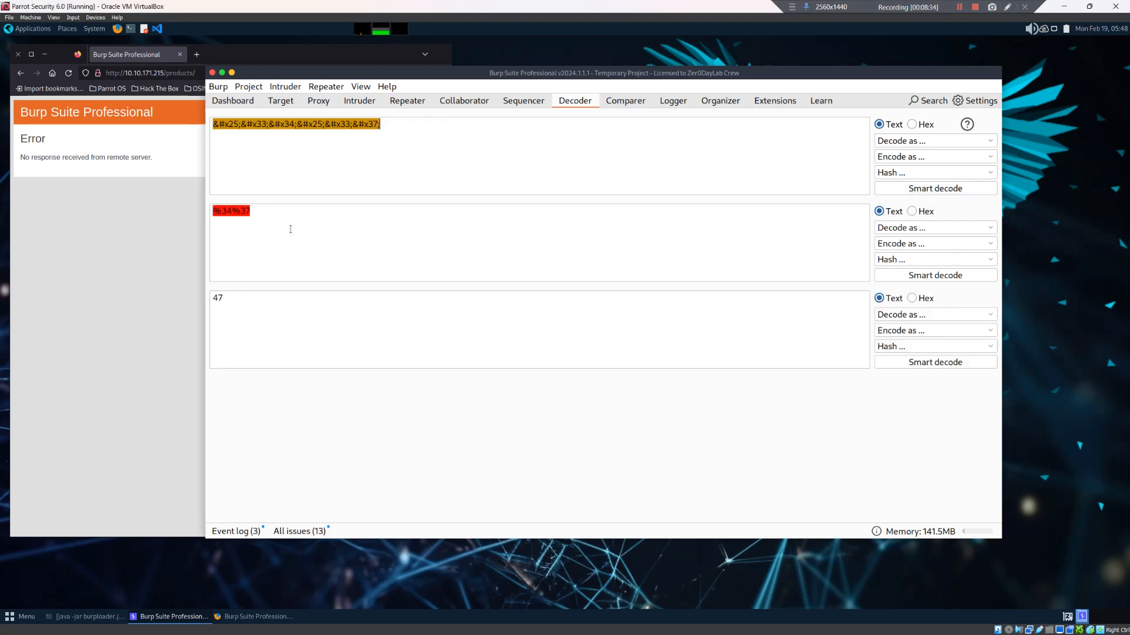
Copy the final decoded value 47 and submit it in the TryHackMe room in Chrome as the decoded-text answer
left_click_drag(233, 304, 174, 303)
key("ctrl+c")
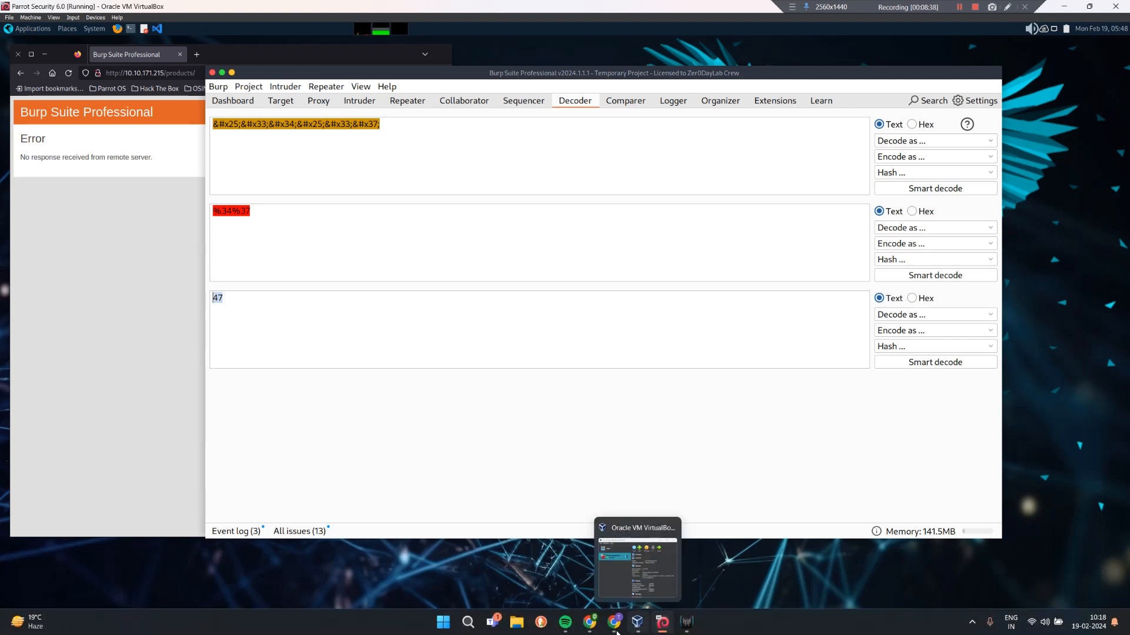
left_click(615, 623)
left_click(427, 340)
key("ctrl+v")
key("Return")
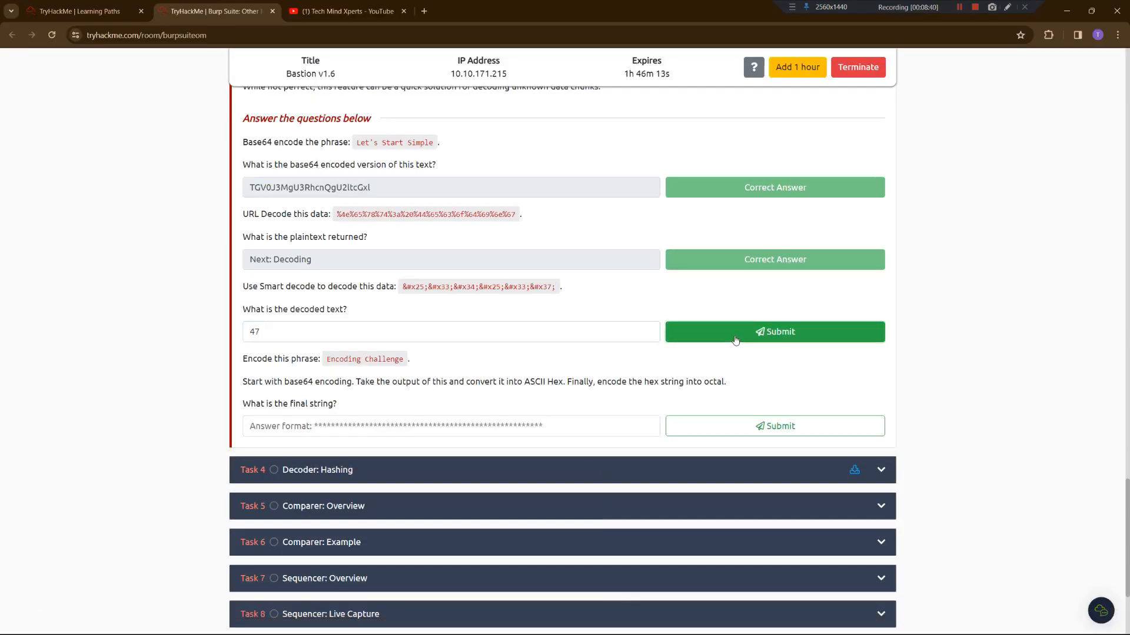
Copy the phrase "Encoding Challenge" from the last Task 3 question into Decoder in the virtual machine and encode it as Base64
scroll(391, 371, "down", 1)
scroll(391, 370, "down", 2)
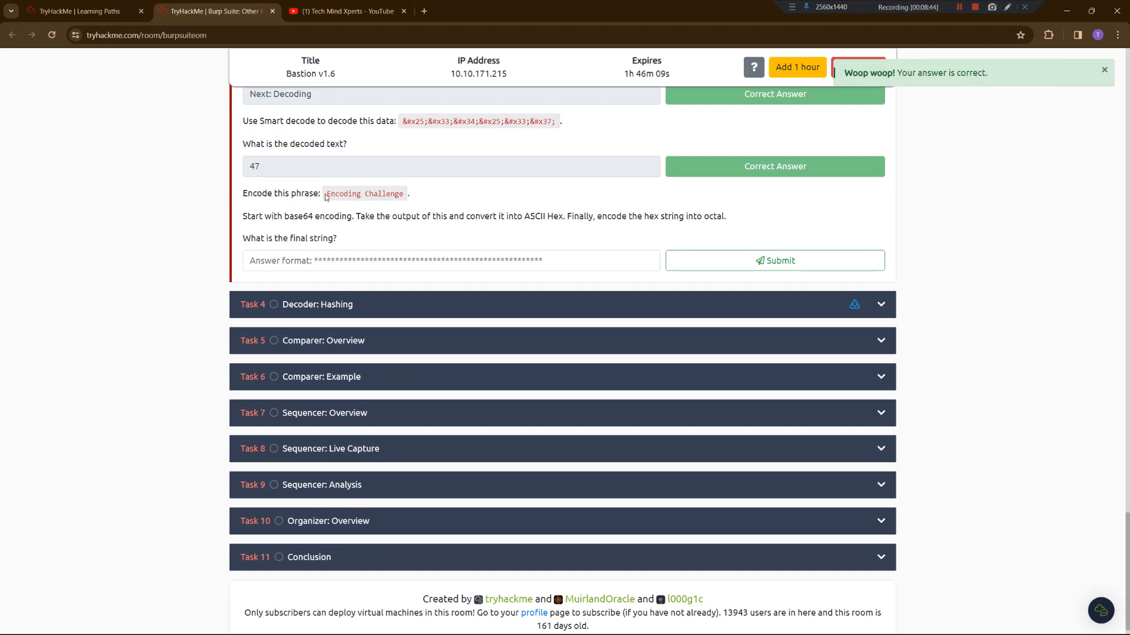
left_click(408, 191)
key("ctrl+c")
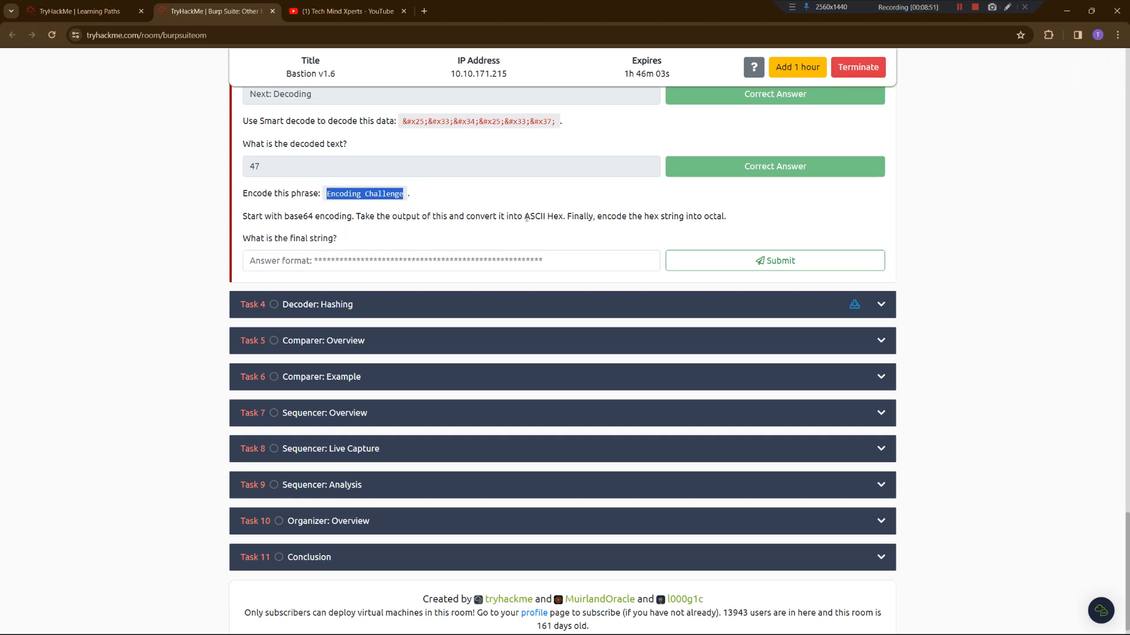
left_click_drag(589, 224, 730, 214)
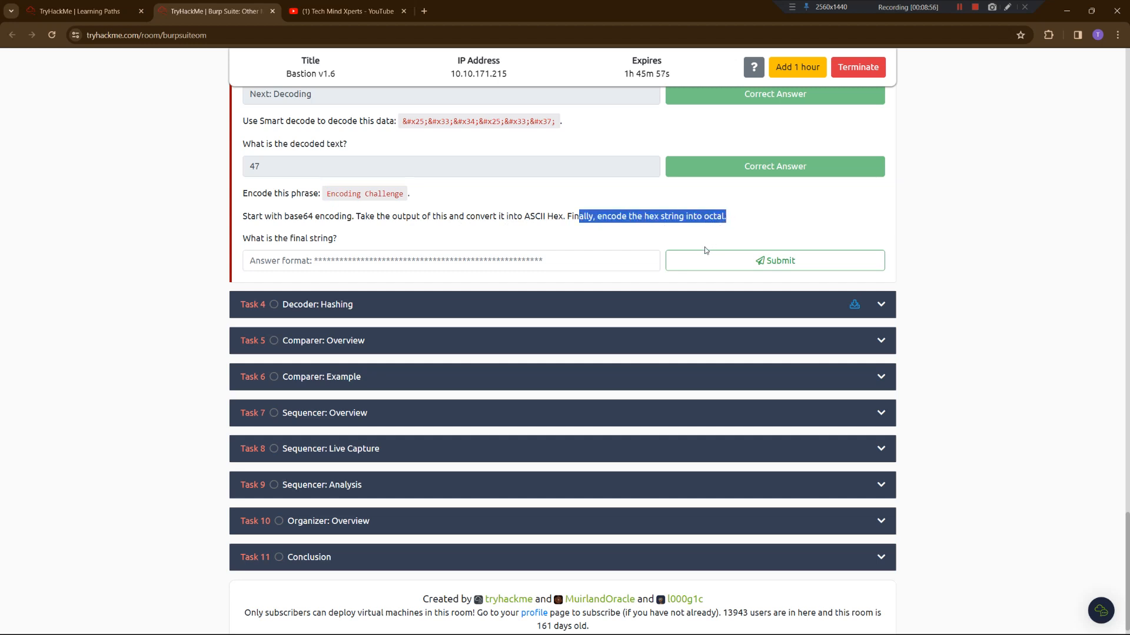
key("alt+Tab")
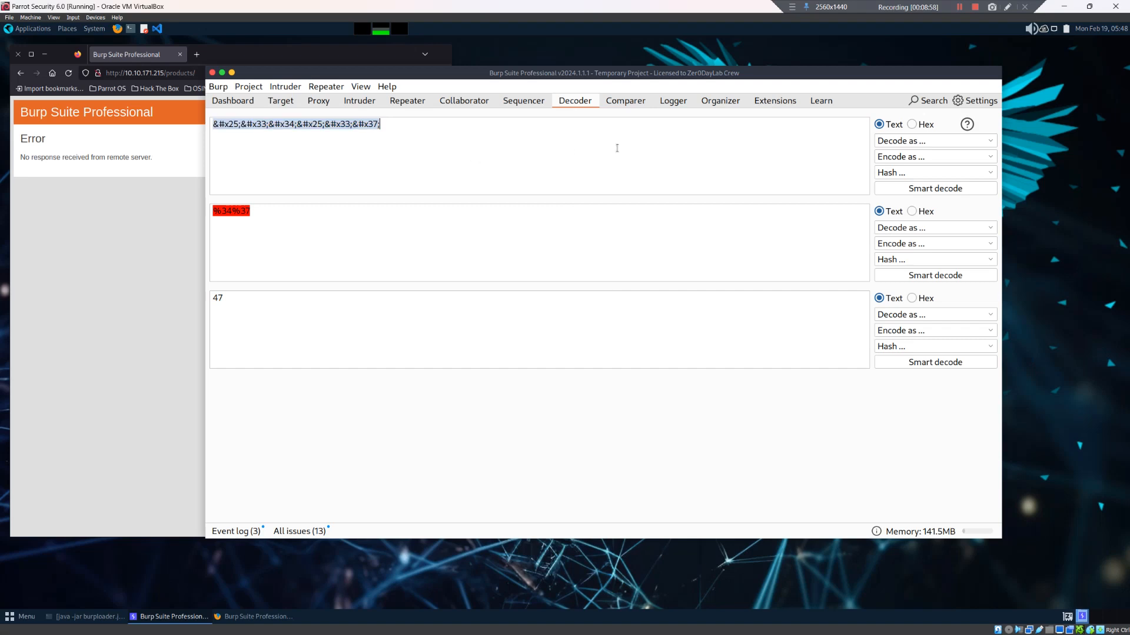
key("ctrl+v")
left_click(911, 157)
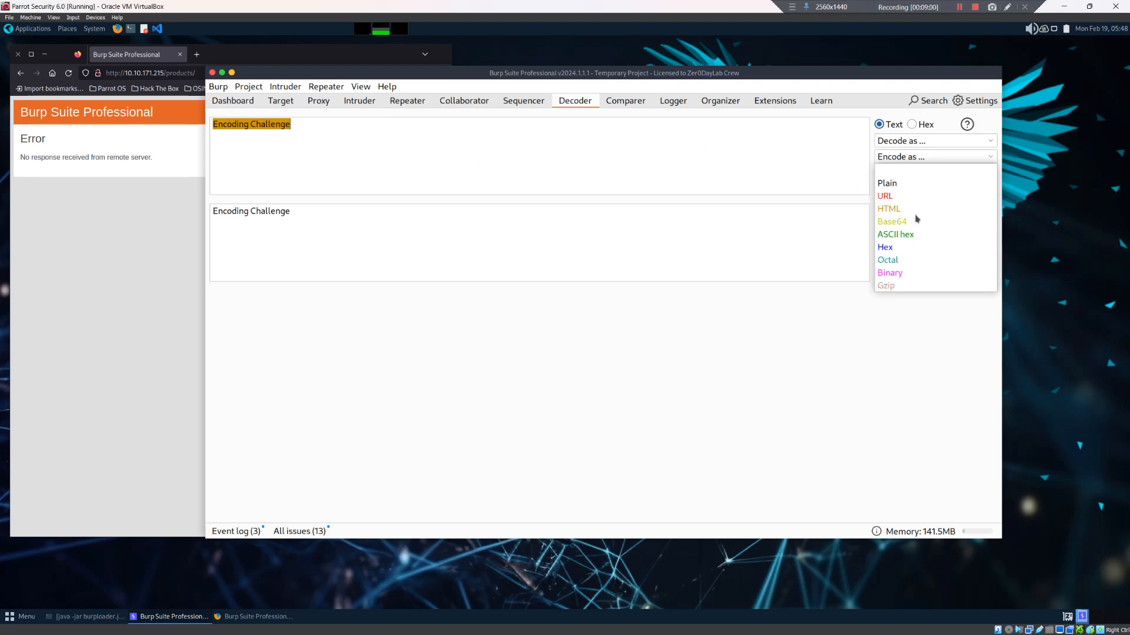
left_click(905, 222)
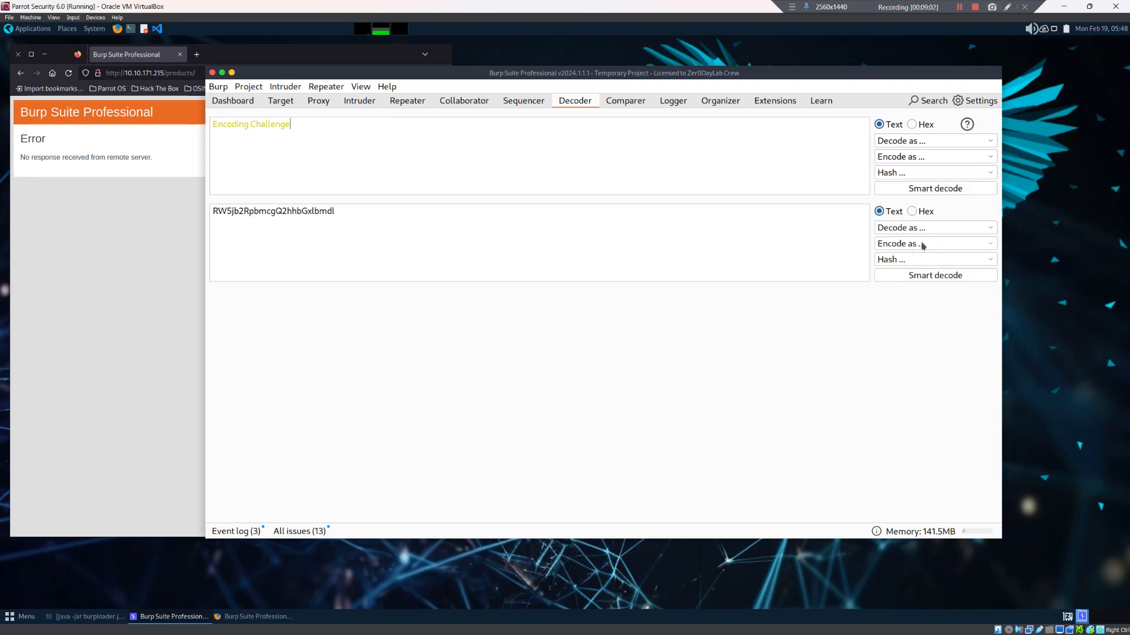
Encode the Base64 output as ASCII hex, and encode that hex string as octal
left_click(923, 245)
left_click(906, 323)
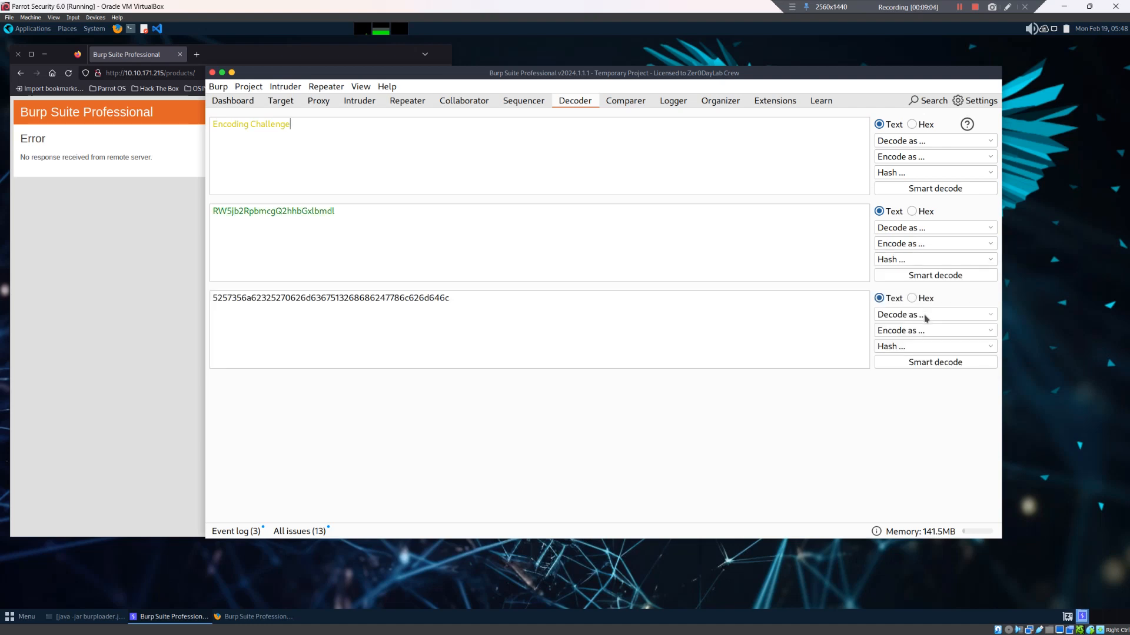
left_click(910, 333)
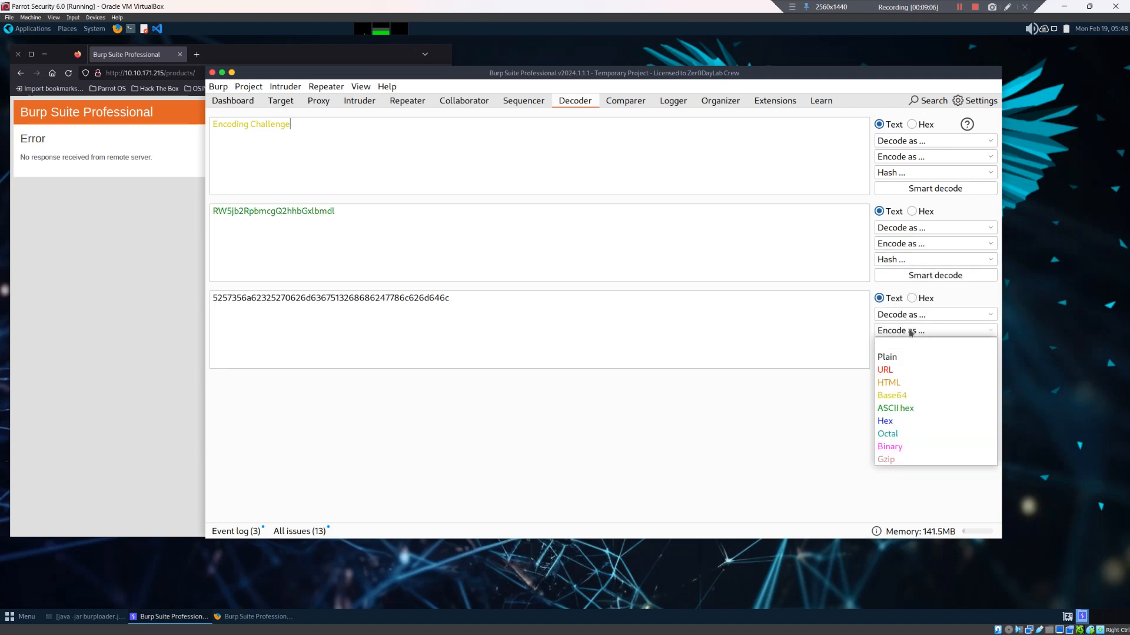
left_click(900, 439)
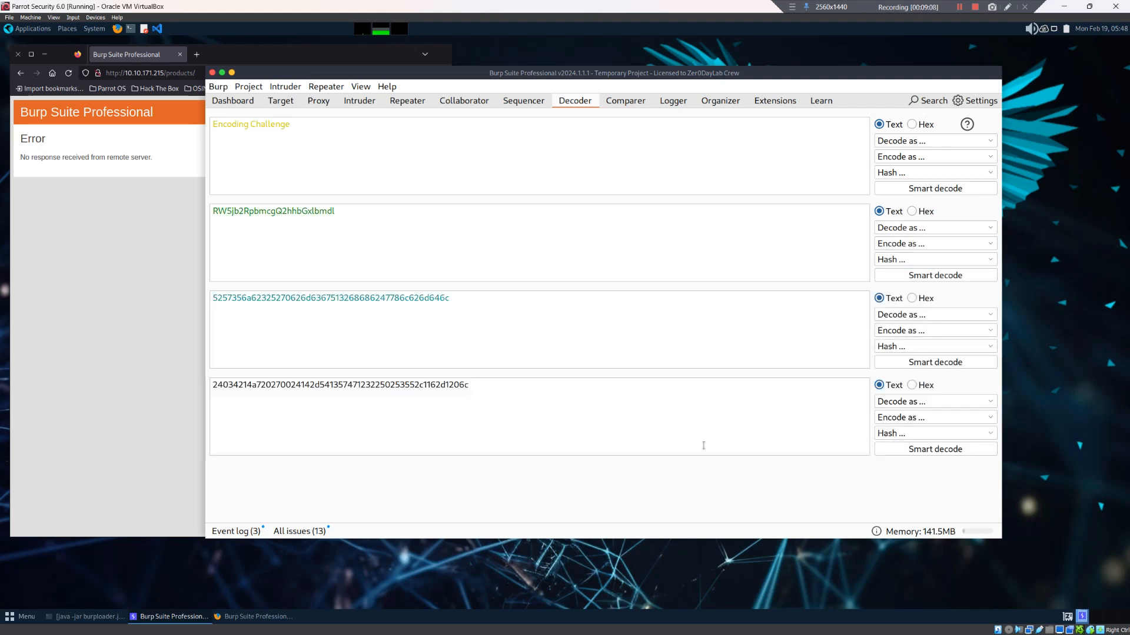
triple_click(553, 403)
key("ctrl+c")
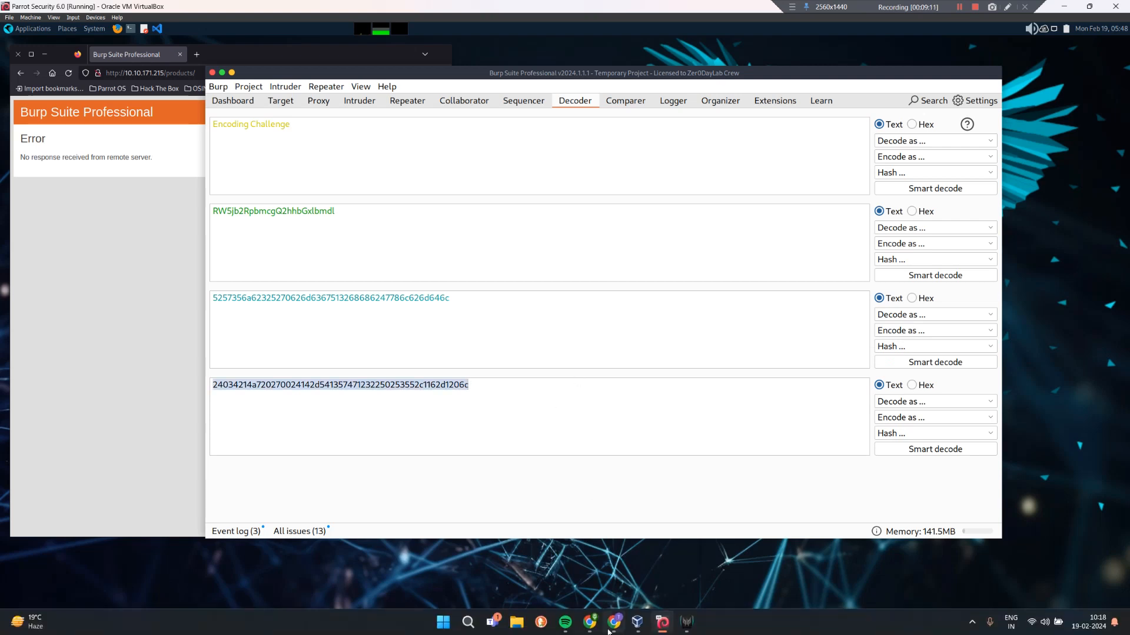
left_click(614, 623)
left_click(392, 269)
key("ctrl+v")
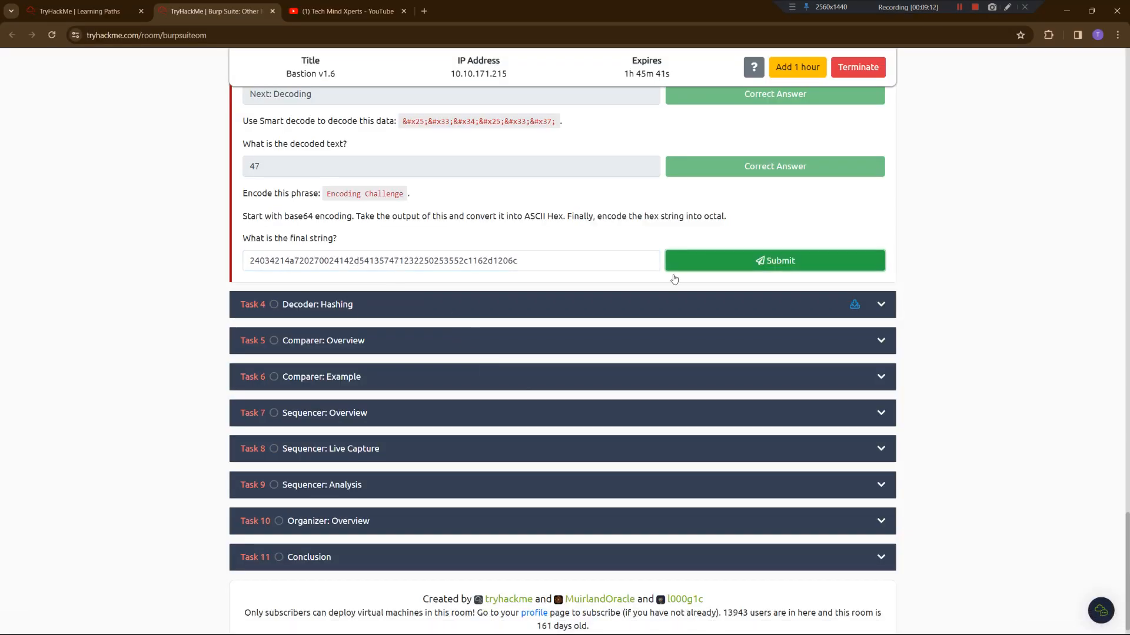
Submit the Task 3 final-string answer and start the task files download in Task 4, Decoder: Hashing
left_click(774, 260)
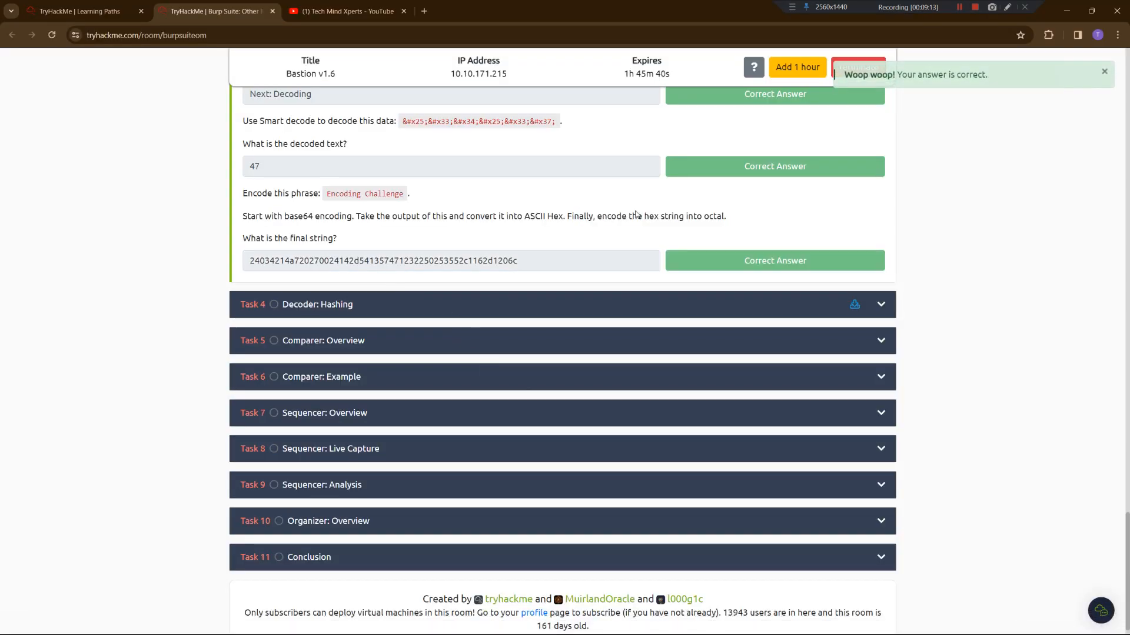
left_click(438, 301)
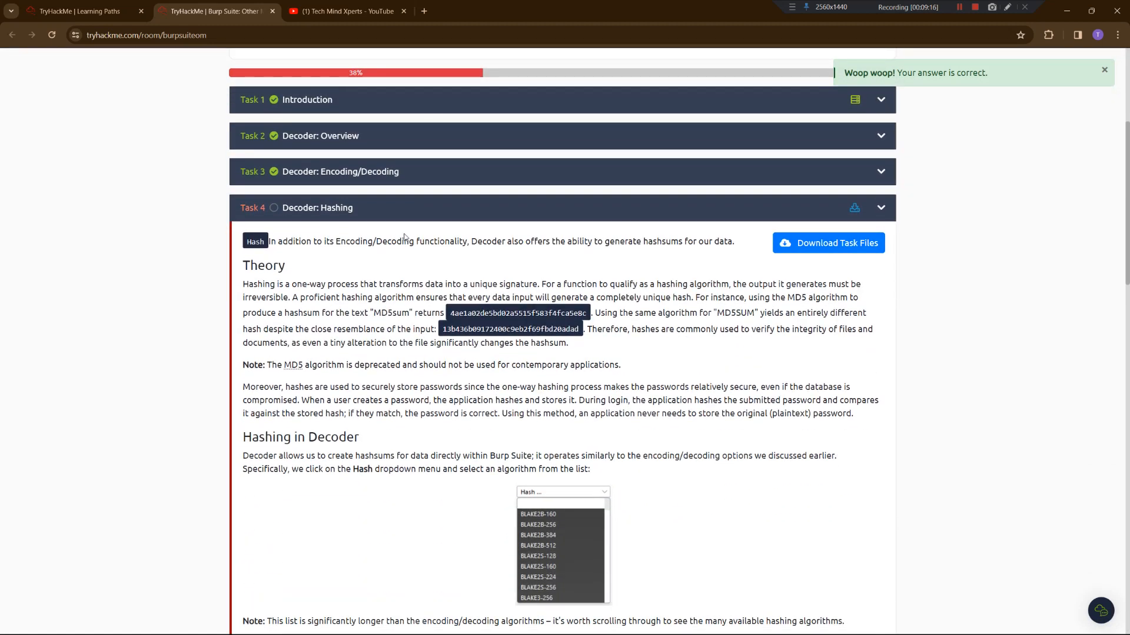
left_click(833, 242)
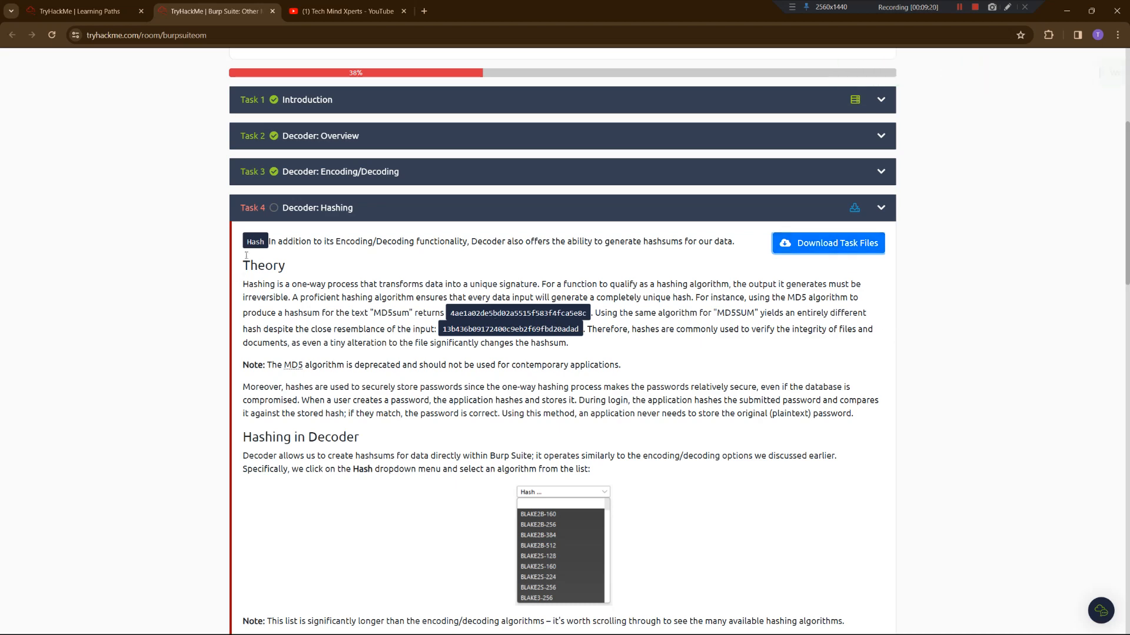
Read the Task 4 hashing theory and the Hashing in Decoder example through to the task's questions
left_click_drag(246, 255, 692, 256)
left_click_drag(310, 284, 498, 297)
scroll(442, 292, "down", 1)
scroll(442, 292, "down", 2)
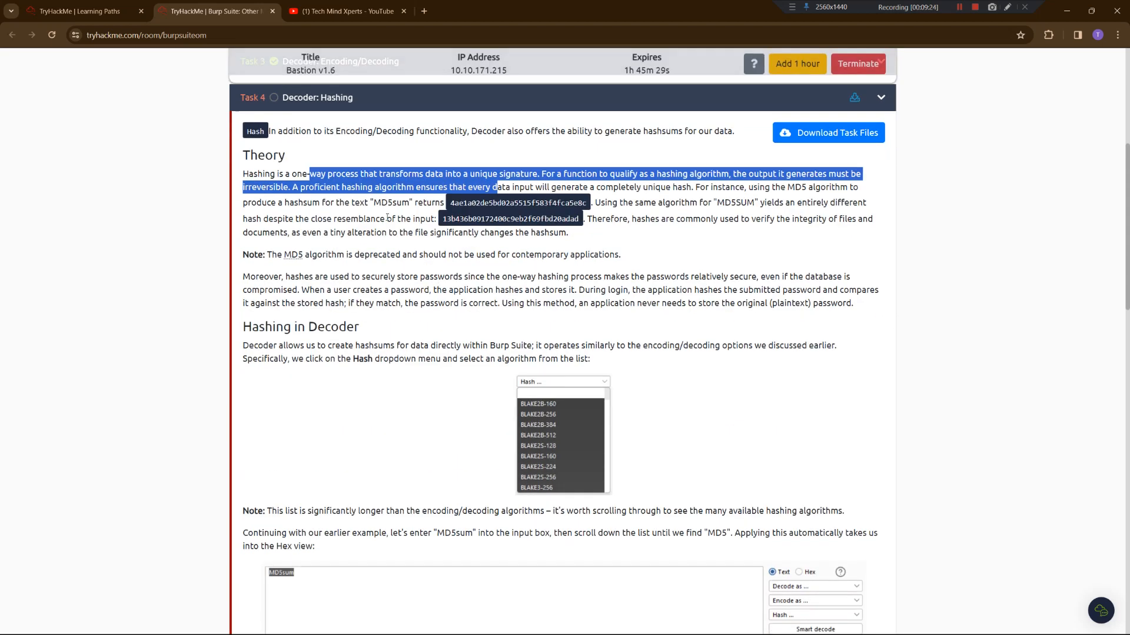
left_click(322, 170)
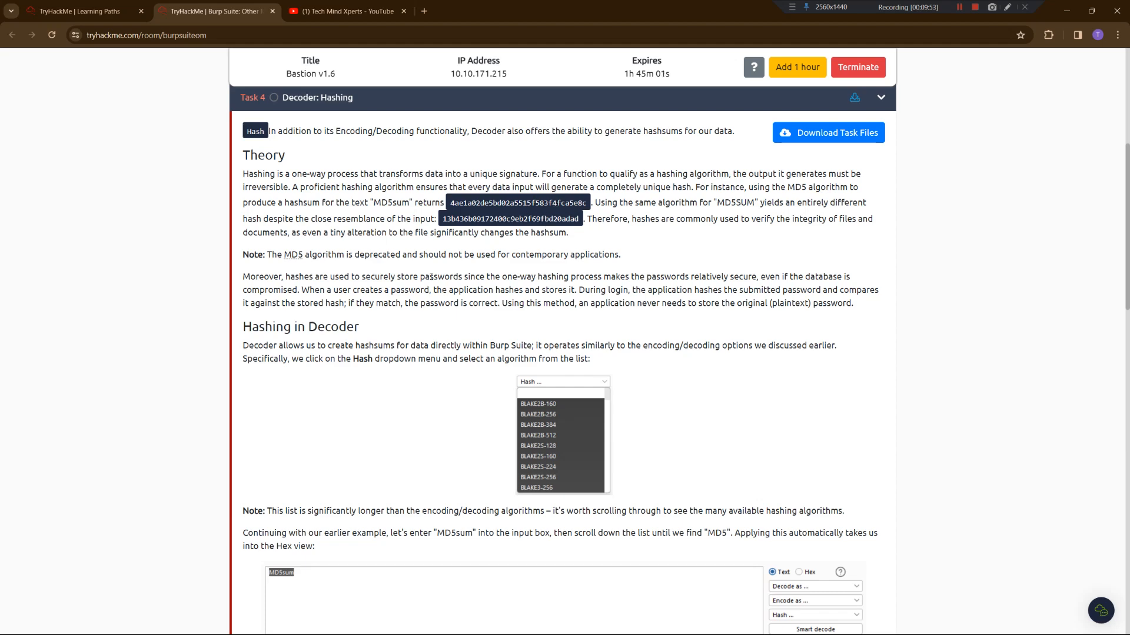
scroll(305, 277, "down", 3)
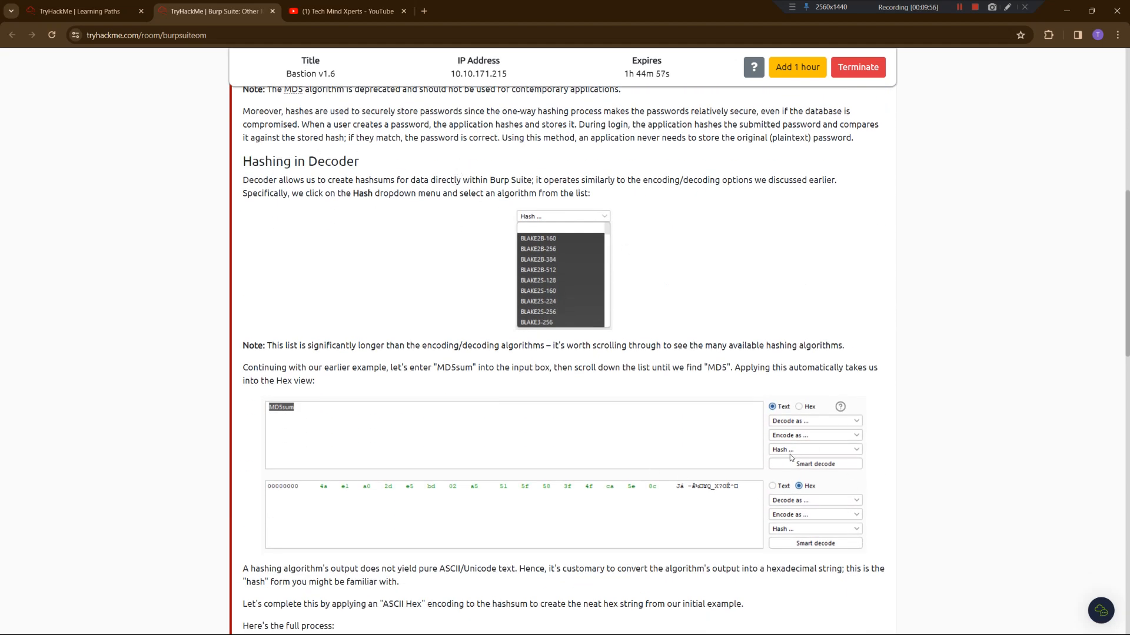
scroll(488, 348, "down", 5)
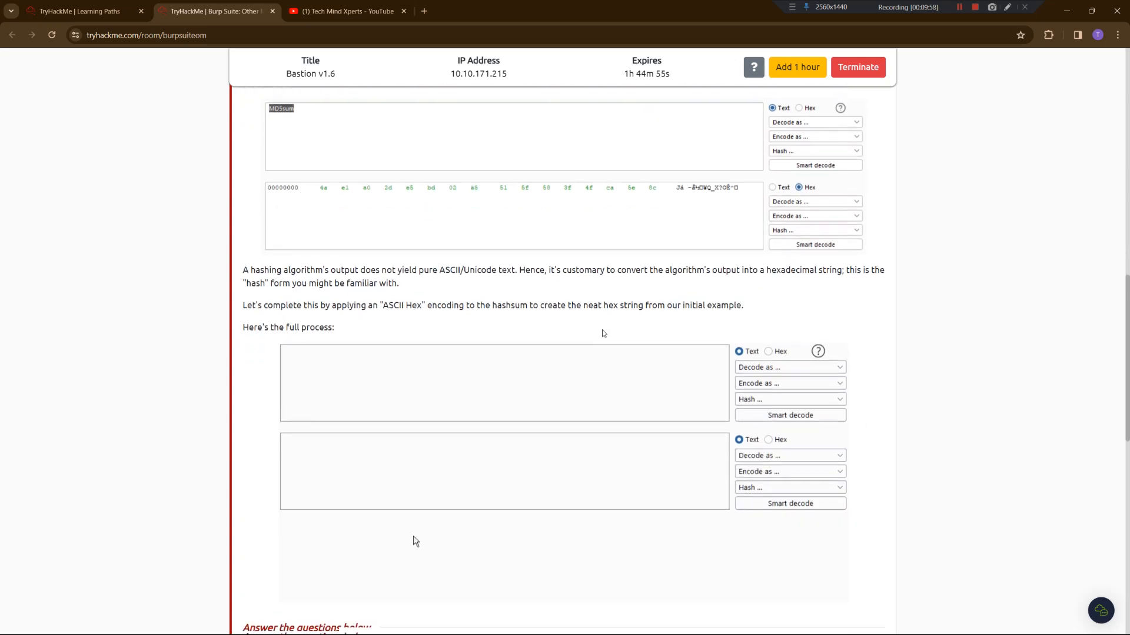
scroll(416, 541, "down", 8)
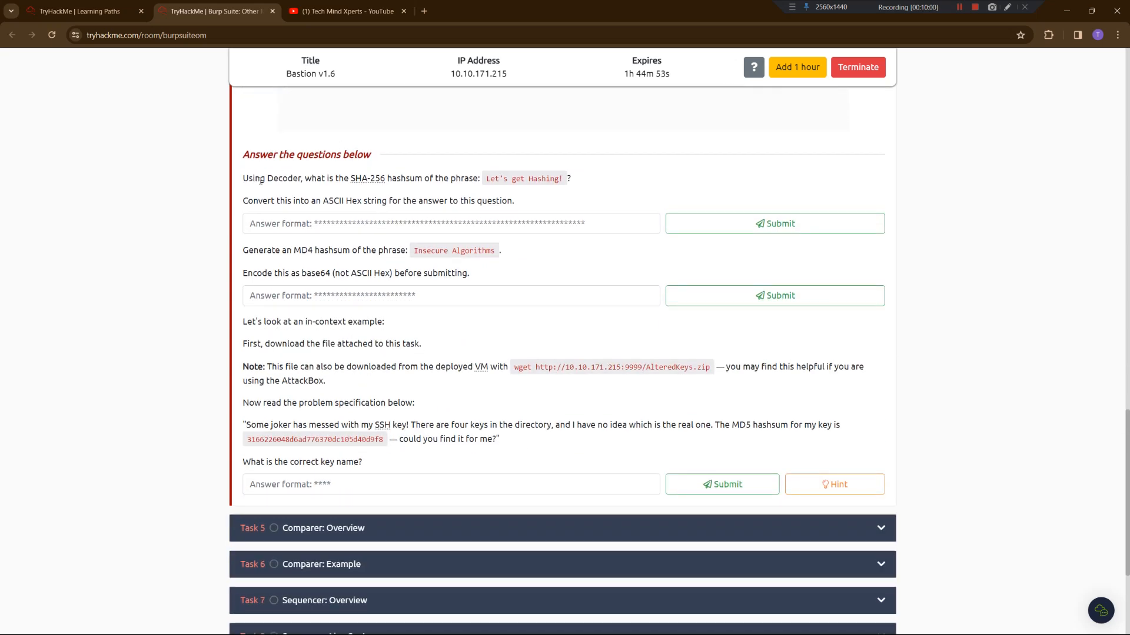
Copy the phrase "Let's get Hashing!" from the first Task 4 question into Decoder in the virtual machine, replacing its input text
left_click_drag(261, 182, 336, 181)
left_click_drag(406, 181, 566, 180)
key("alt+Tab")
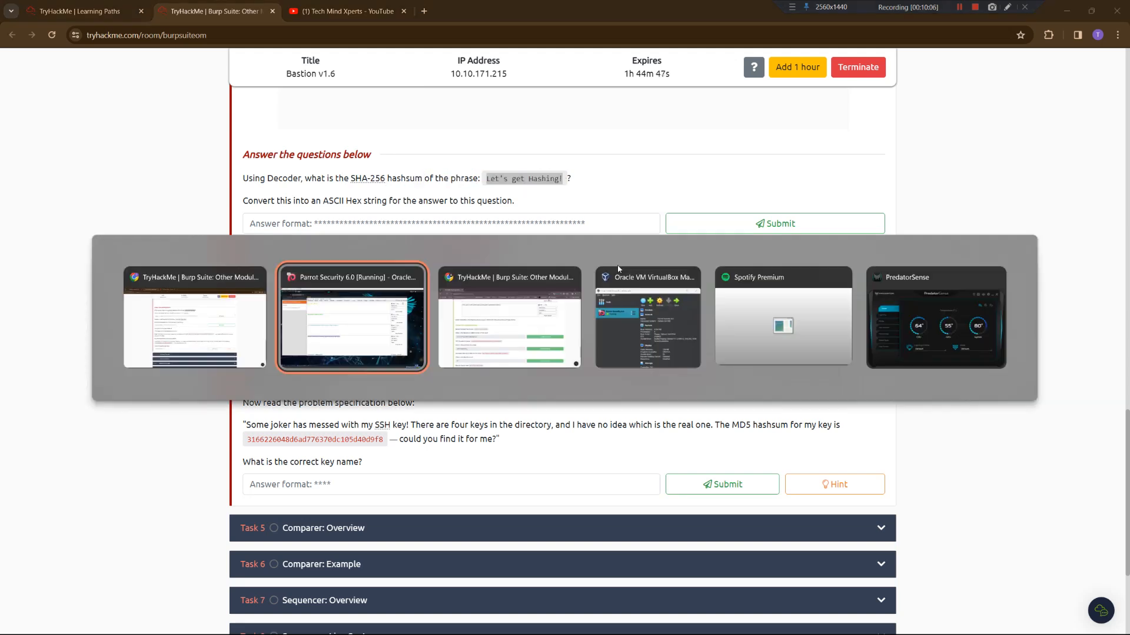
key("ctrl+a")
type("Let's get Hashing!")
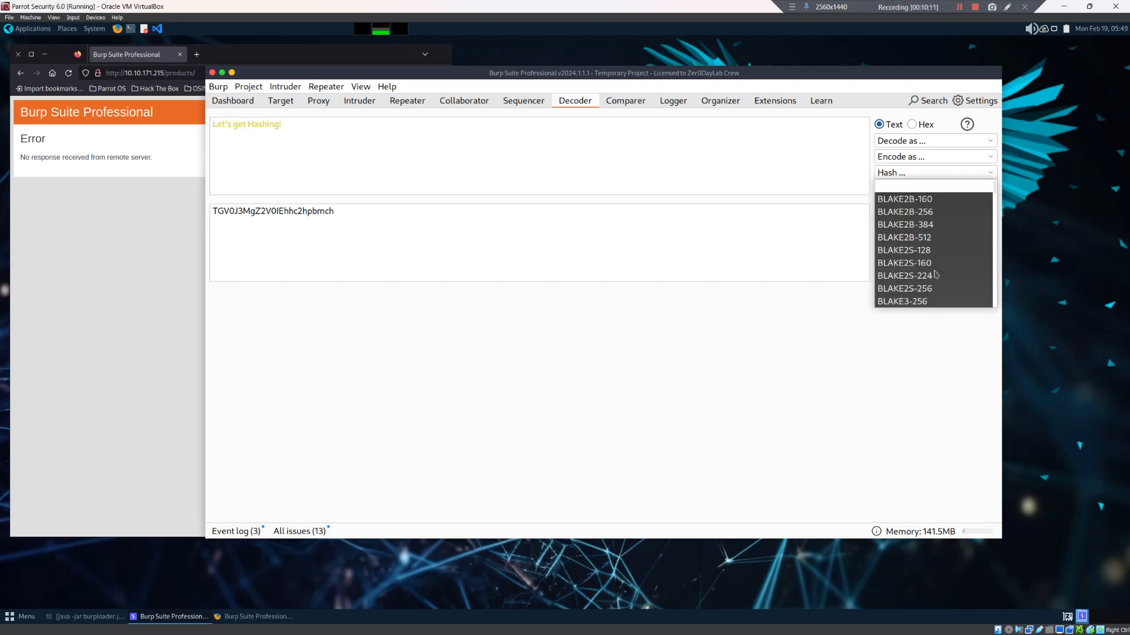
Hash the phrase "Let's get Hashing!" with SHA-256 and encode the hash as ASCII hex
scroll(934, 274, "down", 15)
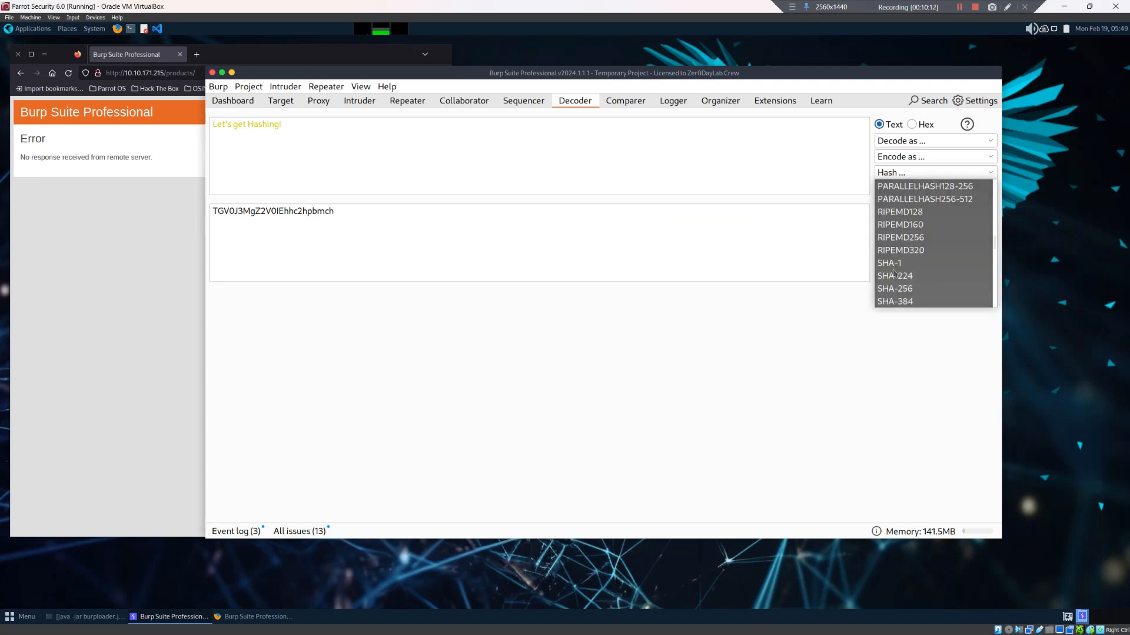
scroll(934, 263, "down", 1)
left_click(898, 251)
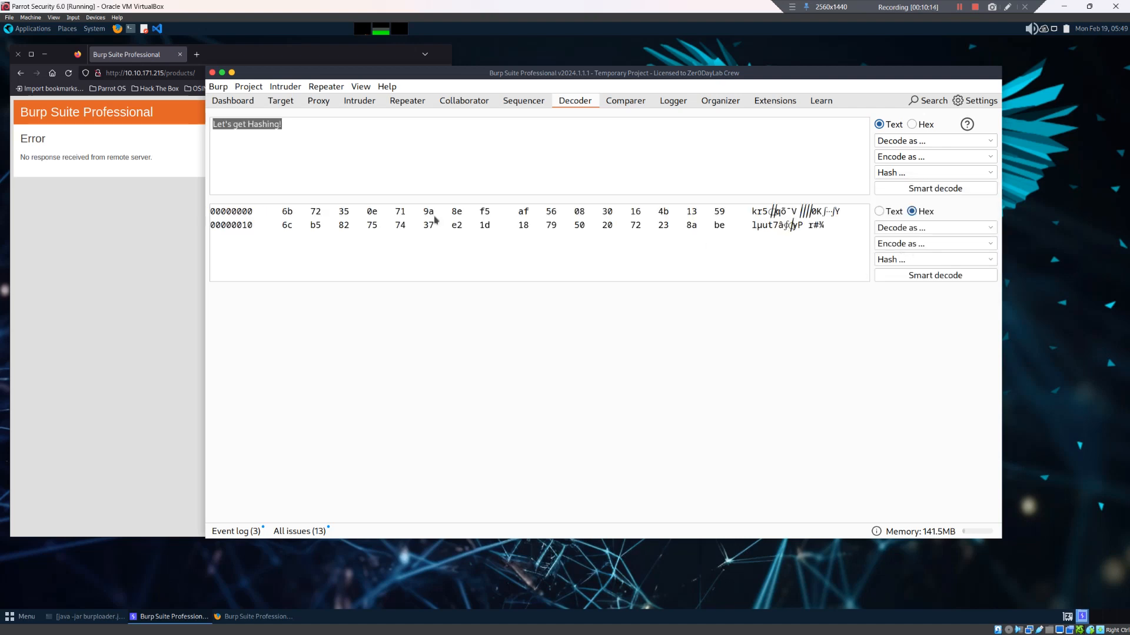
left_click(910, 246)
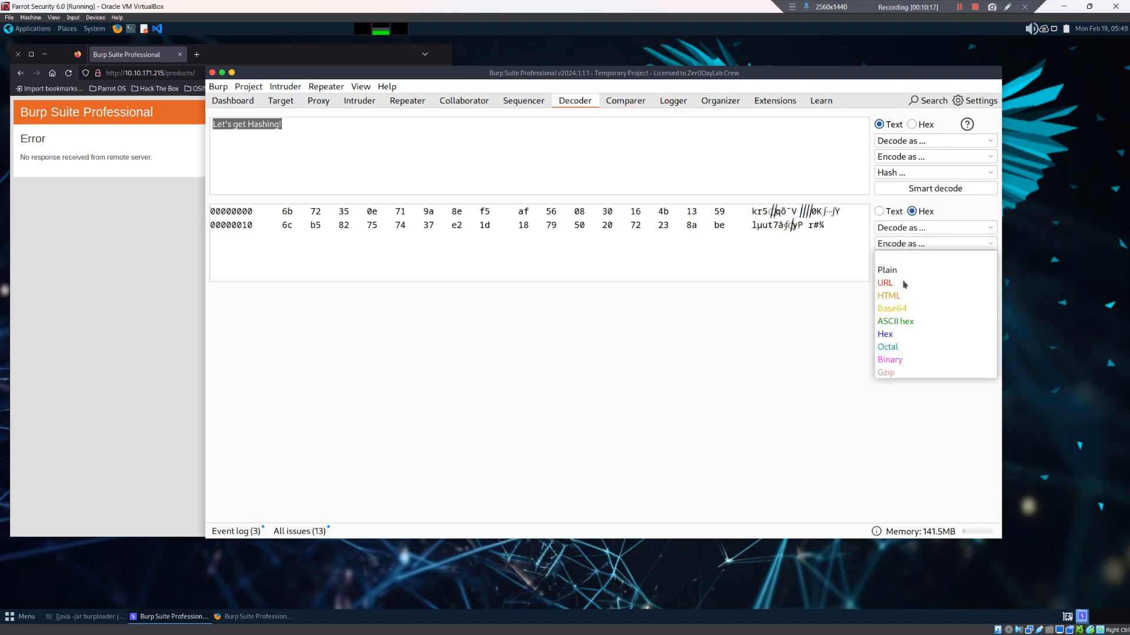
left_click(906, 321)
triple_click(580, 303)
key("ctrl+c")
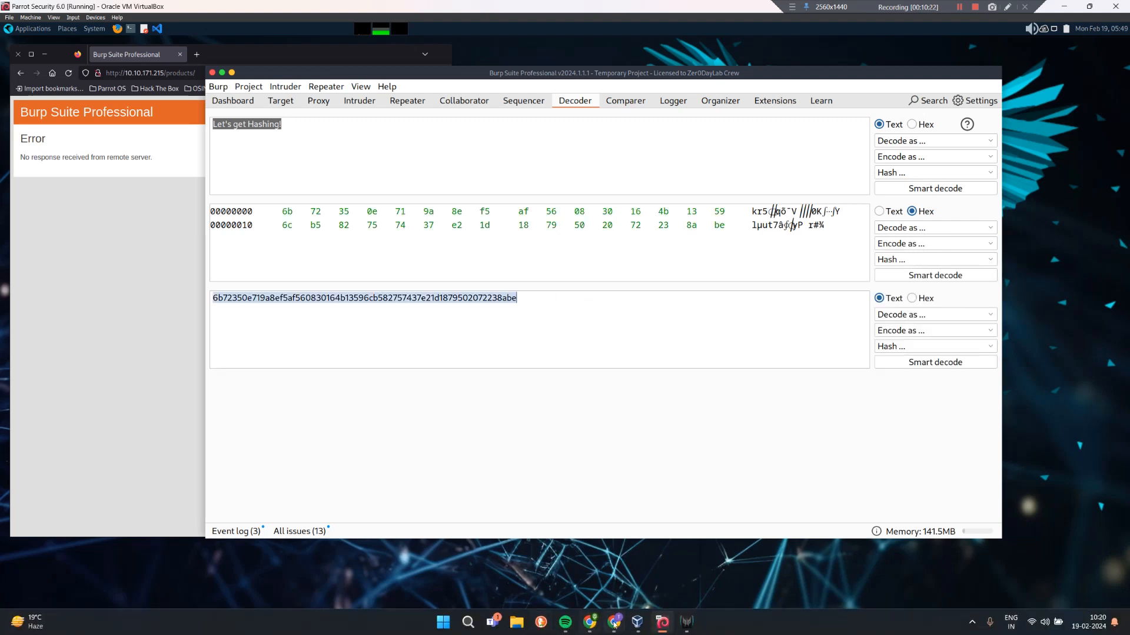
left_click(615, 621)
left_click(404, 218)
key("ctrl+v")
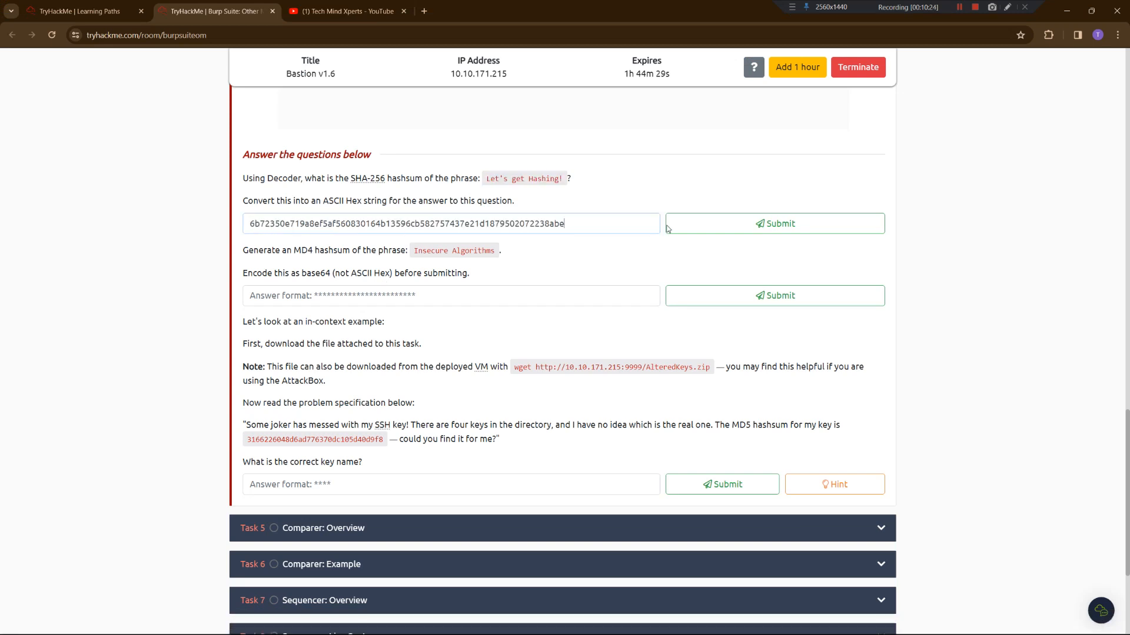
left_click(704, 223)
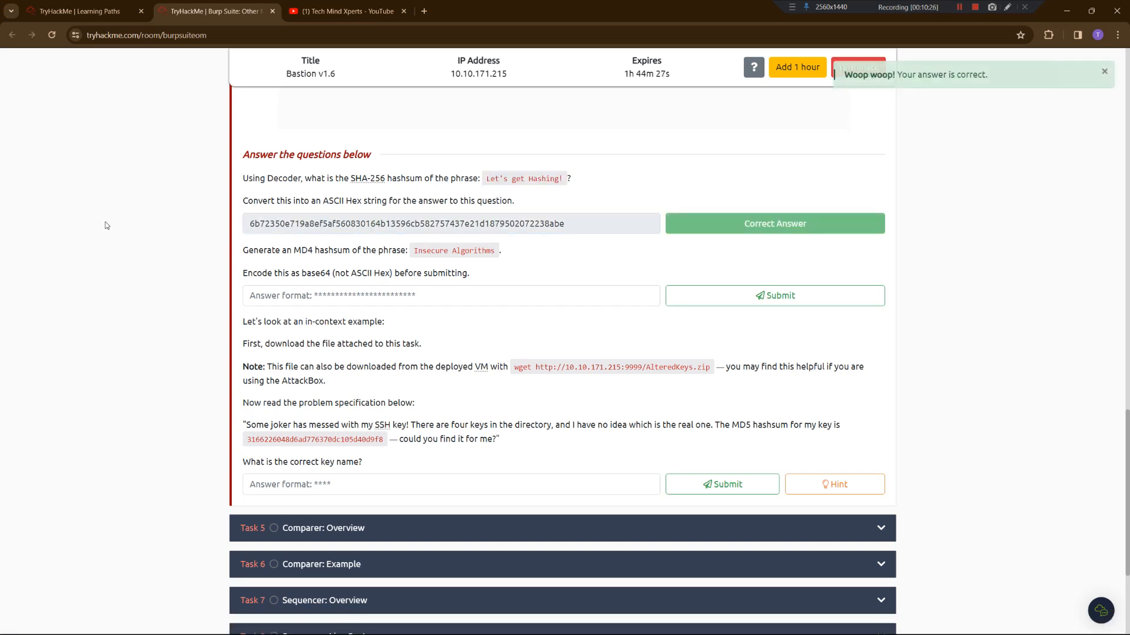
Copy the phrase "Insecure Algorithms" from the MD4 question into Decoder in the virtual machine, replacing its input text
left_click_drag(245, 252, 497, 255)
key("ctrl+c")
left_click(384, 250)
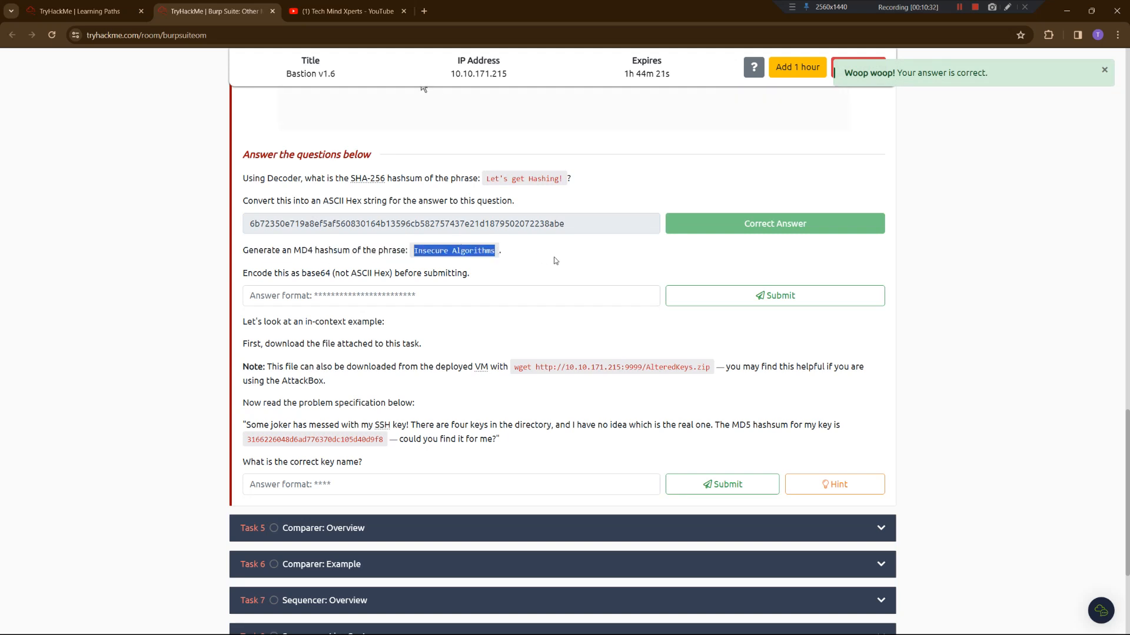
scroll(354, 204, "down", 2)
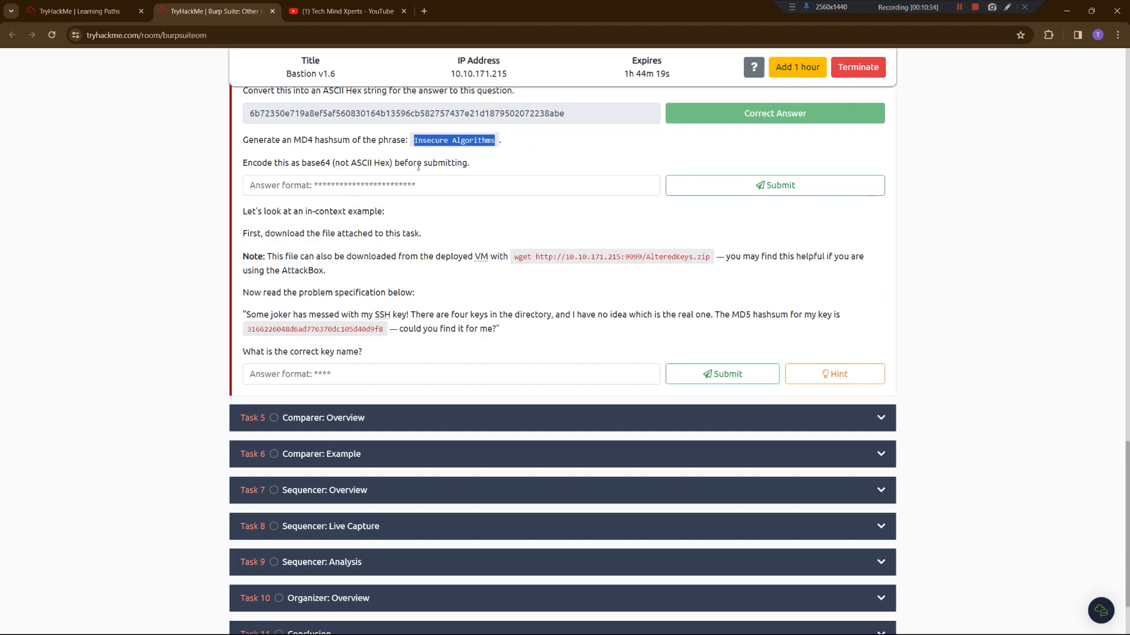
key("alt+Tab")
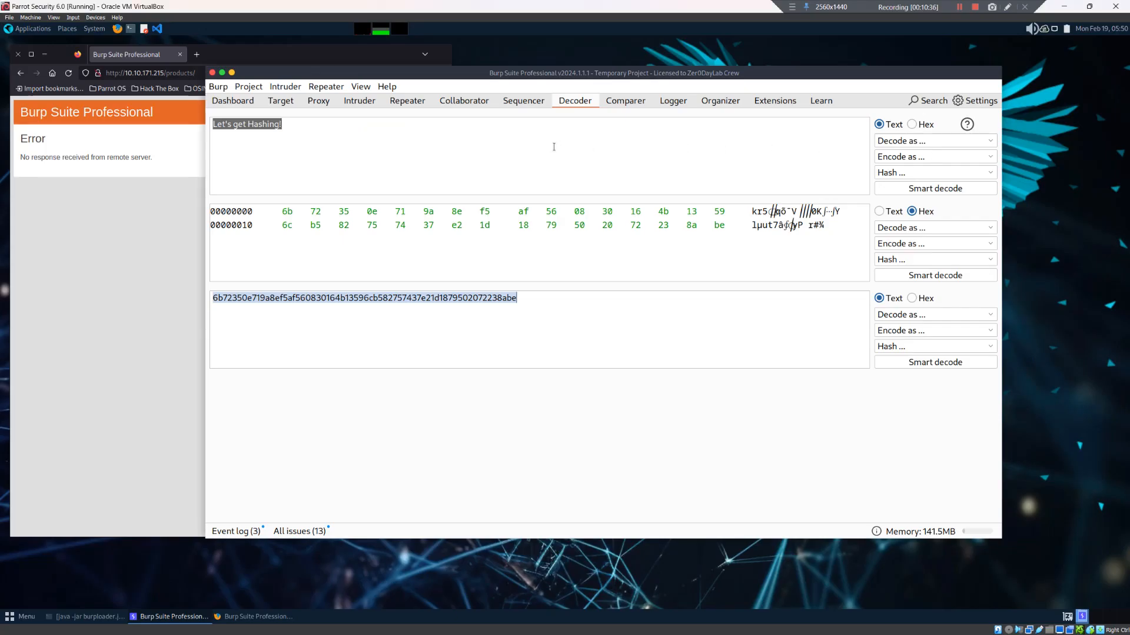
left_click(655, 160)
key("ctrl+a")
key("ctrl+v")
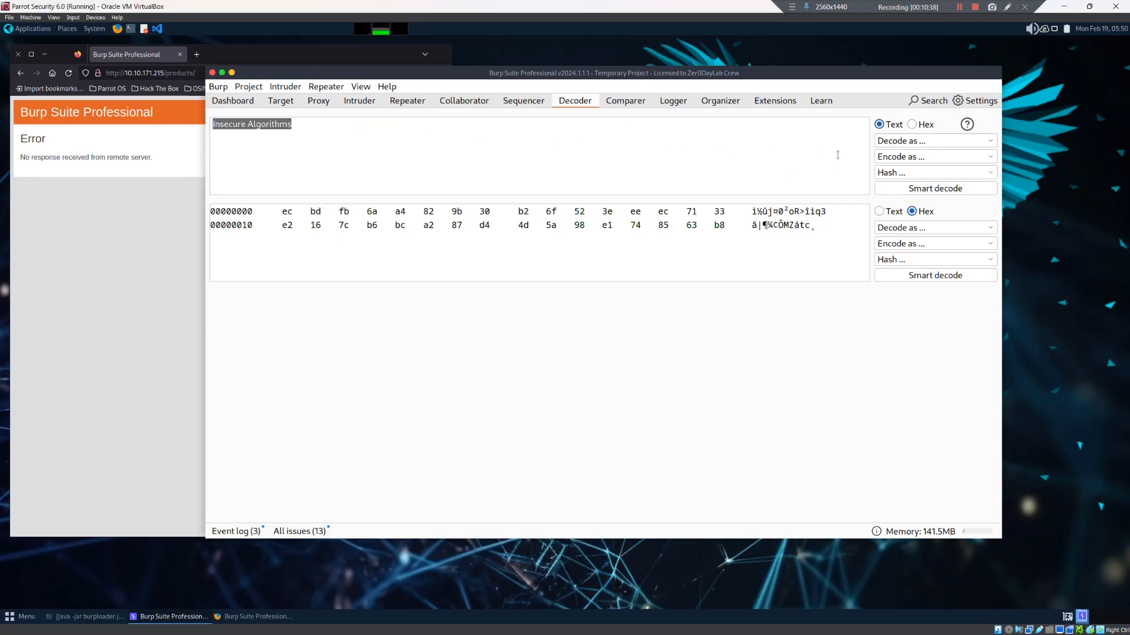
Hash the phrase "Insecure Algorithms" with MD4 and encode the hash as Base64
left_click(904, 174)
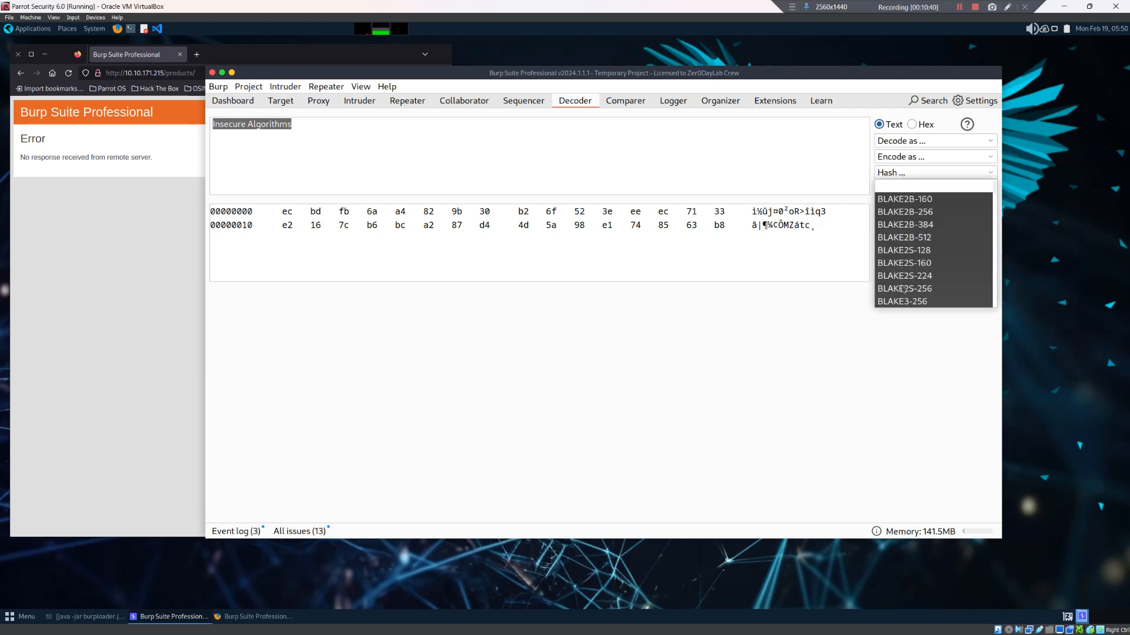
scroll(903, 289, "down", 5)
left_click(891, 224)
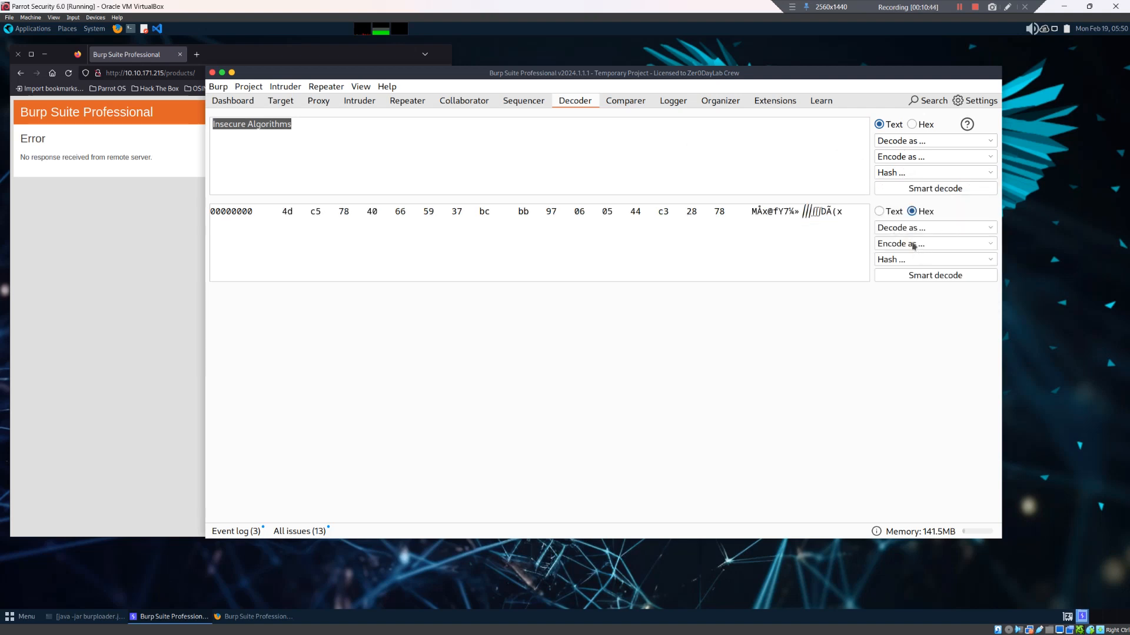
left_click(913, 244)
left_click(891, 309)
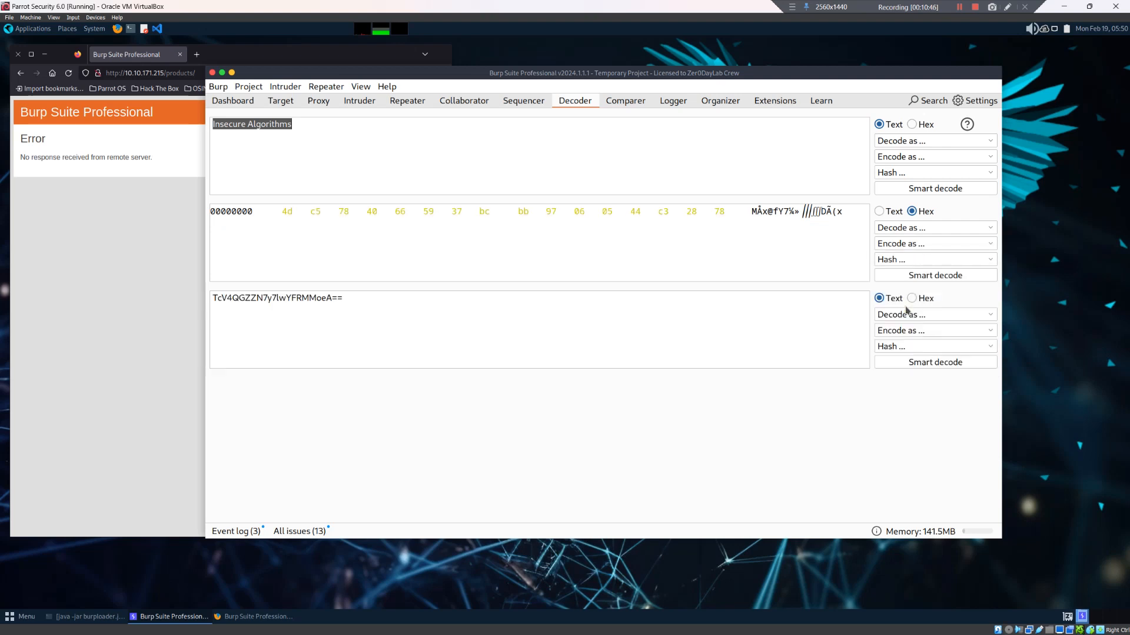
Copy the Base64 string TcV4QGZZN7y7lwYFRMMoeA== and submit it in the TryHackMe room in Chrome as the MD4 answer
triple_click(476, 309)
key("ctrl+c")
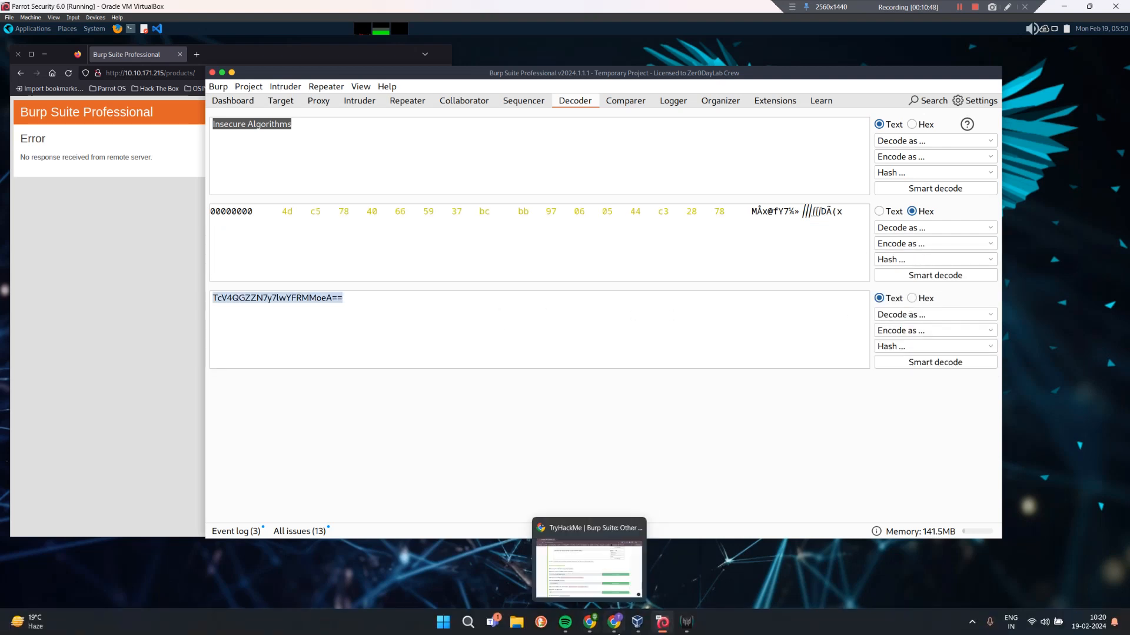
left_click(590, 628)
left_click(363, 188)
key("ctrl+v")
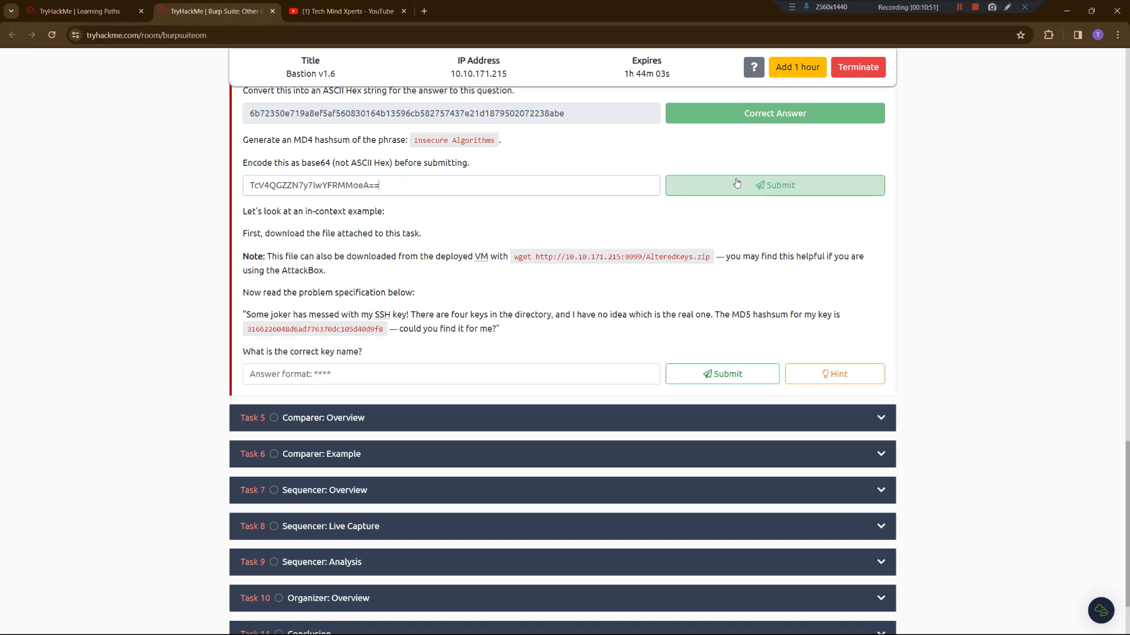
left_click(736, 183)
scroll(258, 271, "down", 1)
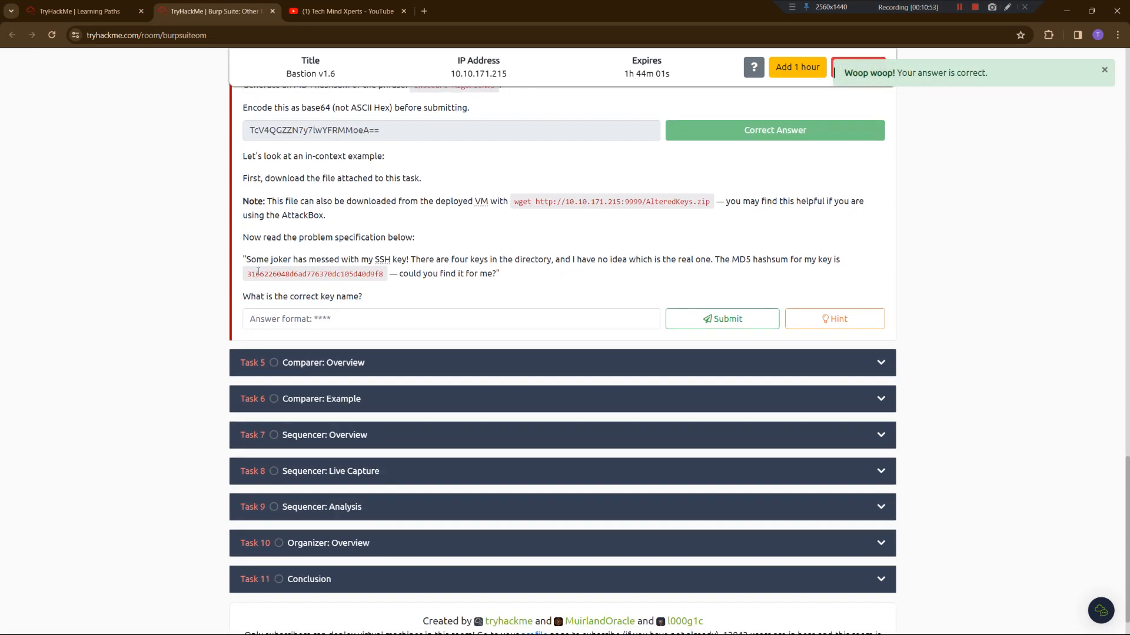
left_click_drag(514, 202, 711, 202)
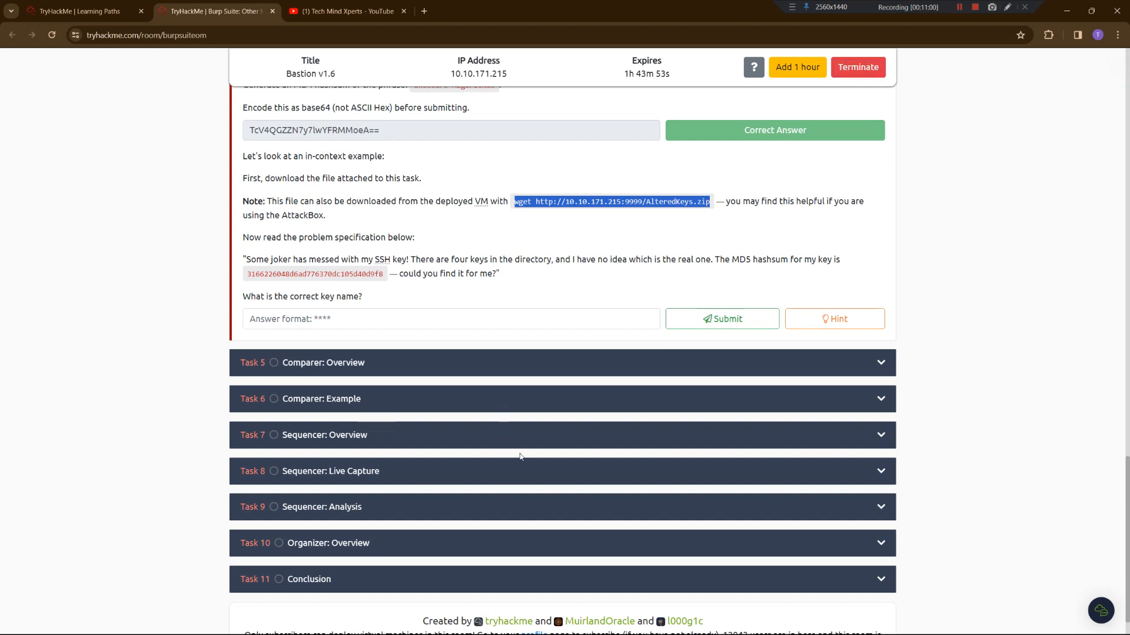
mouse_move(663, 631)
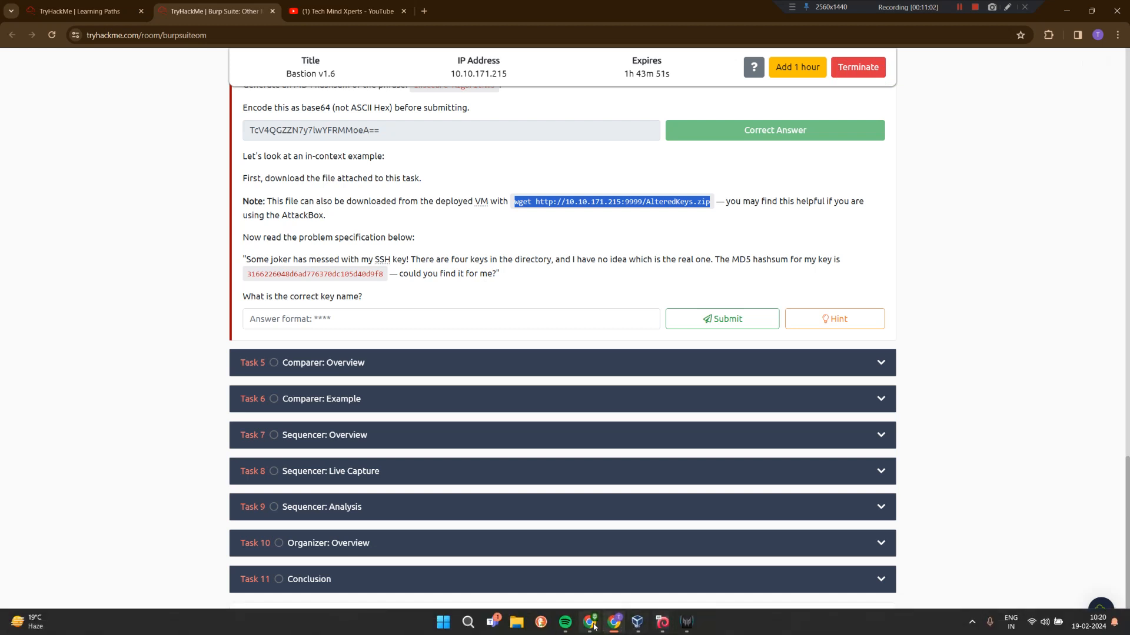
left_click(664, 628)
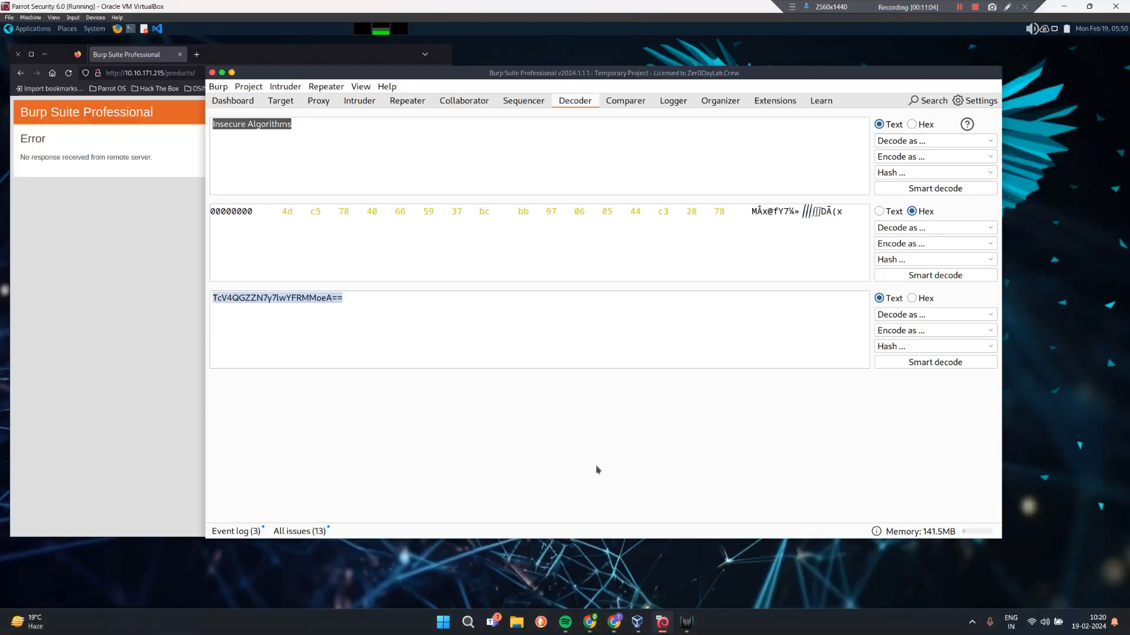
Open the testi desktop folder and download AlteredKeys.zip into it by running the copied wget command in a terminal, allowing the connection in OpenSnitch
left_click(133, 233)
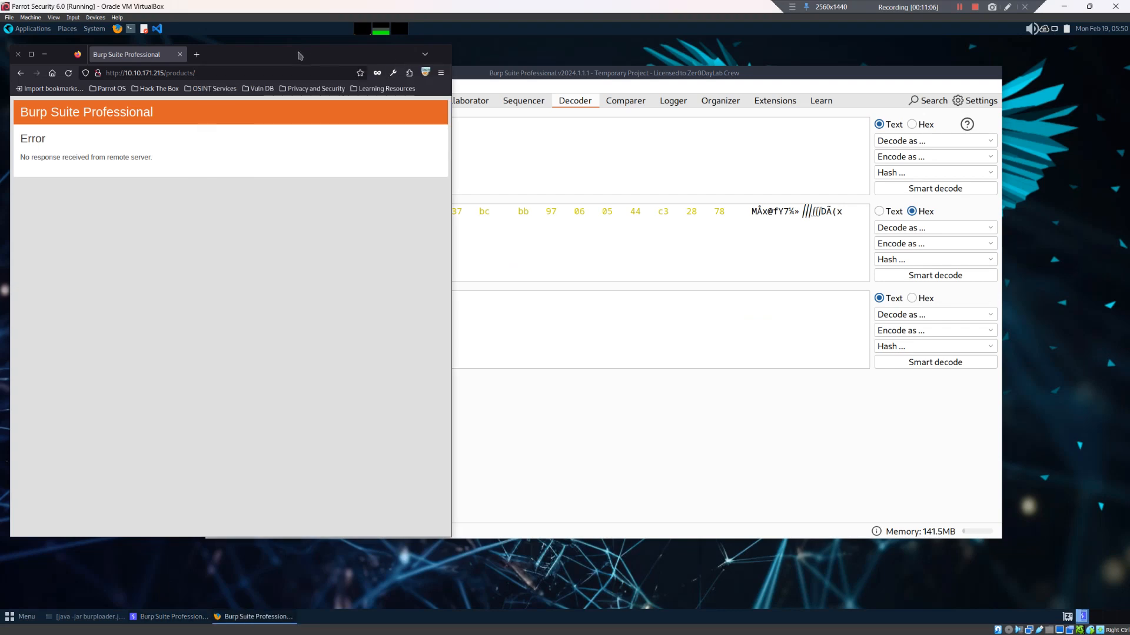
left_click_drag(76, 56, 514, 111)
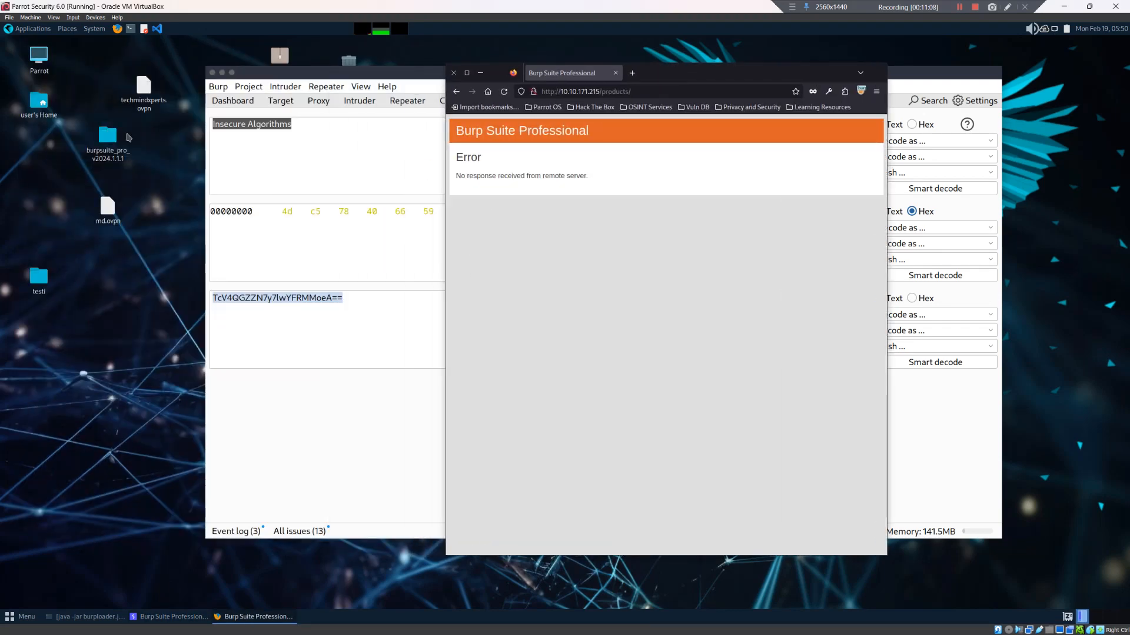
left_click_drag(381, 92, 397, 121)
double_click(41, 277)
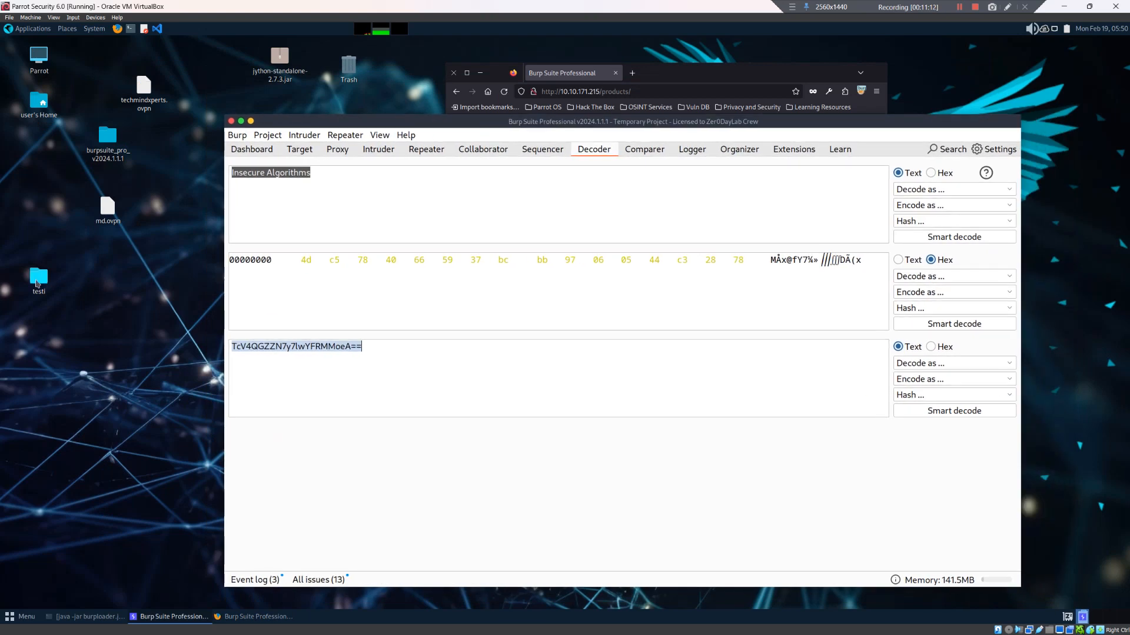
key("ctrl+a")
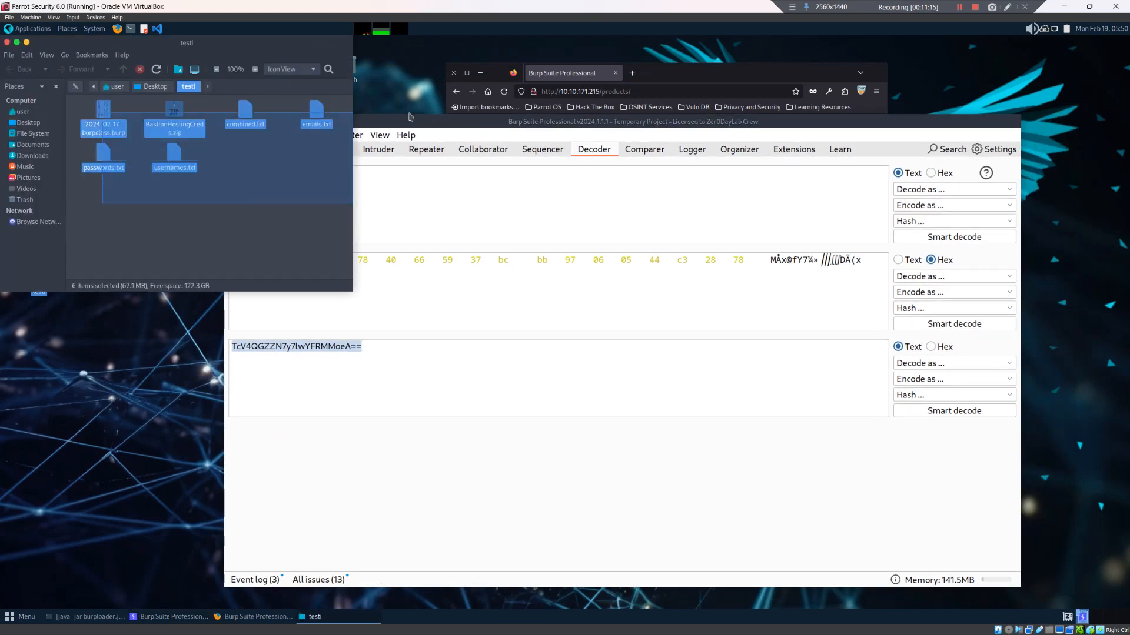
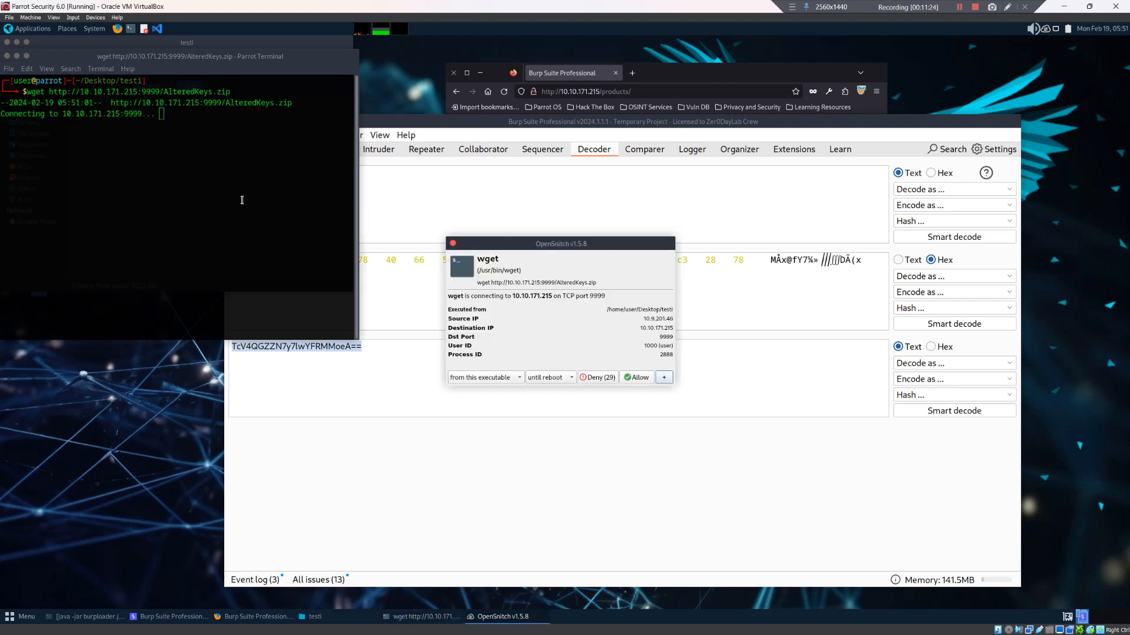
left_click(645, 380)
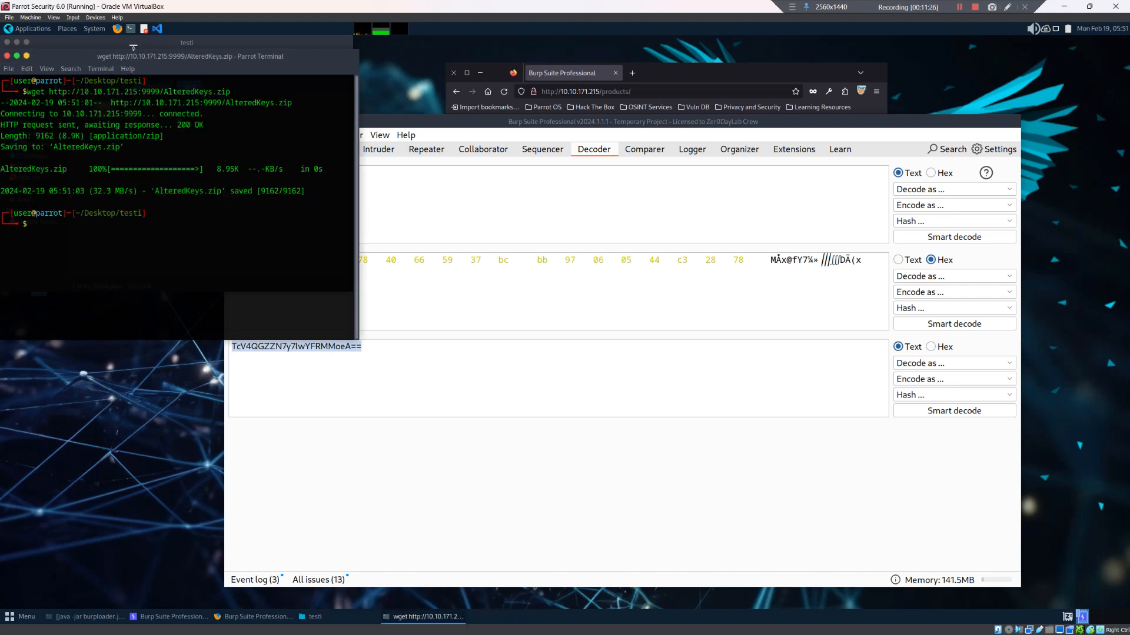
Close the terminal, open AlteredKeys.zip in the testi folder and extract its keys folder there, closing the archive window
left_click_drag(147, 57, 314, 71)
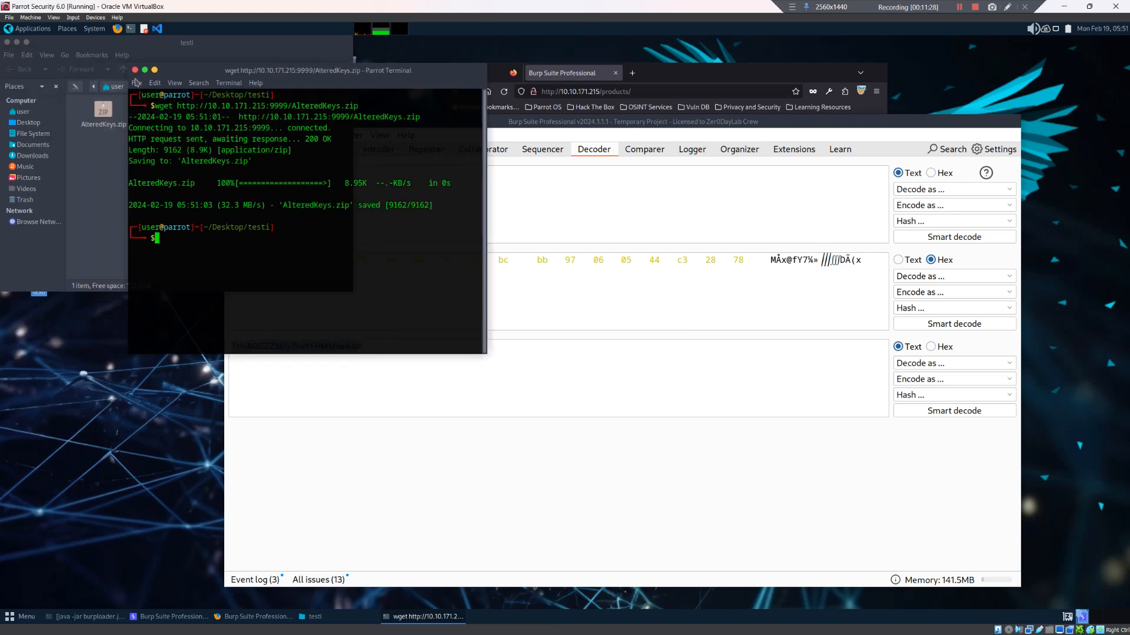
left_click(135, 70)
double_click(103, 114)
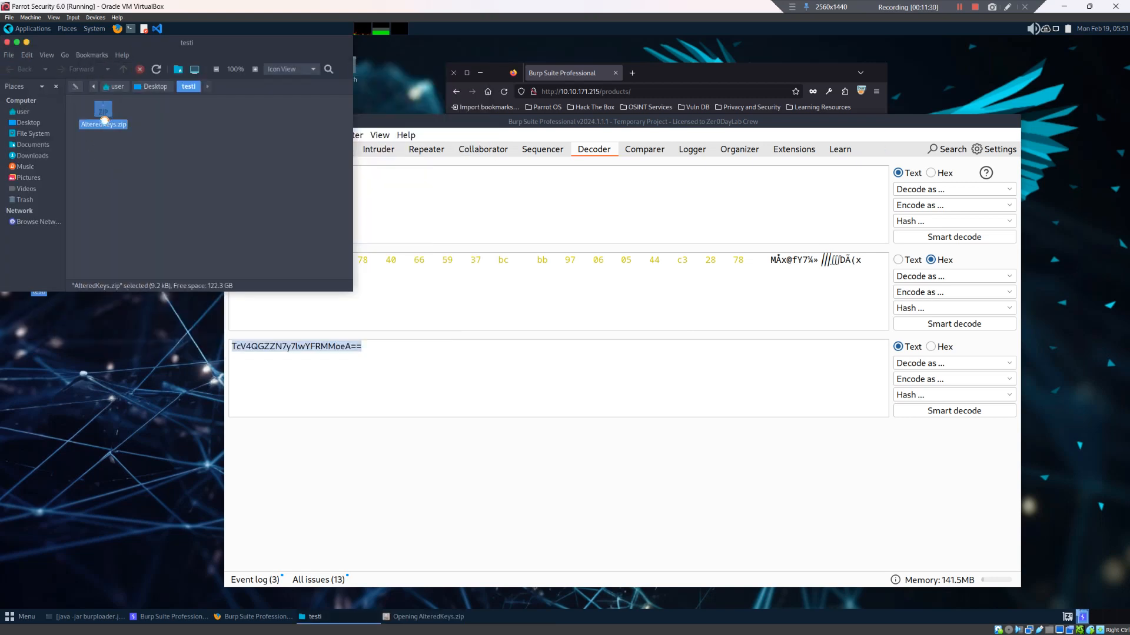
left_click_drag(117, 131, 247, 165)
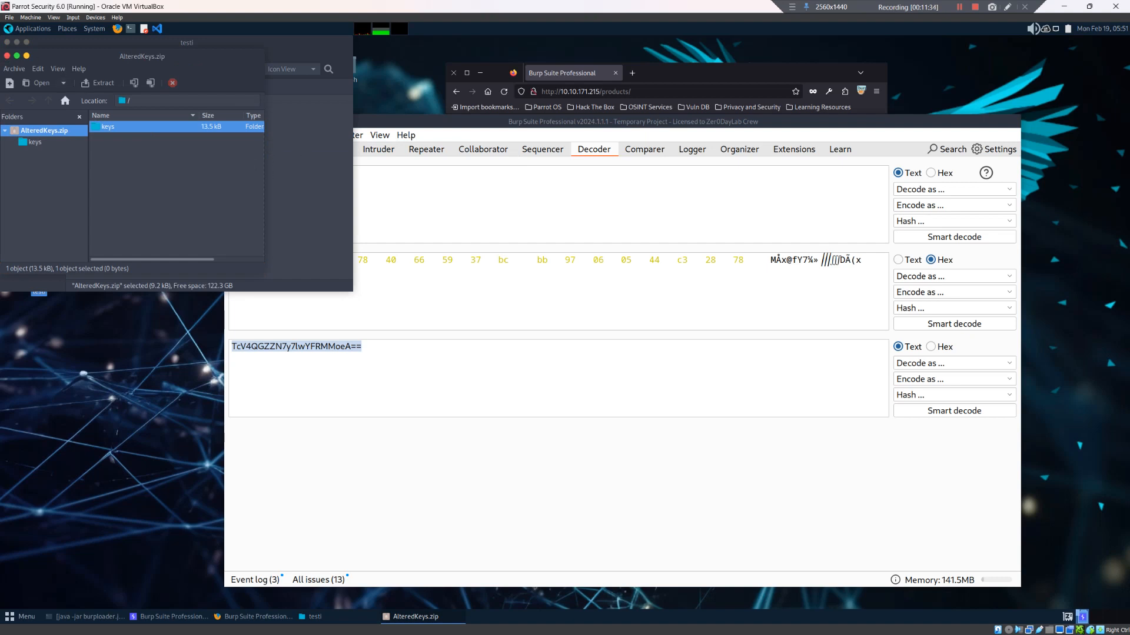
left_click(7, 57)
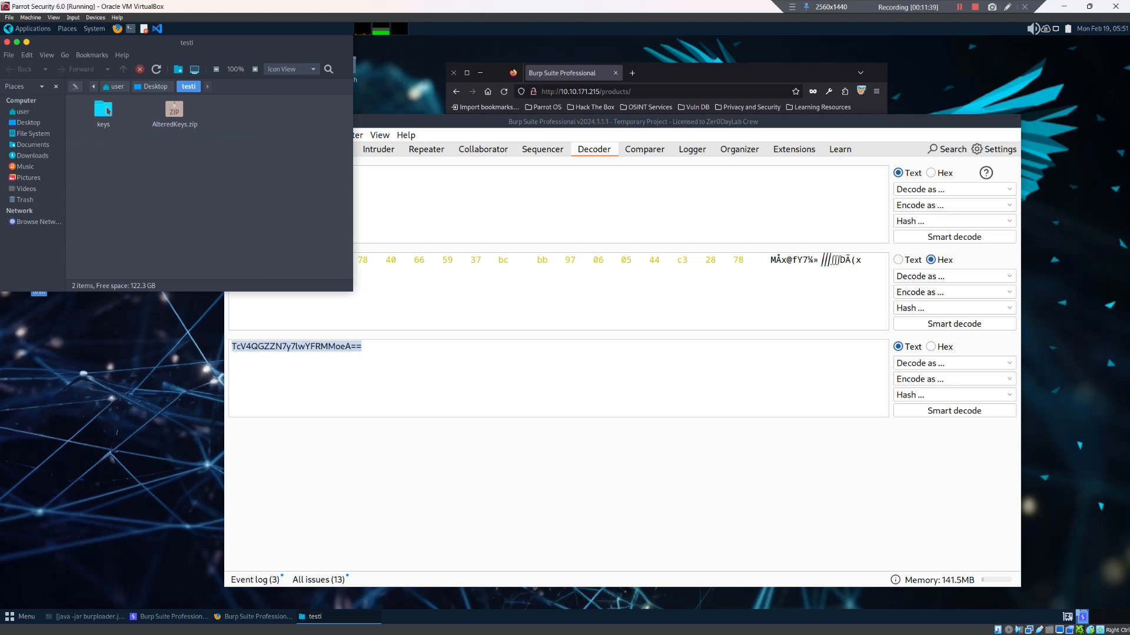
Open the extracted keys folder and start a terminal in that directory
double_click(106, 111)
right_click(238, 203)
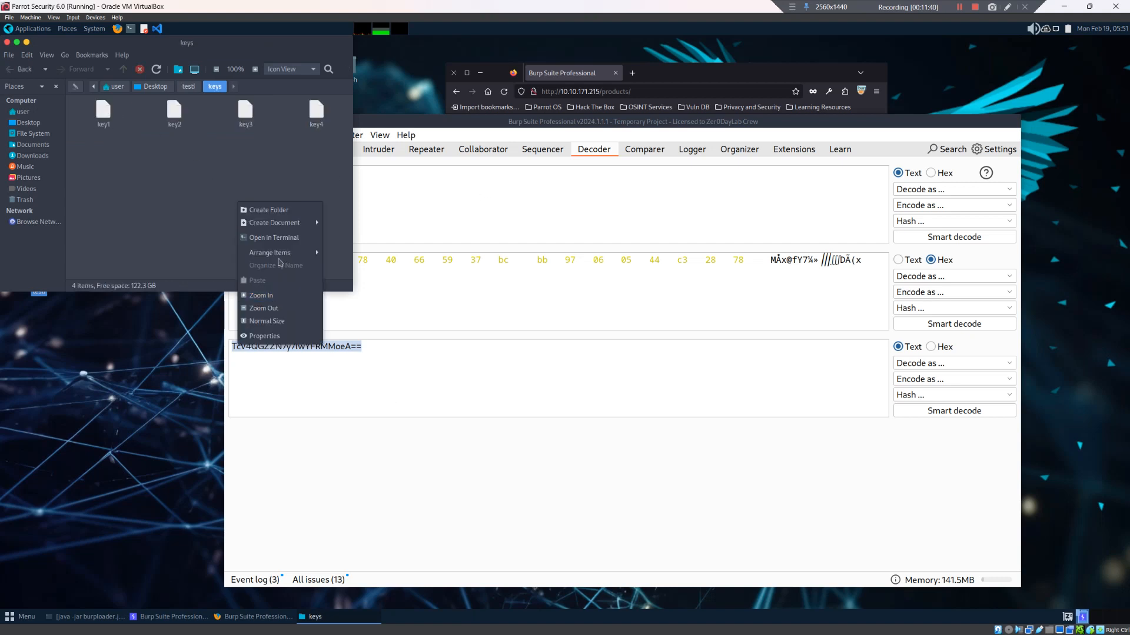
left_click(272, 237)
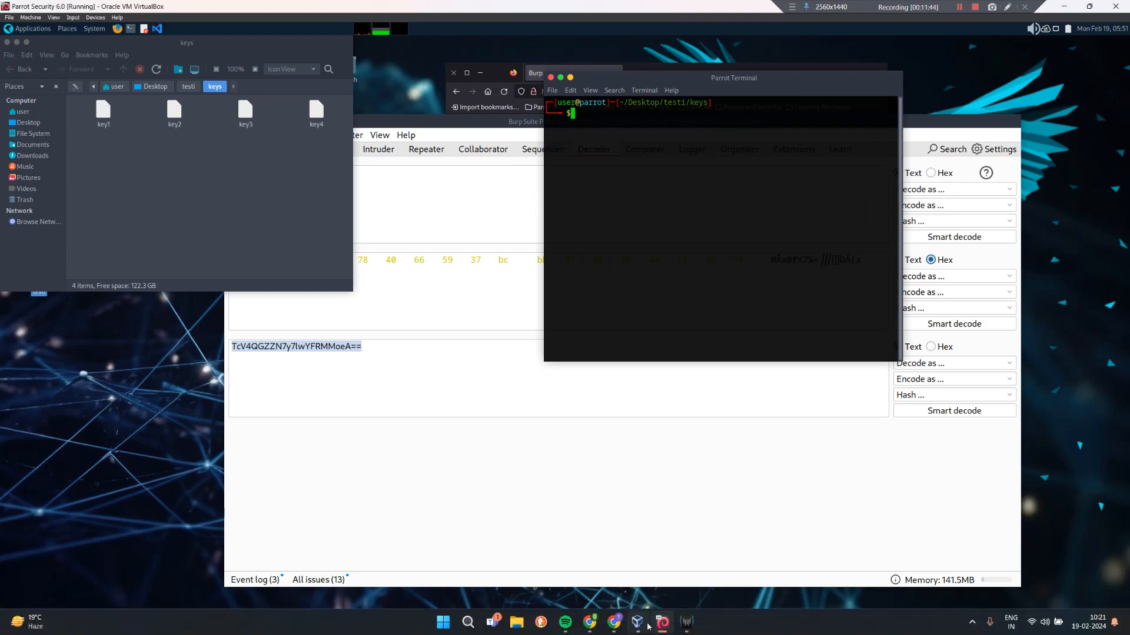
Switch to the TryHackMe room in Chrome and examine the Task 4 problem specification, highlighting the MD5 hashsum of the real SSH key
left_click(614, 622)
scroll(347, 154, "down", 1)
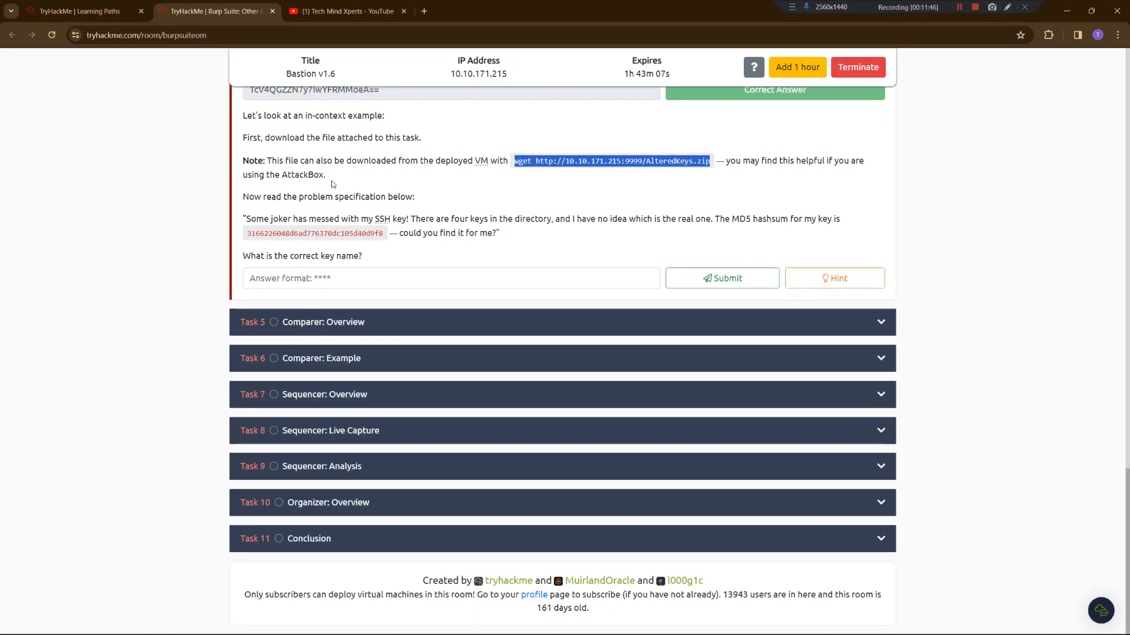
left_click_drag(332, 183, 434, 161)
left_click(529, 161)
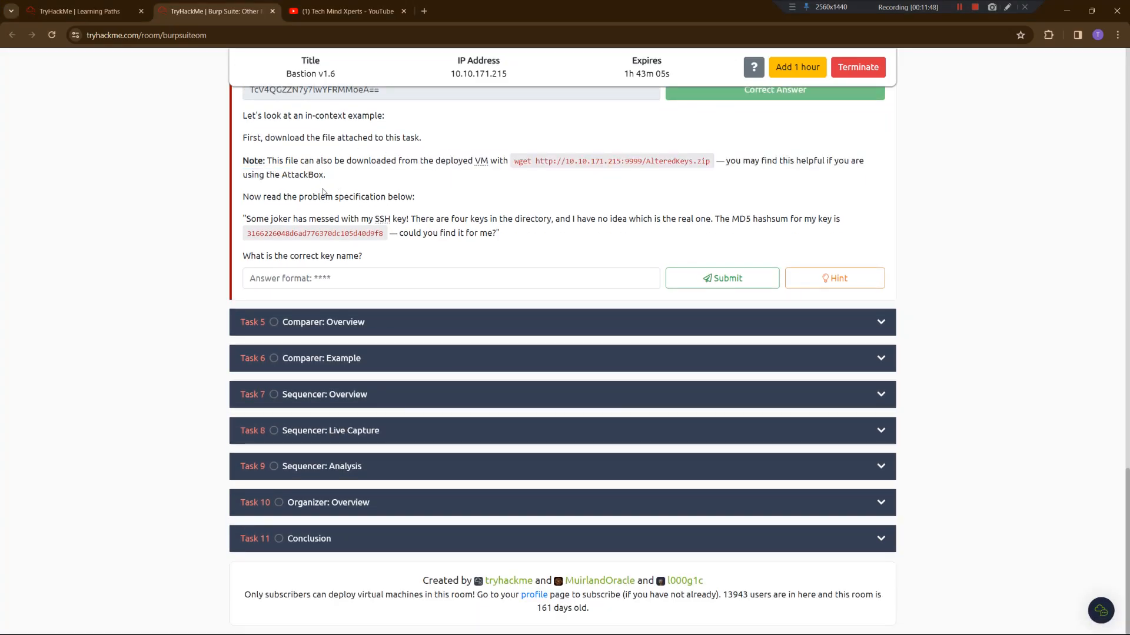
left_click_drag(428, 200, 569, 234)
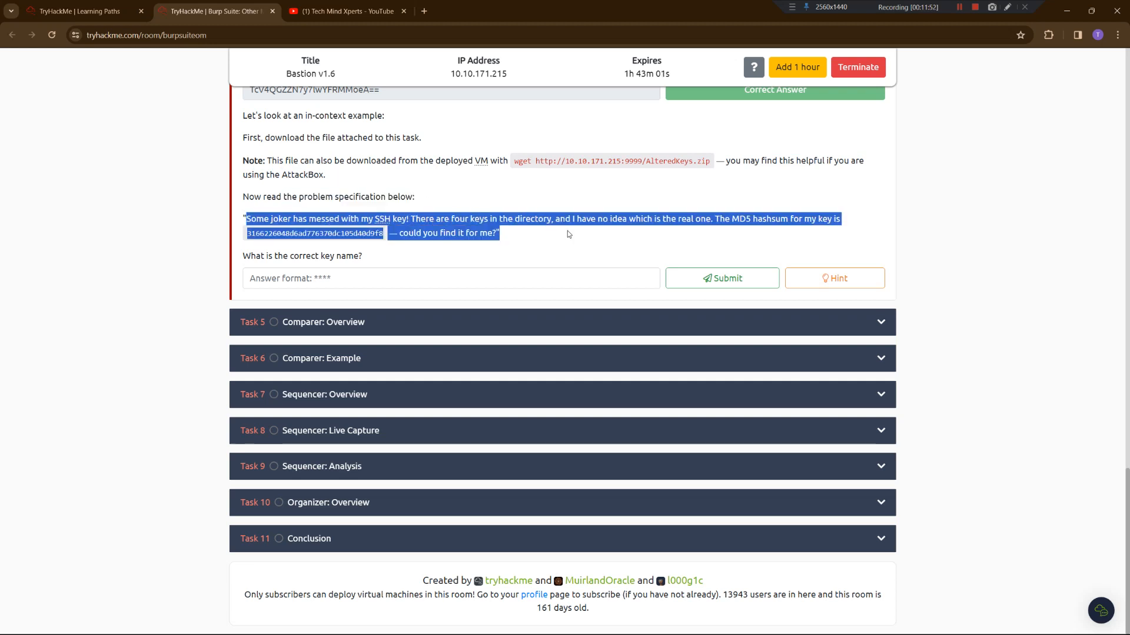
left_click_drag(721, 232, 831, 221)
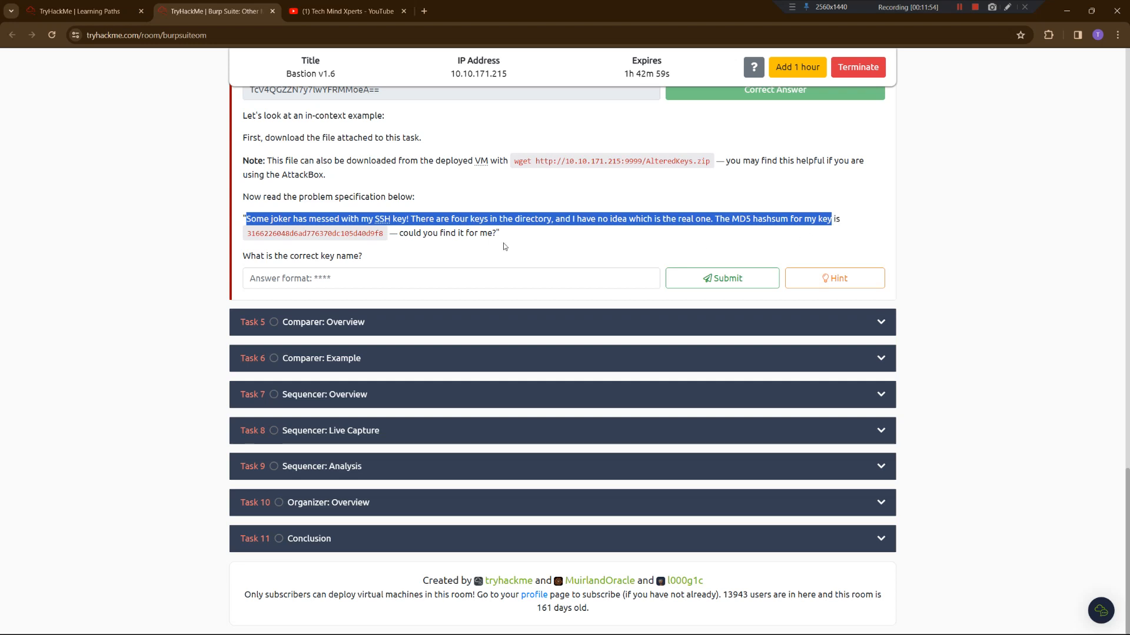
left_click(788, 227)
left_click_drag(732, 223, 843, 217)
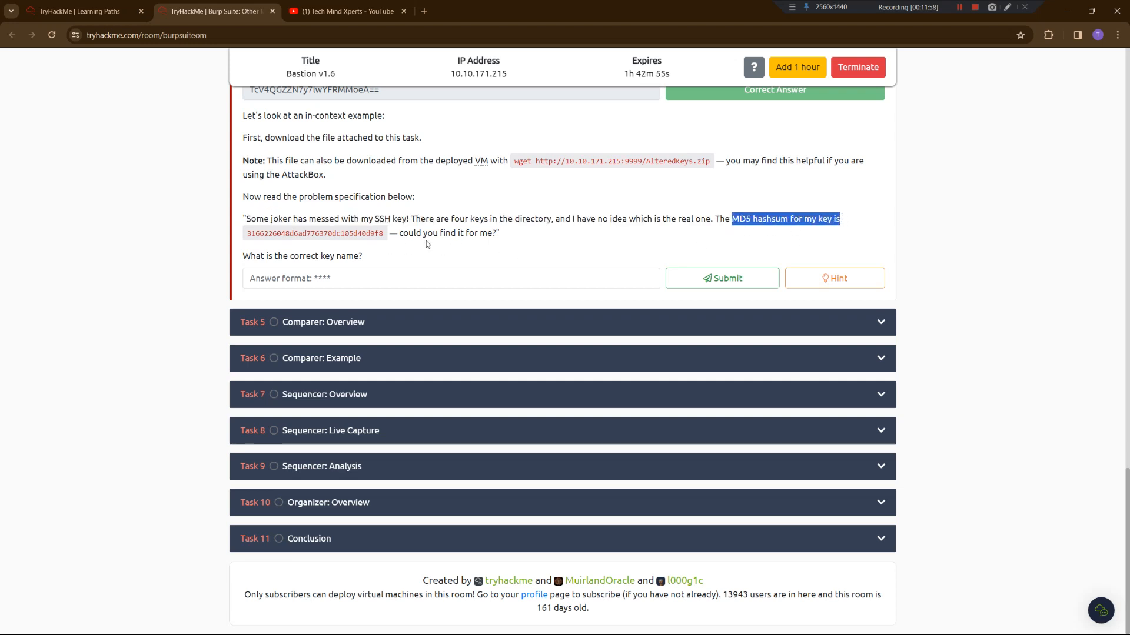
left_click_drag(423, 234, 494, 230)
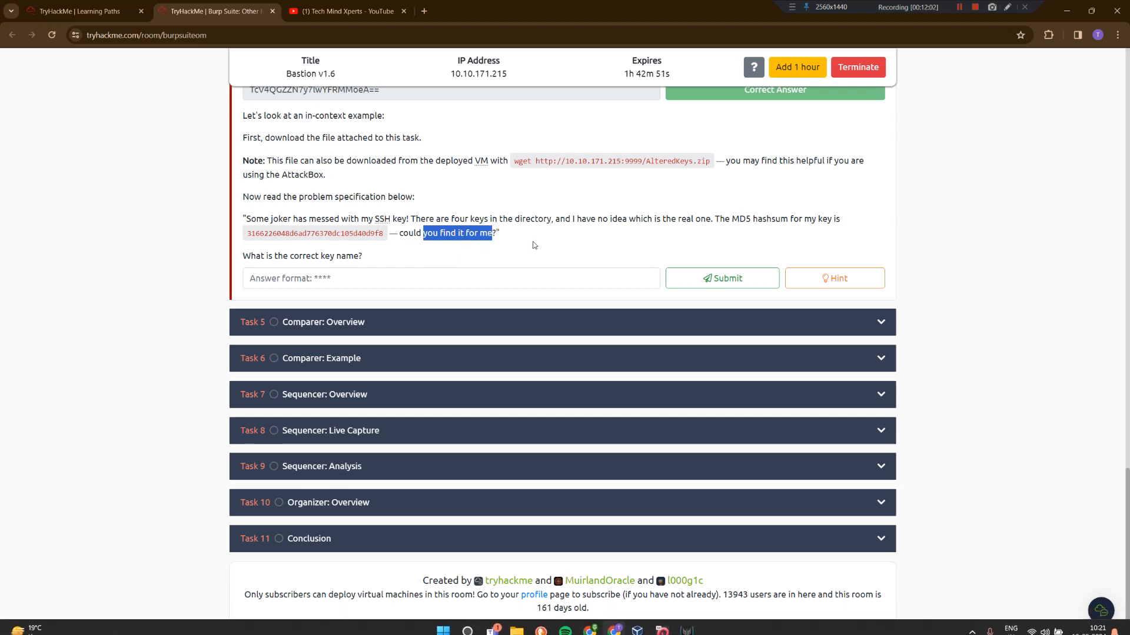
left_click_drag(311, 233, 386, 233)
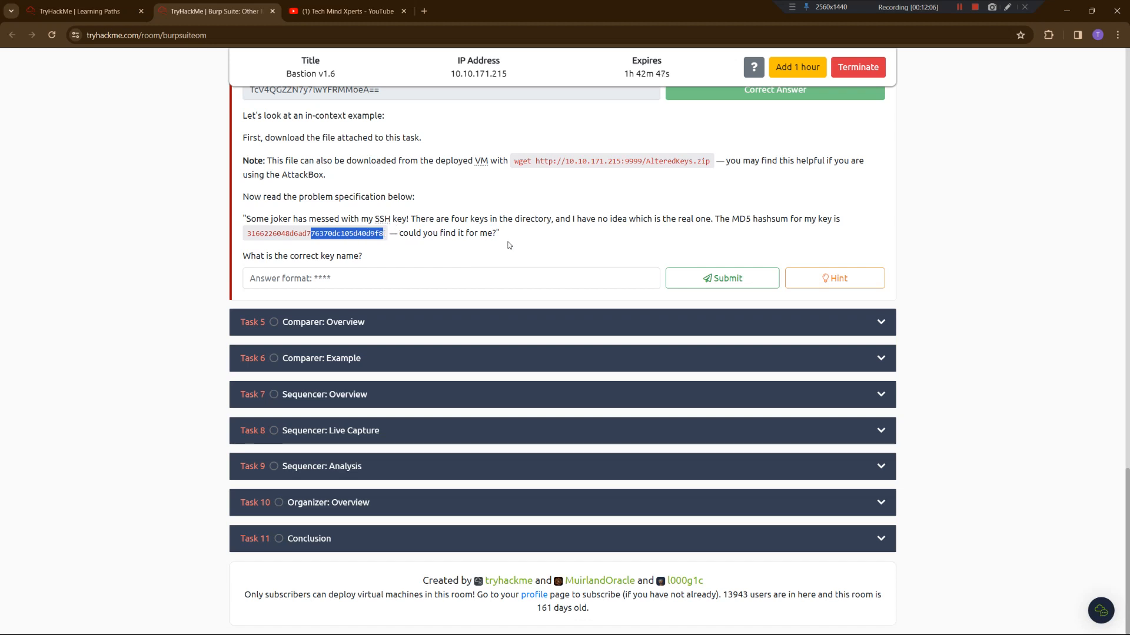
left_click(287, 232)
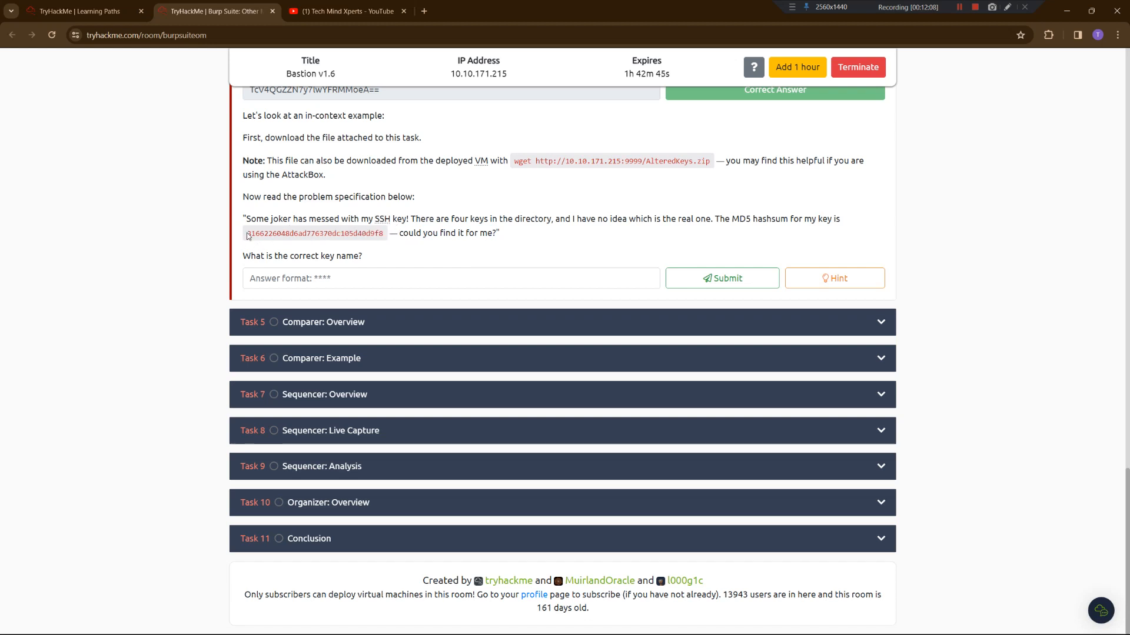
left_click_drag(247, 234, 388, 234)
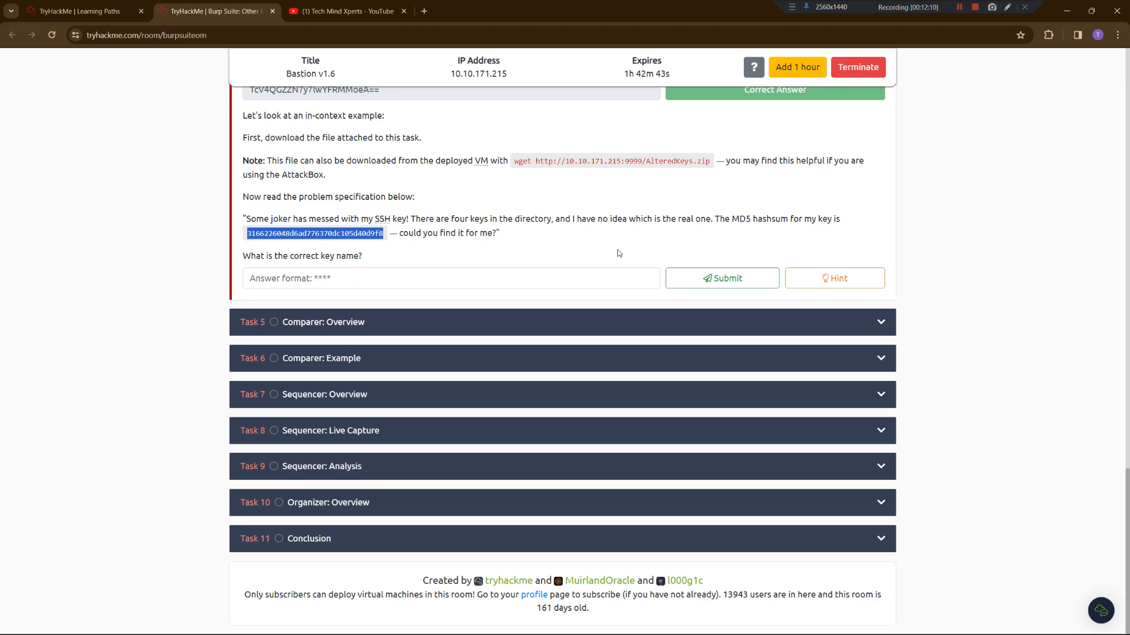
scroll(618, 253, "up", 3)
scroll(619, 253, "down", 2)
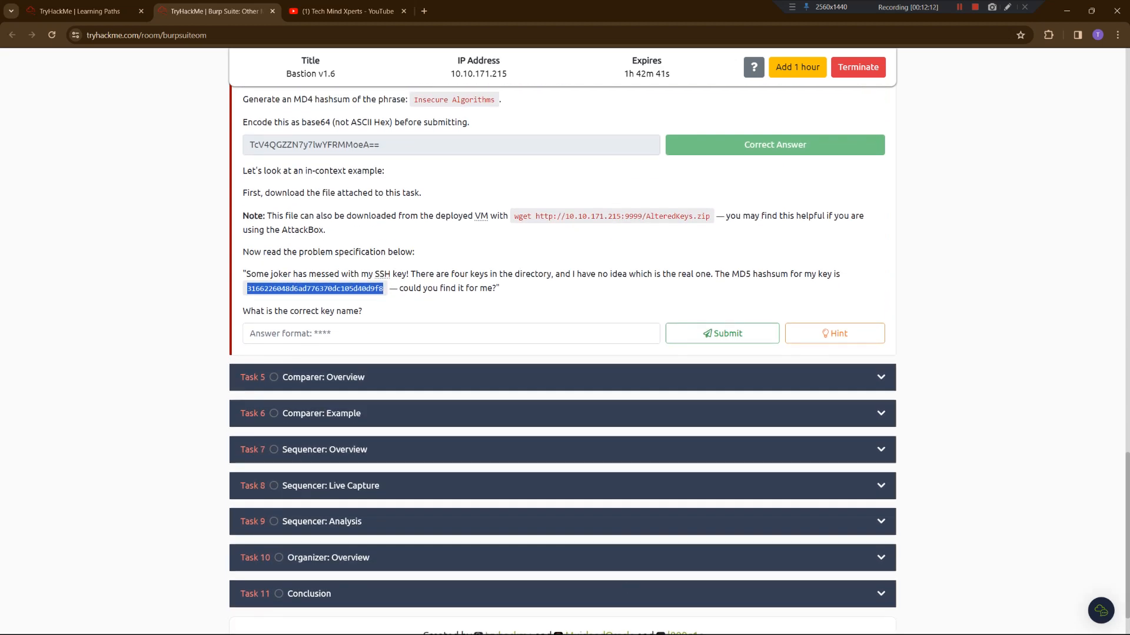
Return to the Parrot virtual machine, view the contents of key1 in the text editor and close it
mouse_move(699, 622)
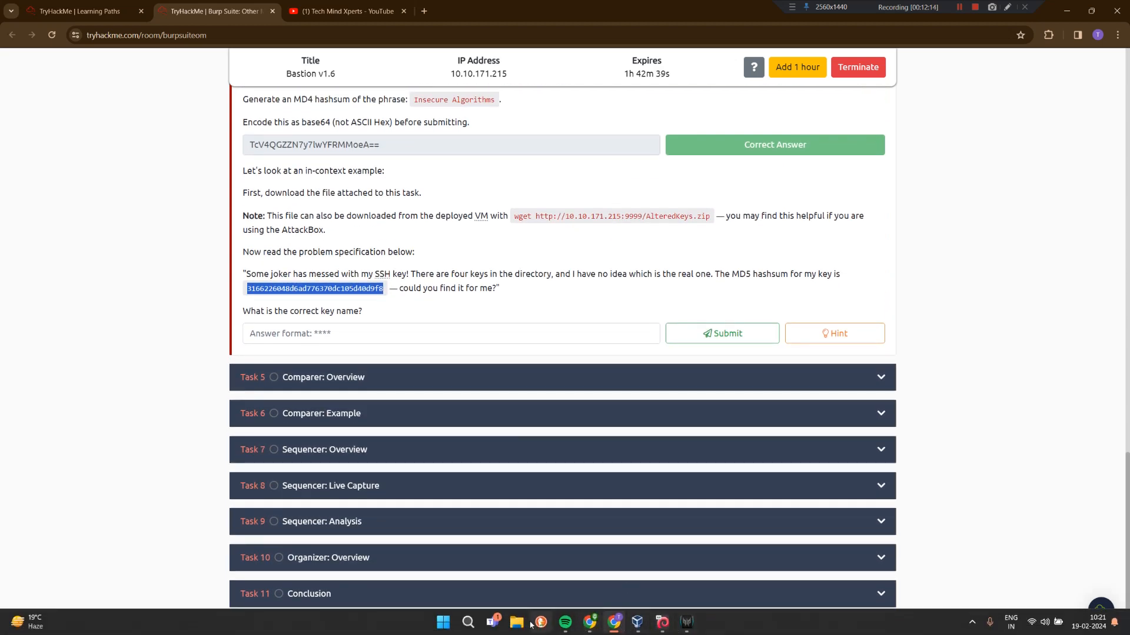
left_click(662, 623)
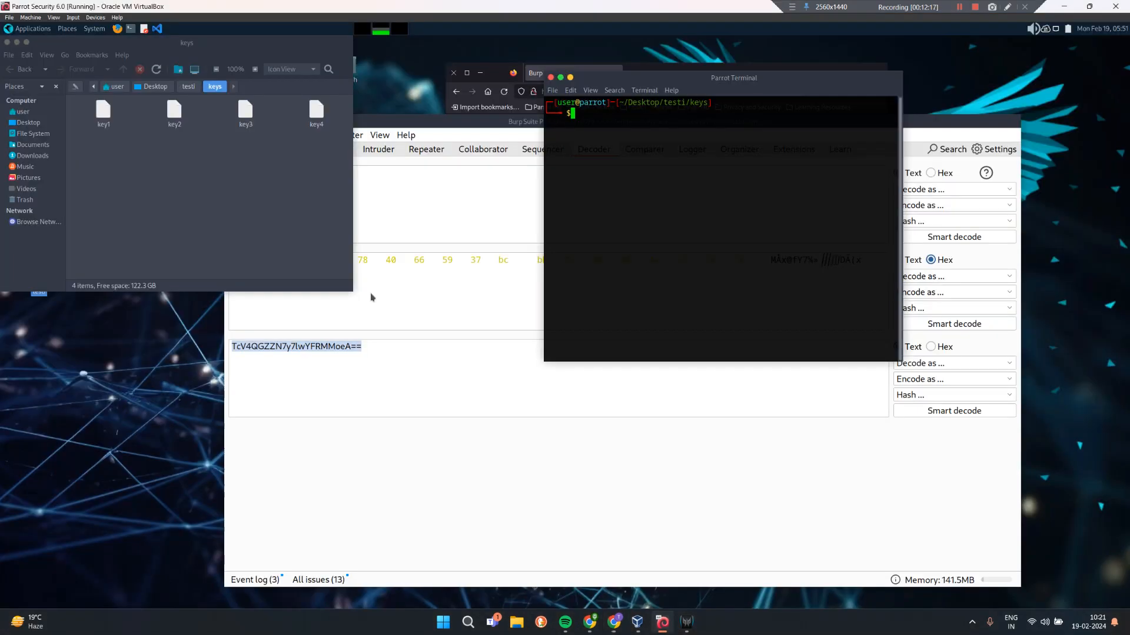
double_click(103, 110)
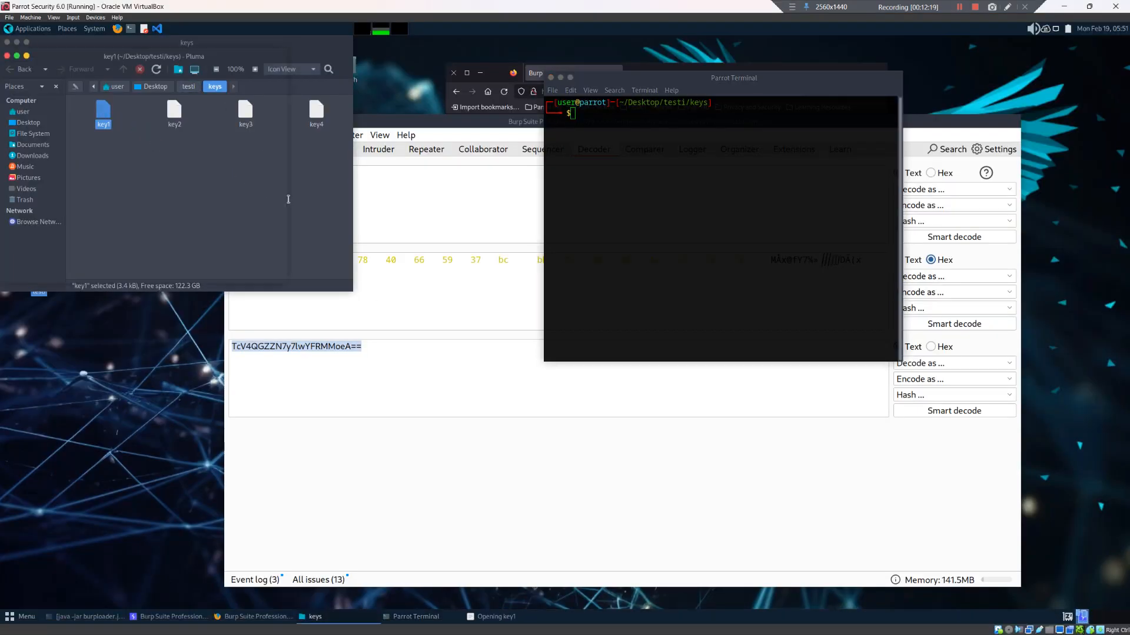
left_click_drag(209, 56, 560, 51)
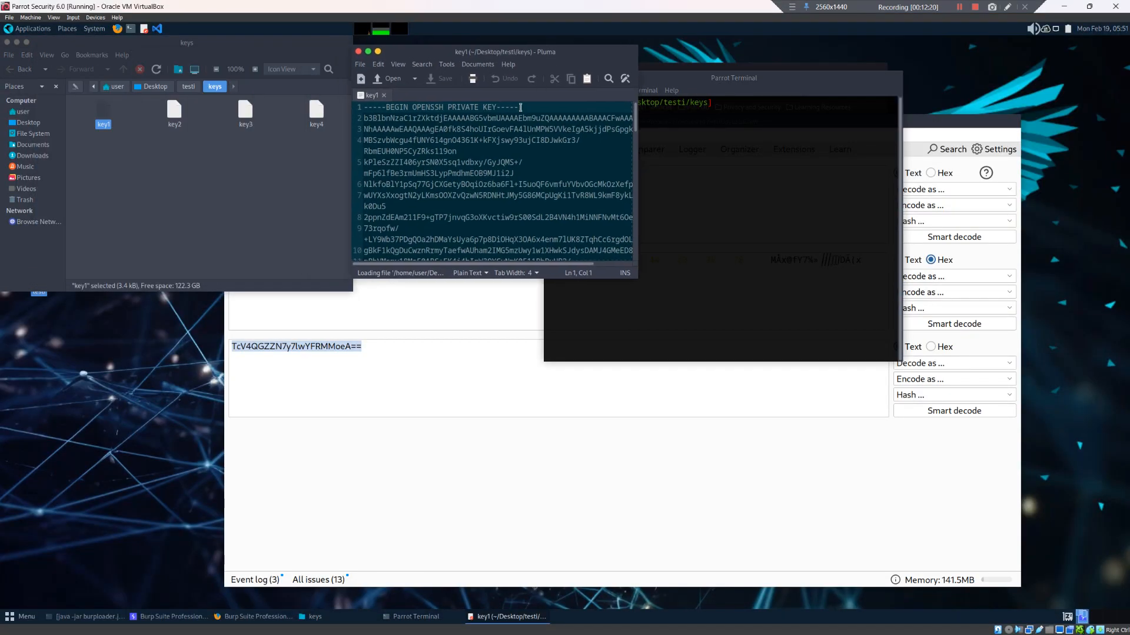
key("ctrl+a")
left_click(550, 109)
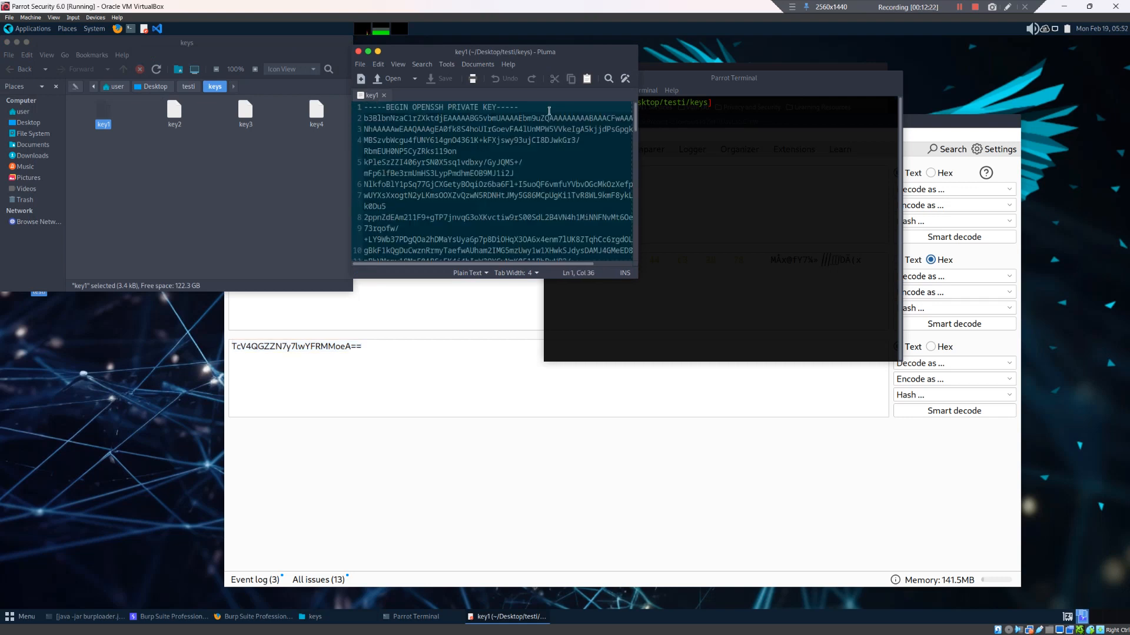
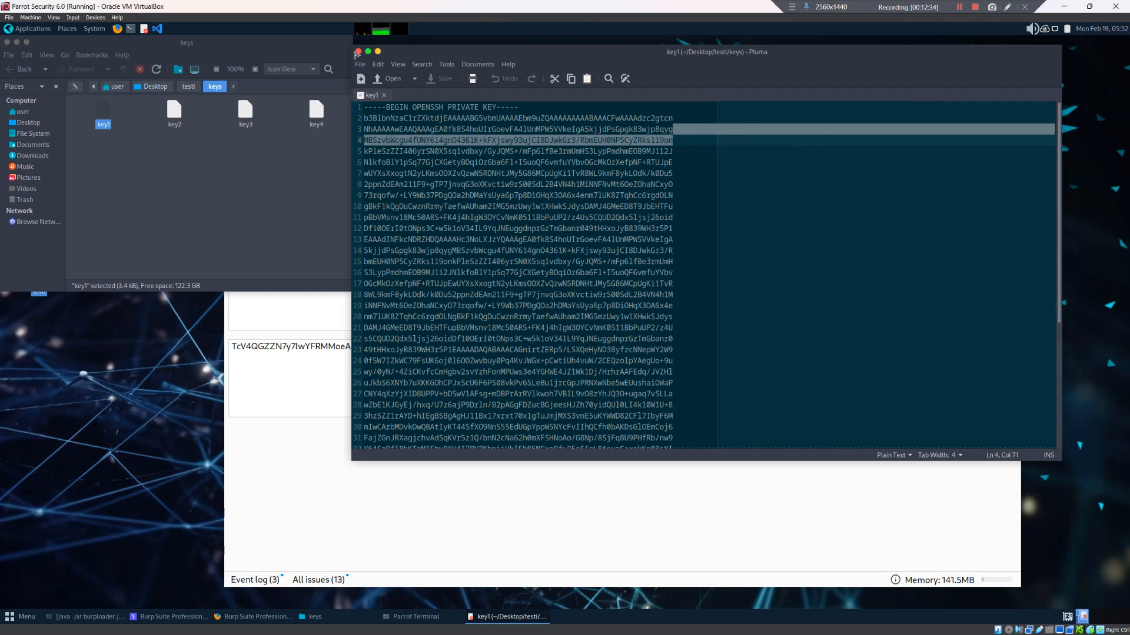
left_click(359, 52)
Print the key file in the keys terminal with "cat key1" and copy the entire private key from the output
right_click(134, 159)
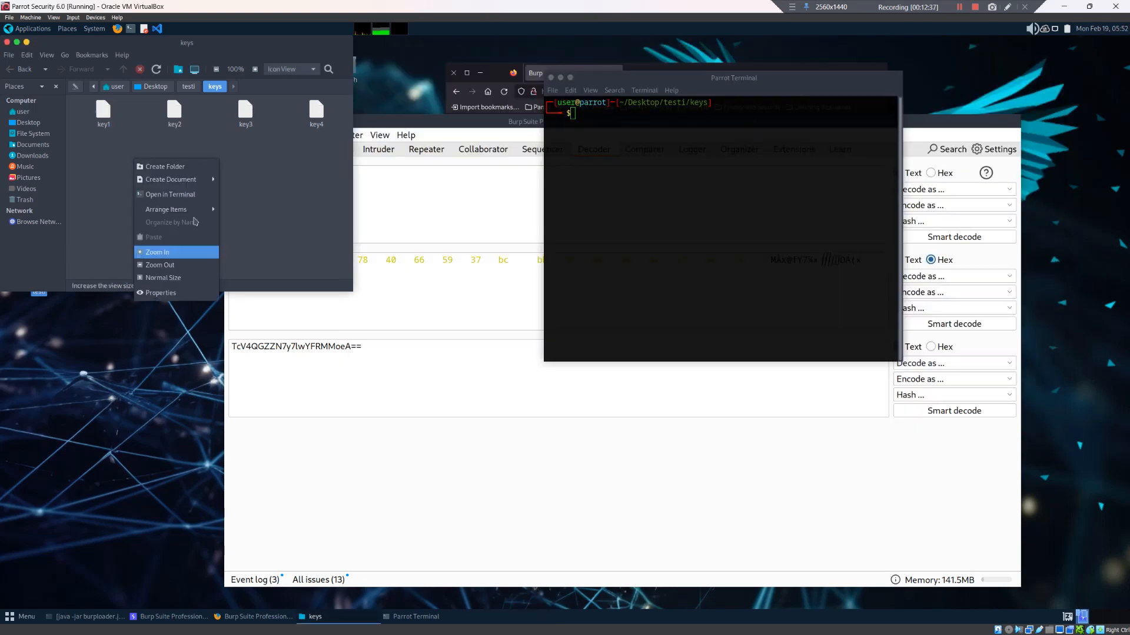
left_click(679, 189)
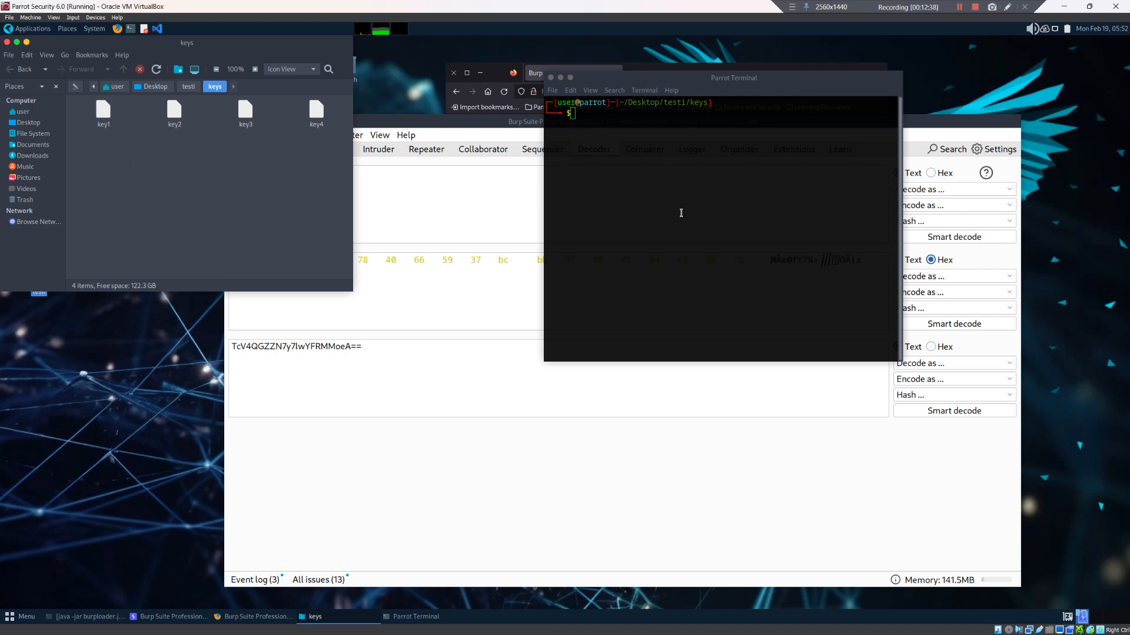
type("cat")
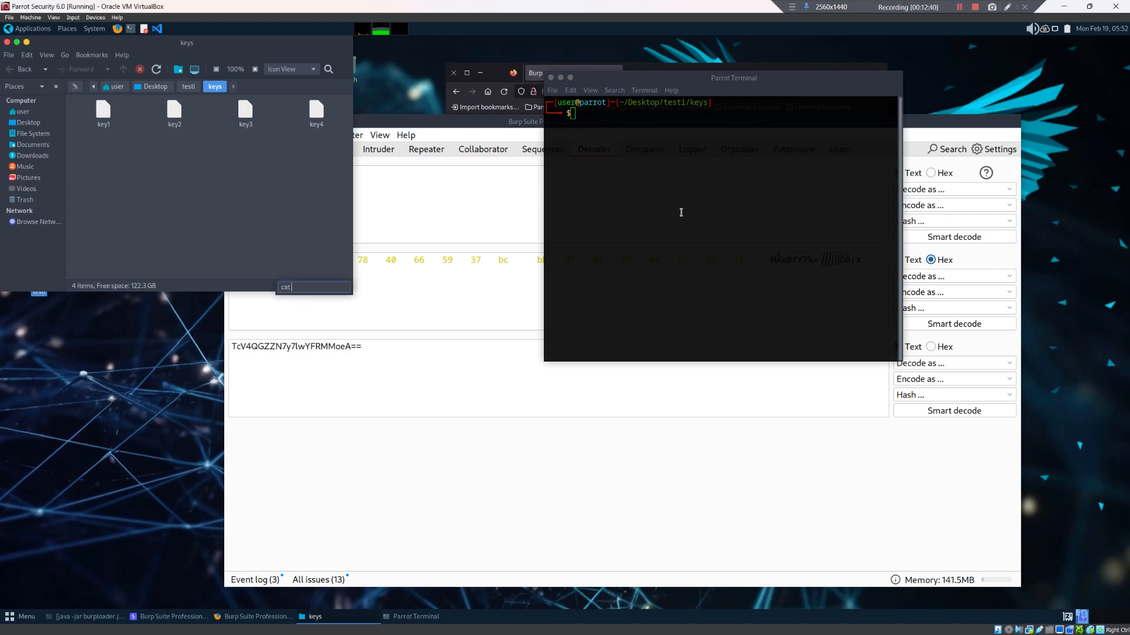
left_click(680, 212)
type("cat ")
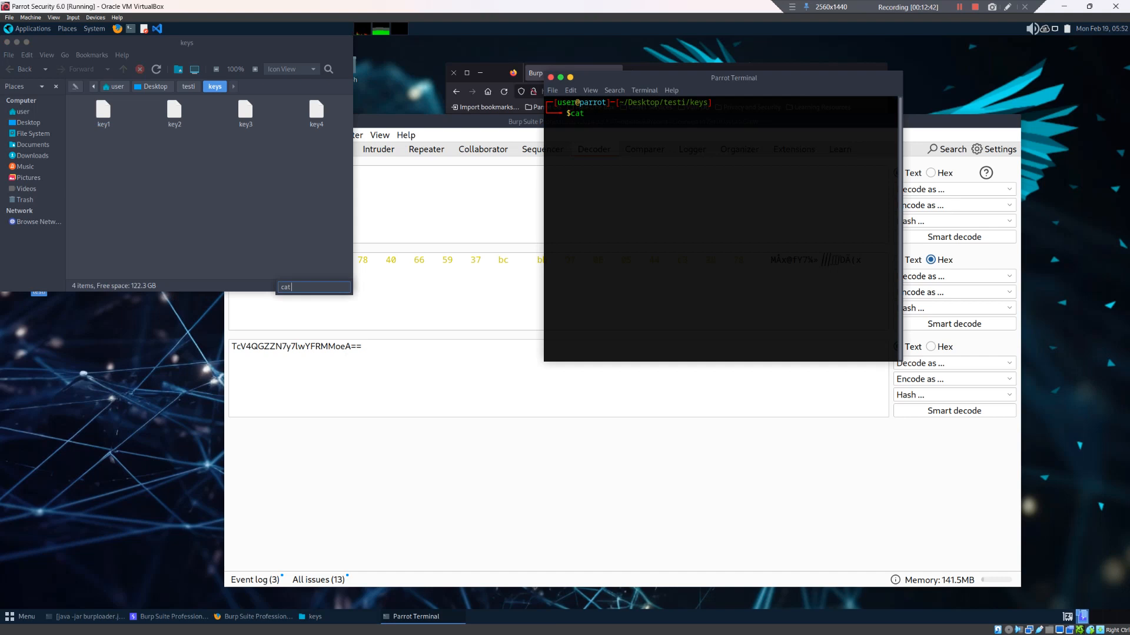
type("key1")
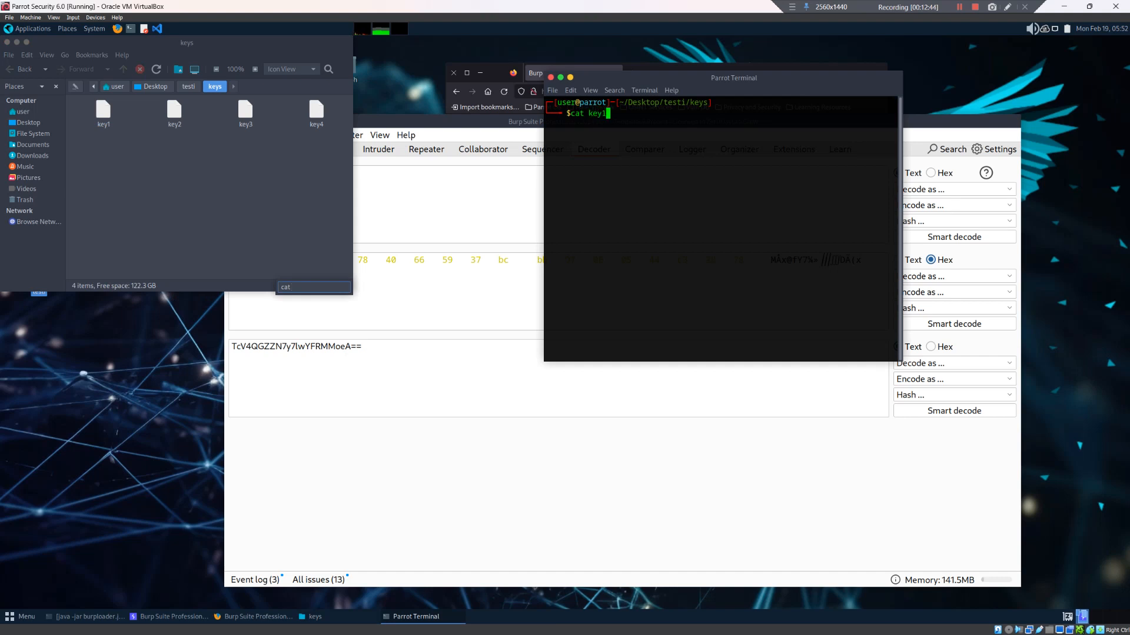
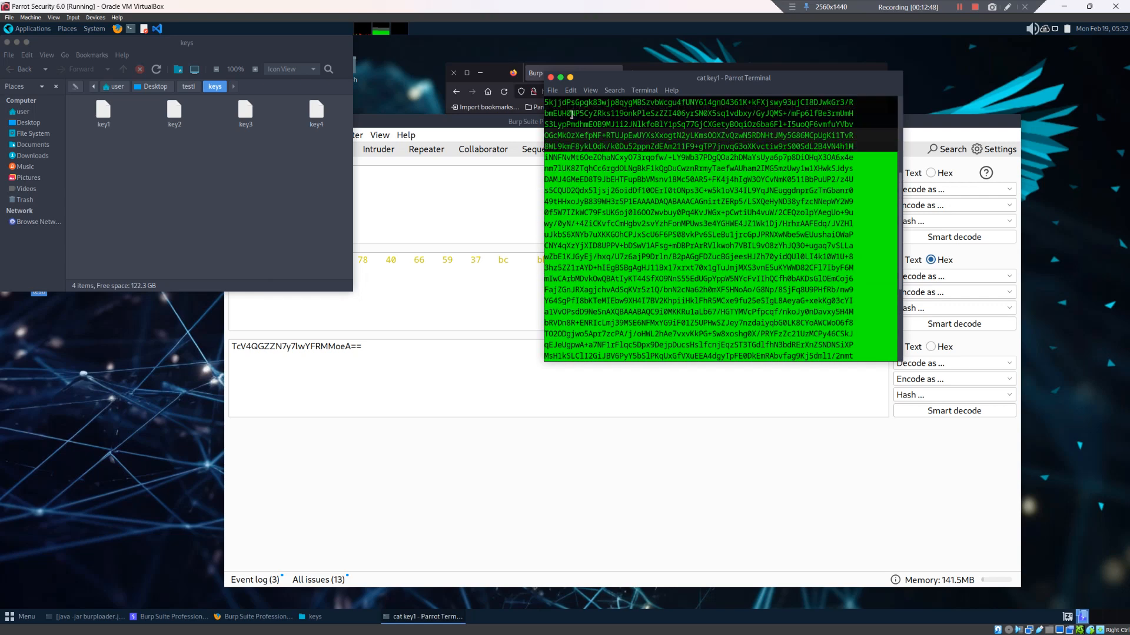
left_click_drag(546, 128, 542, 125)
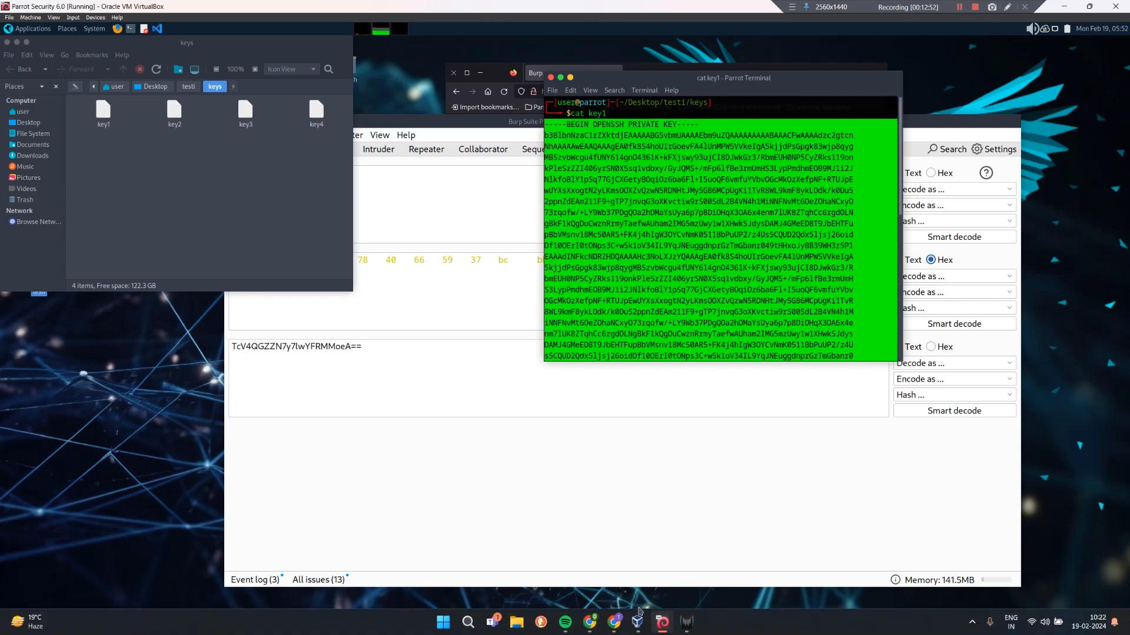
Replace Decoder's input with the private key from key1, hash it with MD5 and switch to Chrome to compare it with the room's hashsum
left_click(503, 183)
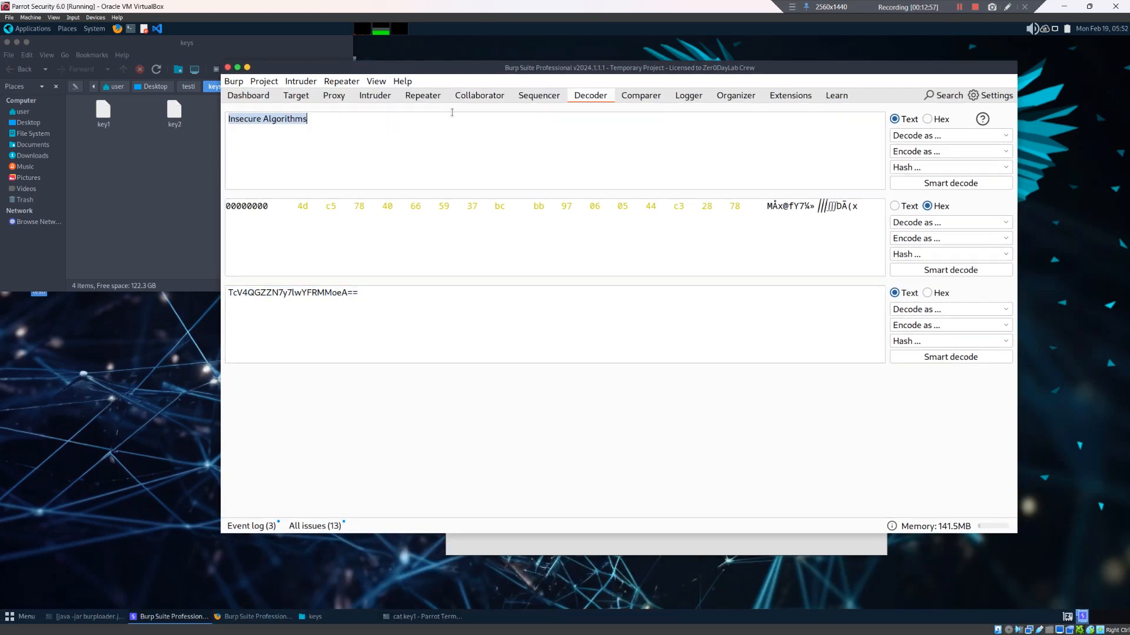
key("ctrl+v")
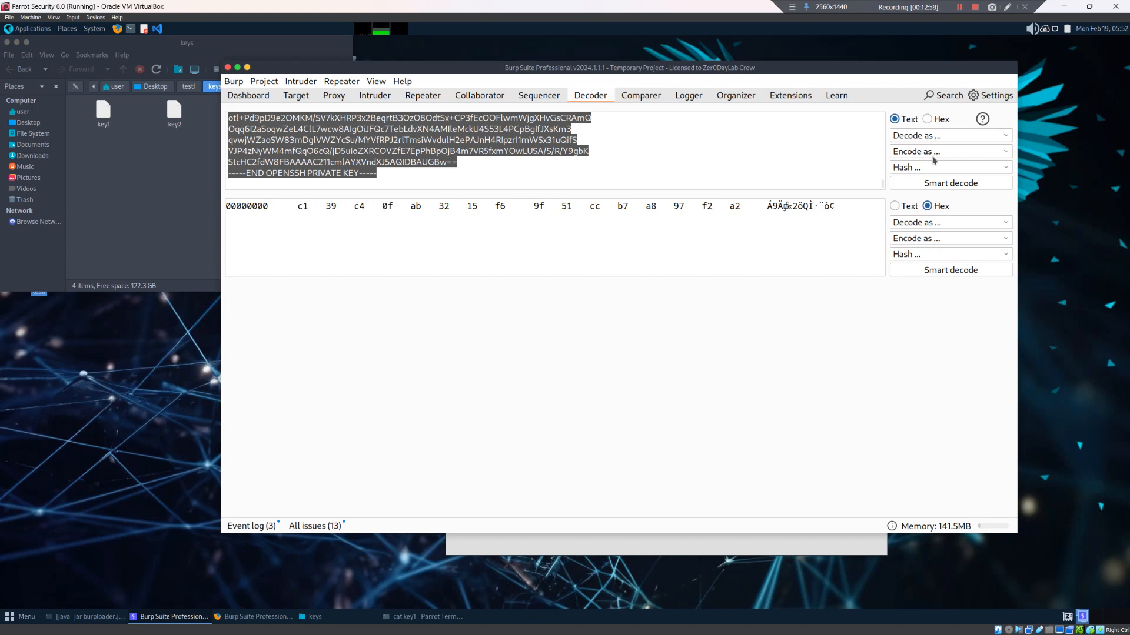
left_click(922, 136)
left_click(932, 136)
left_click(925, 169)
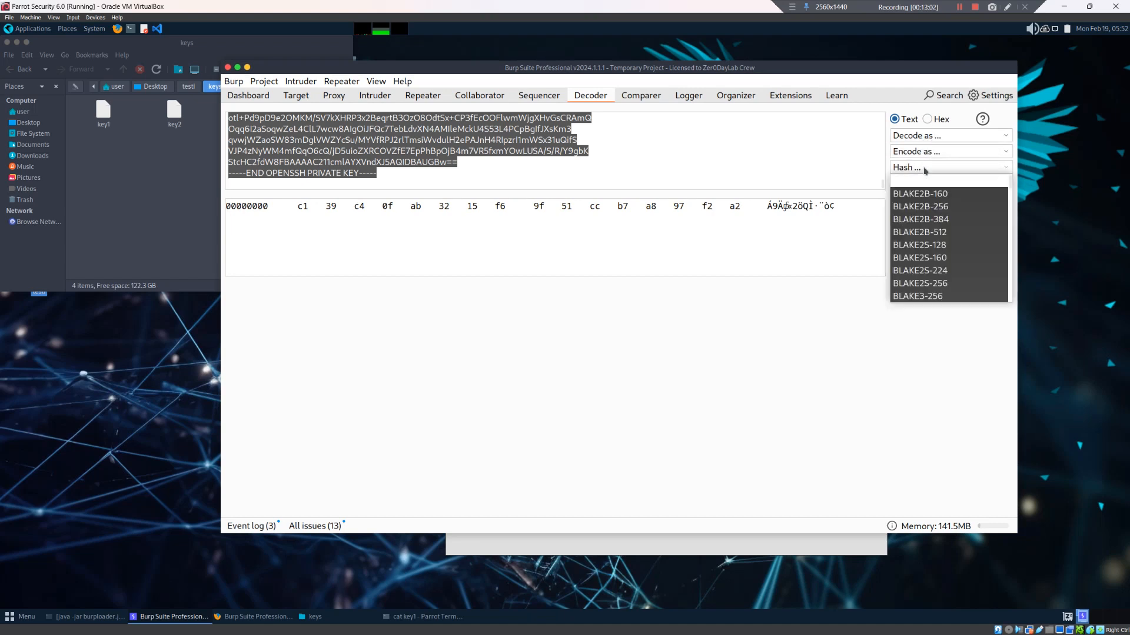
scroll(939, 252, "down", 8)
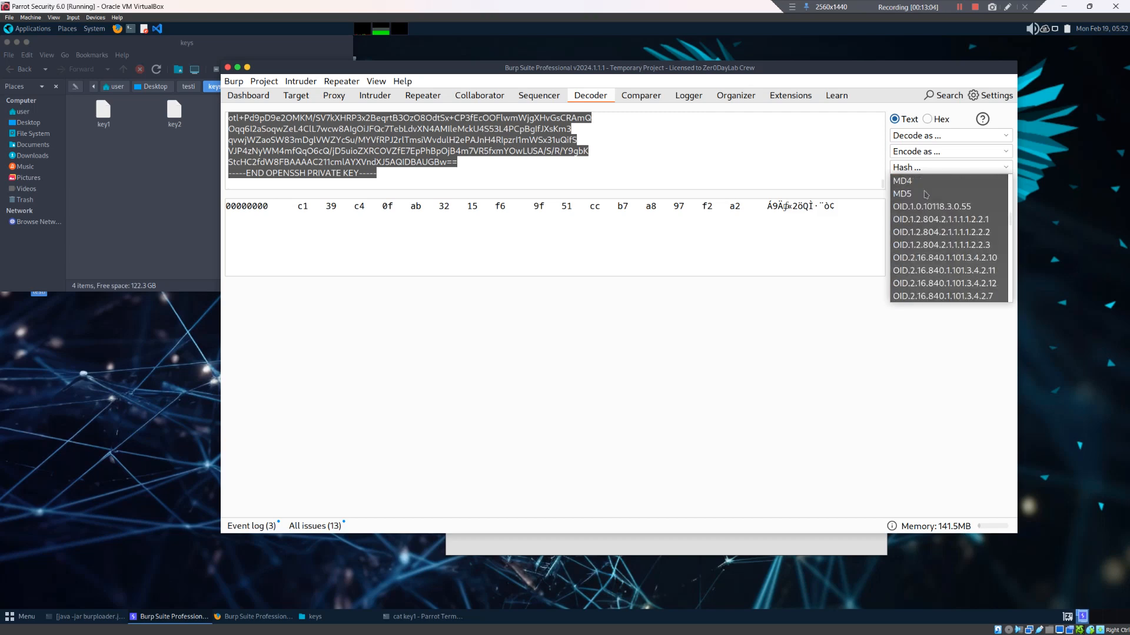
left_click(904, 194)
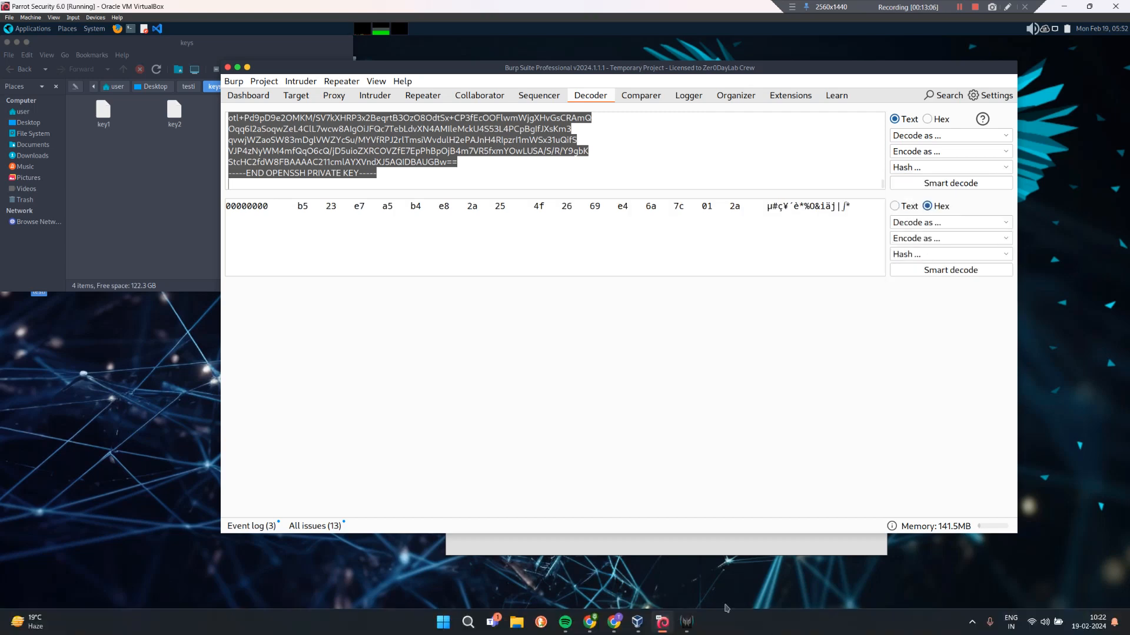
left_click(617, 629)
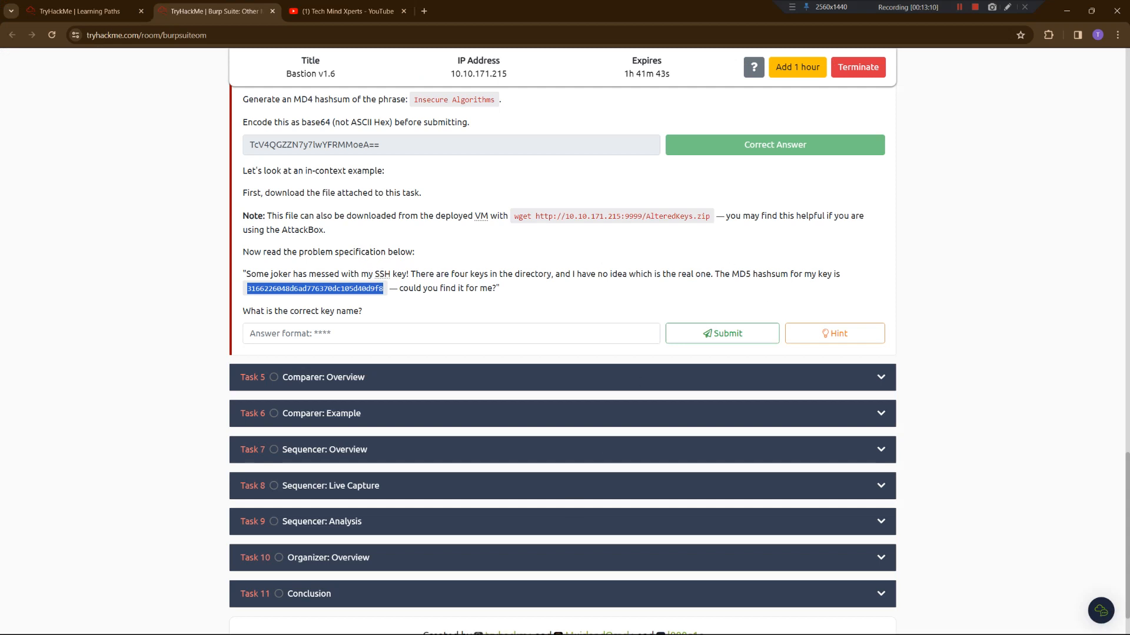
Return to the Parrot virtual machine, encode key1's MD5 hash as ASCII hex in Decoder and compare it with the TryHackMe room's hashsum in Chrome
mouse_move(602, 631)
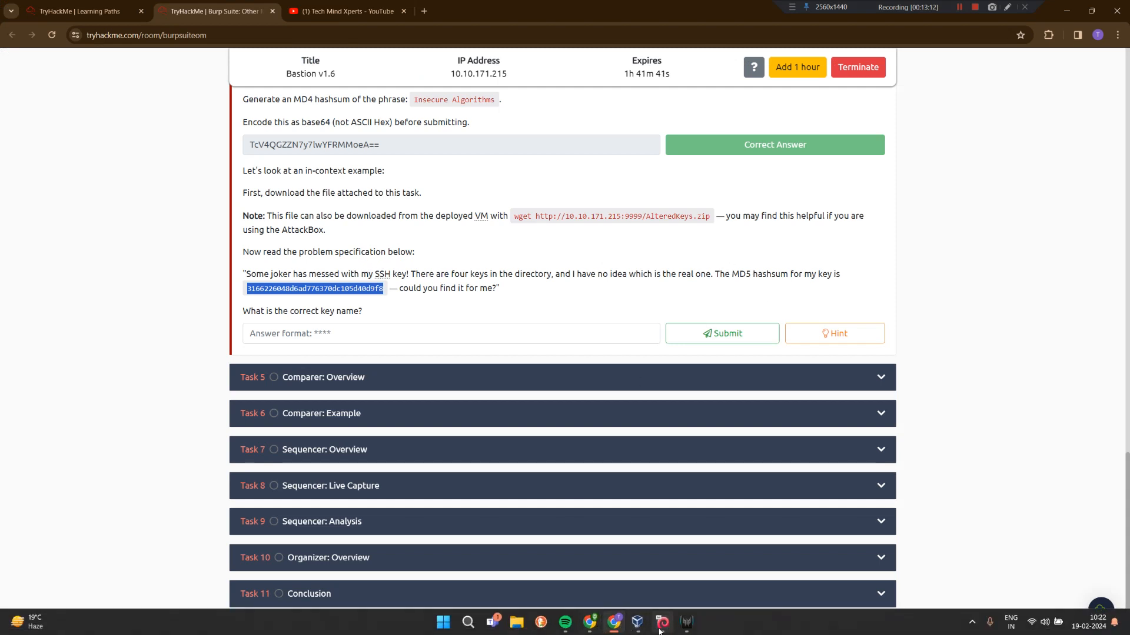
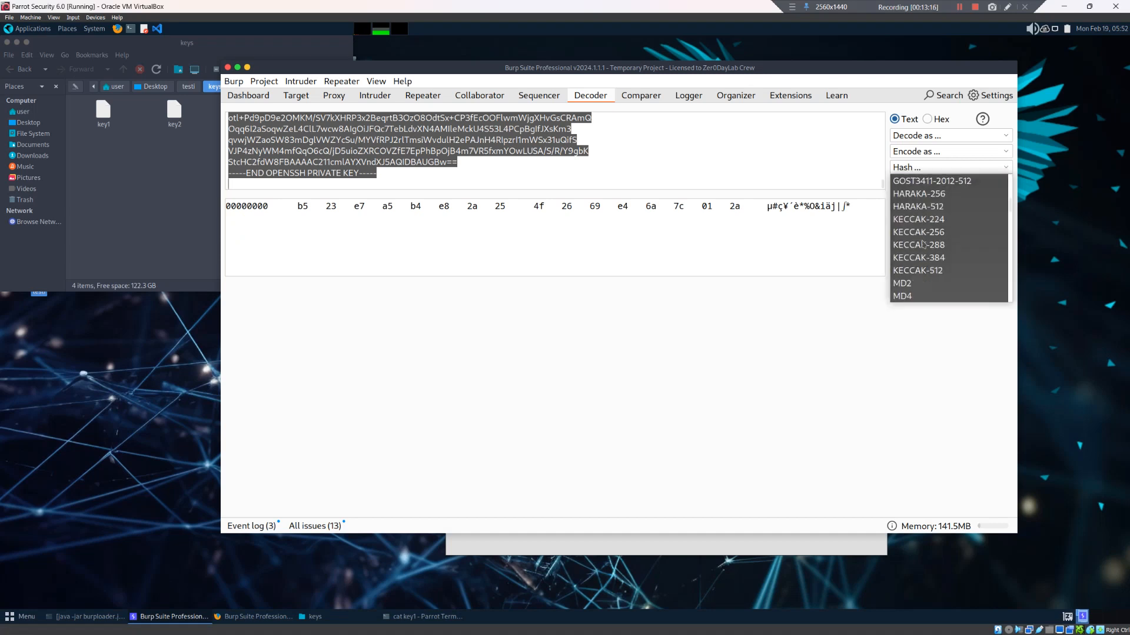
scroll(923, 245, "down", 4)
scroll(928, 249, "up", 3)
left_click(913, 271)
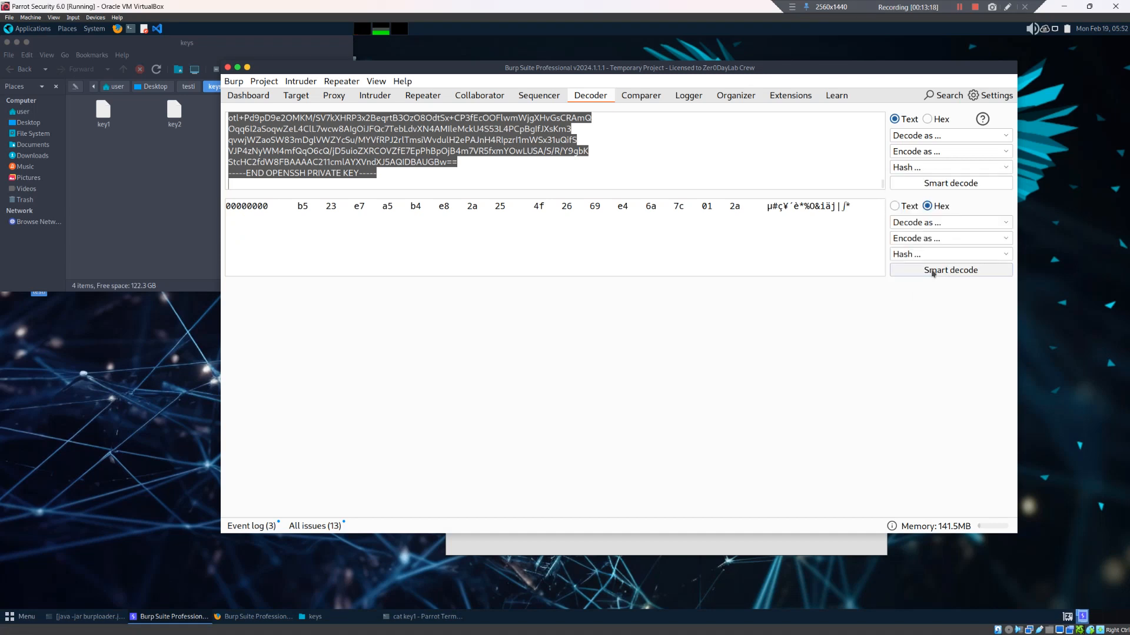
left_click(921, 239)
left_click(916, 318)
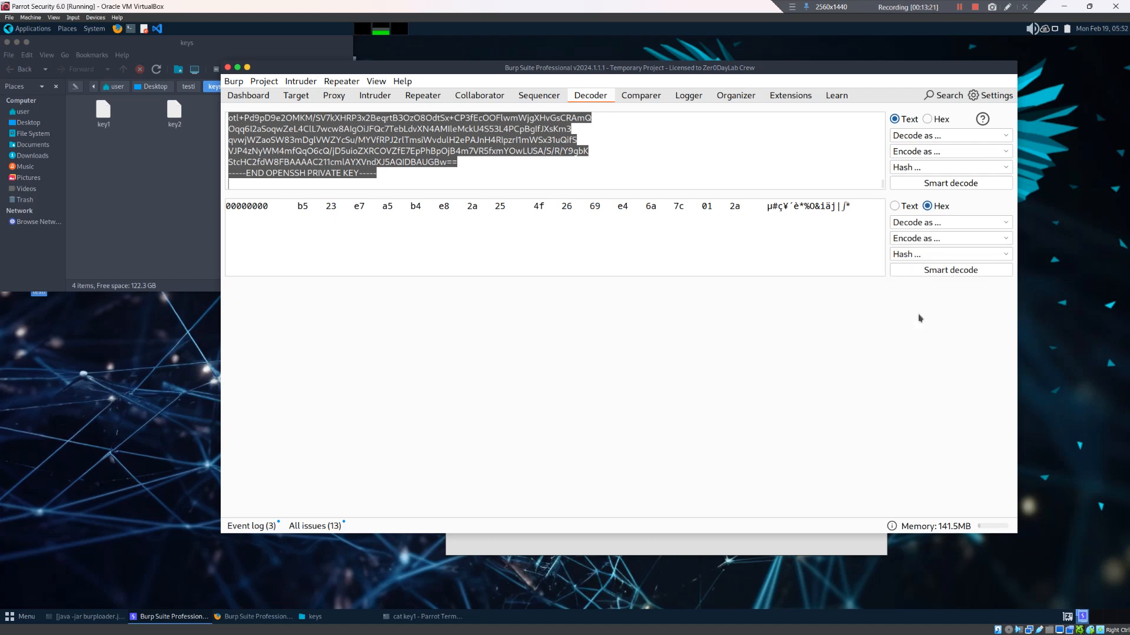
left_click_drag(401, 304, 220, 293)
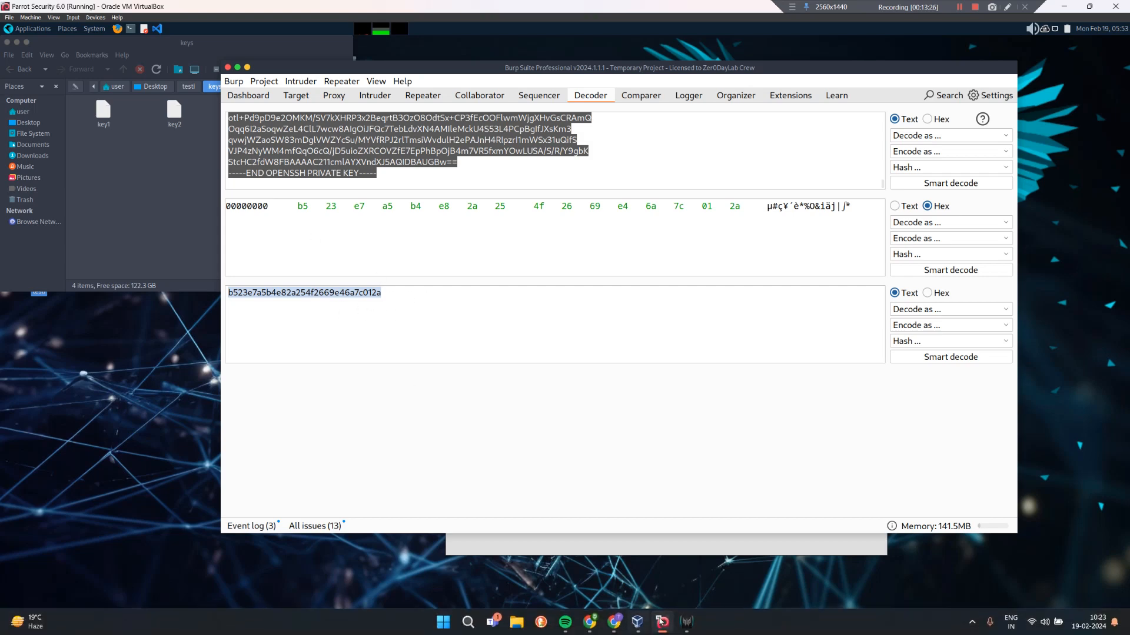
left_click(612, 624)
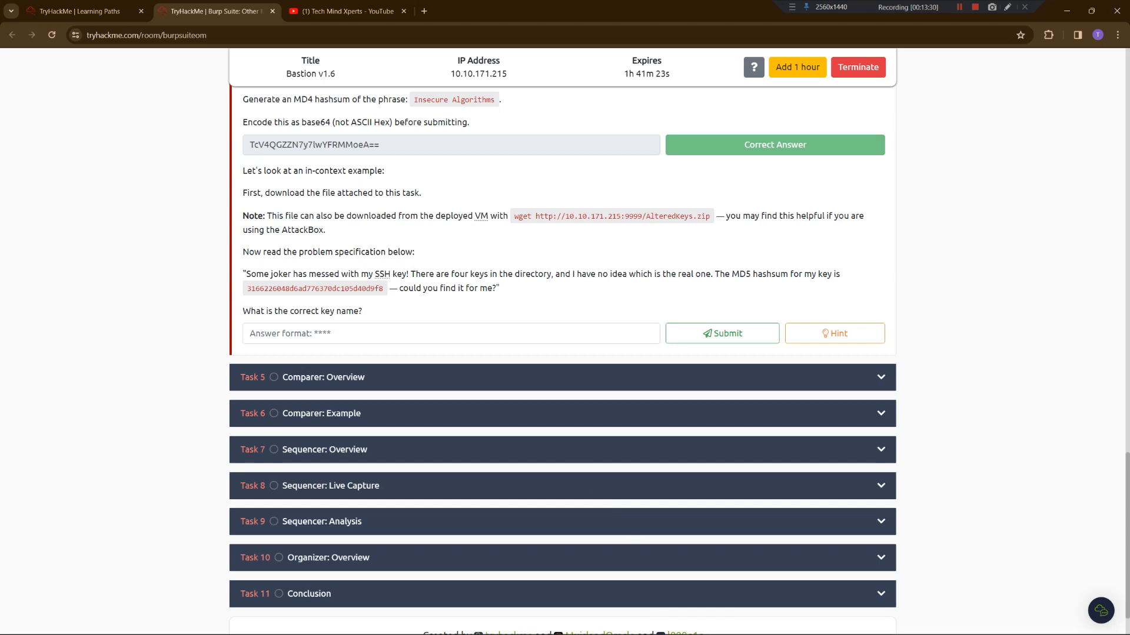
Return to the virtual machine, clear the keys terminal and print the second key file with "cat key2"
mouse_move(660, 631)
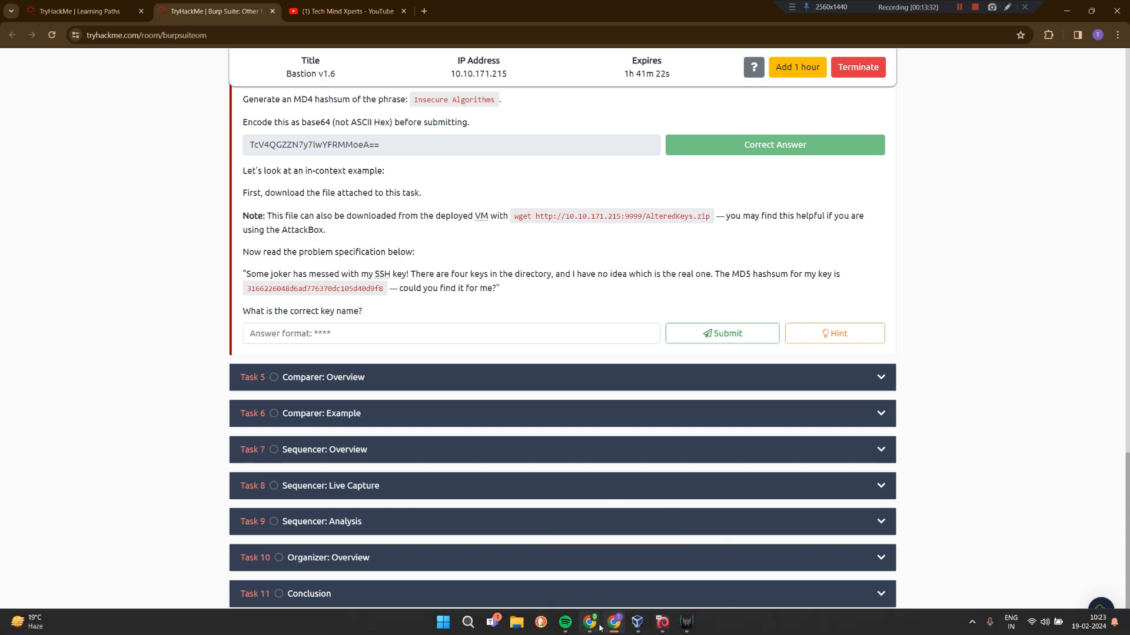
left_click(662, 622)
left_click(175, 119)
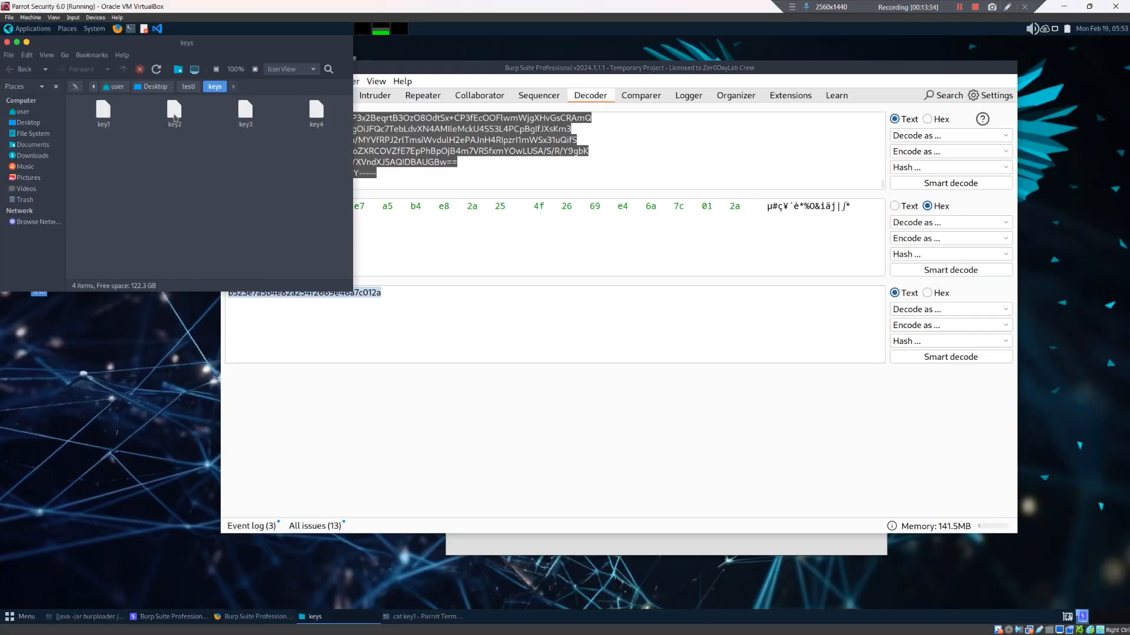
left_click_drag(604, 66, 618, 110)
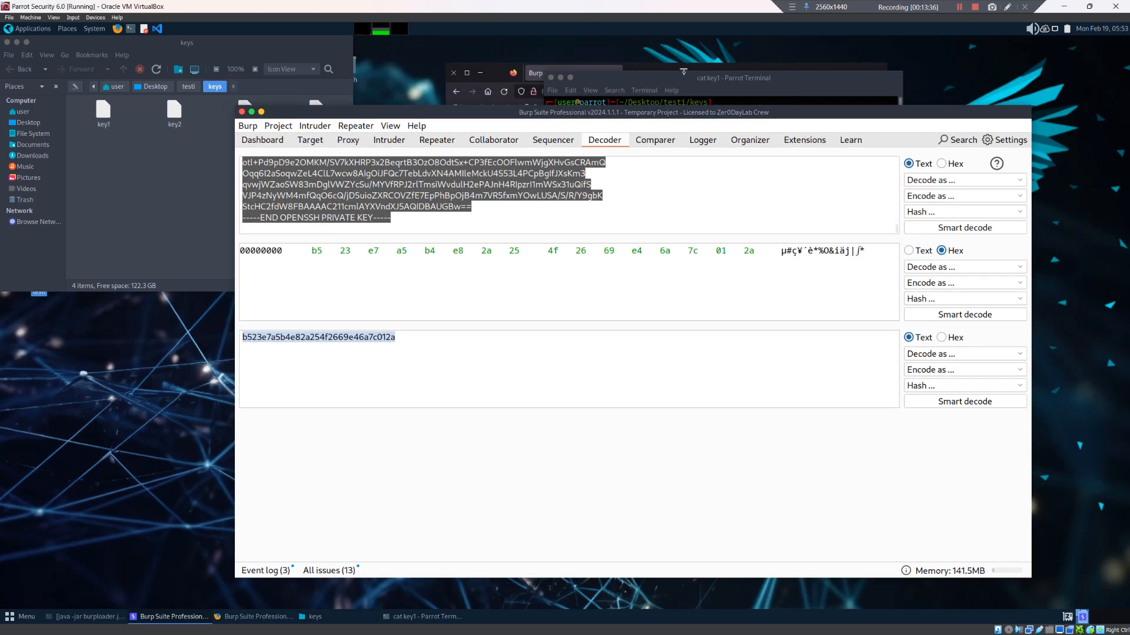
left_click(684, 76)
type("clear")
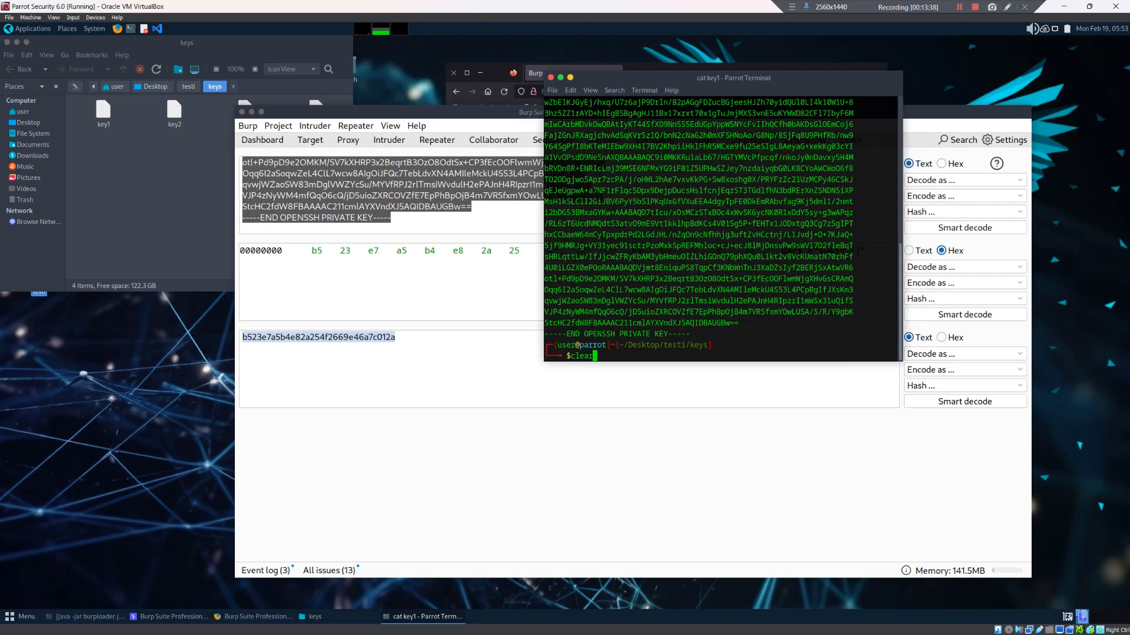
key("Return")
type("cat ")
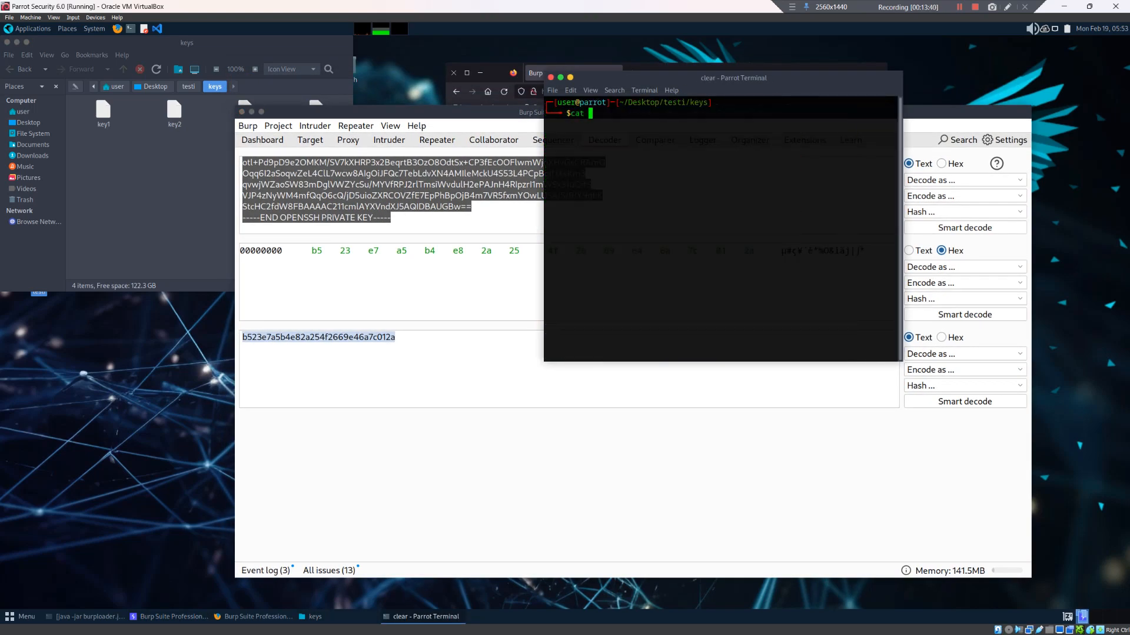
type("key2")
key("Return")
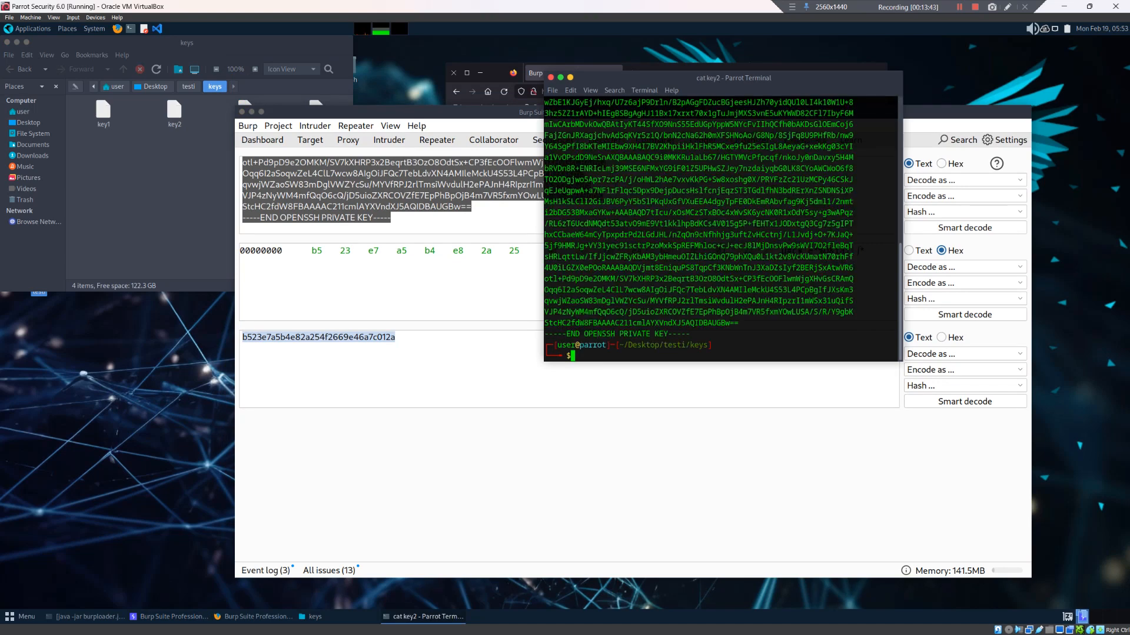
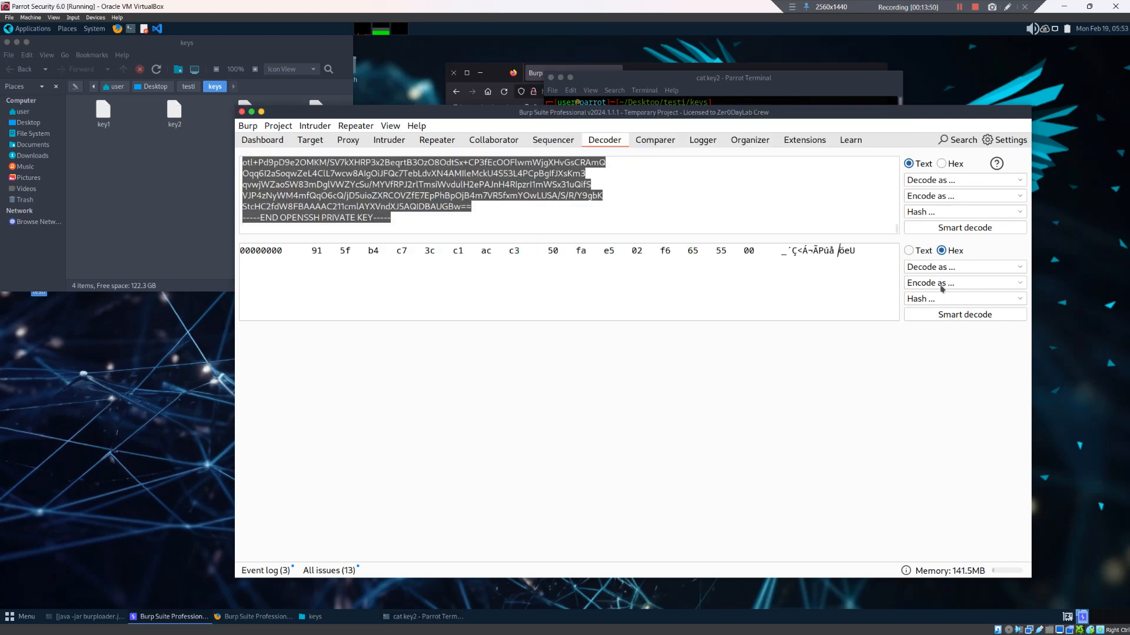
Encode key2's MD5 hash as ASCII hex in Decoder and switch to Chrome to compare it with the room's hashsum
left_click(942, 285)
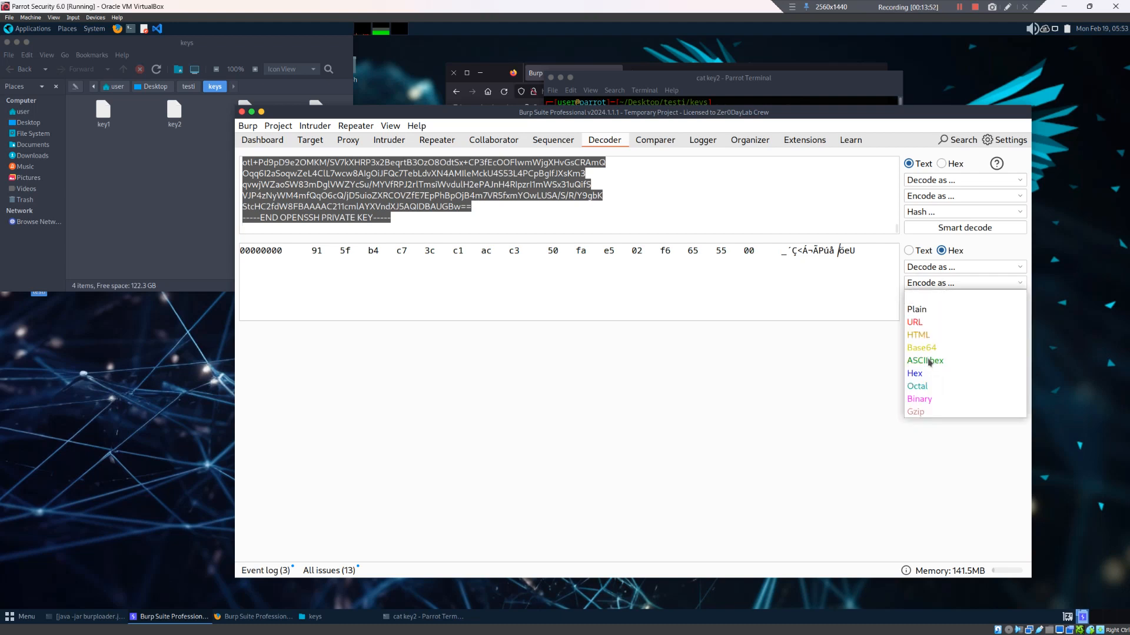
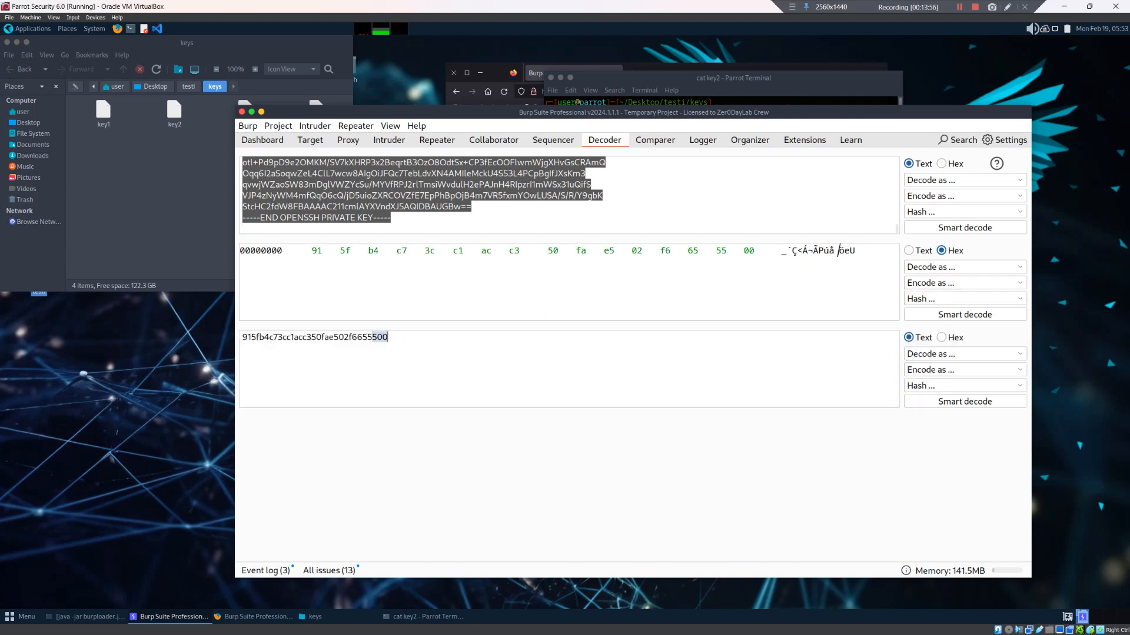
mouse_move(600, 621)
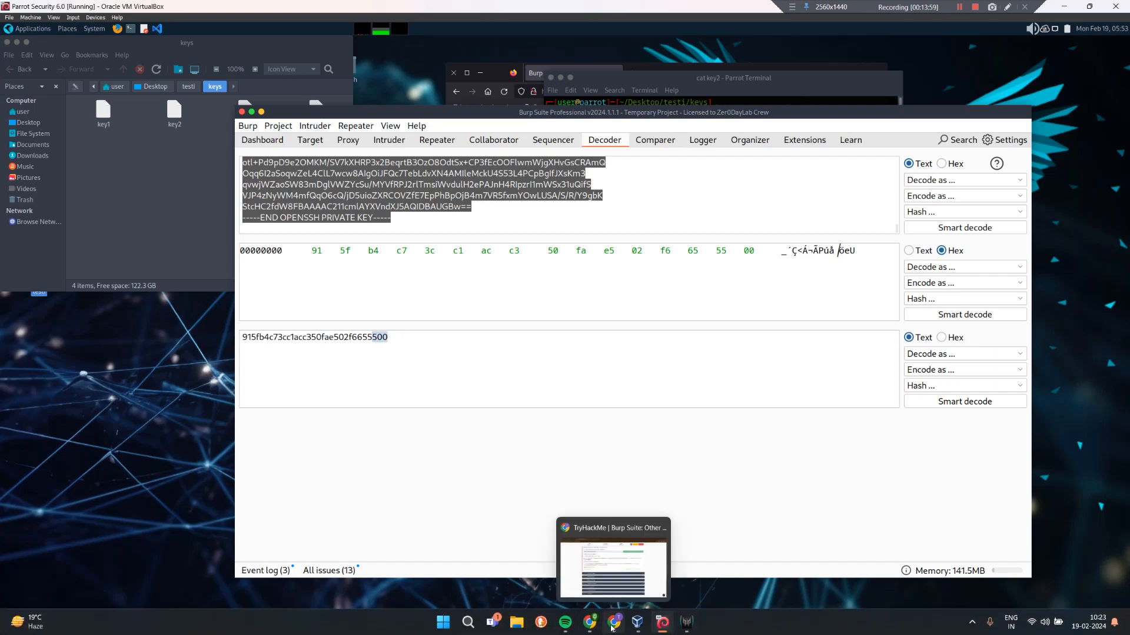
left_click(612, 629)
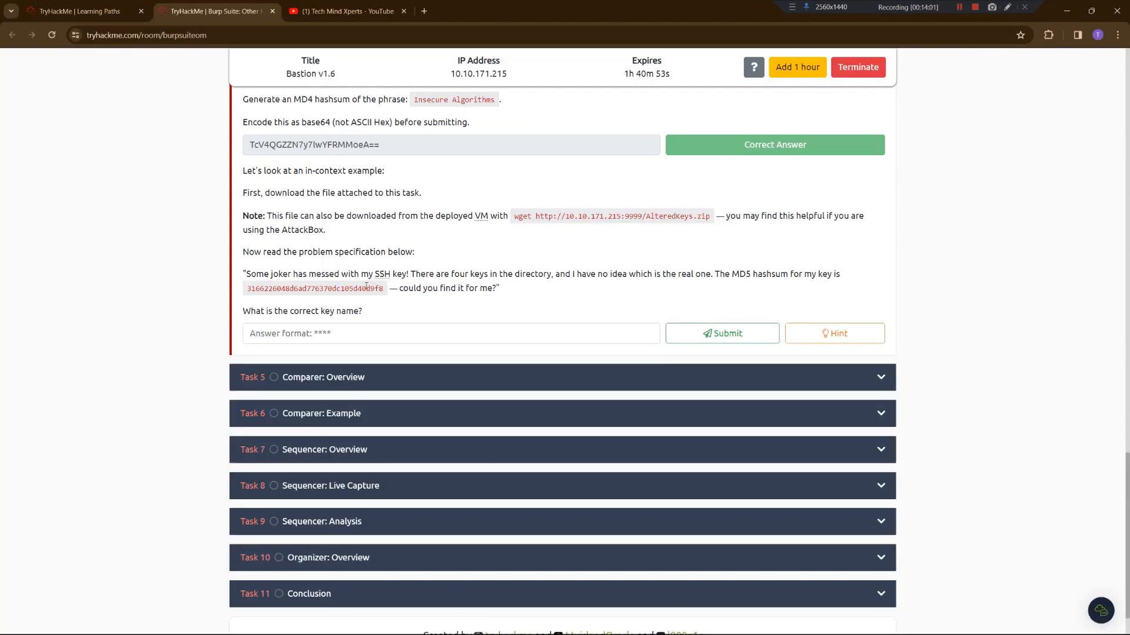
Go back to the virtual machine, clear the keys terminal and print the third key file with "cat key3"
left_click(663, 623)
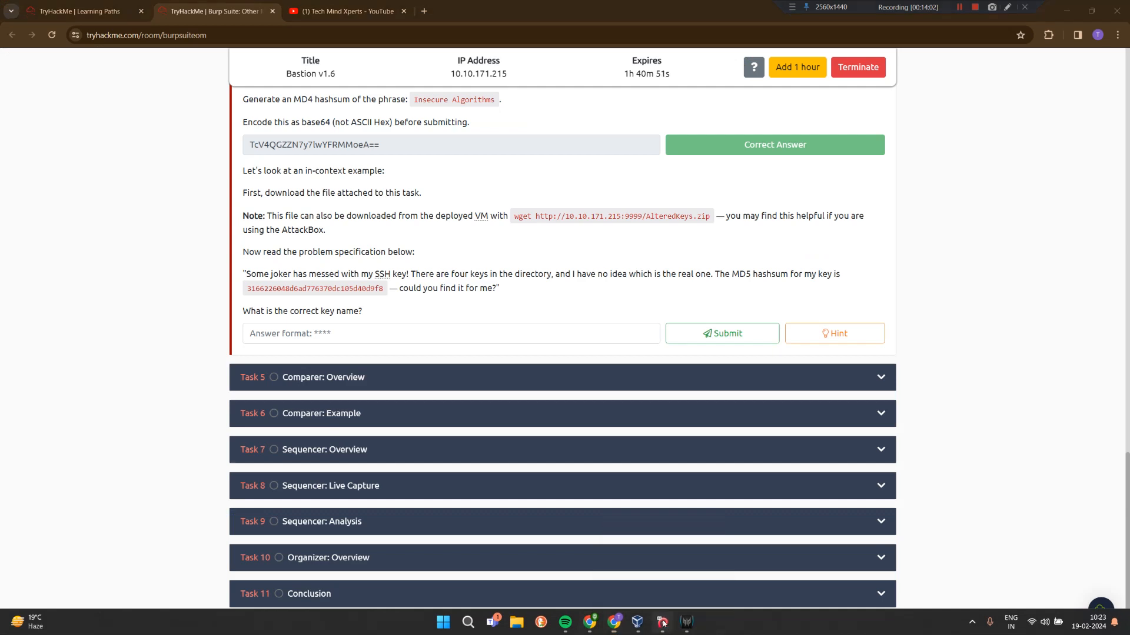
left_click(624, 84)
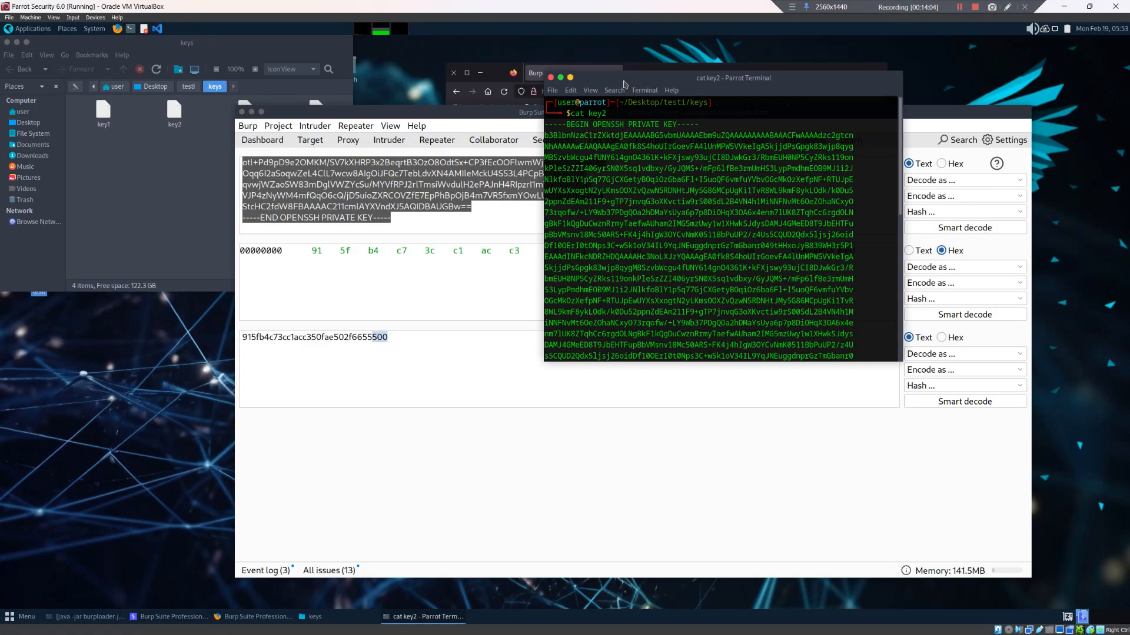
type("clear")
key("Return")
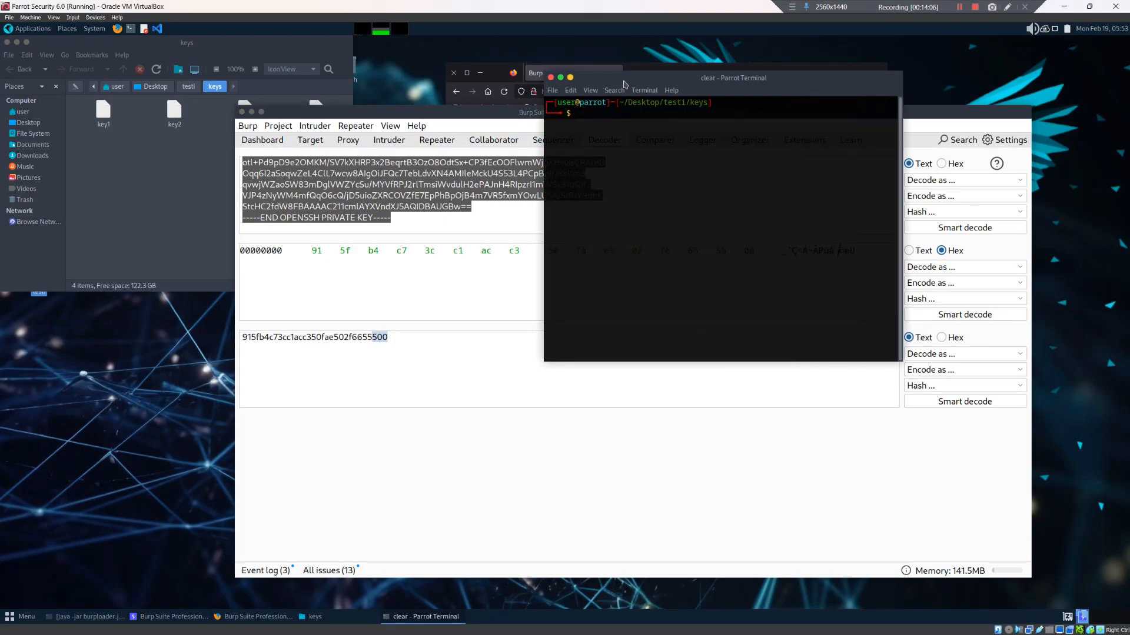
type("cat key3")
key("Return")
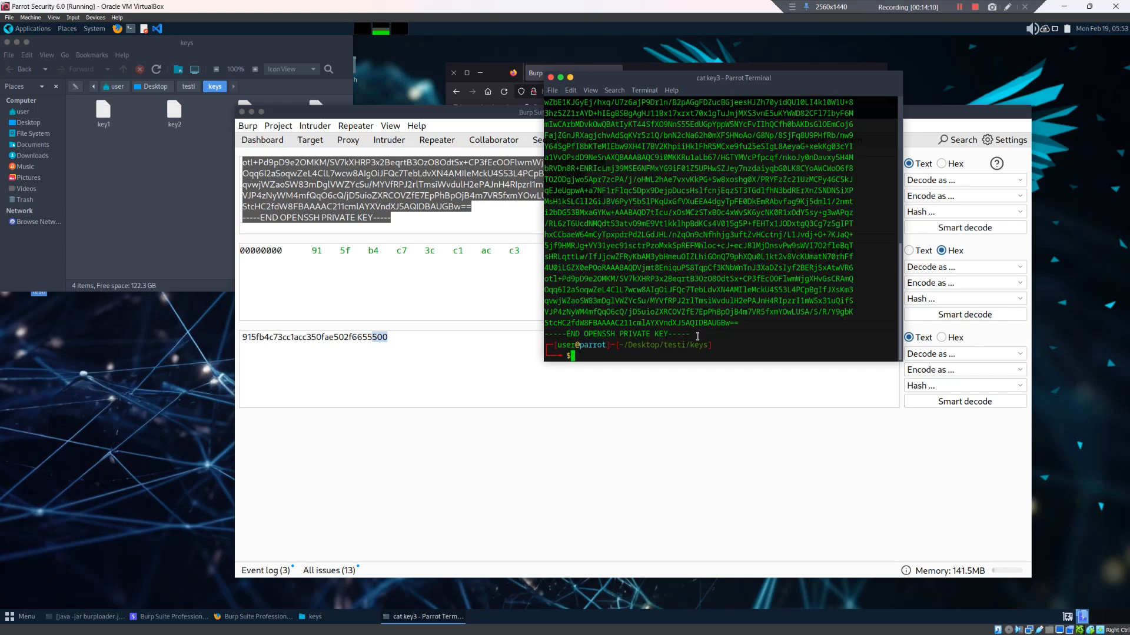
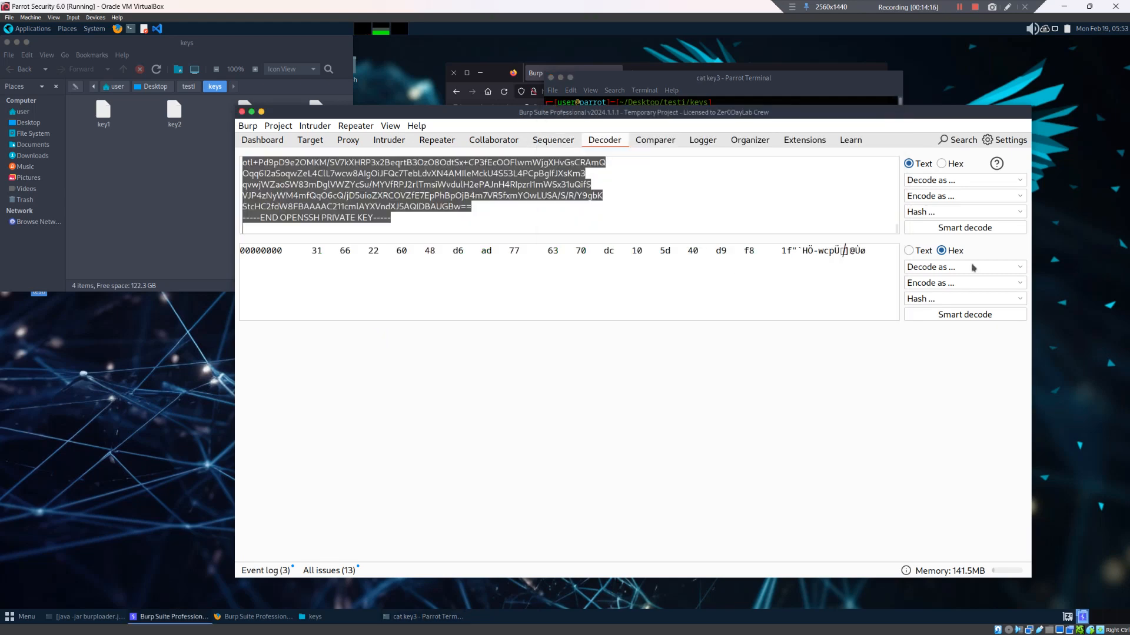
Encode key3's MD5 hash as ASCII hex in Decoder and check it against the hashsum in the Task 4 specification in Chrome
left_click(924, 283)
left_click(927, 359)
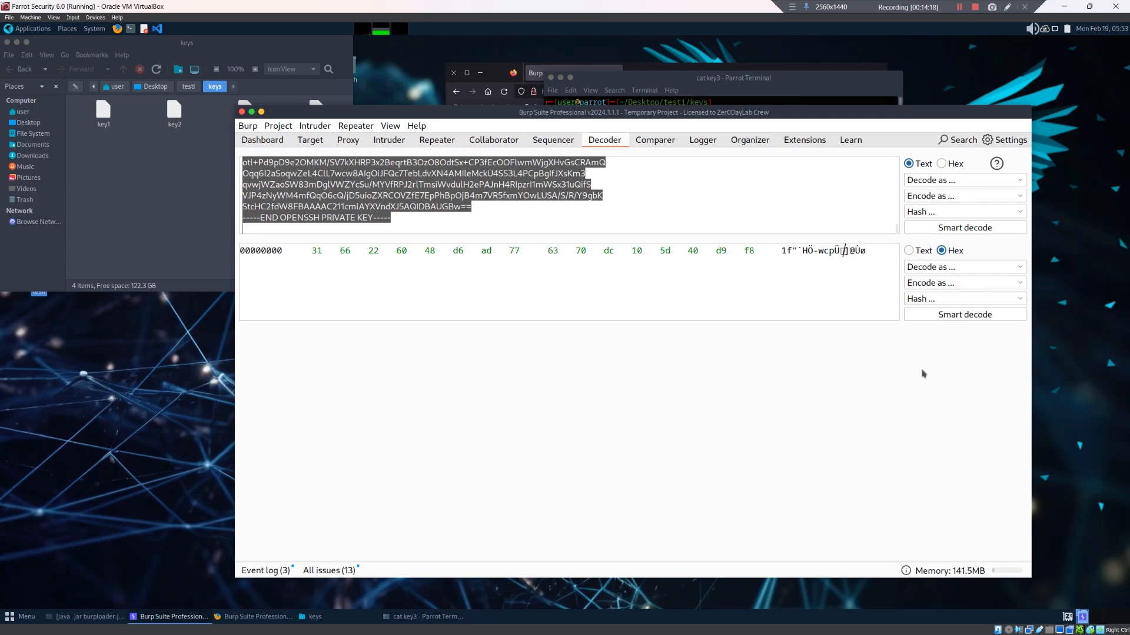
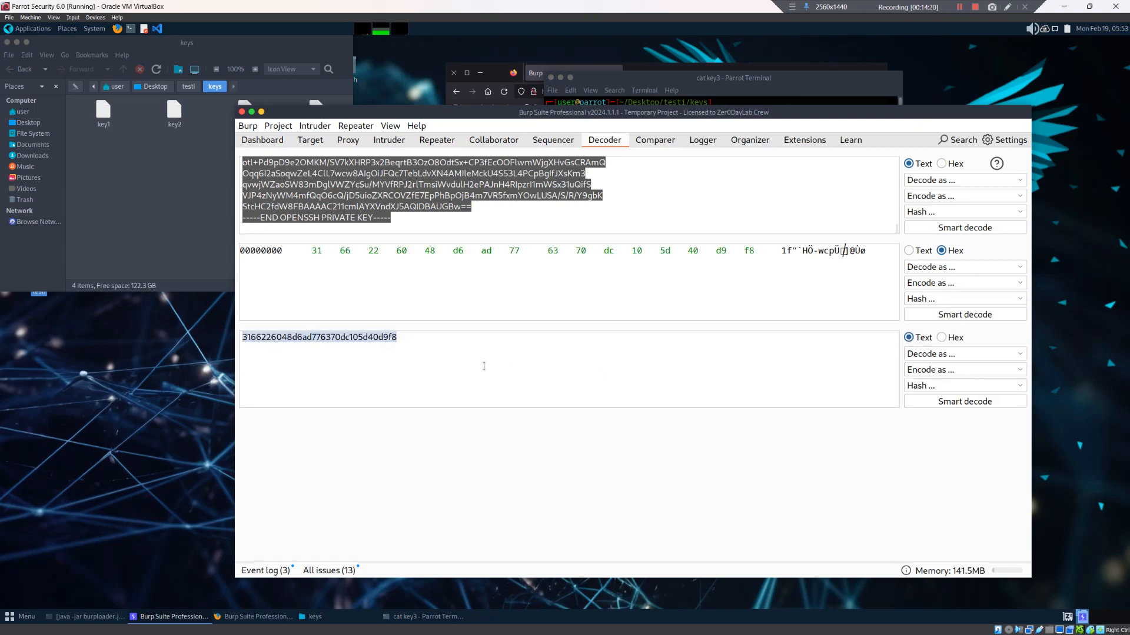
left_click(614, 624)
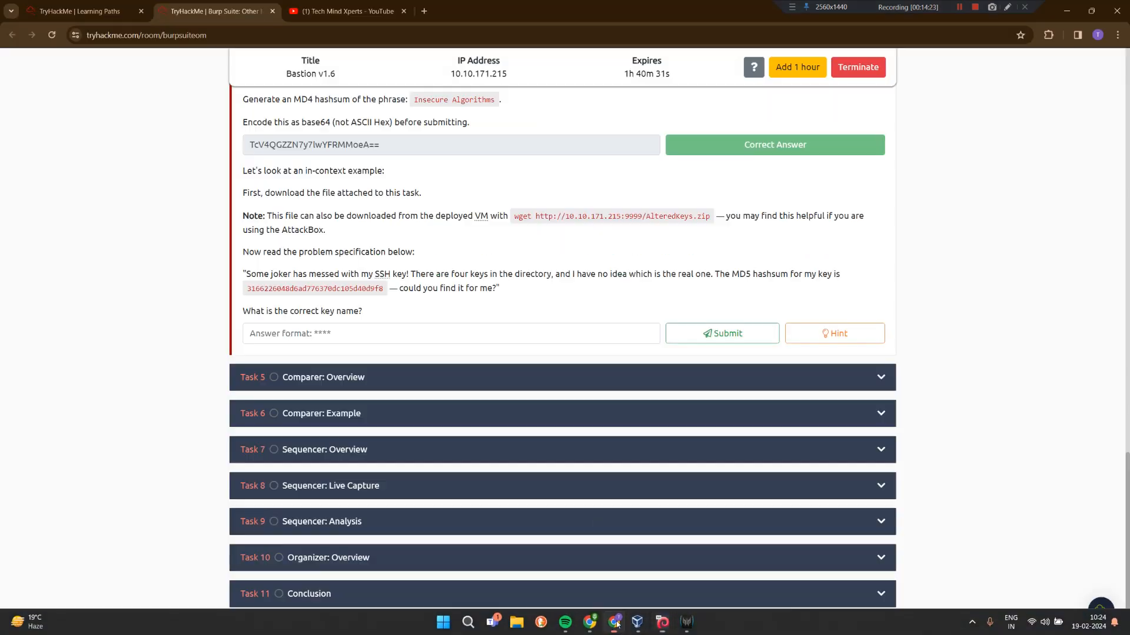
left_click_drag(366, 288, 386, 290)
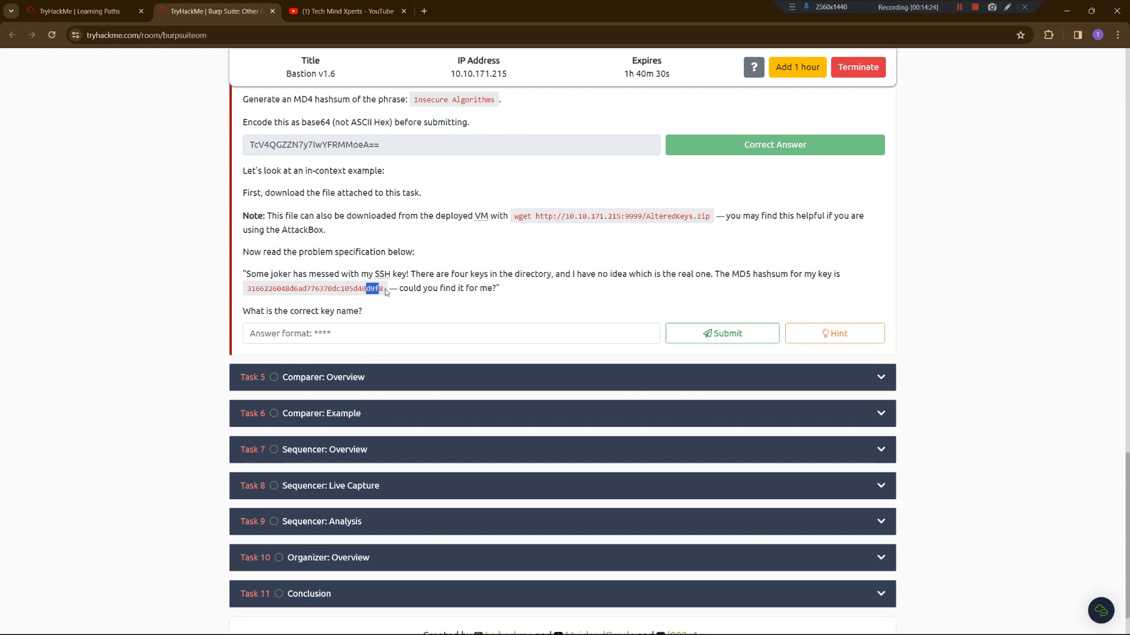
Submit "key3" as the answer to Task 4's question about the correct key name
left_click(366, 332)
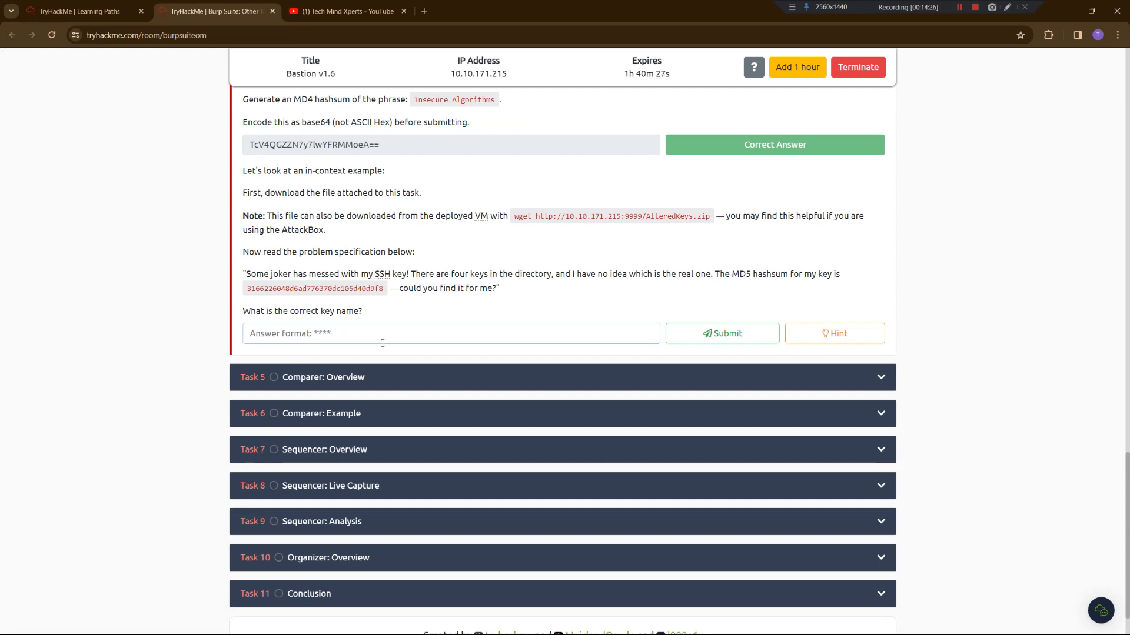
type("key3")
key("Return")
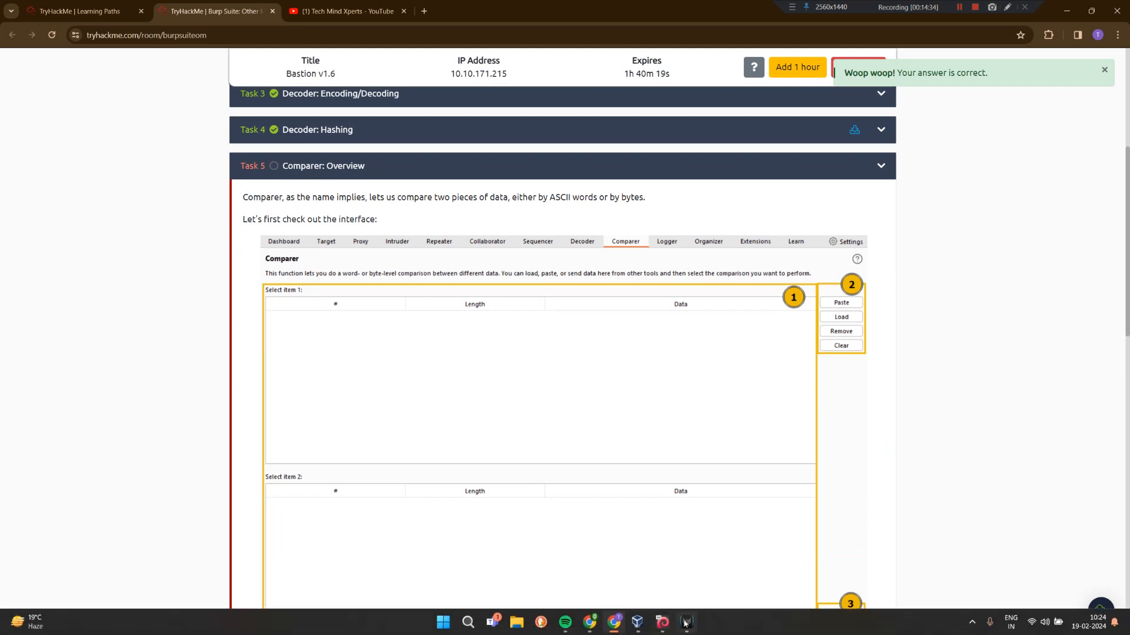
Switch to Burp Suite in the virtual machine, open Comparer and reposition the window to show its whole interface
left_click(661, 623)
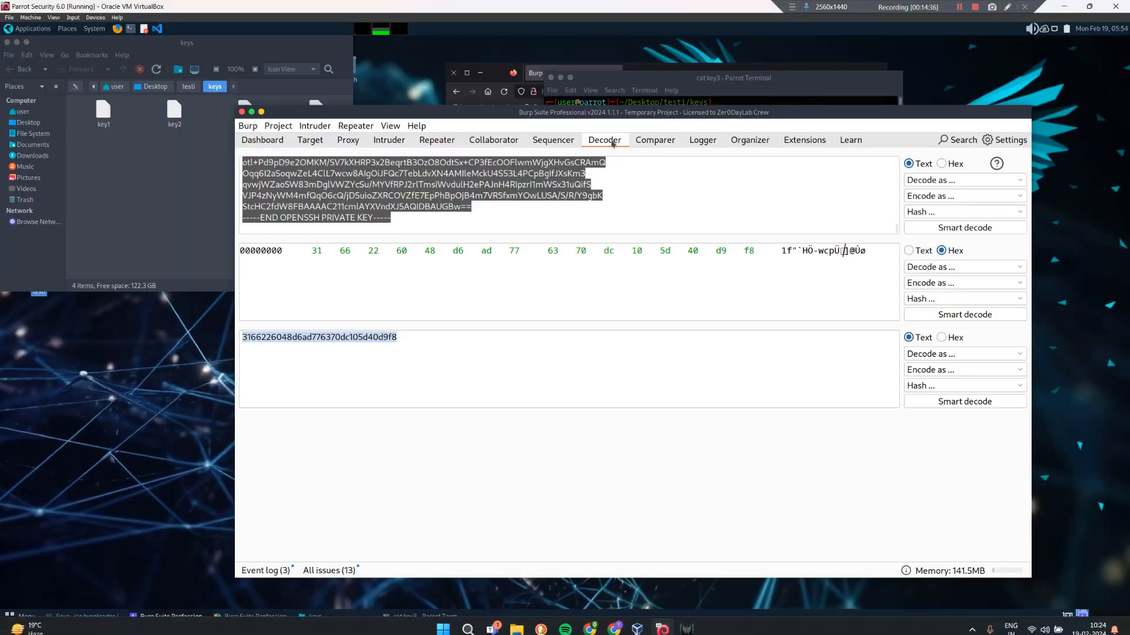
left_click(654, 140)
left_click_drag(644, 119, 574, 49)
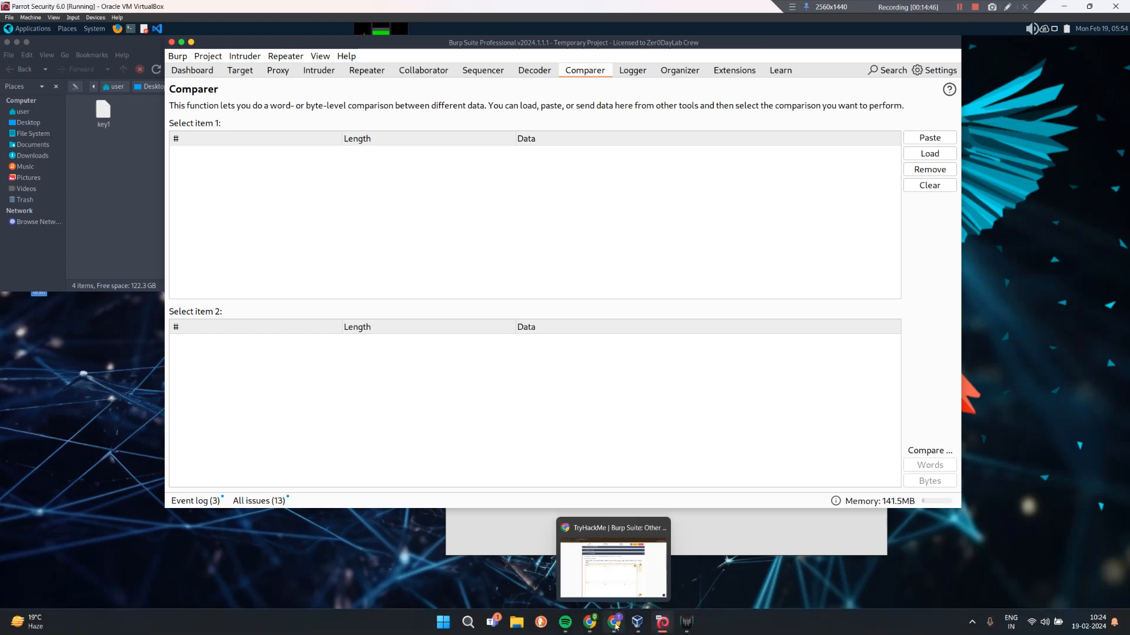
Return to the TryHackMe room in Chrome and read Task 5's Comparer overview, covering its interface sections and comparison window
left_click(615, 627)
scroll(474, 142, "down", 2)
scroll(473, 137, "up", 1)
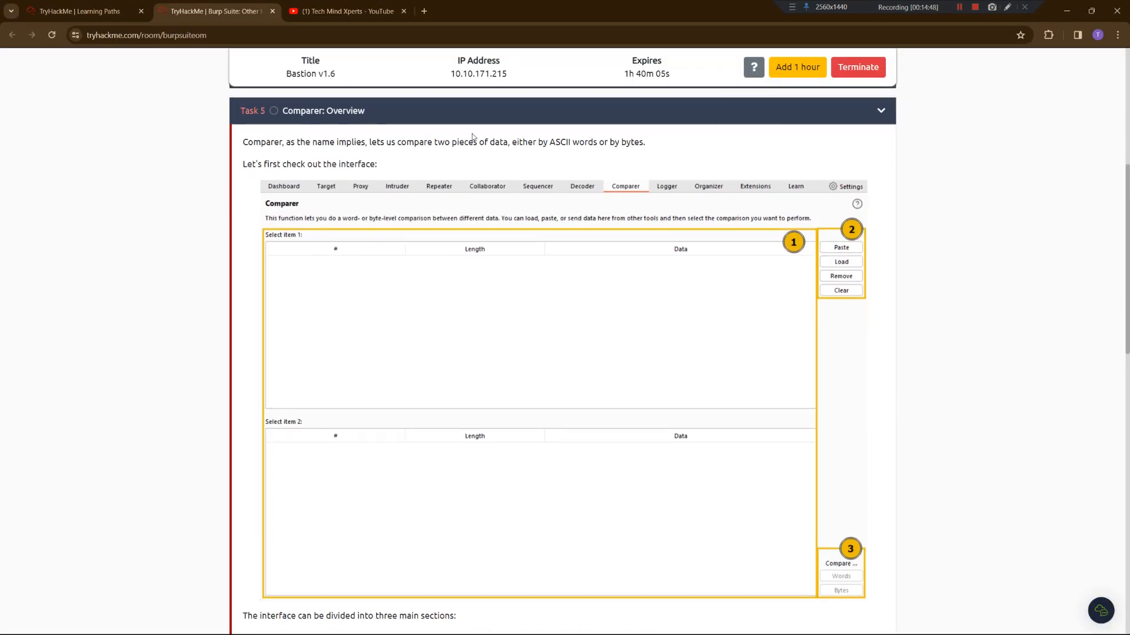
scroll(776, 256, "down", 2)
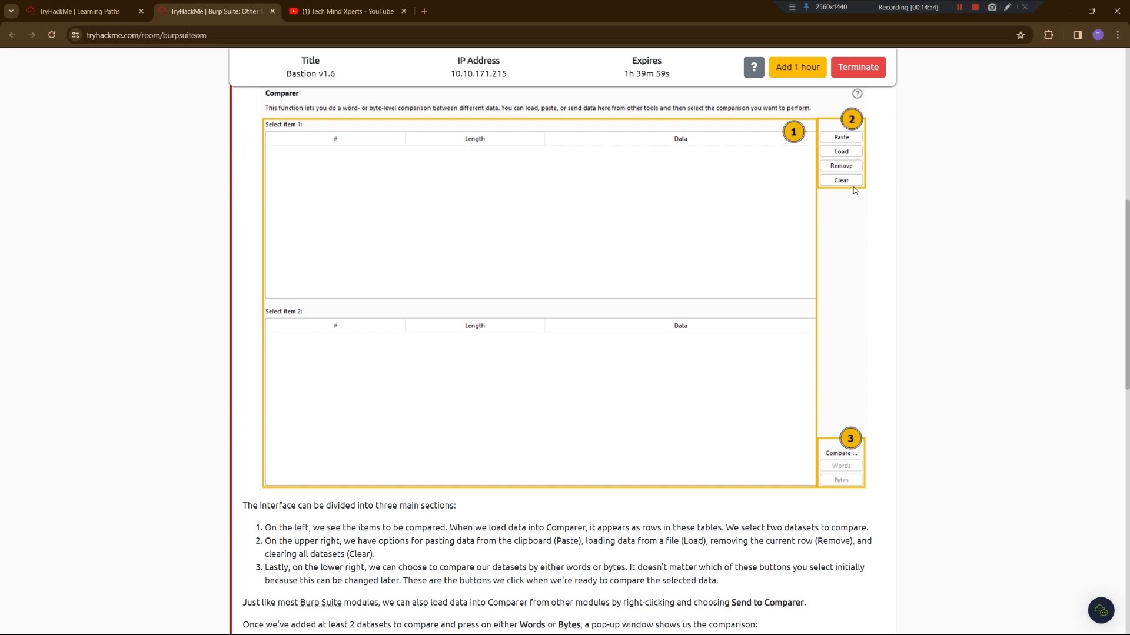
scroll(823, 293, "down", 3)
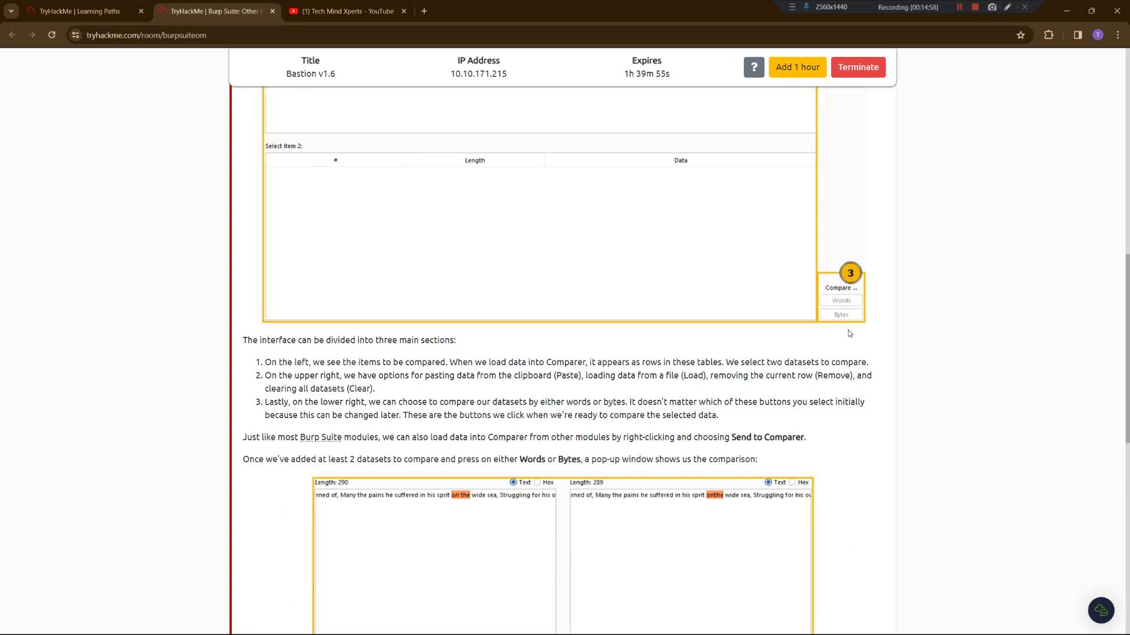
scroll(849, 334, "down", 4)
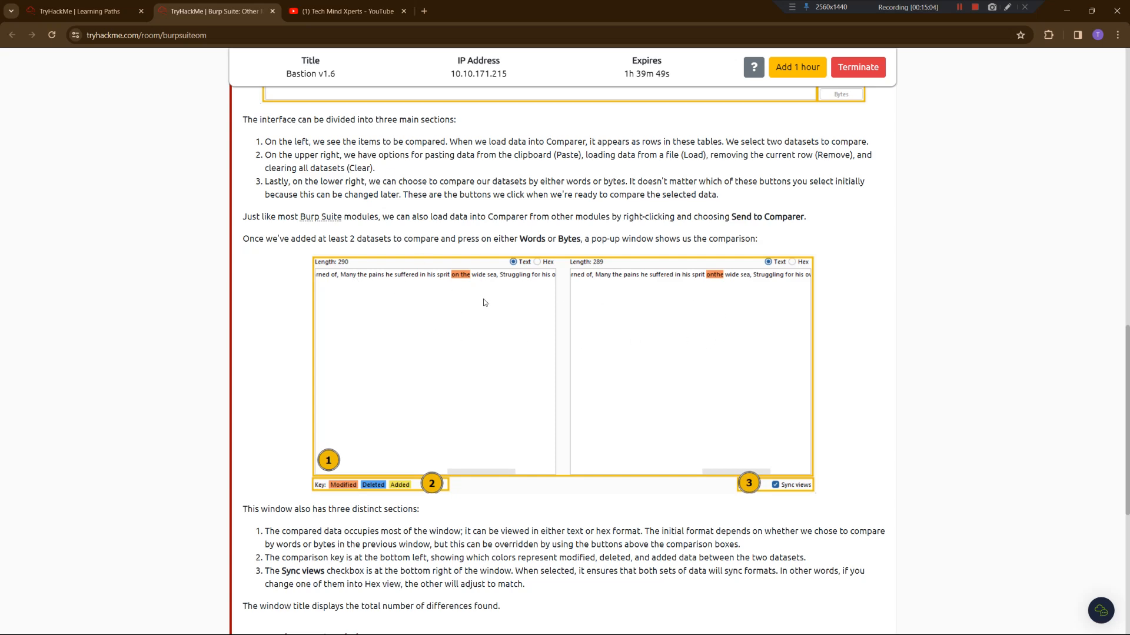
scroll(486, 304, "down", 5)
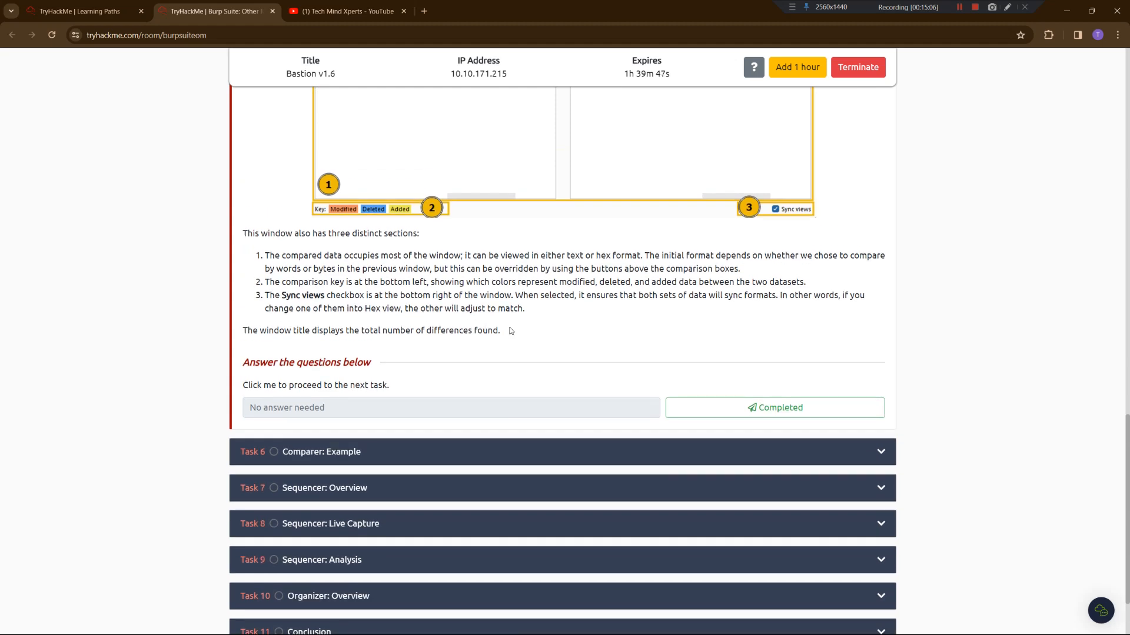
Mark Task 5 as completed and expand Task 6, Comparer: Example
left_click(727, 412)
scroll(447, 377, "down", 2)
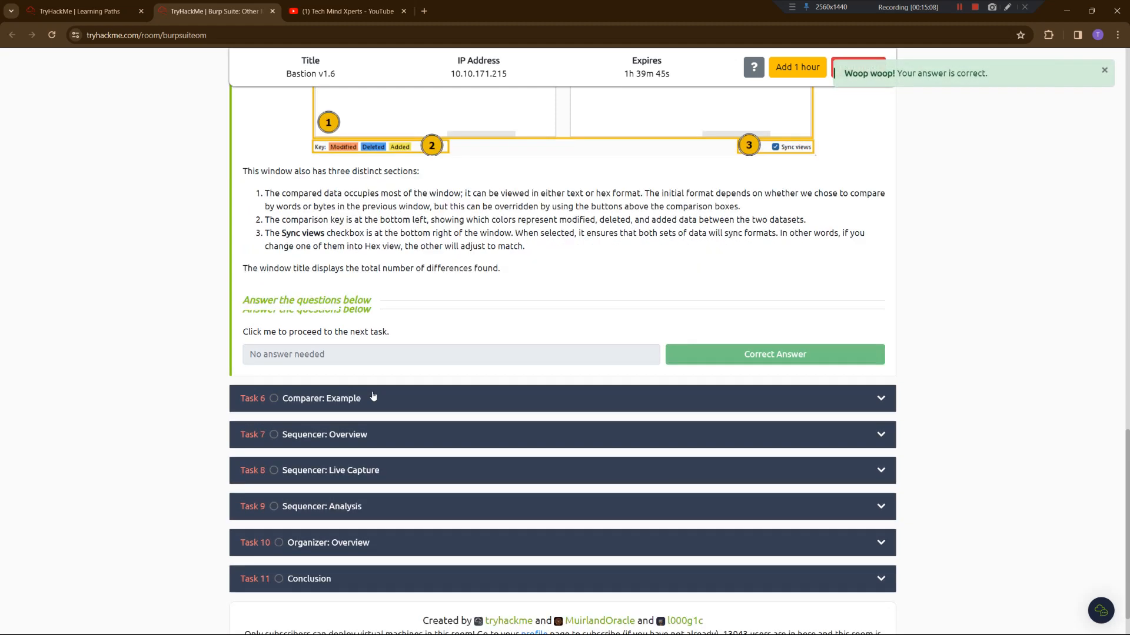
left_click(406, 364)
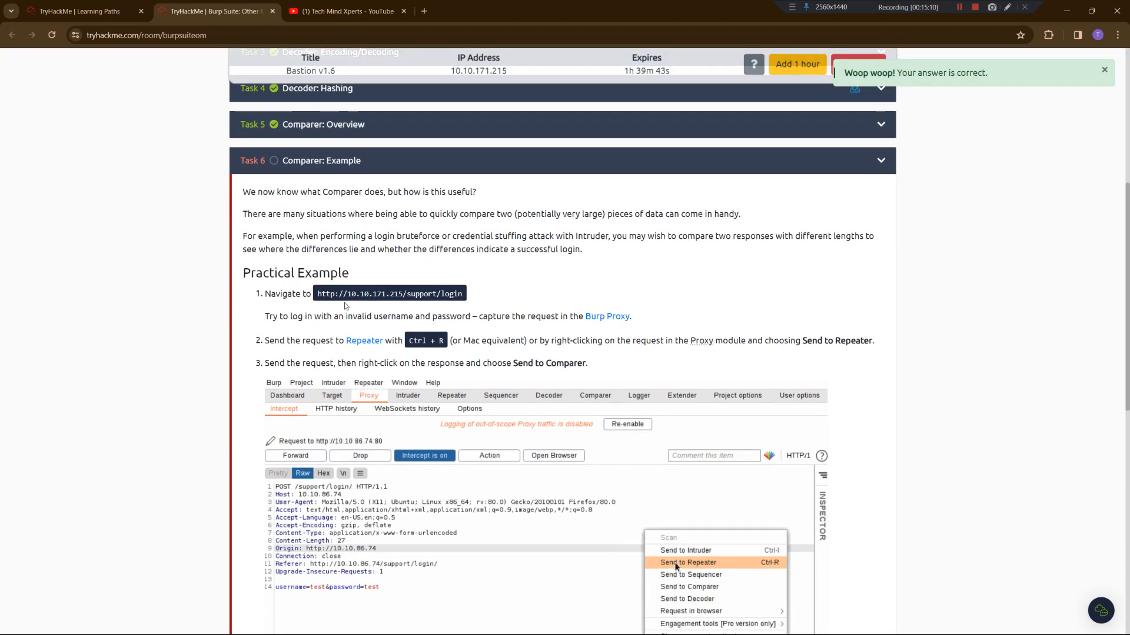
left_click_drag(319, 294, 467, 300)
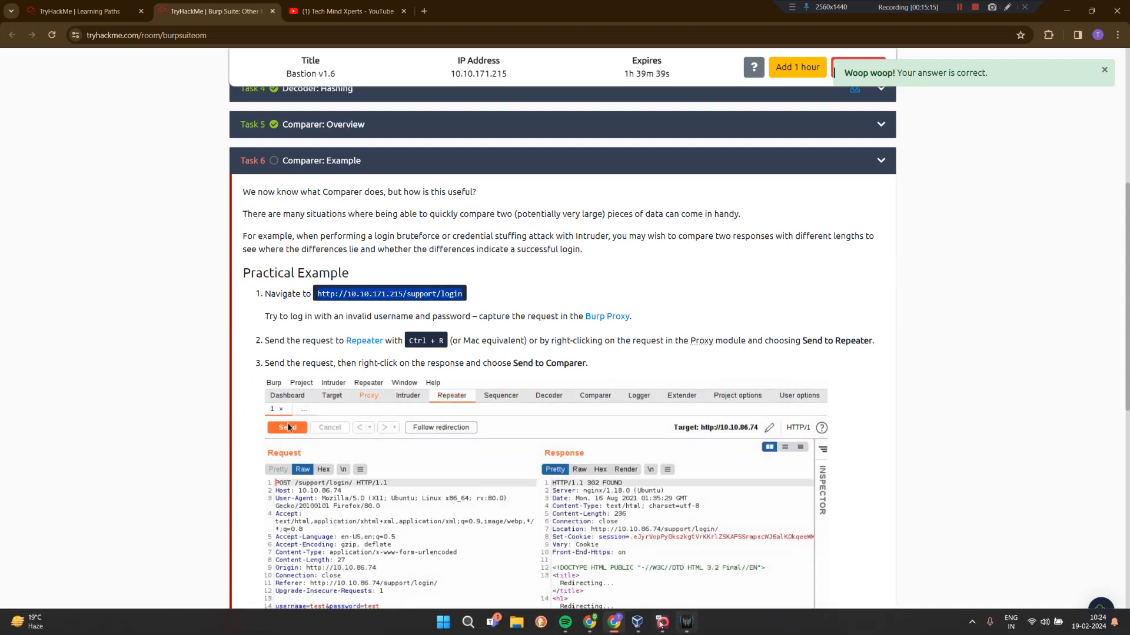
left_click(663, 629)
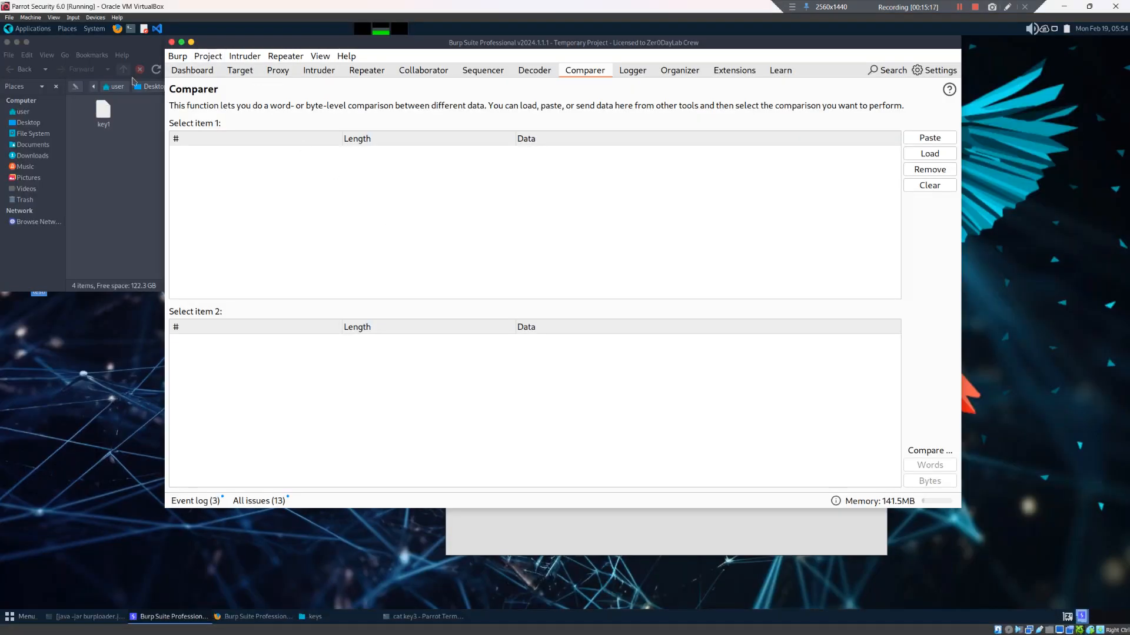
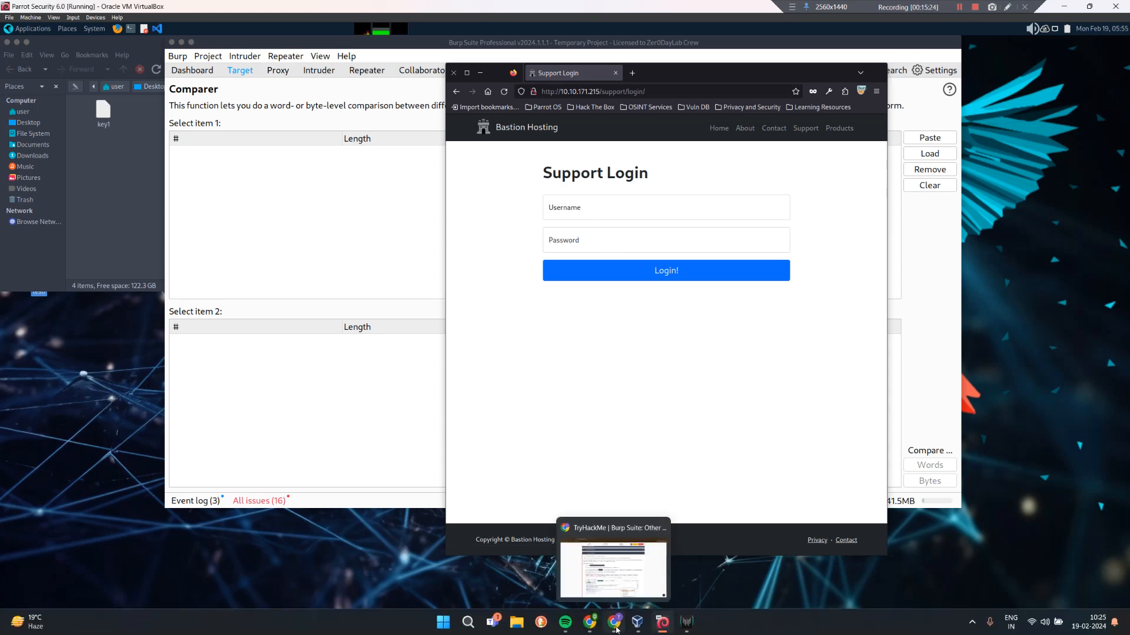
Return to the TryHackMe room in Chrome and read the instruction on capturing an invalid login request in Burp Proxy
left_click(615, 625)
scroll(485, 321, "down", 3)
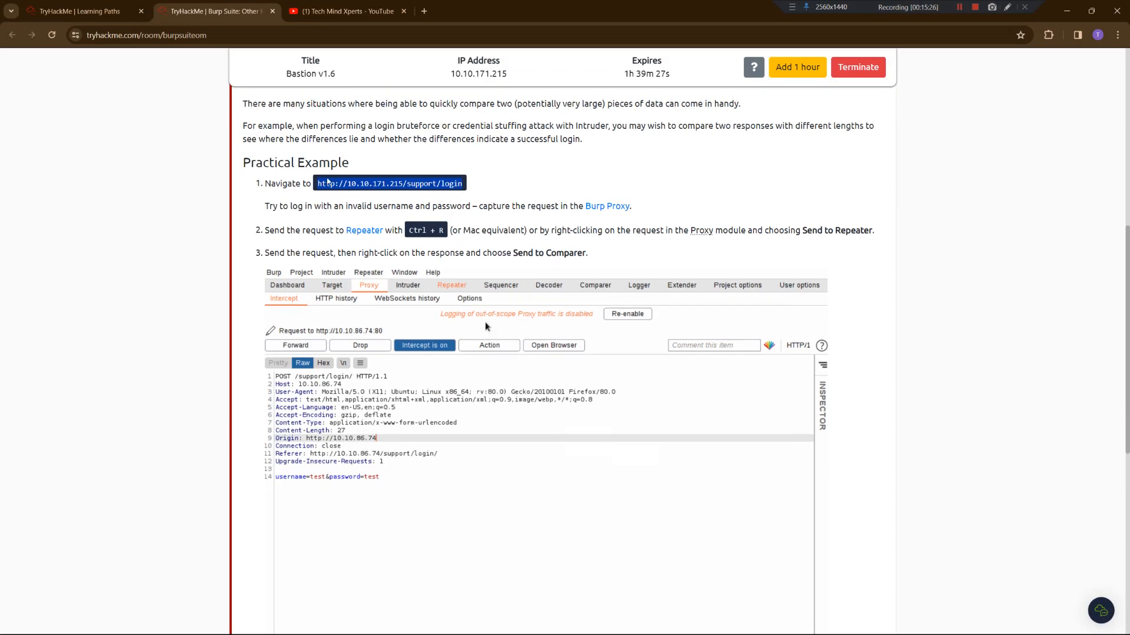
left_click_drag(323, 207, 590, 207)
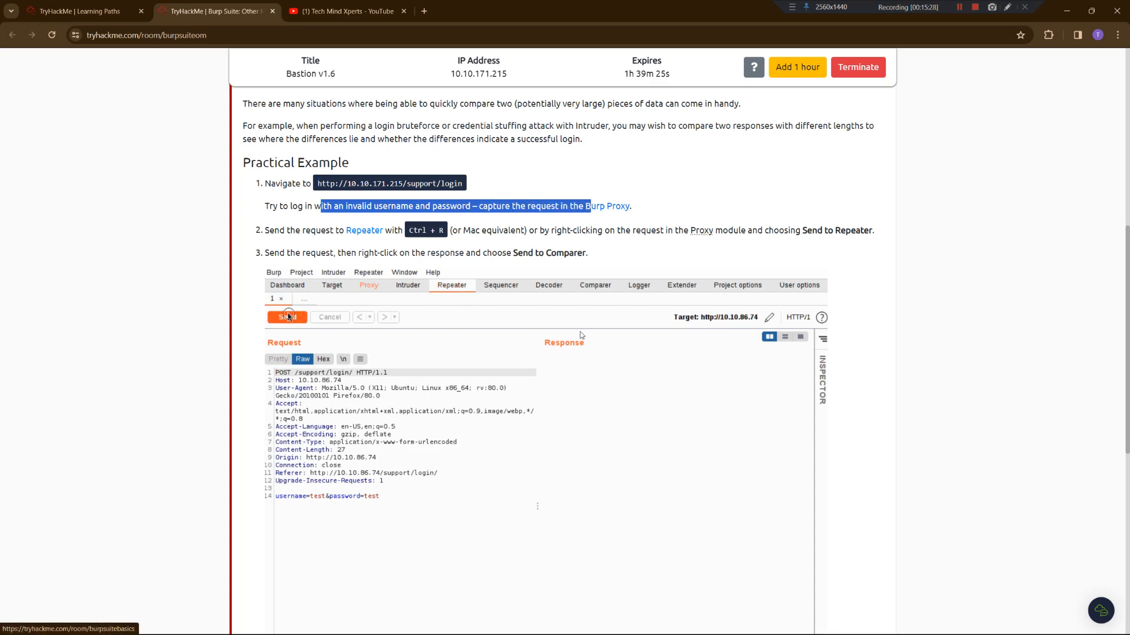
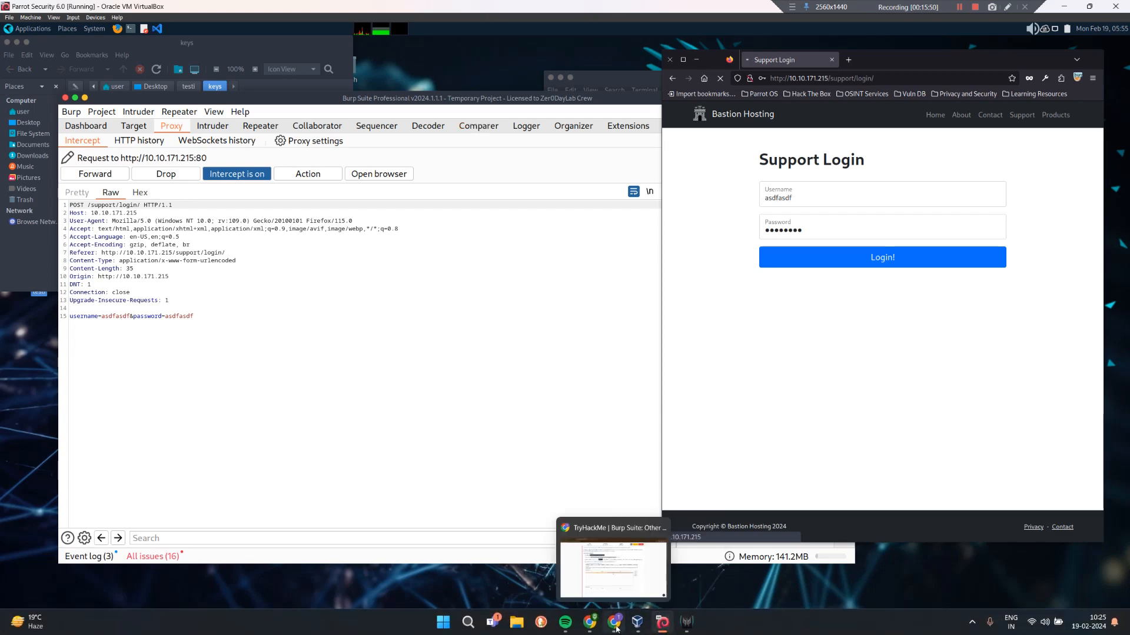
Switch back to the TryHackMe room in Chrome and copy the username support_admin from step 4 of Task 6's practical example
left_click(615, 622)
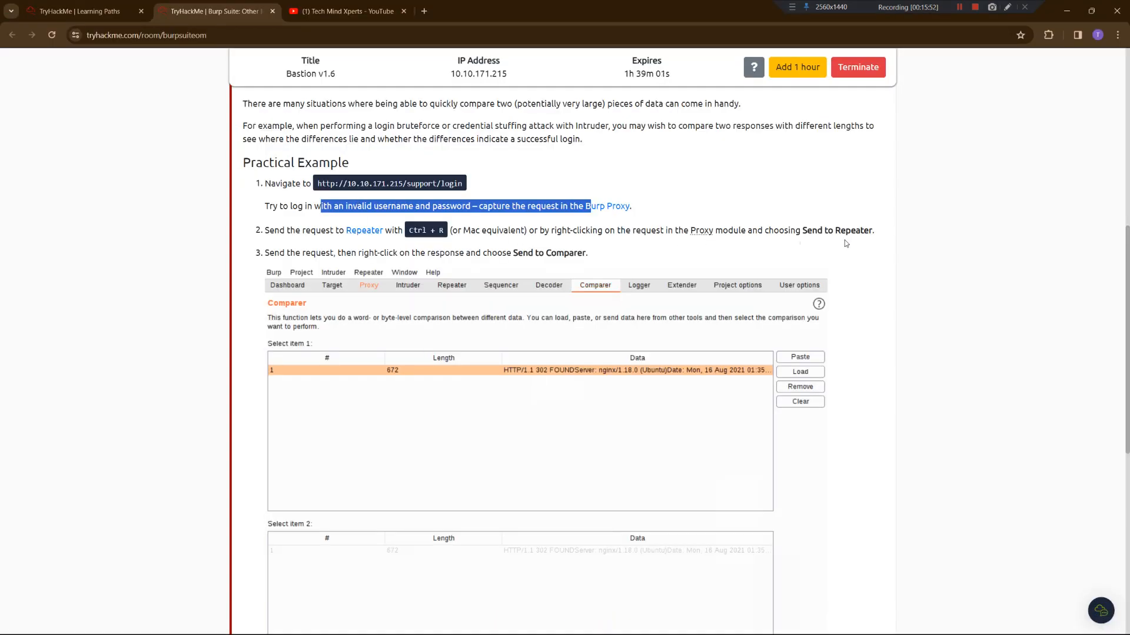
scroll(498, 294, "down", 3)
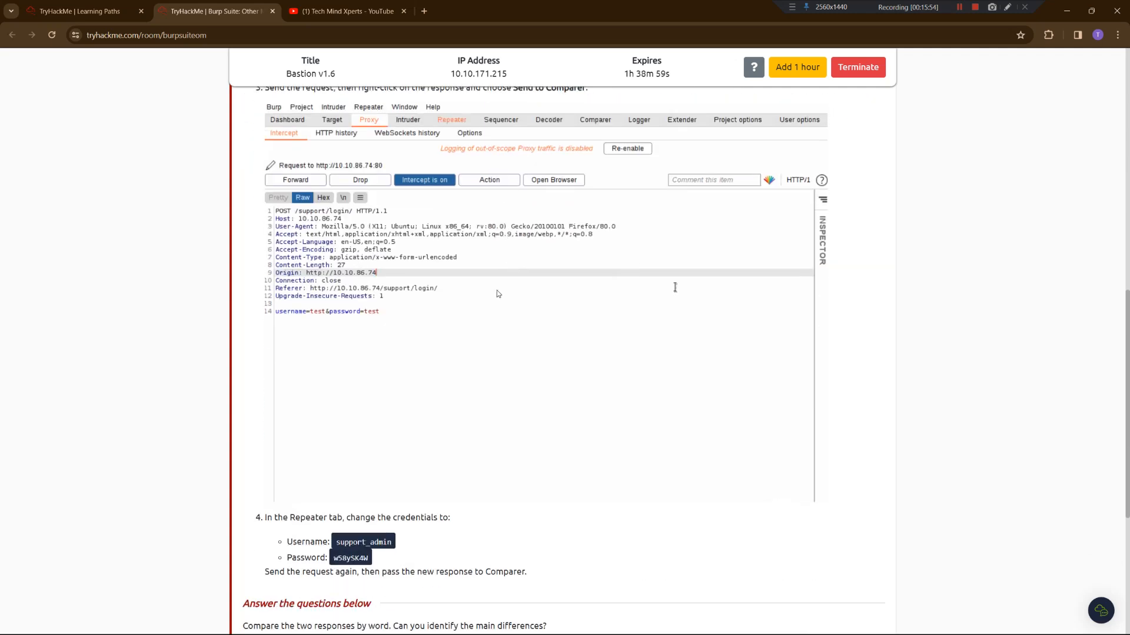
scroll(455, 294, "down", 5)
left_click_drag(310, 219, 391, 233)
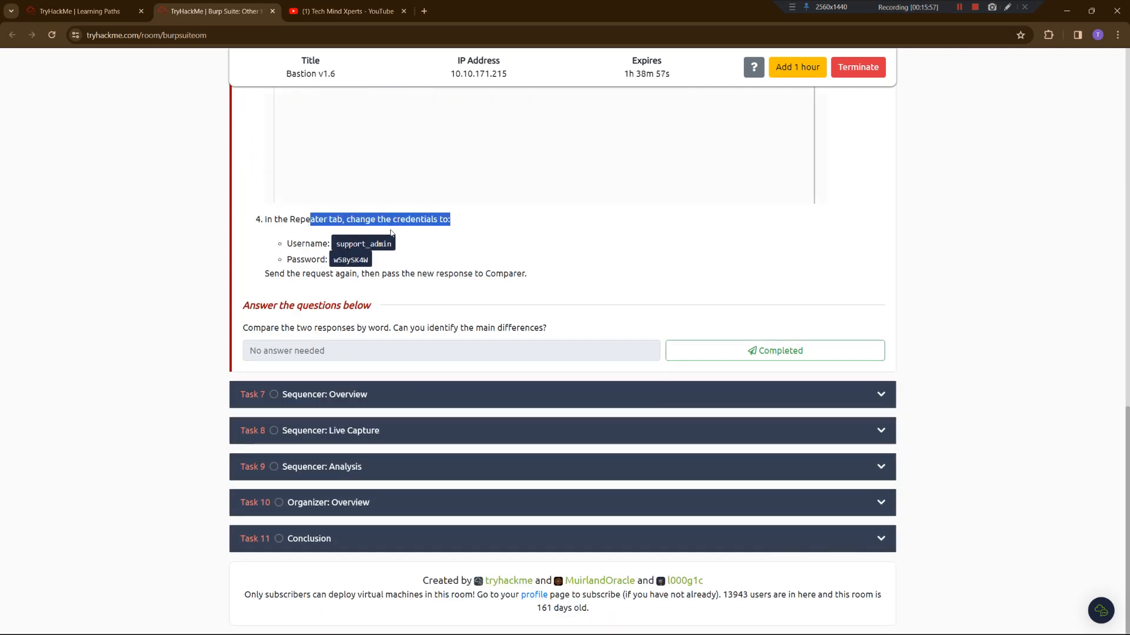
left_click_drag(299, 244, 374, 248)
left_click(340, 251)
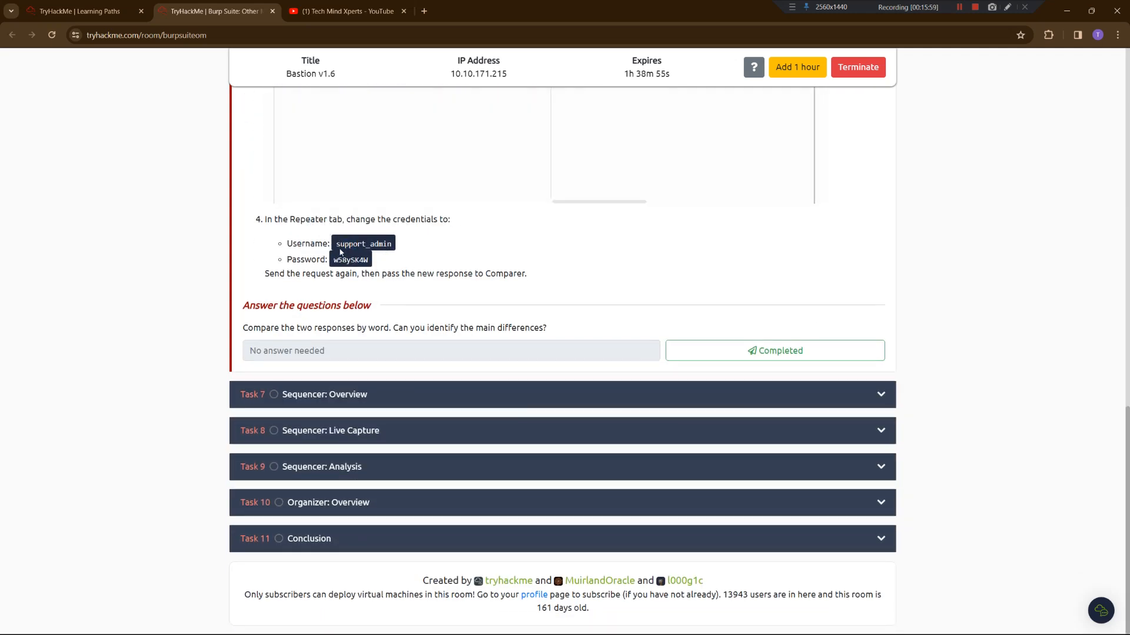
double_click(391, 244)
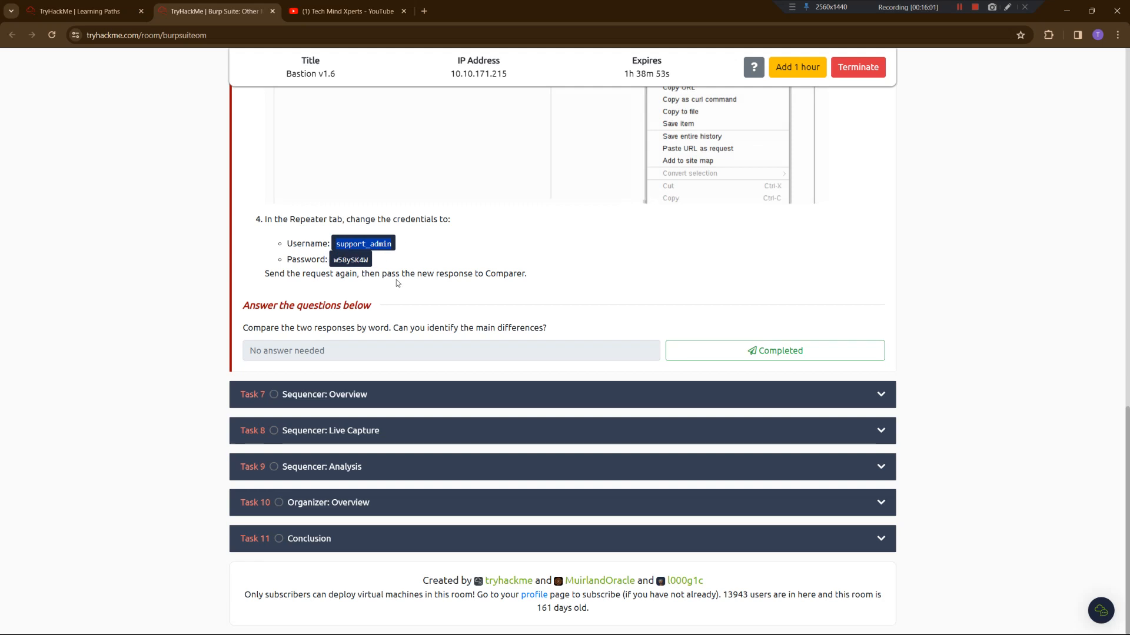
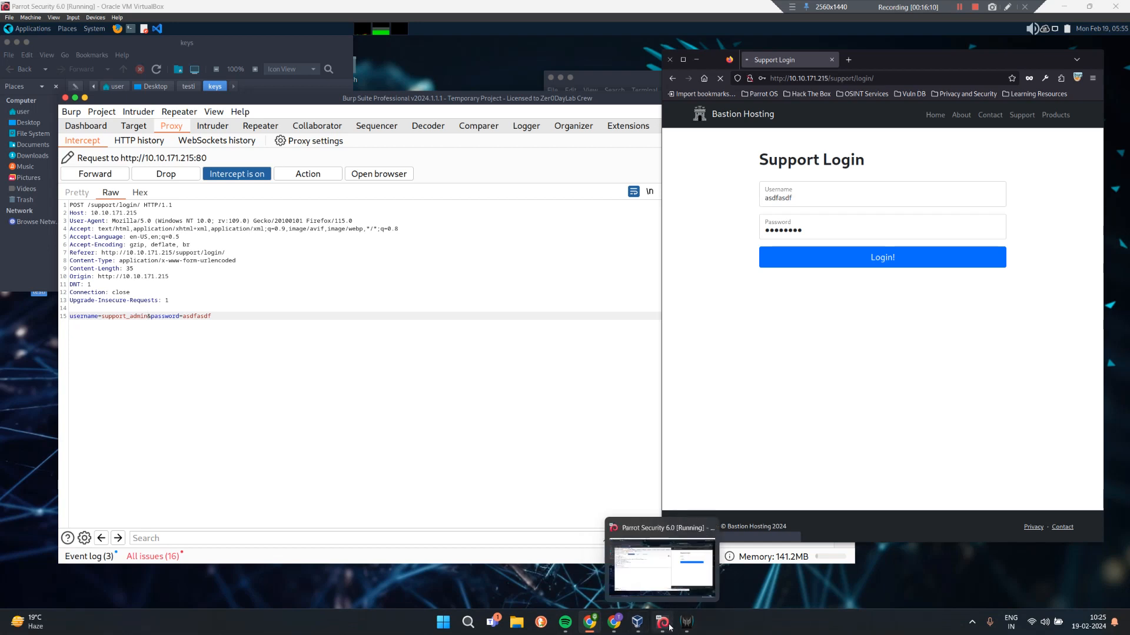
Switch to Chrome again and copy the support account's password from step 4 of Task 6's practical example
left_click(613, 621)
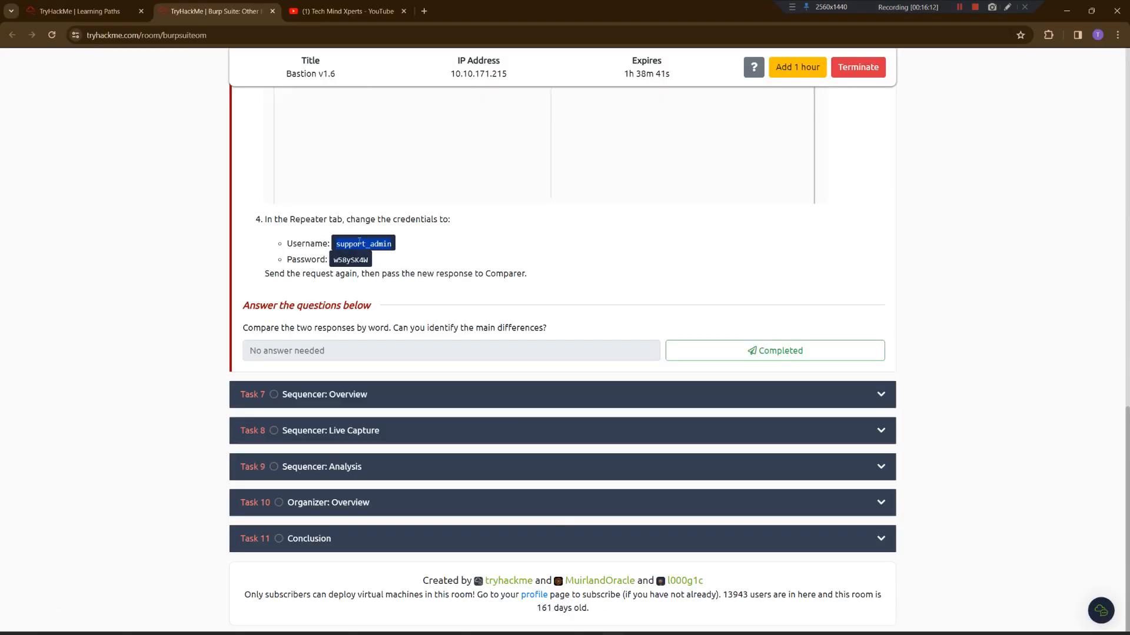
double_click(349, 260)
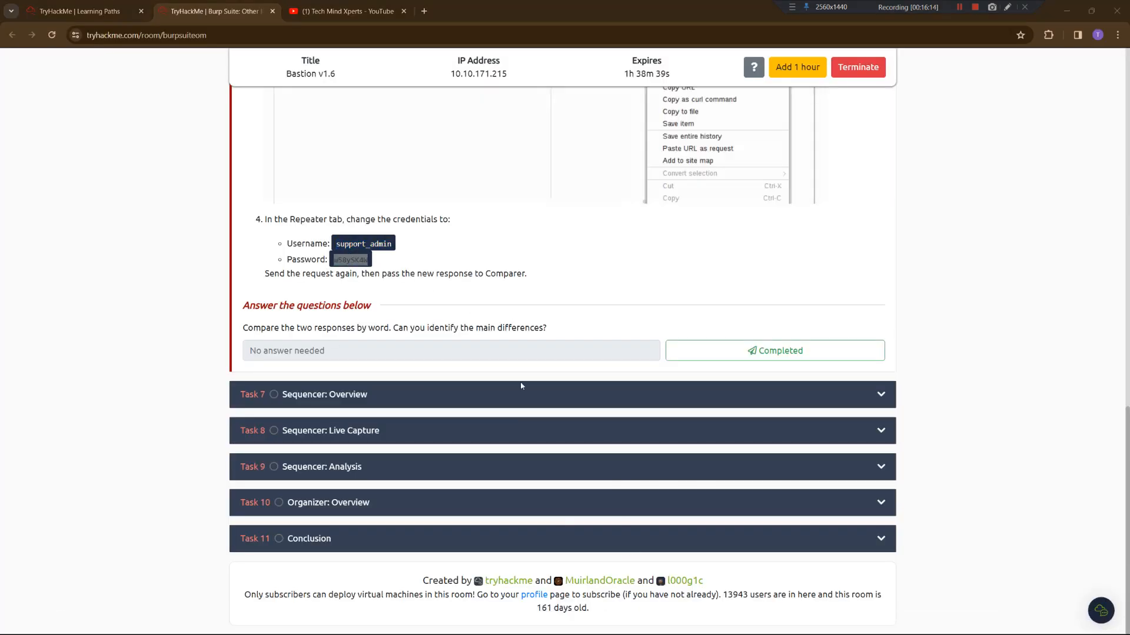
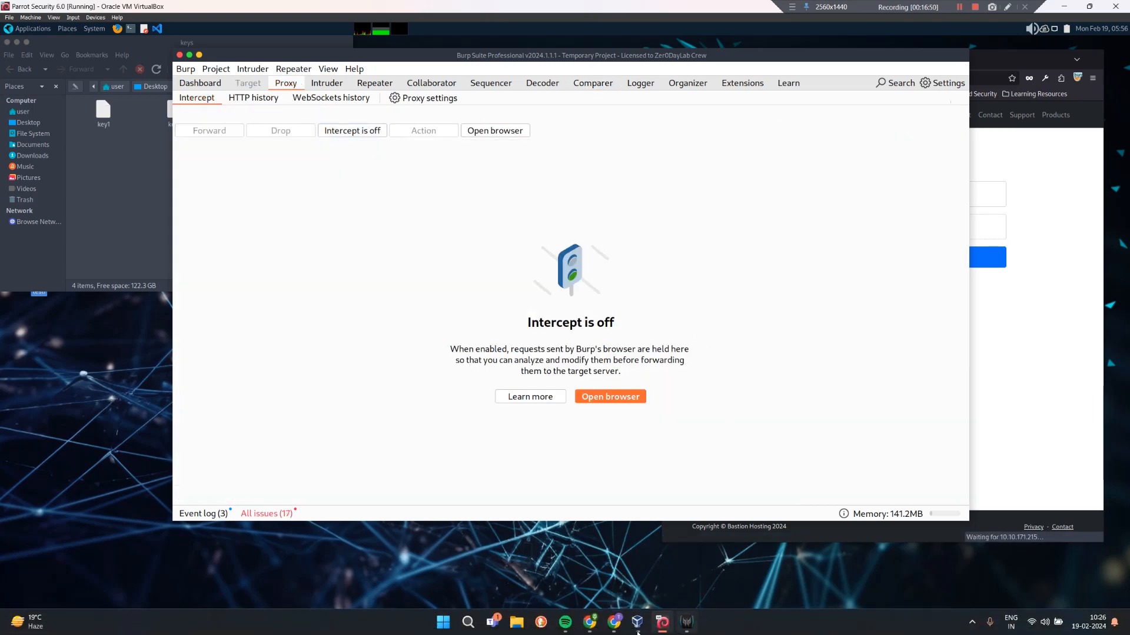
Return to the TryHackMe room in Chrome, mark Task 6 as completed and read the introduction of Task 7, Sequencer: Overview
left_click(614, 622)
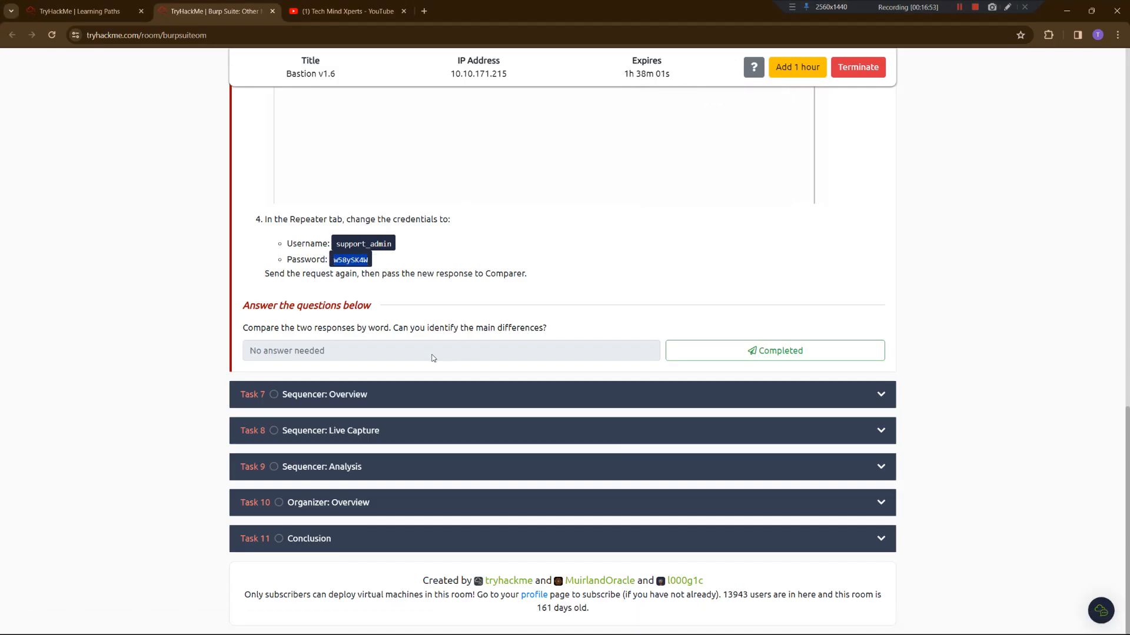
left_click(796, 348)
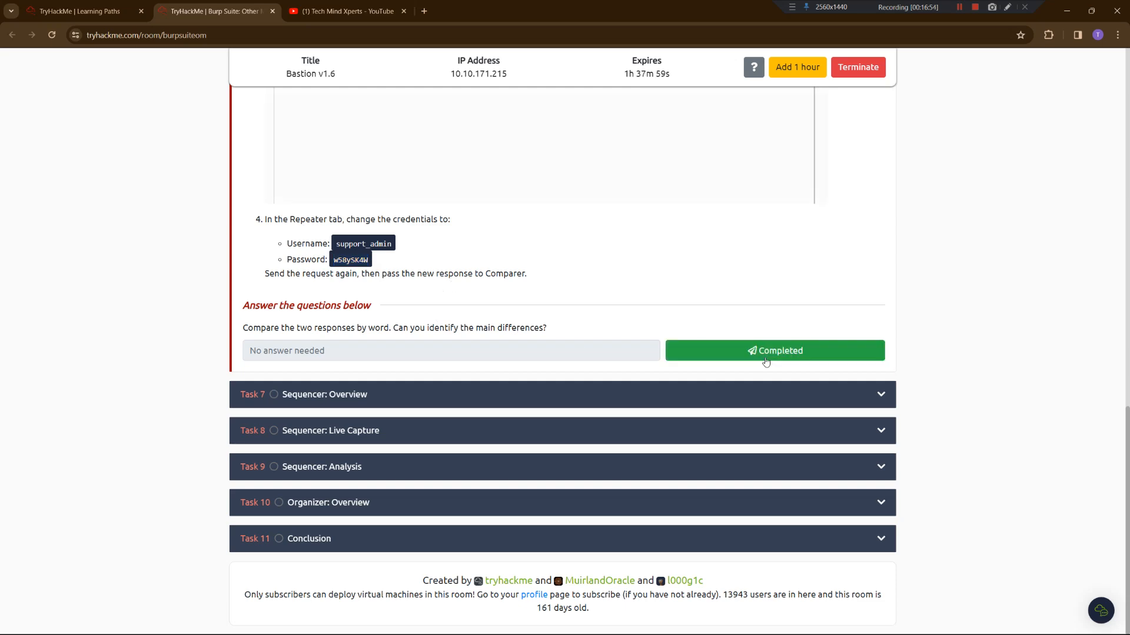
scroll(472, 273, "up", 8)
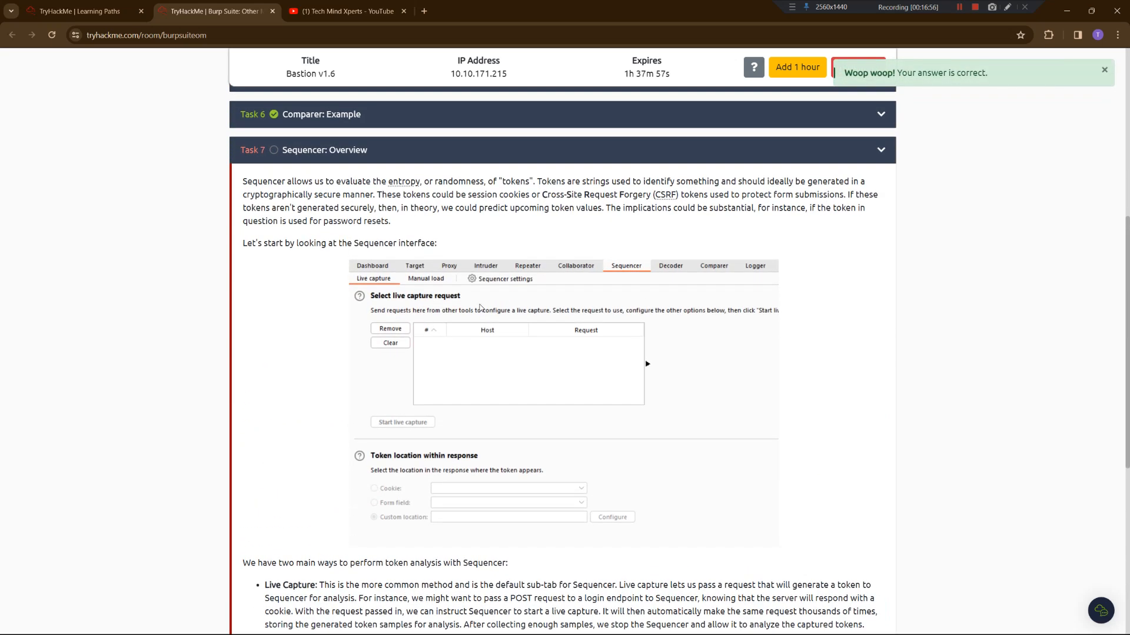
scroll(427, 263, "down", 2)
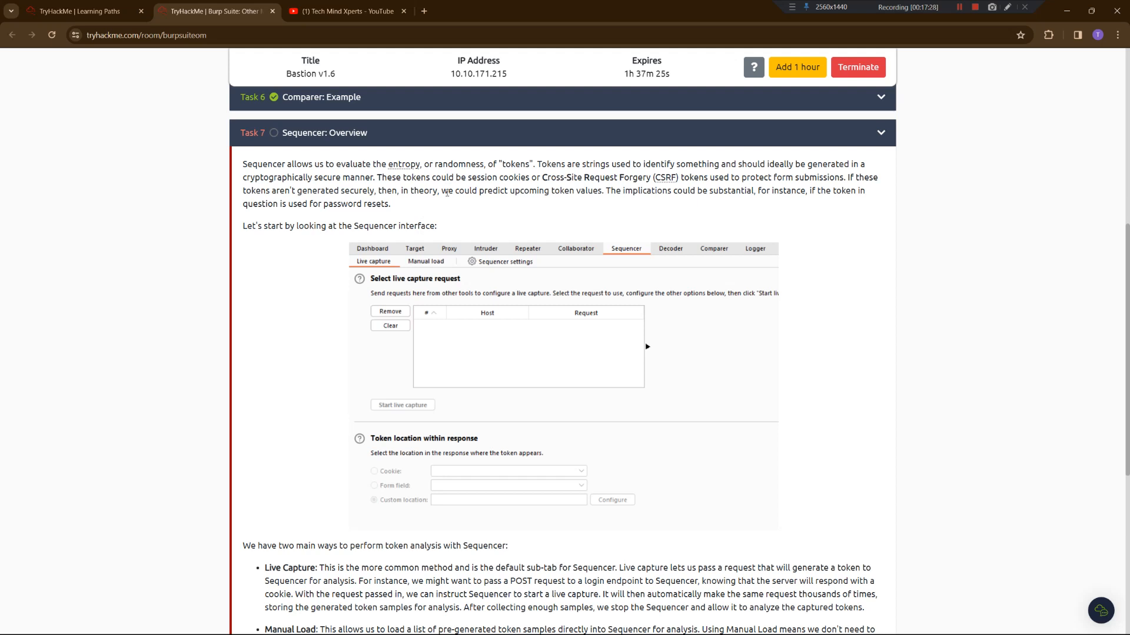
left_click(1007, 7)
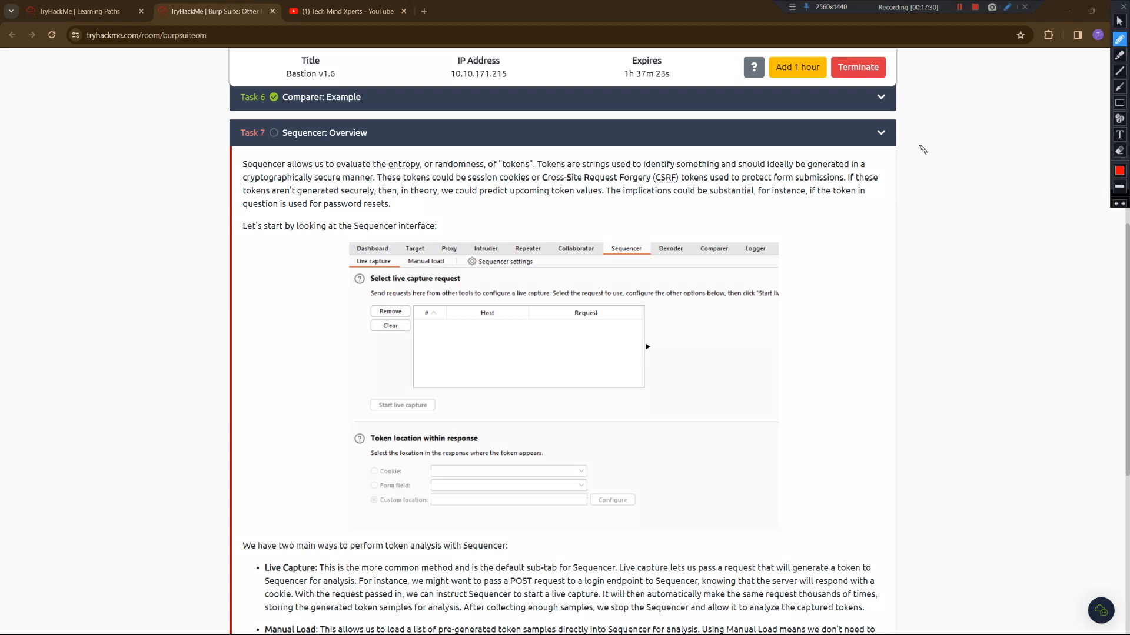
mouse_move(926, 121)
left_mouse_down()
mouse_move(942, 216)
mouse_move(973, 216)
left_mouse_up()
mouse_move(929, 283)
left_mouse_down()
mouse_move(994, 321)
mouse_move(925, 341)
left_mouse_up()
mouse_move(922, 406)
left_mouse_down()
mouse_move(986, 429)
mouse_move(1018, 520)
left_mouse_up()
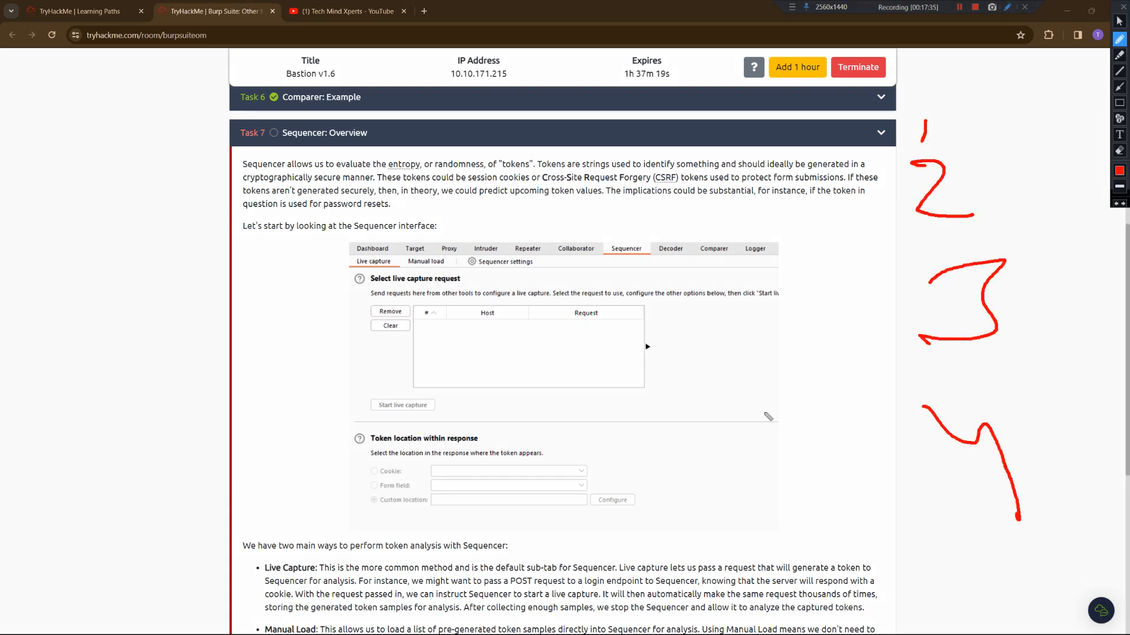
left_click_drag(464, 174, 404, 240)
left_click_drag(545, 177, 557, 224)
left_click_drag(584, 152, 780, 191)
left_click_drag(274, 384, 394, 460)
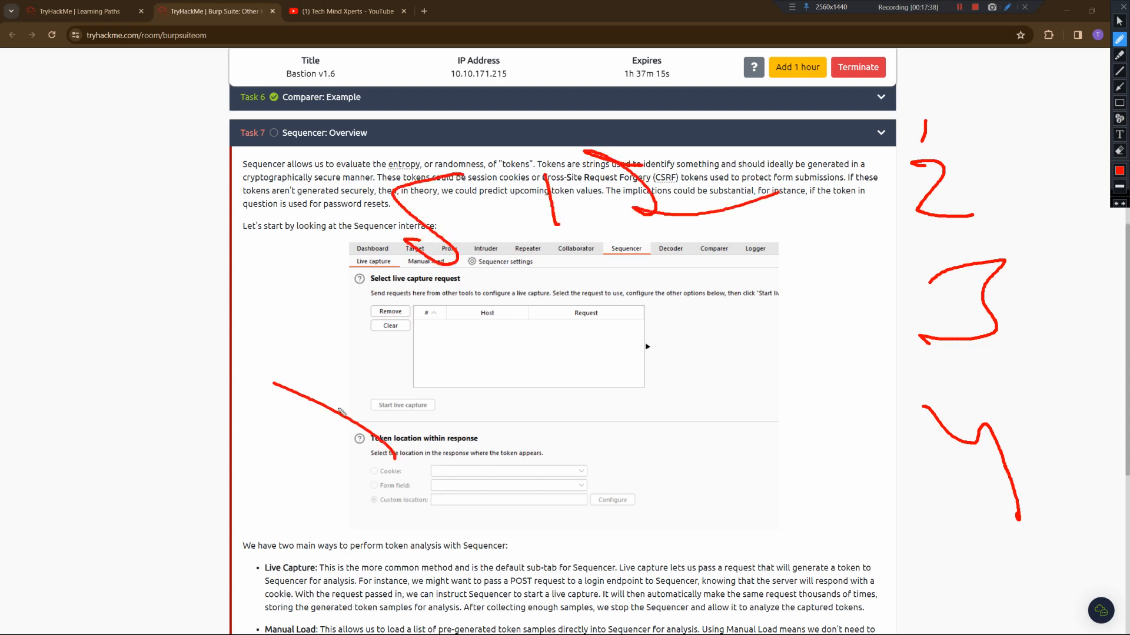
left_click_drag(257, 340, 388, 456)
mouse_move(430, 324)
left_mouse_down()
mouse_move(411, 377)
mouse_move(442, 363)
left_mouse_up()
mouse_move(509, 310)
left_mouse_down()
mouse_move(510, 340)
mouse_move(532, 322)
left_mouse_up()
mouse_move(589, 321)
left_mouse_down()
mouse_move(602, 304)
mouse_move(559, 317)
left_mouse_up()
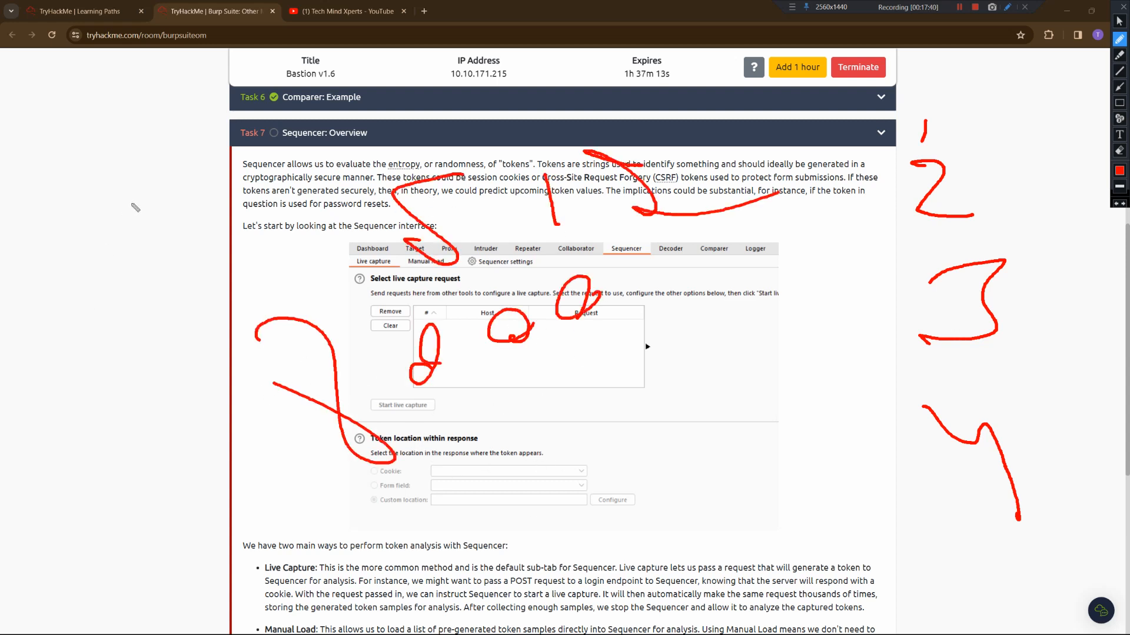
left_click_drag(713, 318, 719, 387)
left_click_drag(151, 150, 130, 223)
mouse_move(232, 147)
left_mouse_down()
mouse_move(212, 195)
mouse_move(182, 210)
left_mouse_up()
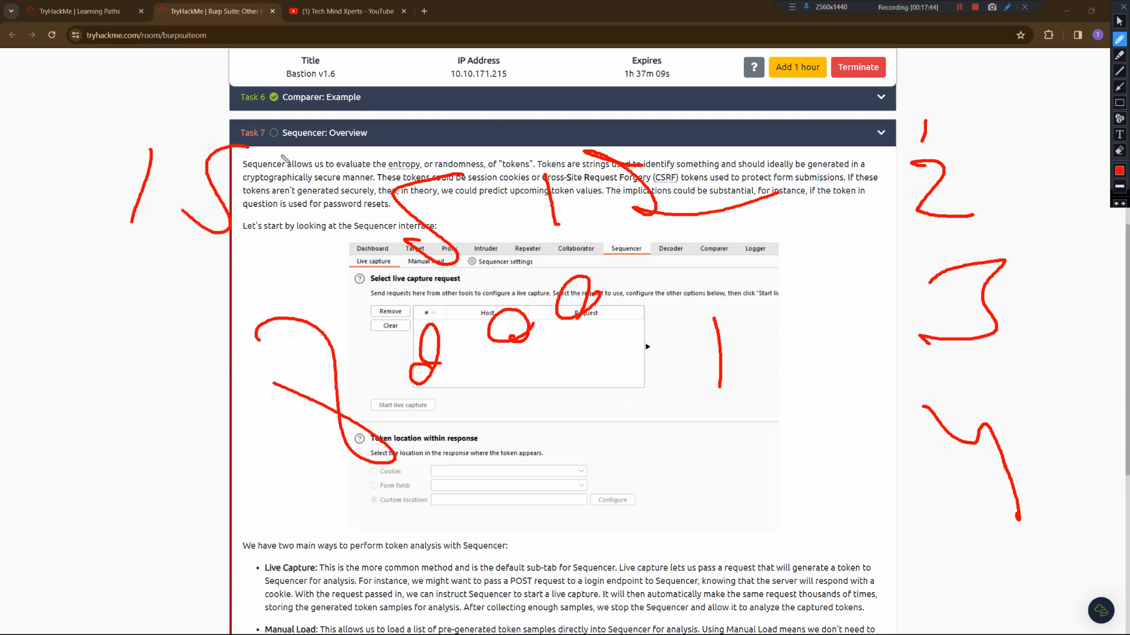
mouse_move(287, 148)
left_mouse_down()
mouse_move(276, 183)
mouse_move(305, 175)
left_mouse_up()
mouse_move(318, 150)
left_mouse_down()
mouse_move(346, 164)
mouse_move(414, 109)
left_mouse_up()
mouse_move(88, 239)
left_mouse_down()
mouse_move(424, 185)
mouse_move(99, 106)
mouse_move(91, 253)
mouse_move(287, 246)
left_mouse_up()
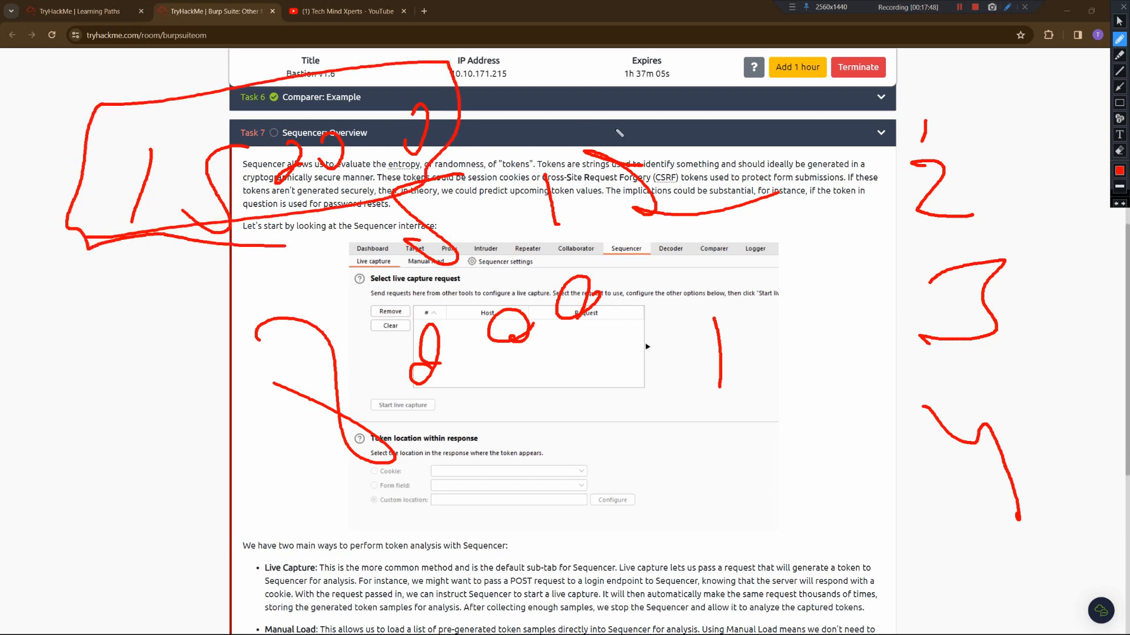
left_click(1122, 9)
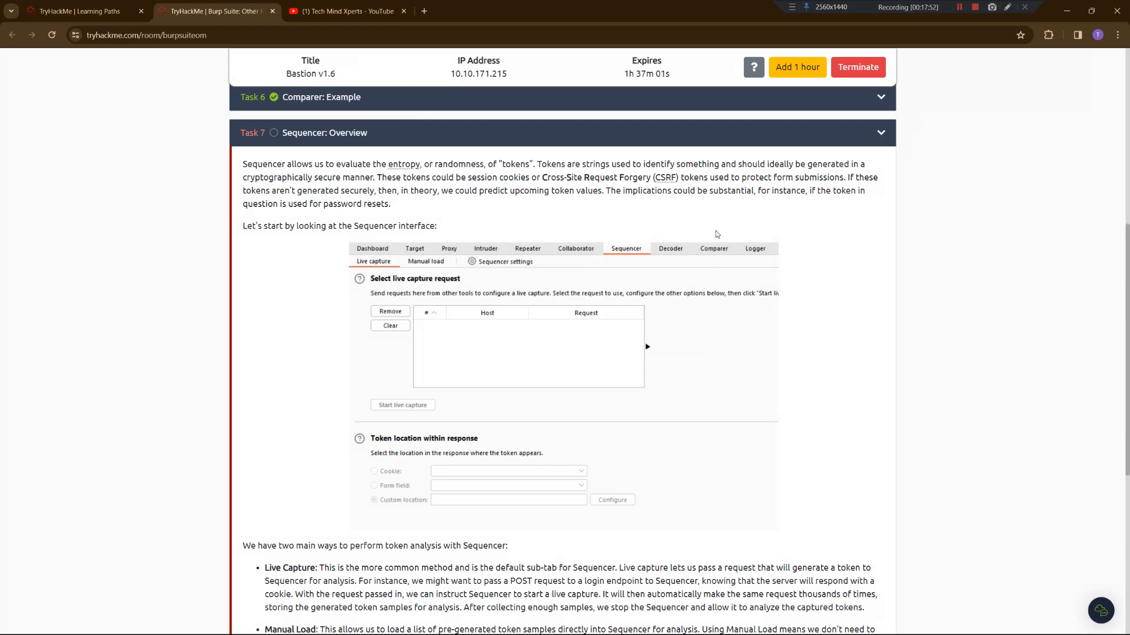
Submit "entropy" as the answer to Task 7's question about what Sequencer allows us to evaluate
scroll(747, 242, "down", 5)
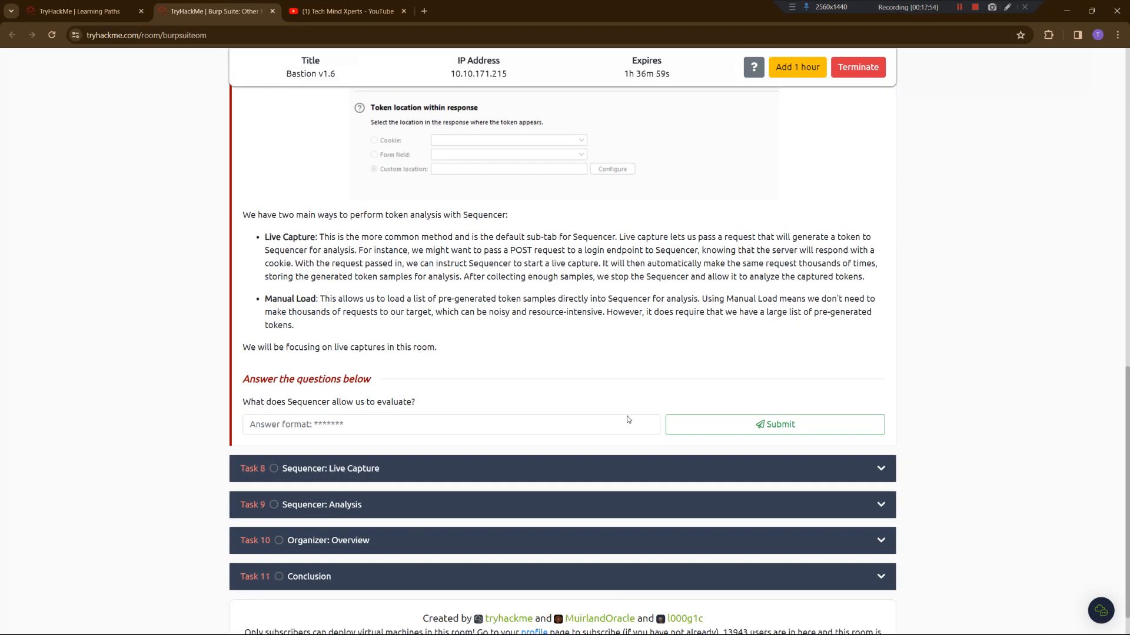
left_click_drag(366, 405, 442, 410)
scroll(463, 409, "up", 6)
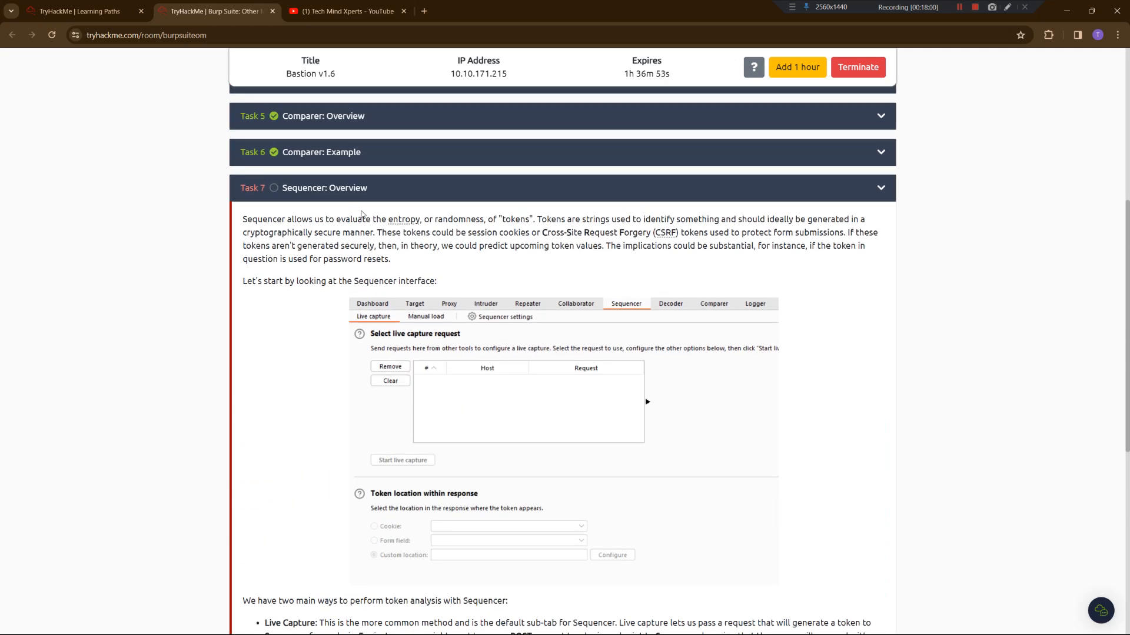
left_click_drag(358, 219, 480, 219)
scroll(476, 359, "down", 6)
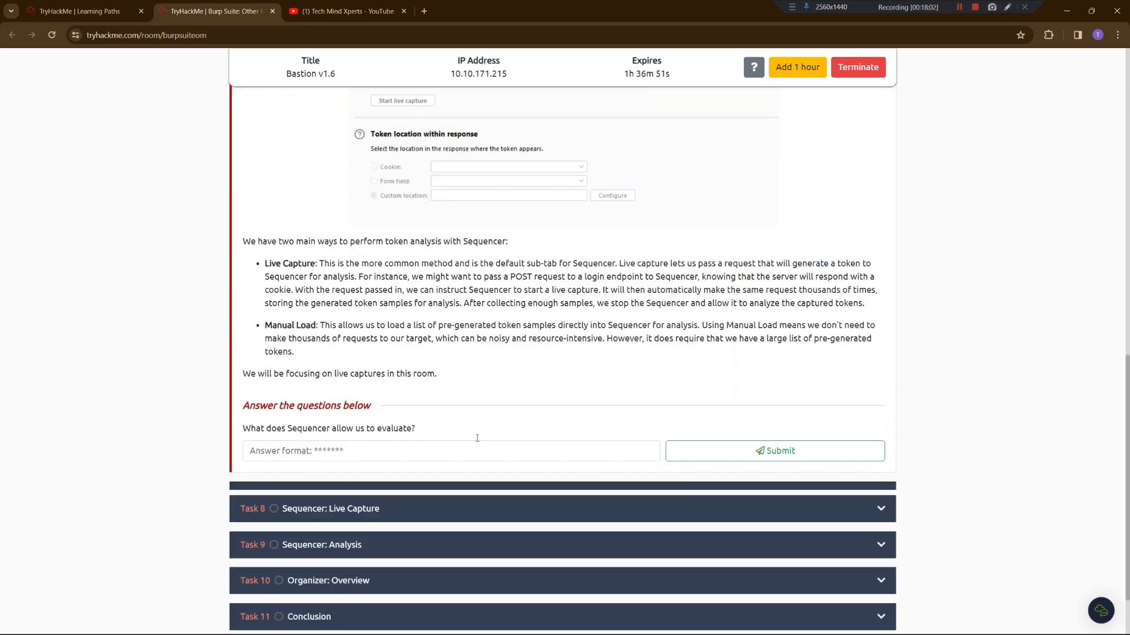
left_click(425, 425)
type("entro")
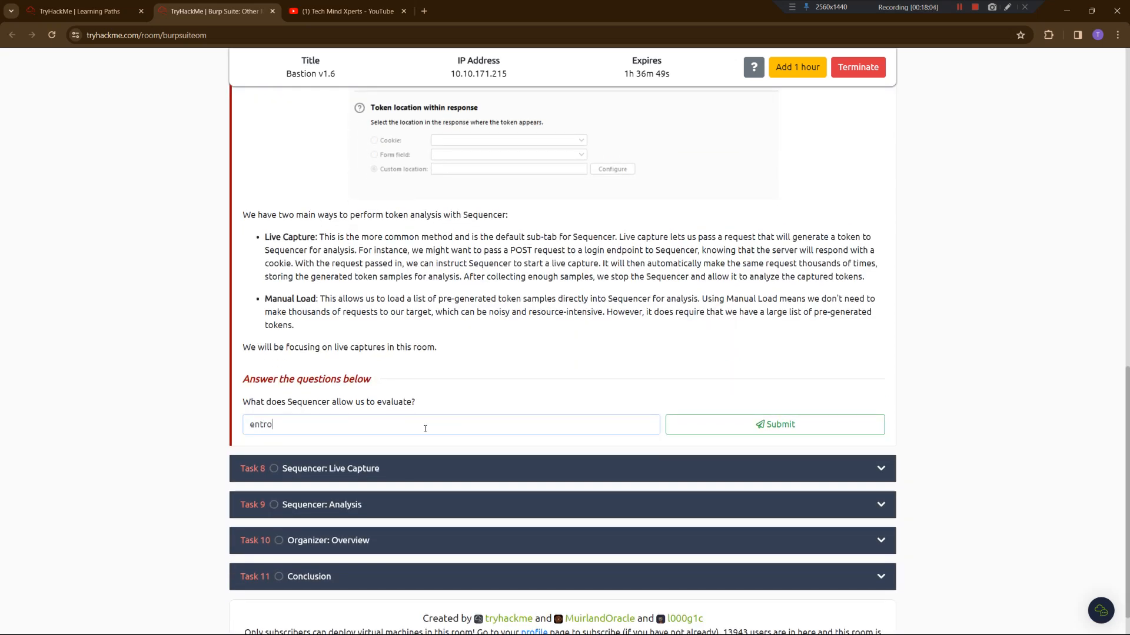
type("py")
key("Return")
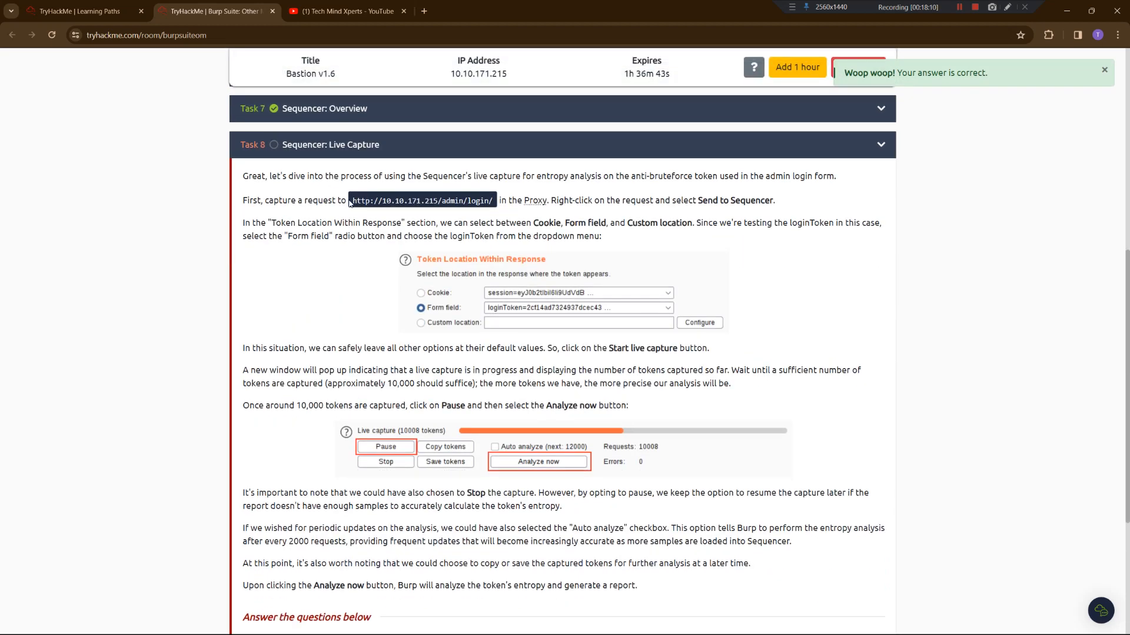
left_click_drag(350, 203, 495, 206)
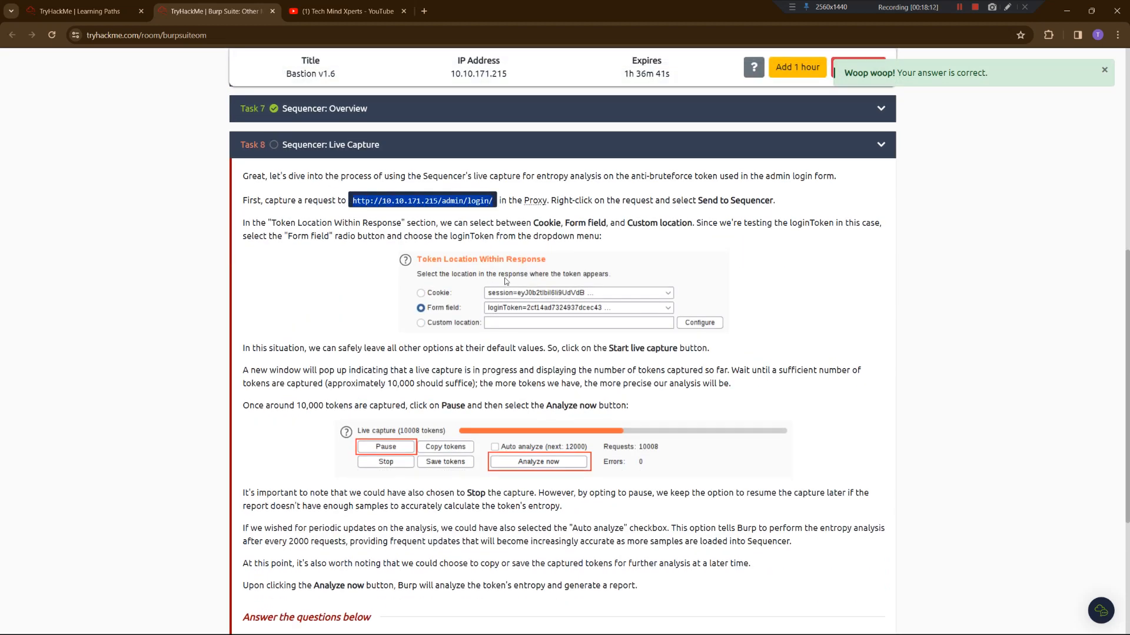
scroll(505, 282, "down", 1)
key("alt+Tab")
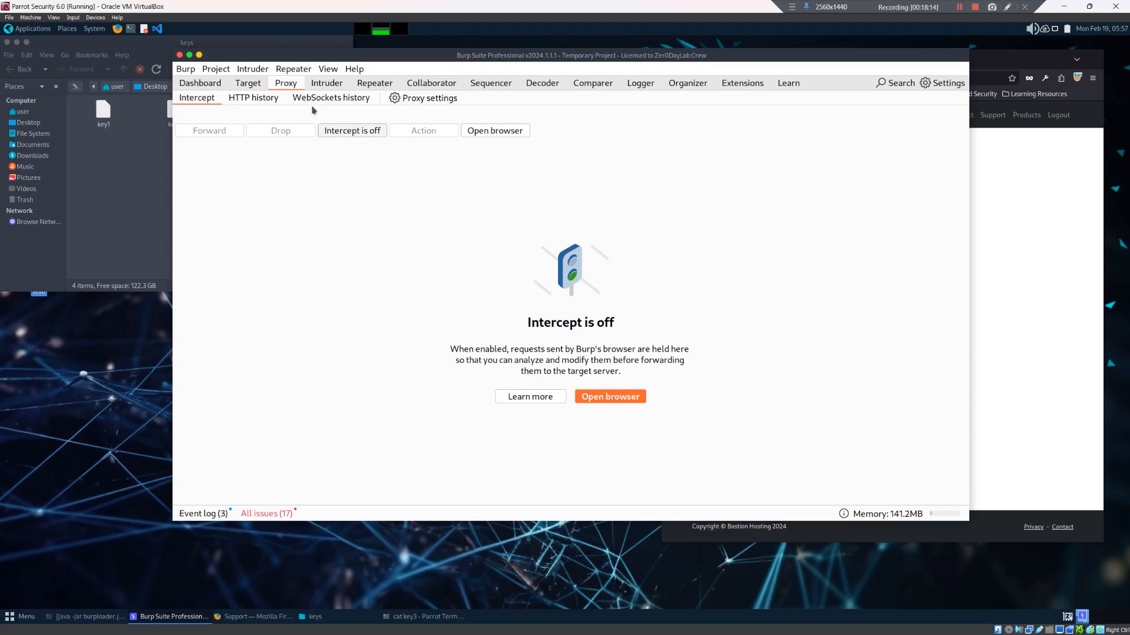
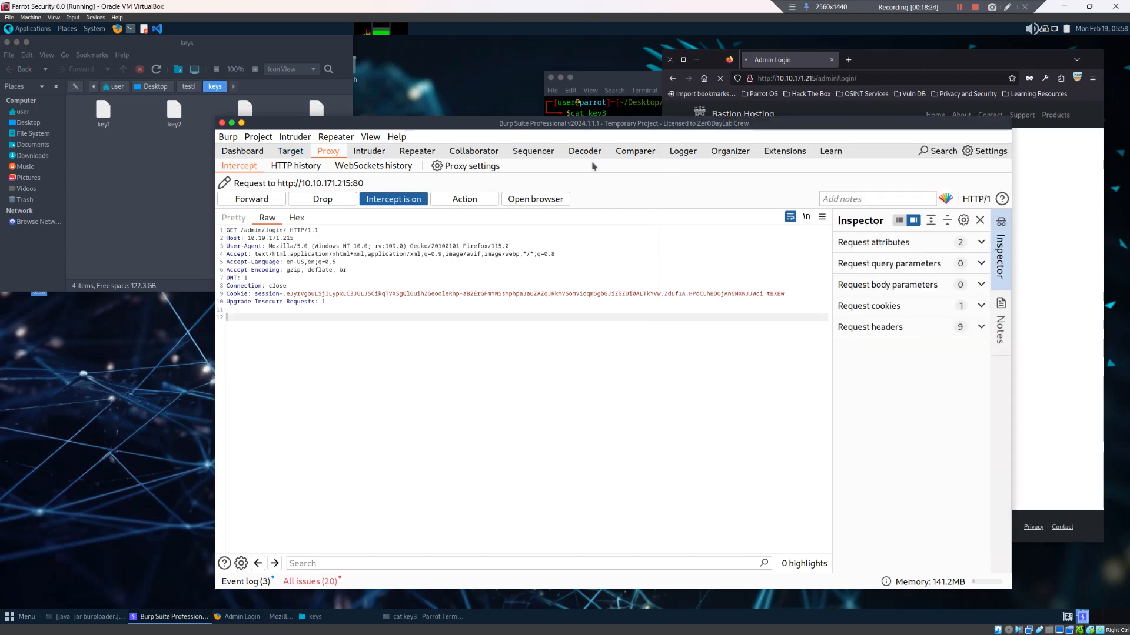
Check Task 8's Send to Sequencer instruction in Chrome, return to Burp Suite and send the intercepted /admin/login/ request to Sequencer
left_click(614, 625)
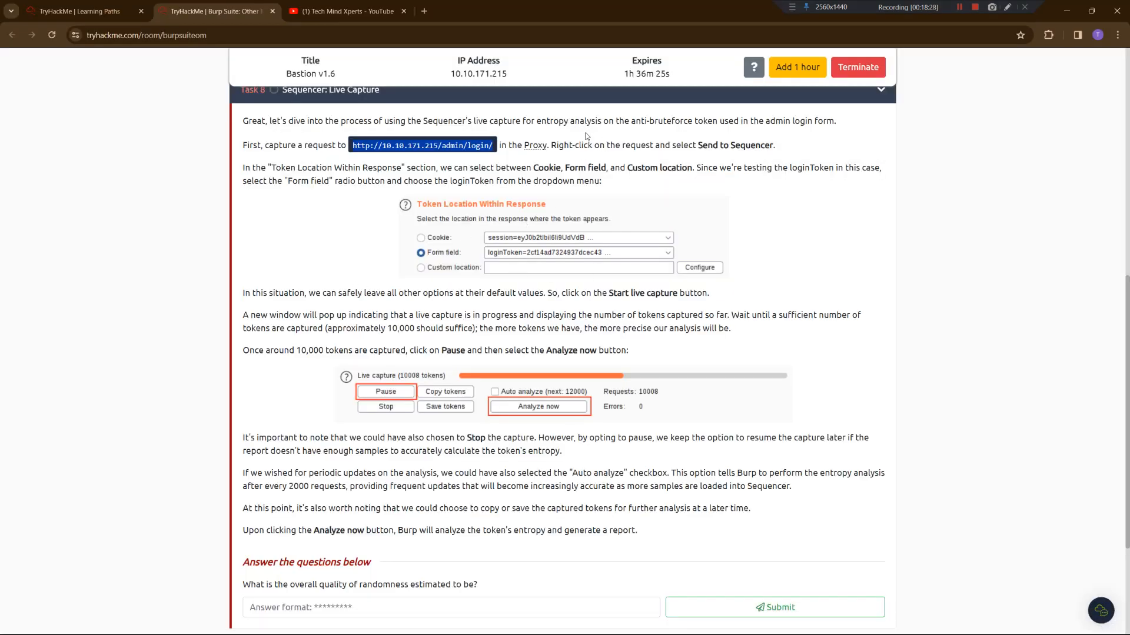
left_click_drag(713, 147, 758, 146)
key("alt+Tab")
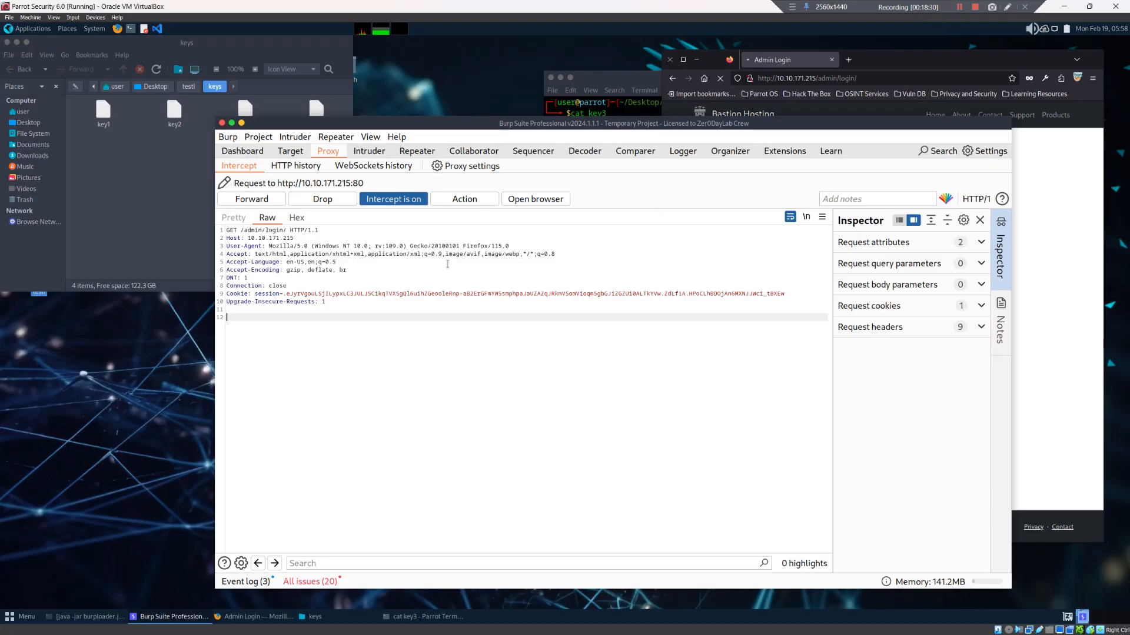
right_click(497, 290)
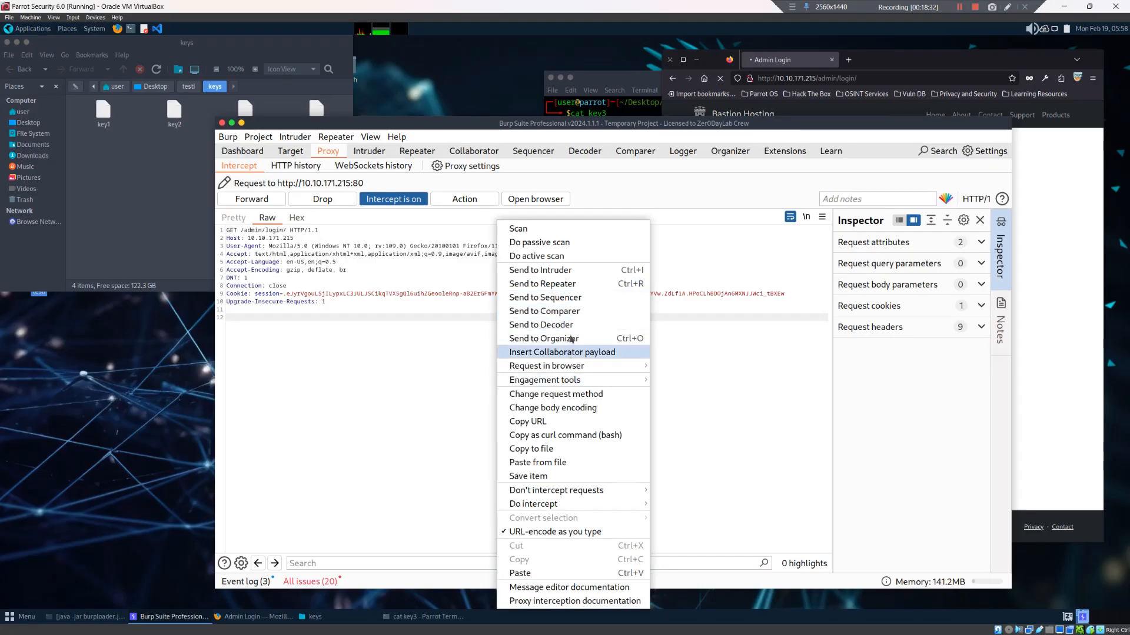
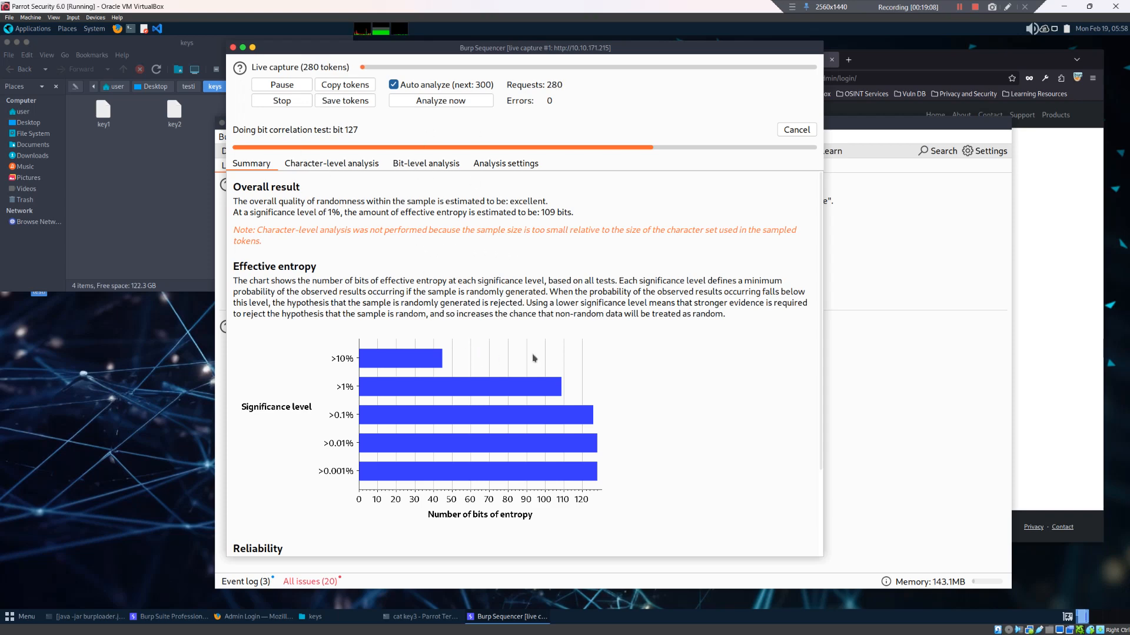
Review the live capture's summary report, character-level and bit-level analyses, and analysis settings
scroll(534, 358, "down", 5)
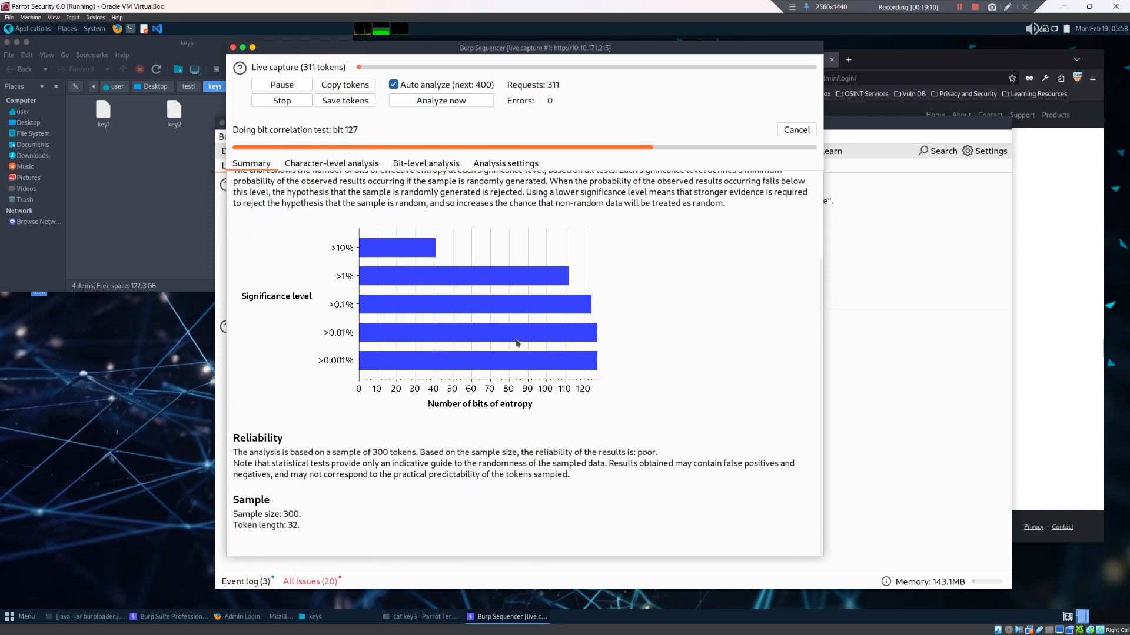
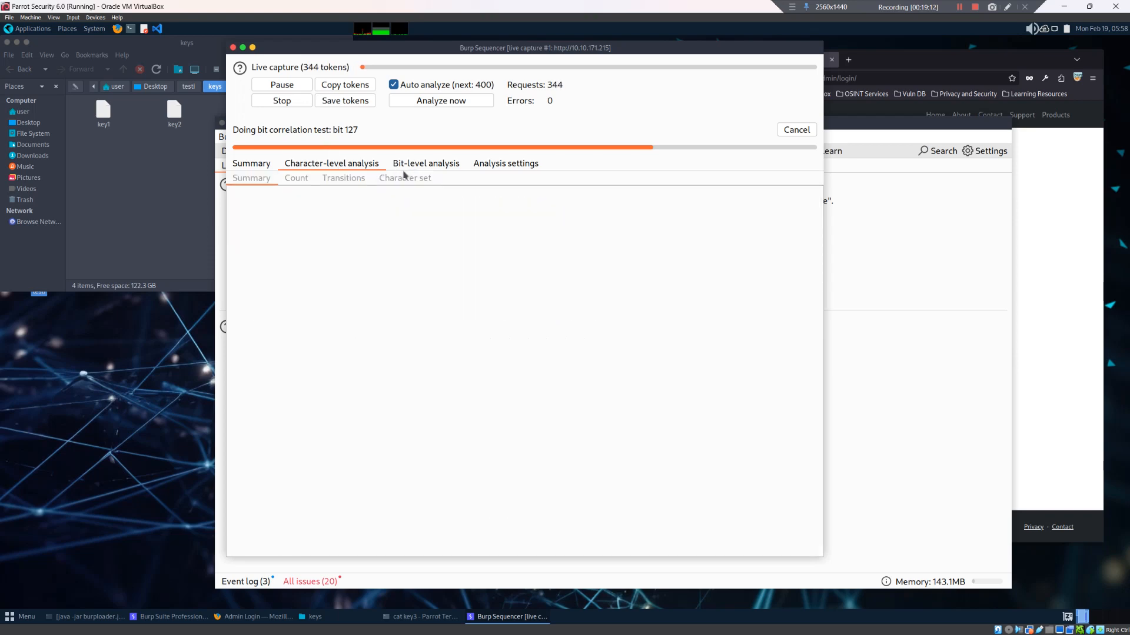
left_click(450, 165)
left_click(512, 165)
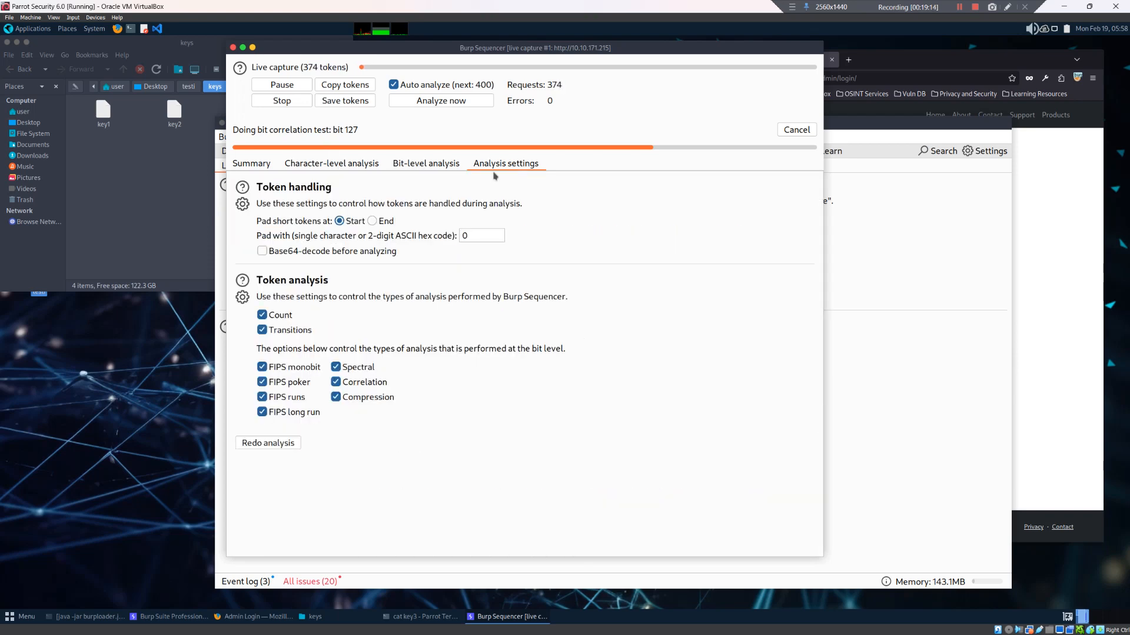
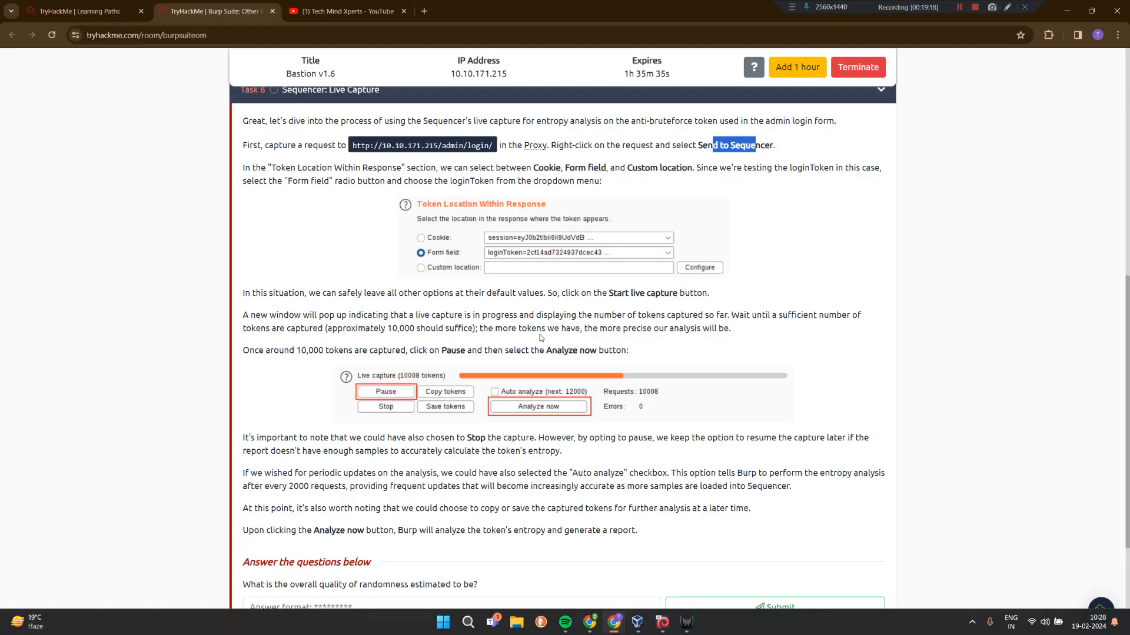
Switch to Chrome and read Task 8's live capture instructions and its question about the overall quality of randomness
scroll(463, 372, "down", 3)
scroll(463, 371, "up", 3)
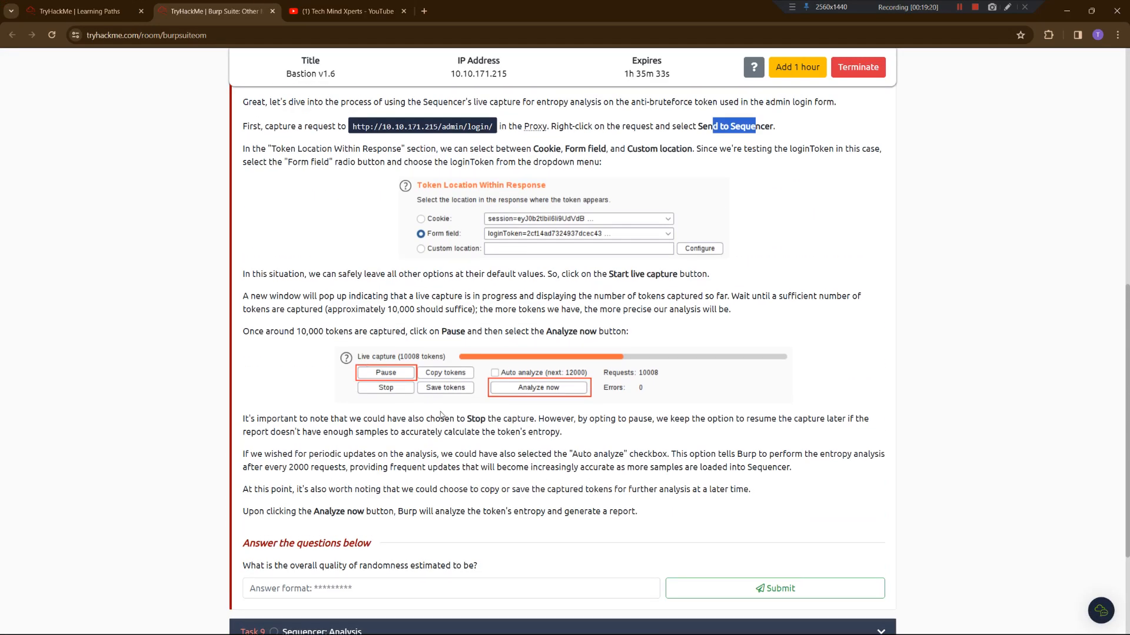
scroll(441, 415, "down", 2)
left_click_drag(283, 456, 495, 460)
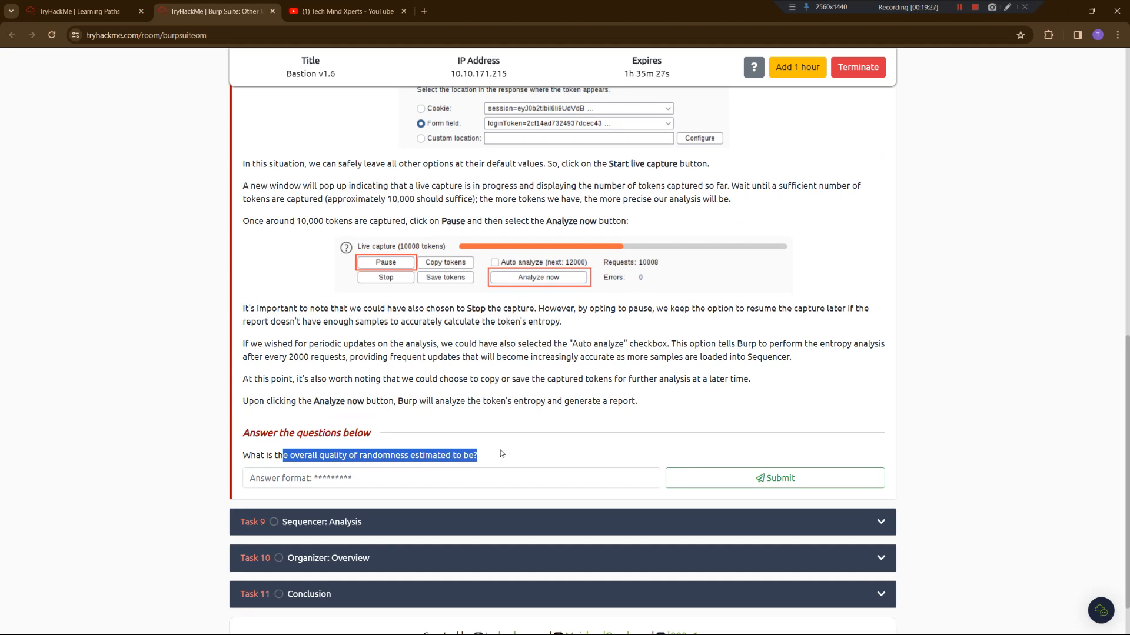
scroll(501, 454, "up", 3)
scroll(500, 452, "down", 2)
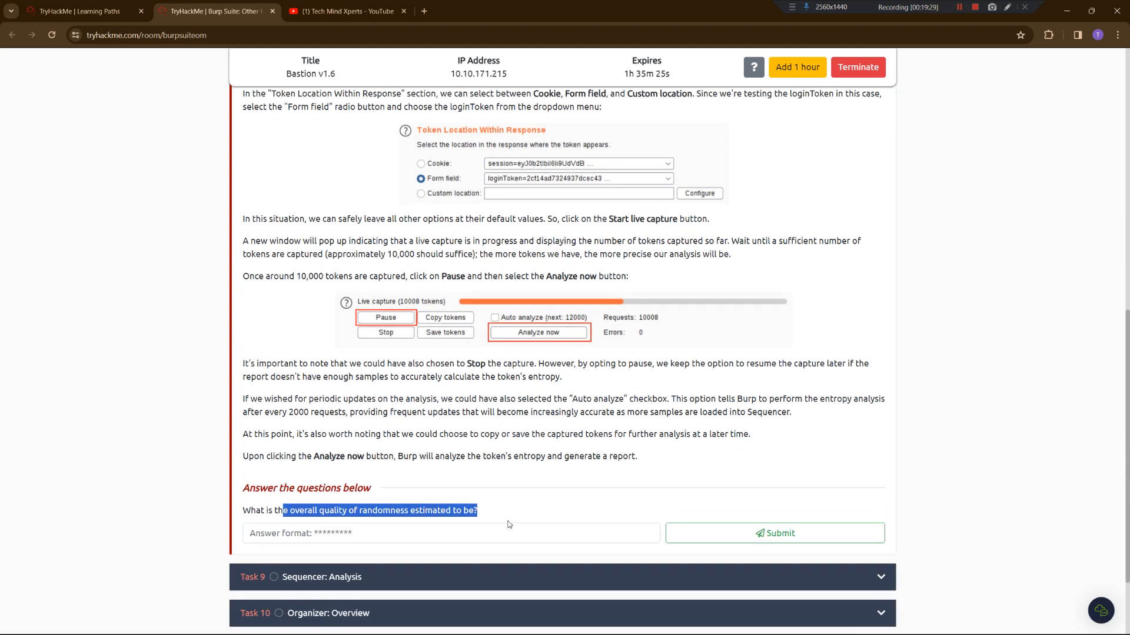
scroll(534, 430, "up", 2)
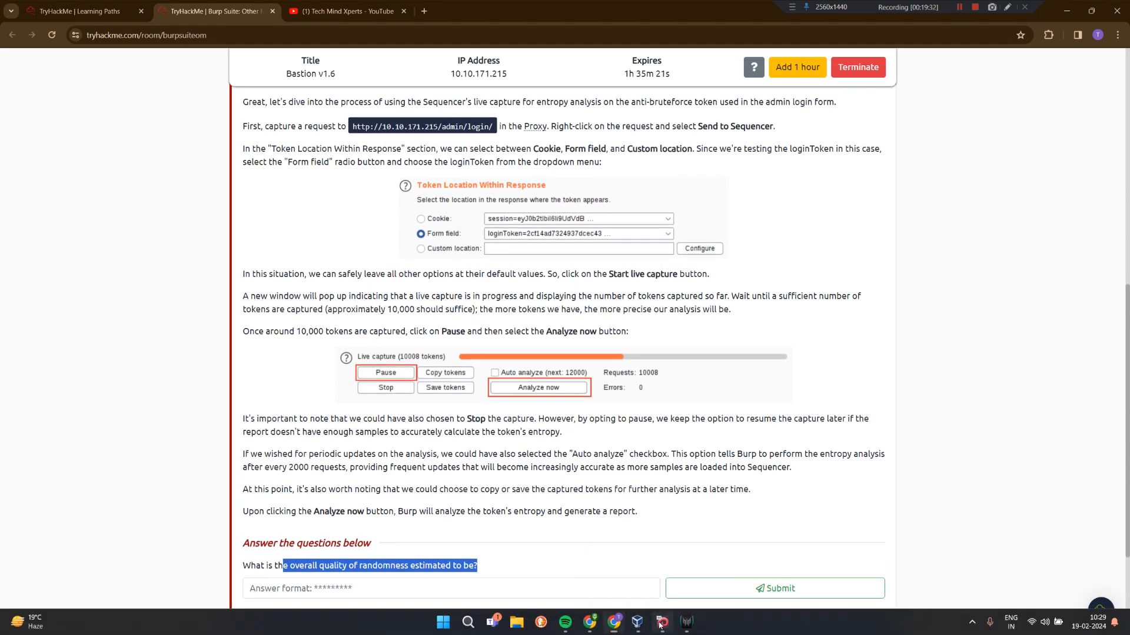
Check the randomness rating in Burp Suite's live capture summary and submit "excellent" as Task 8's answer in Chrome
left_click(685, 622)
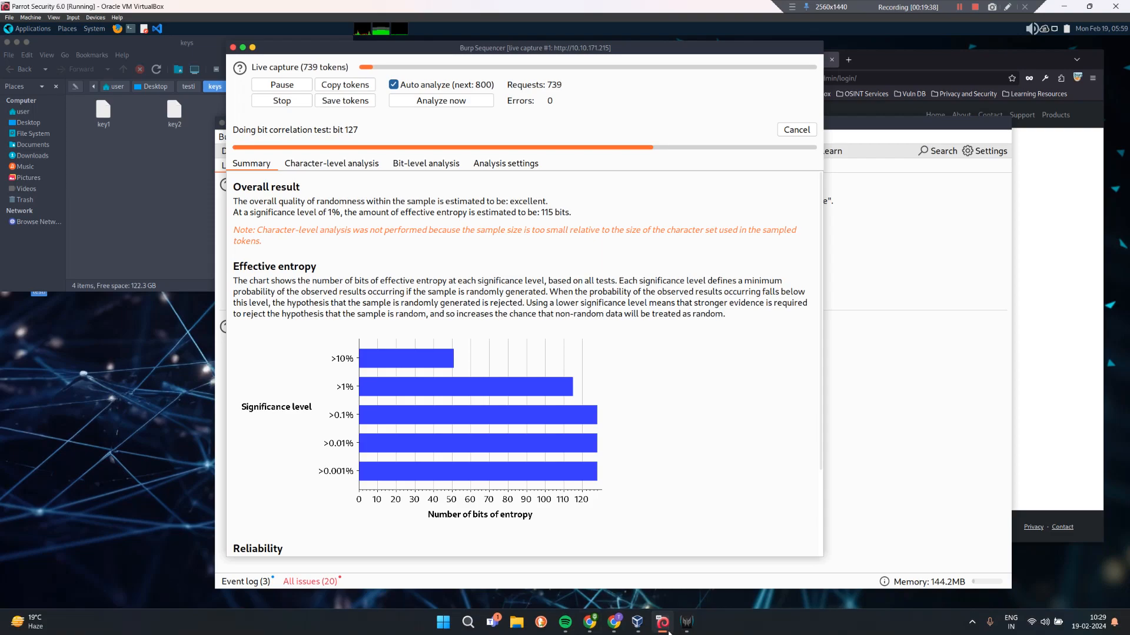
mouse_move(614, 622)
left_click(610, 596)
left_click(448, 589)
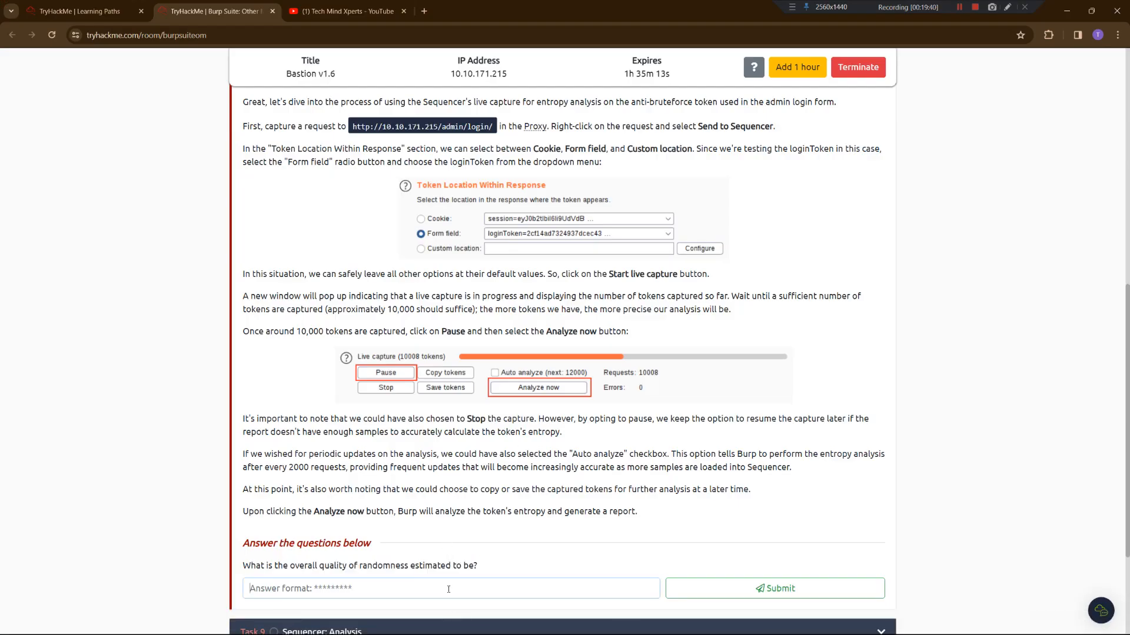
type("excellemt")
key("Return")
key("BackSpace")
key("BackSpace")
type("nt")
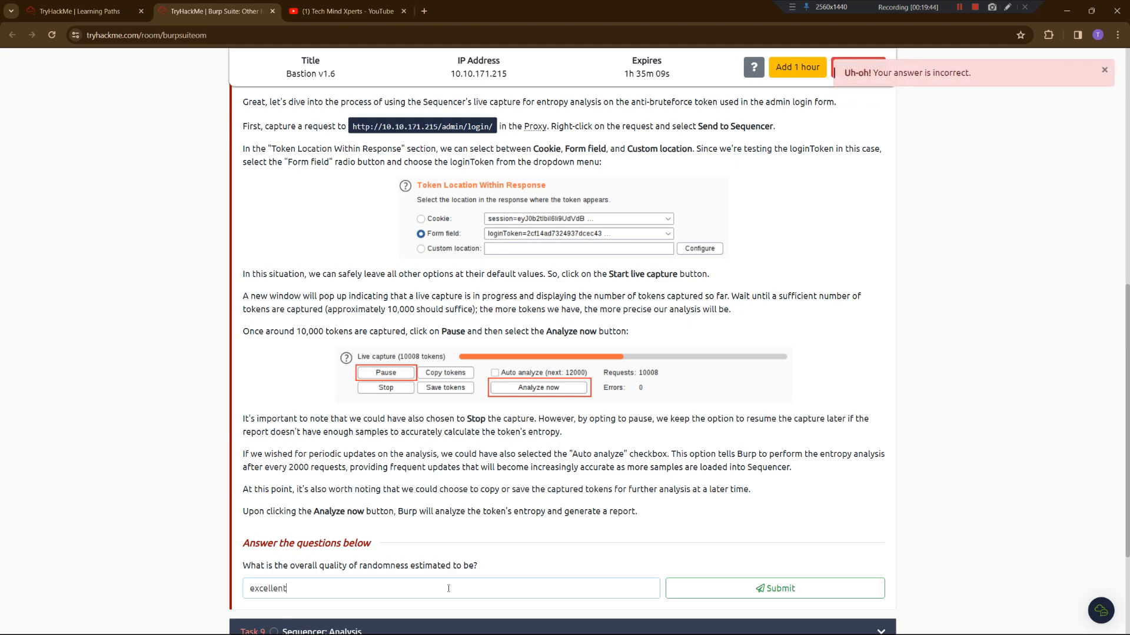
key("Return")
Expand Task 9, Sequencer: Analysis, and examine the sample entropy report and its chart
scroll(396, 589, "down", 3)
left_click(378, 464)
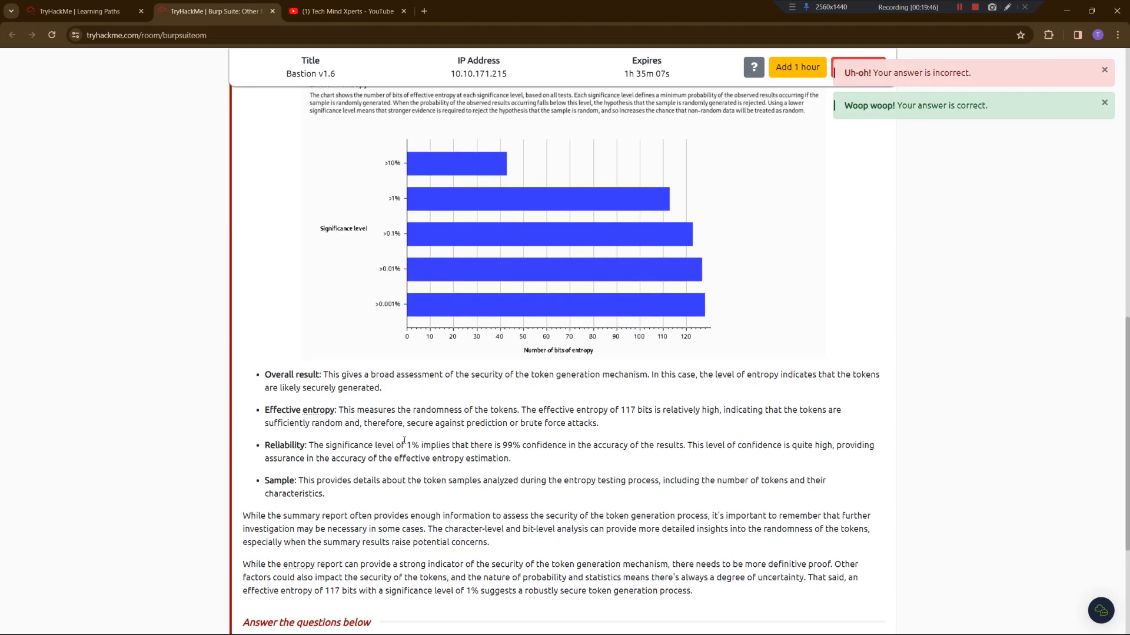
scroll(405, 388, "up", 3)
scroll(407, 367, "down", 1)
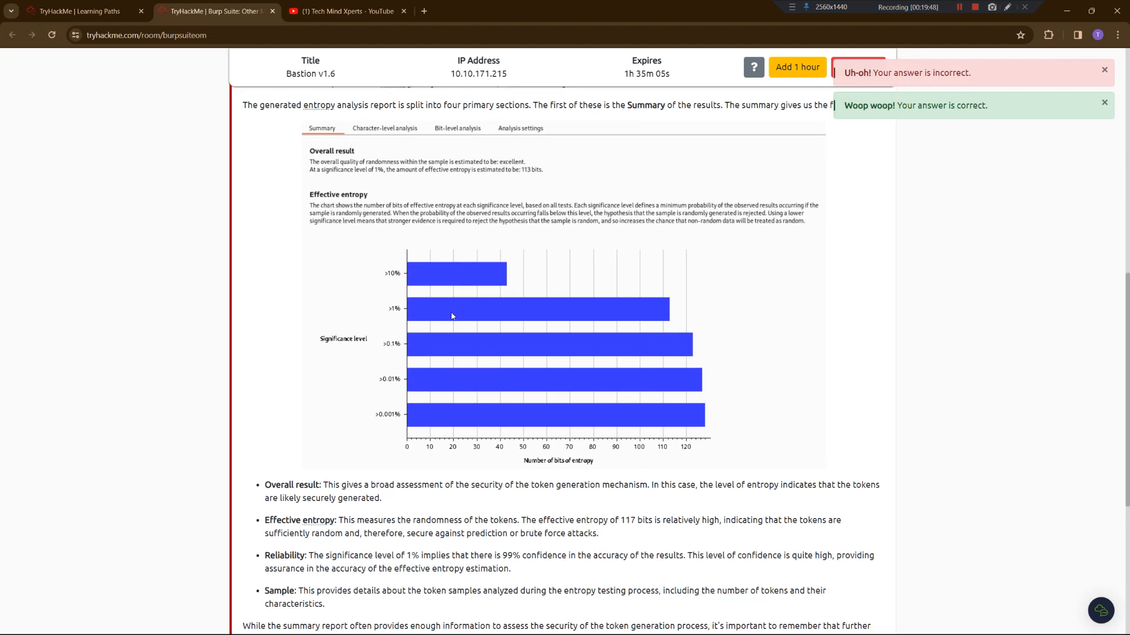
scroll(446, 214, "up", 1)
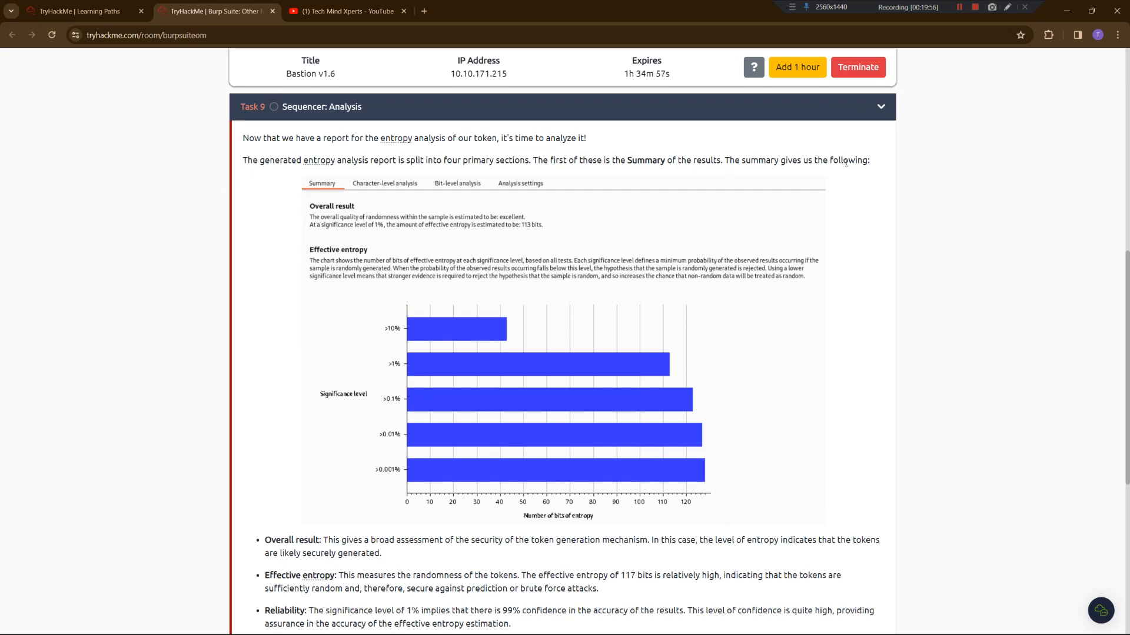
scroll(616, 234, "down", 3)
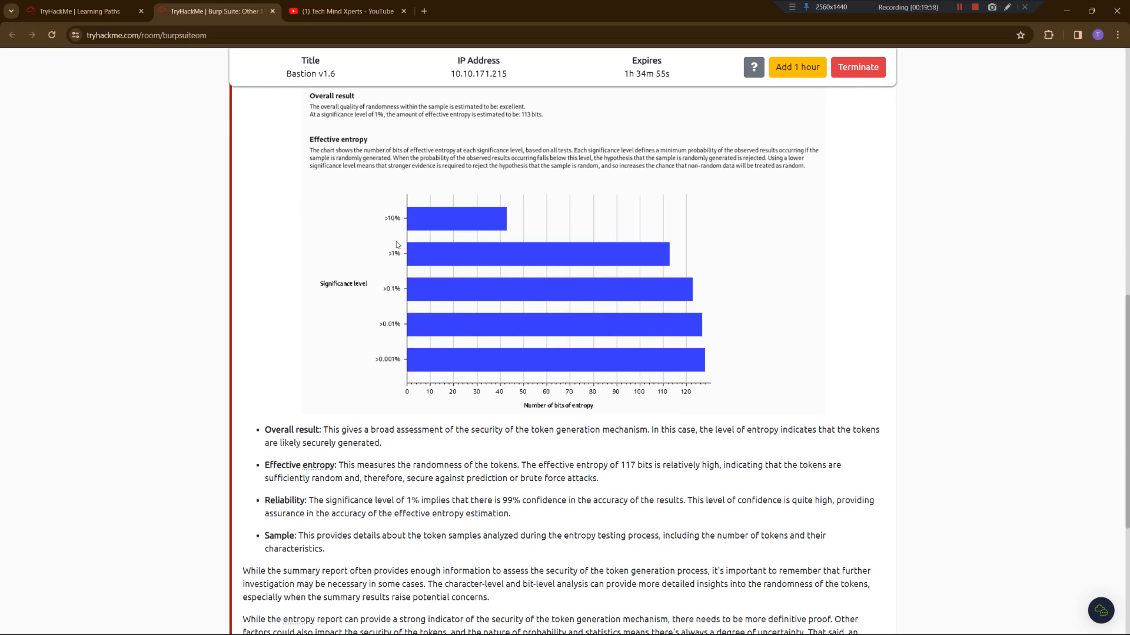
Read the explanations of overall result, effective entropy, reliability and sample, and mark Task 9 as completed
scroll(396, 244, "down", 3)
left_click_drag(412, 277, 416, 324)
left_click_drag(265, 319, 677, 318)
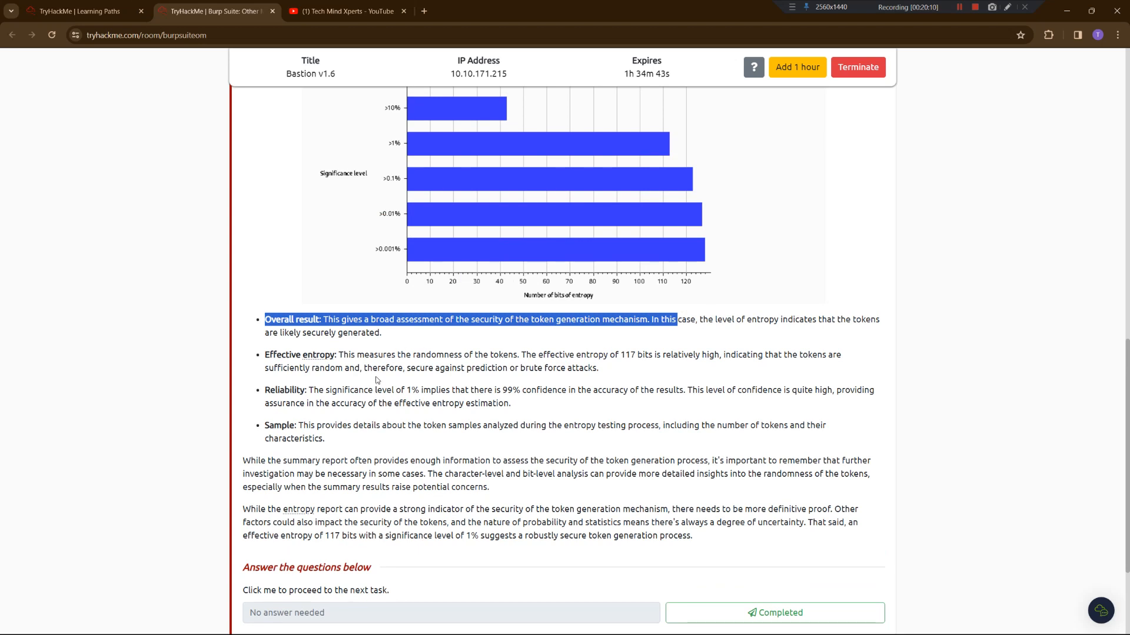
left_click_drag(614, 354, 821, 356)
left_click_drag(376, 368, 500, 369)
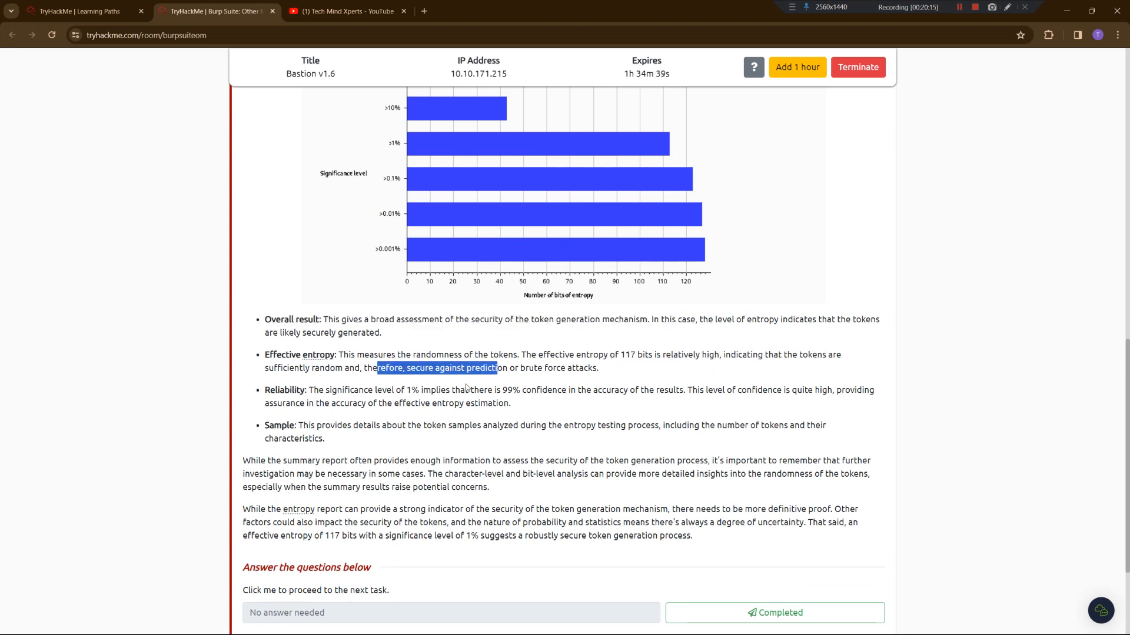
left_click_drag(332, 390, 868, 394)
left_click_drag(432, 403, 528, 405)
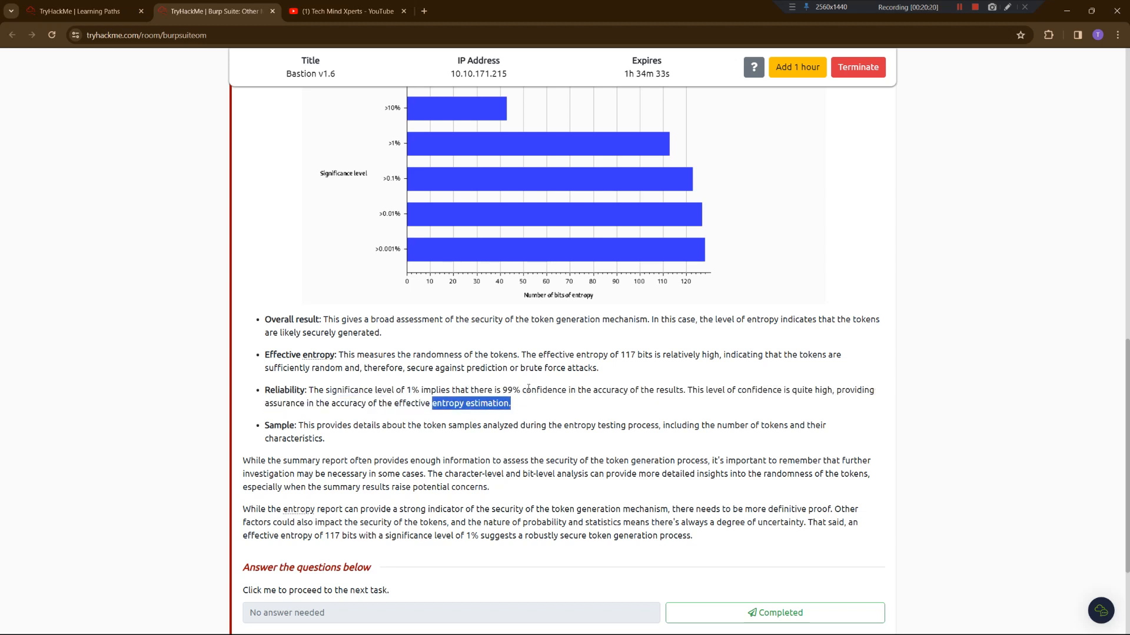
scroll(325, 428, "down", 2)
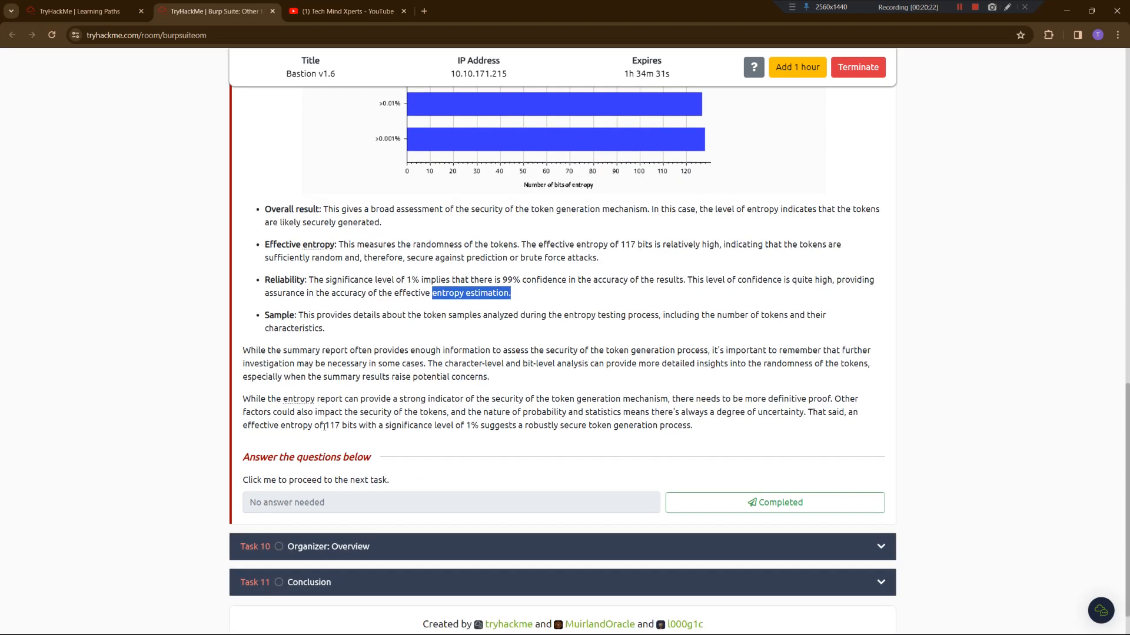
left_click(685, 506)
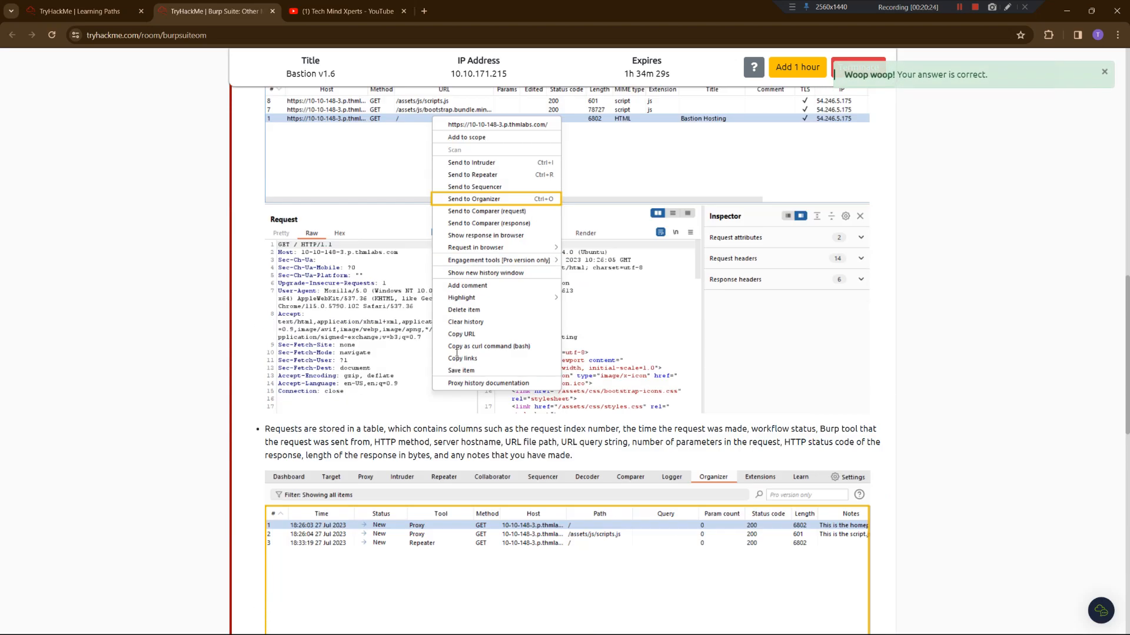
Read Task 10's introduction to the Organizer module and its first feature, storing requests for review or reports
scroll(456, 353, "up", 1)
scroll(371, 260, "up", 3)
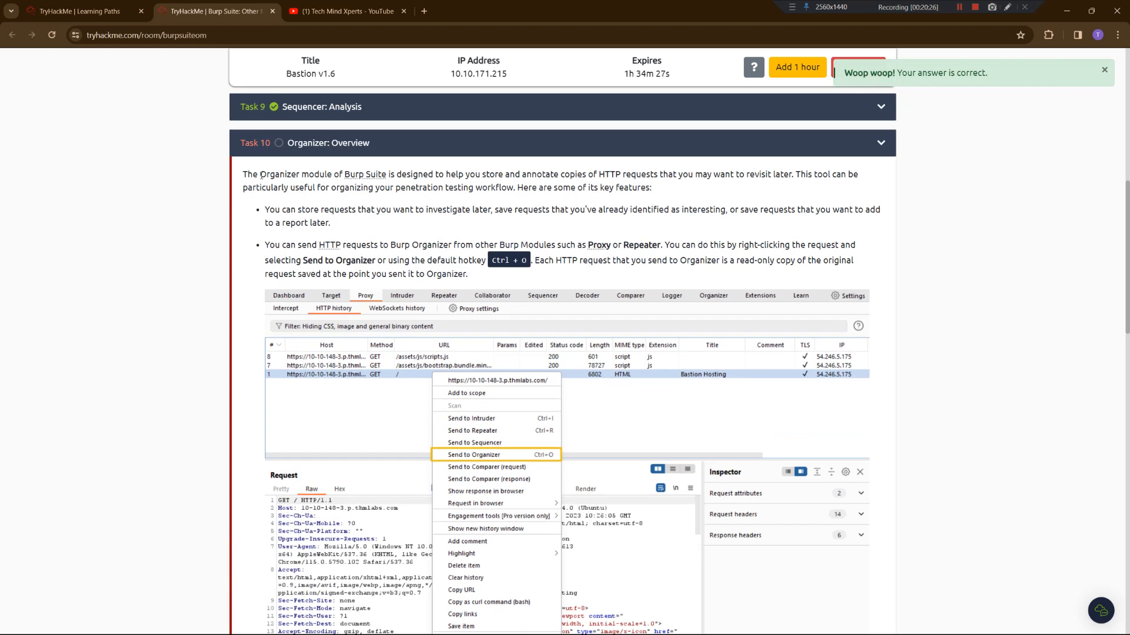
left_click_drag(261, 175, 846, 174)
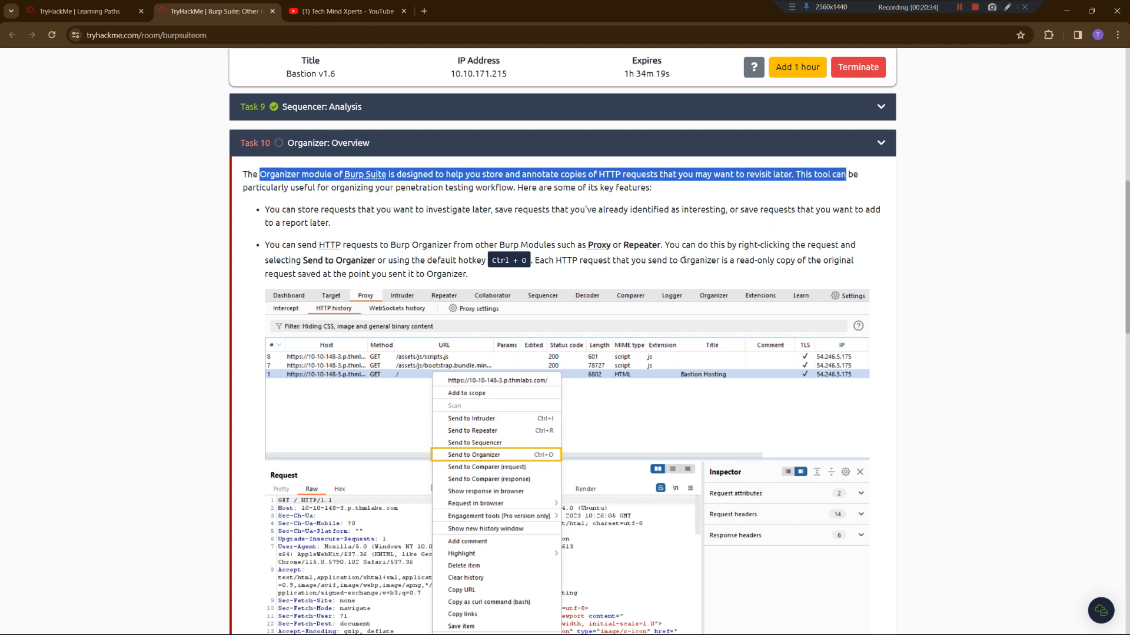
scroll(682, 260, "down", 3)
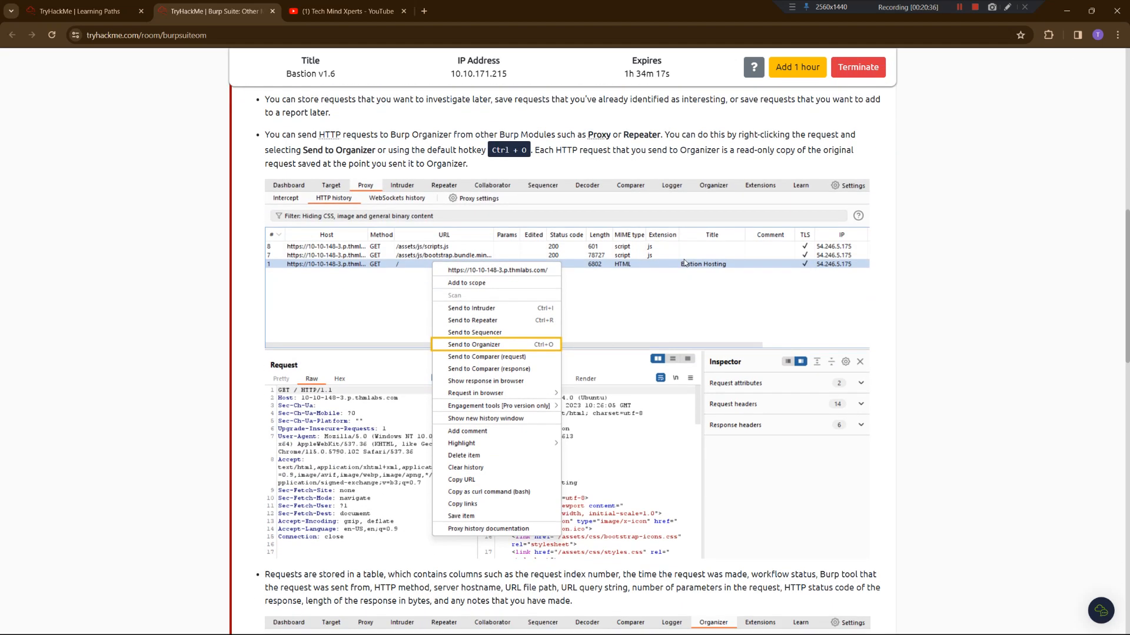
scroll(307, 210, "up", 3)
left_click_drag(275, 210, 682, 213)
left_click(691, 210)
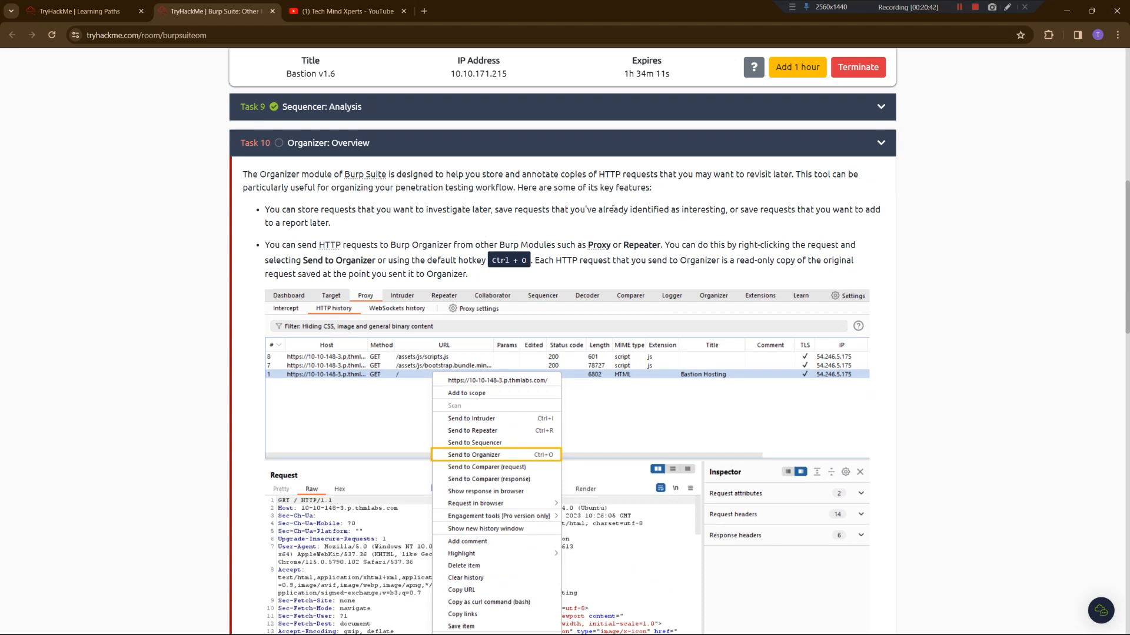
left_click_drag(613, 209, 573, 230)
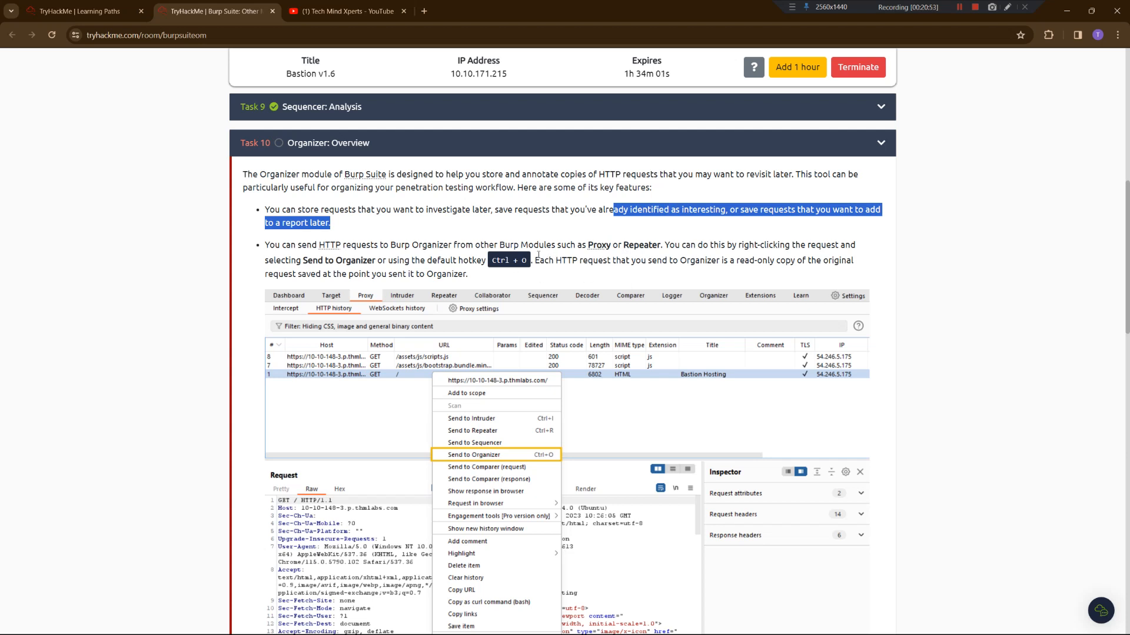
Read how requests are sent to Organizer, stored and viewed, down to Task 10's question about saved requests
left_click_drag(618, 247, 733, 246)
left_click_drag(820, 247, 859, 248)
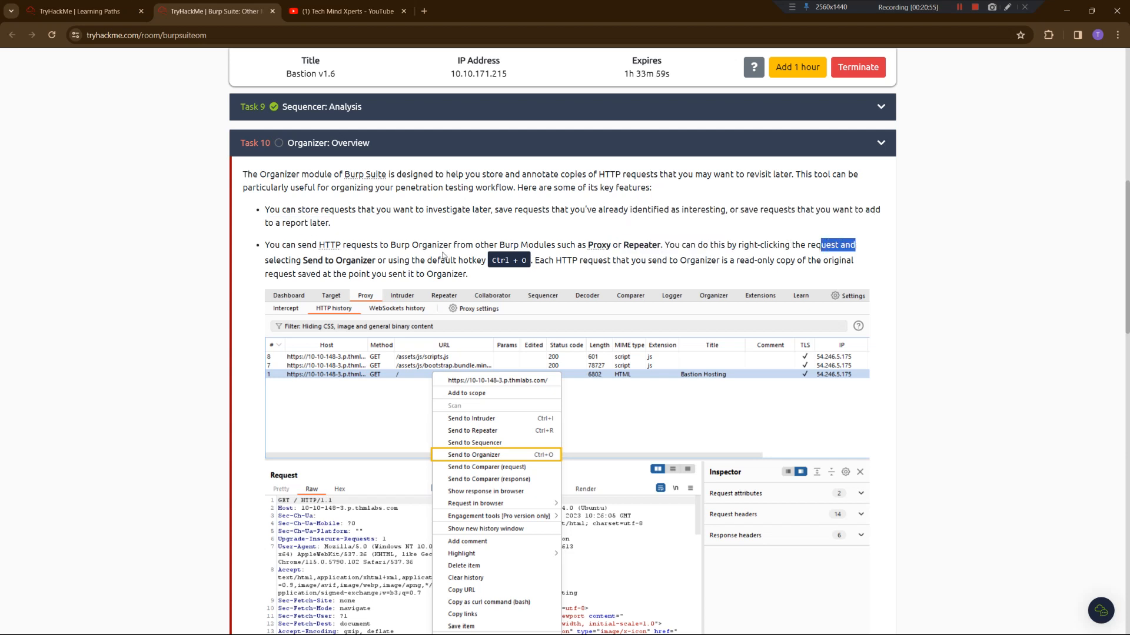
left_click_drag(340, 262, 438, 262)
left_click_drag(530, 263, 481, 290)
scroll(488, 297, "down", 3)
scroll(517, 283, "down", 5)
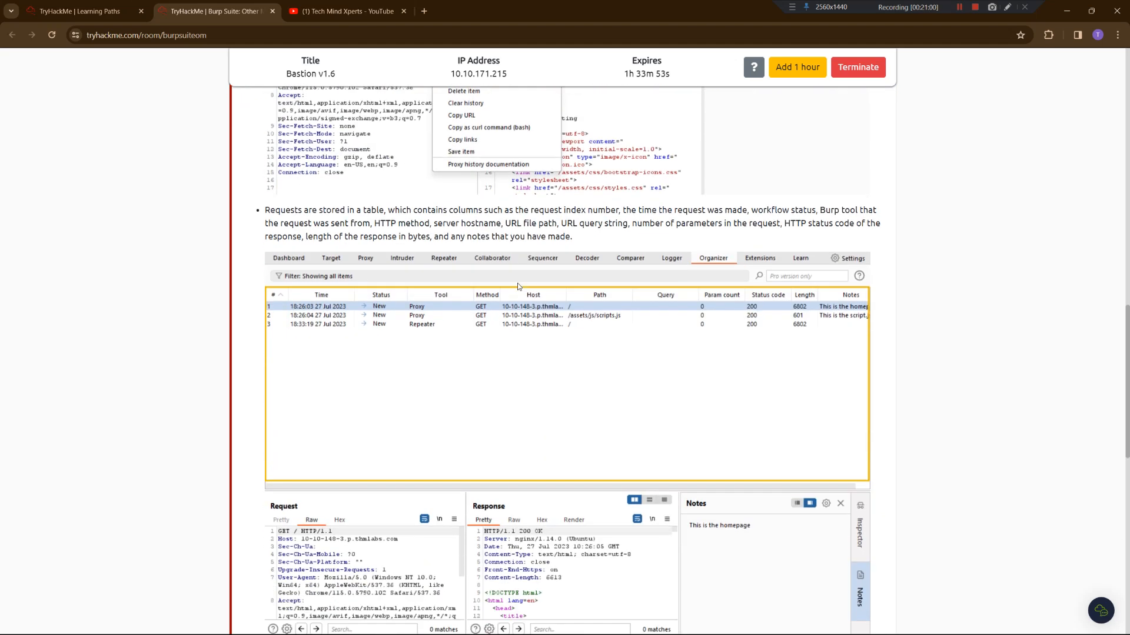
scroll(445, 300, "down", 3)
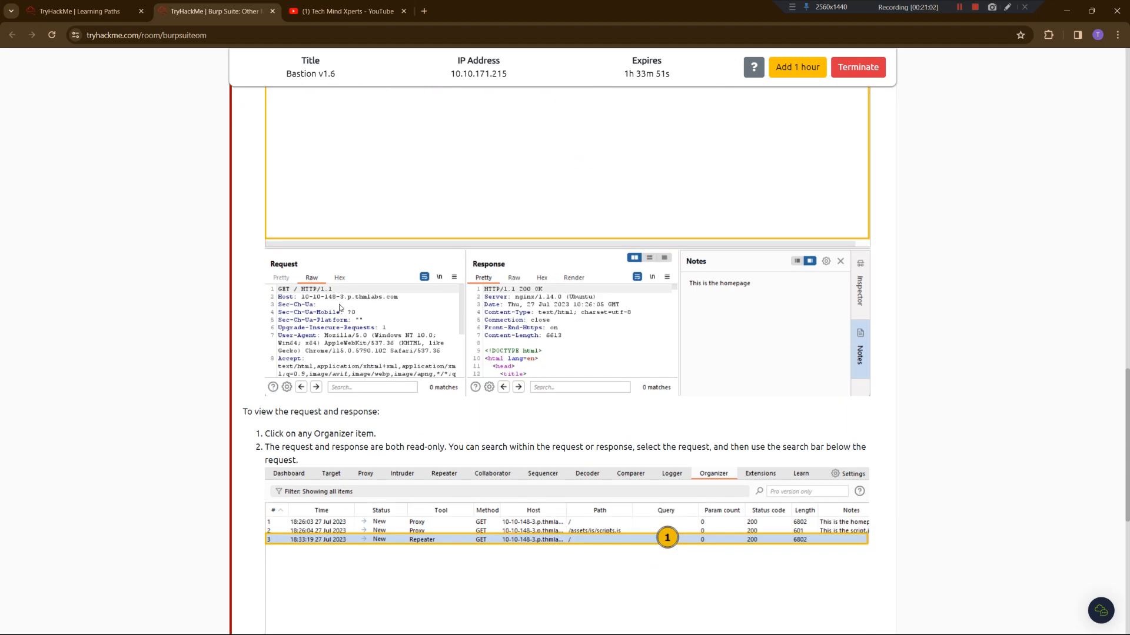
scroll(513, 303, "down", 3)
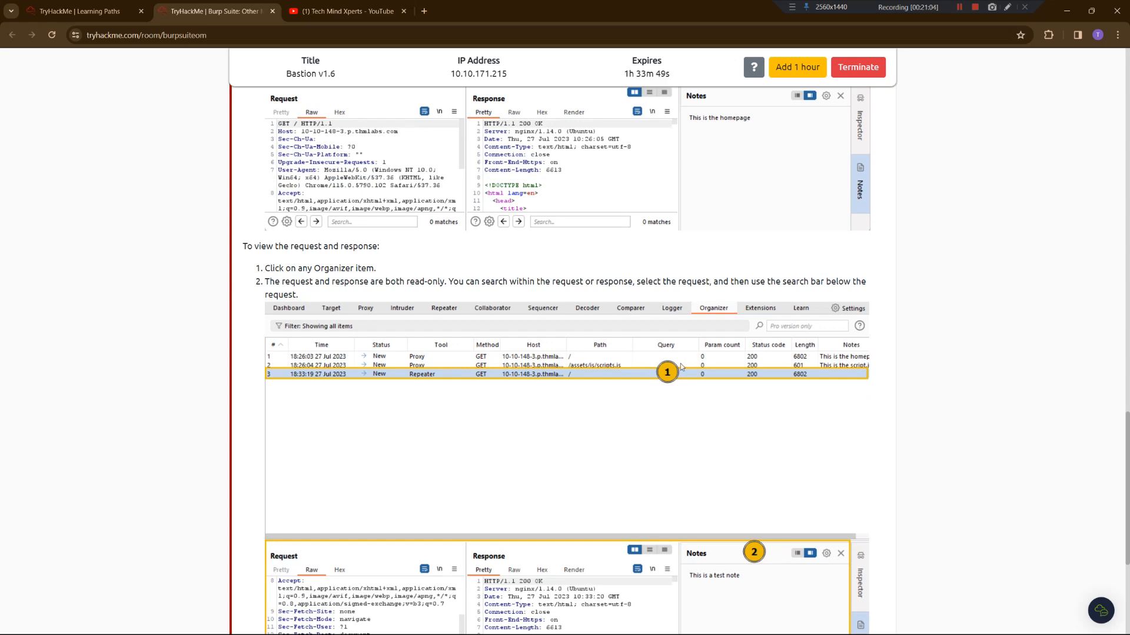
scroll(690, 378, "down", 4)
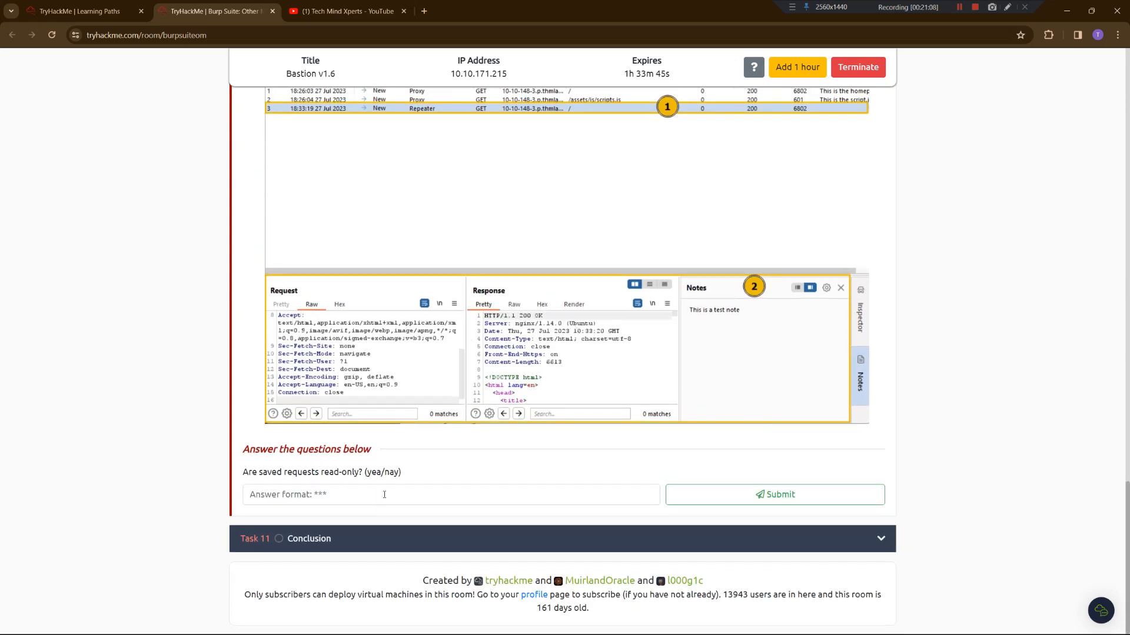
Answer yea to Task 10's question about whether saved requests are read-only, and mark Task 11, Conclusion, as completed
scroll(510, 475, "up", 5)
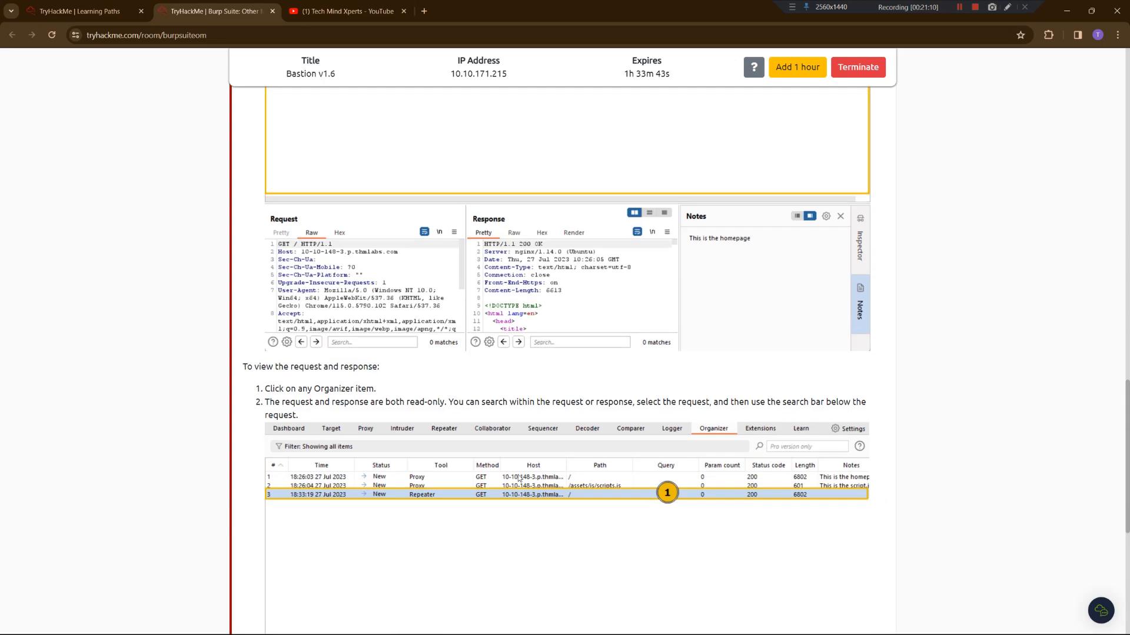
scroll(521, 476, "up", 8)
scroll(521, 476, "down", 4)
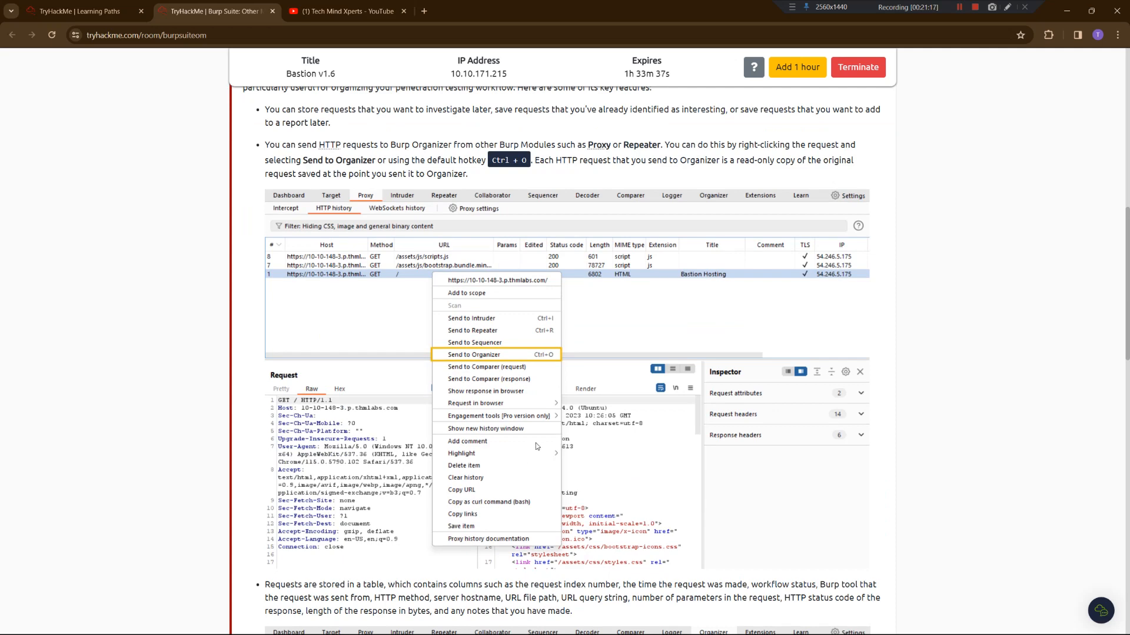
scroll(532, 435, "down", 5)
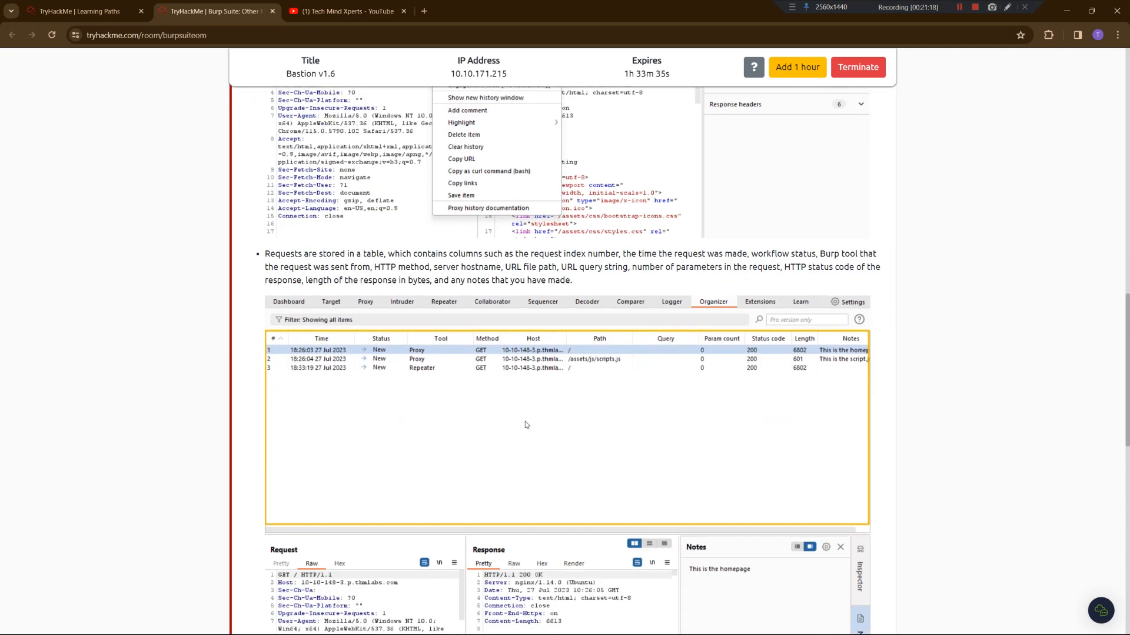
scroll(525, 425, "down", 10)
left_click(343, 496)
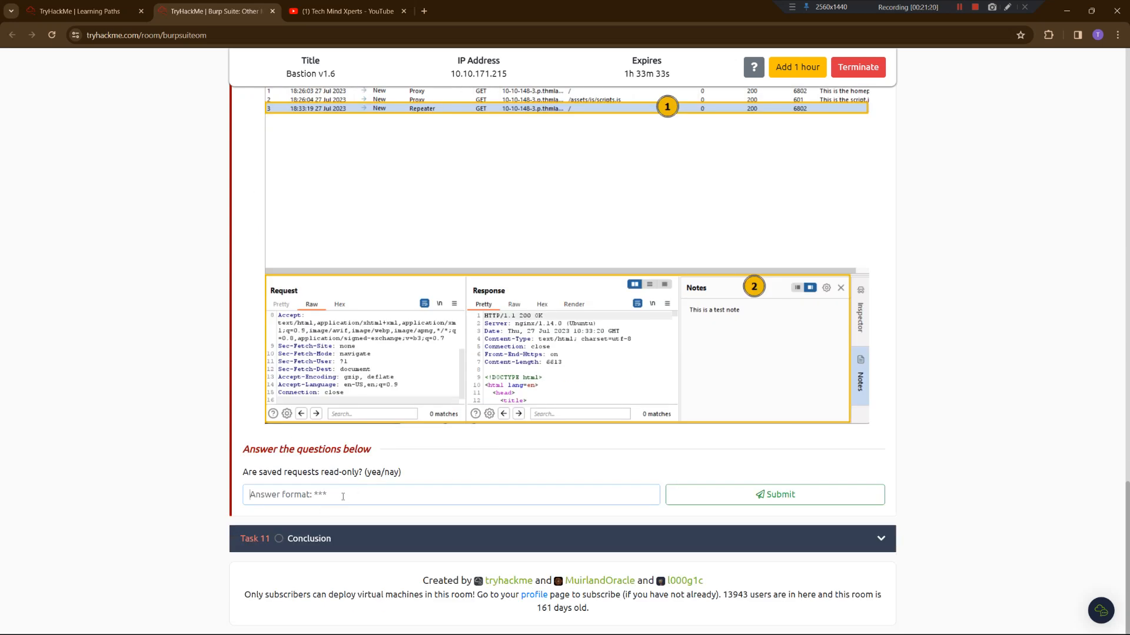
type("yea")
key("Return")
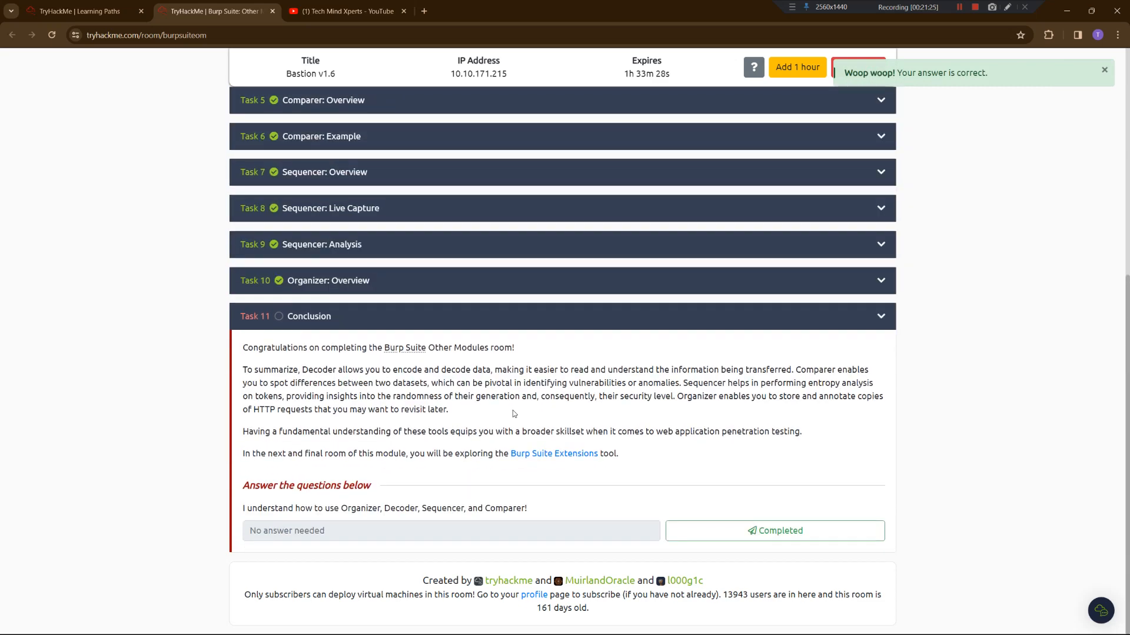
left_click(776, 533)
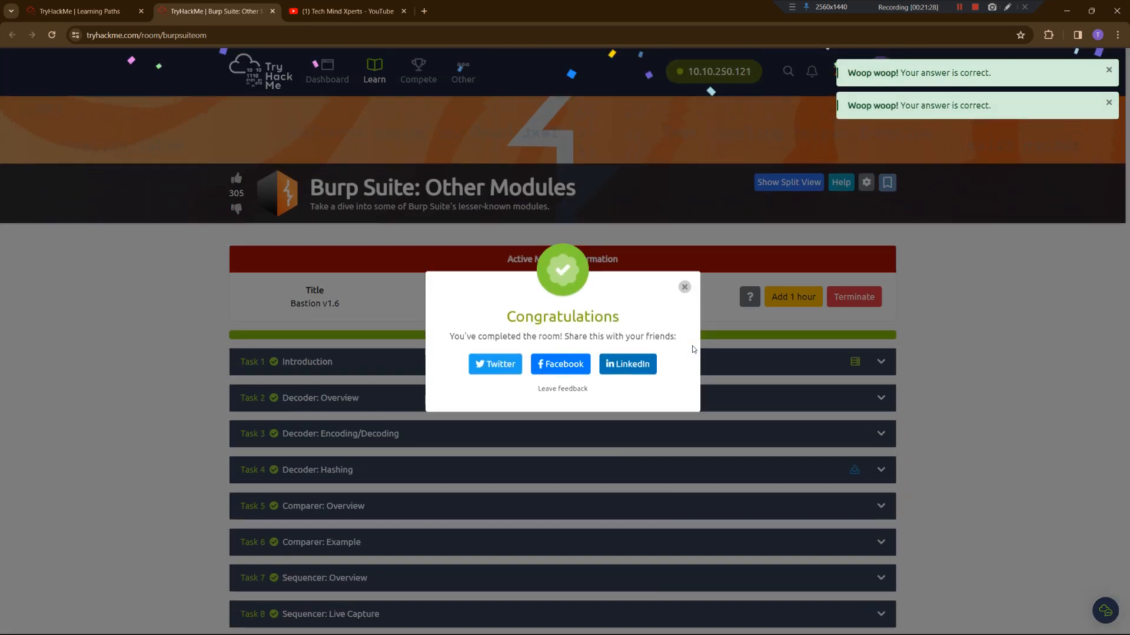